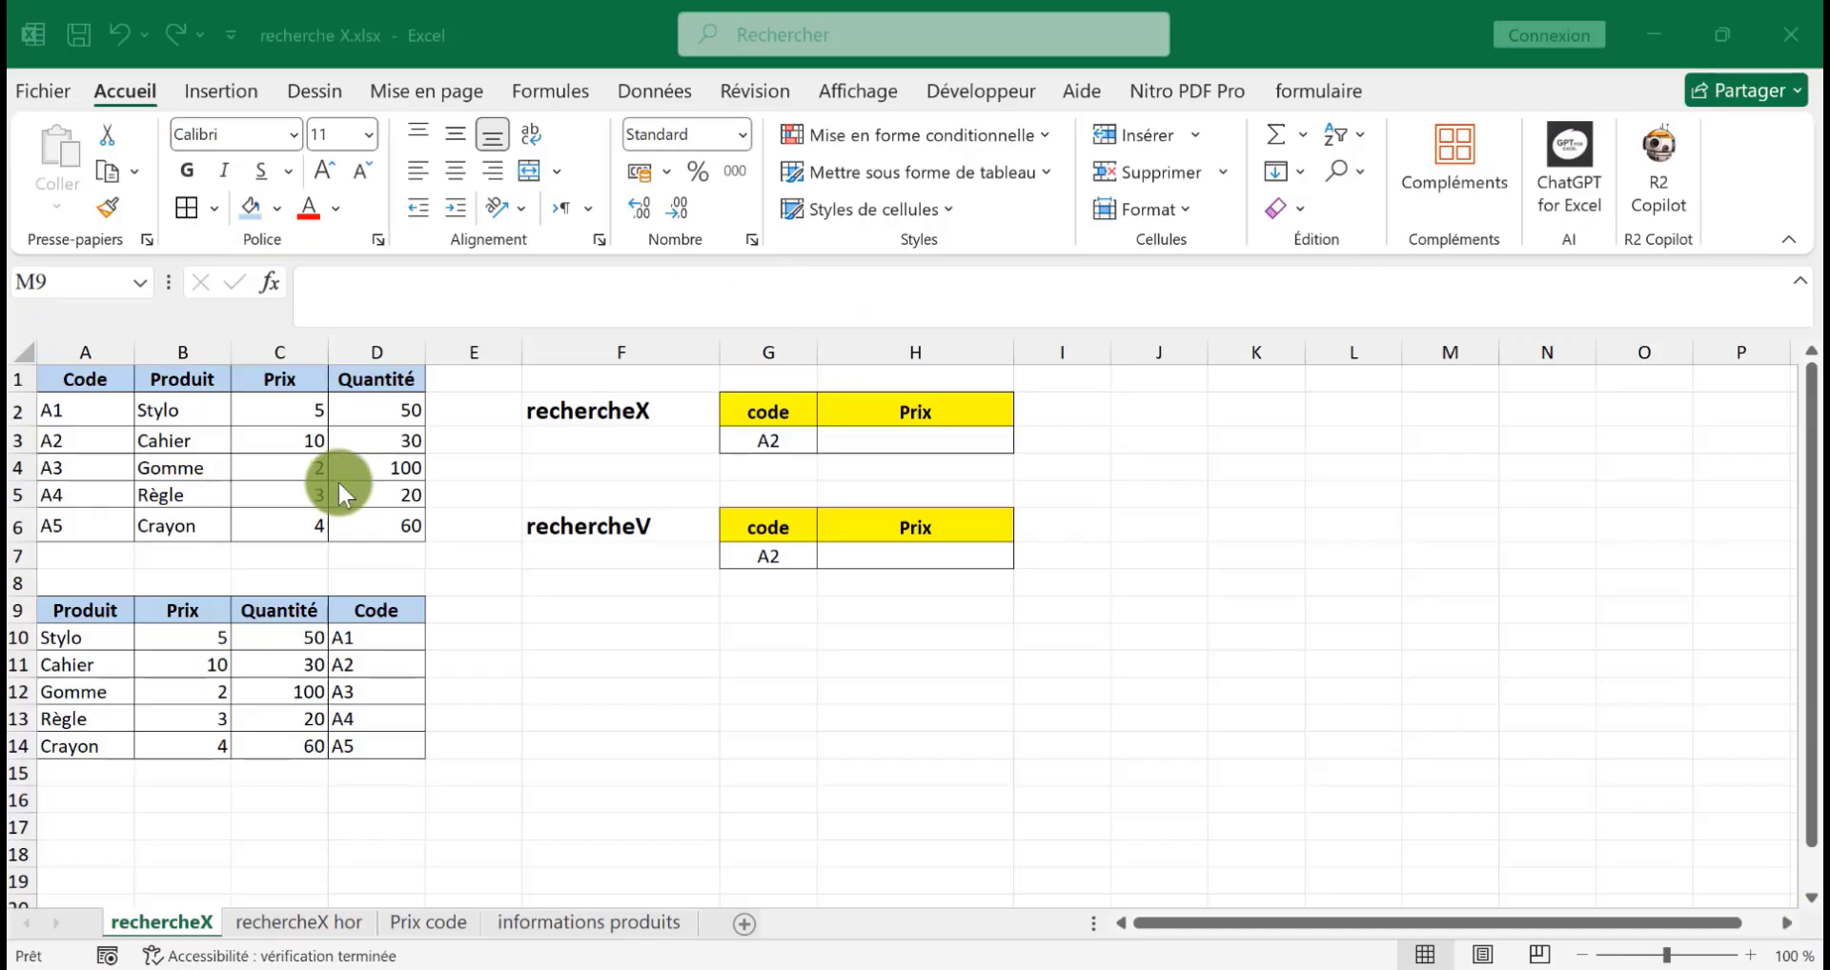
Step: Insert the RECHERCHEX function in price cell H3 of the rechercheX table and look through its argument list
{"action": "left_click", "coordinate": [478, 477]}
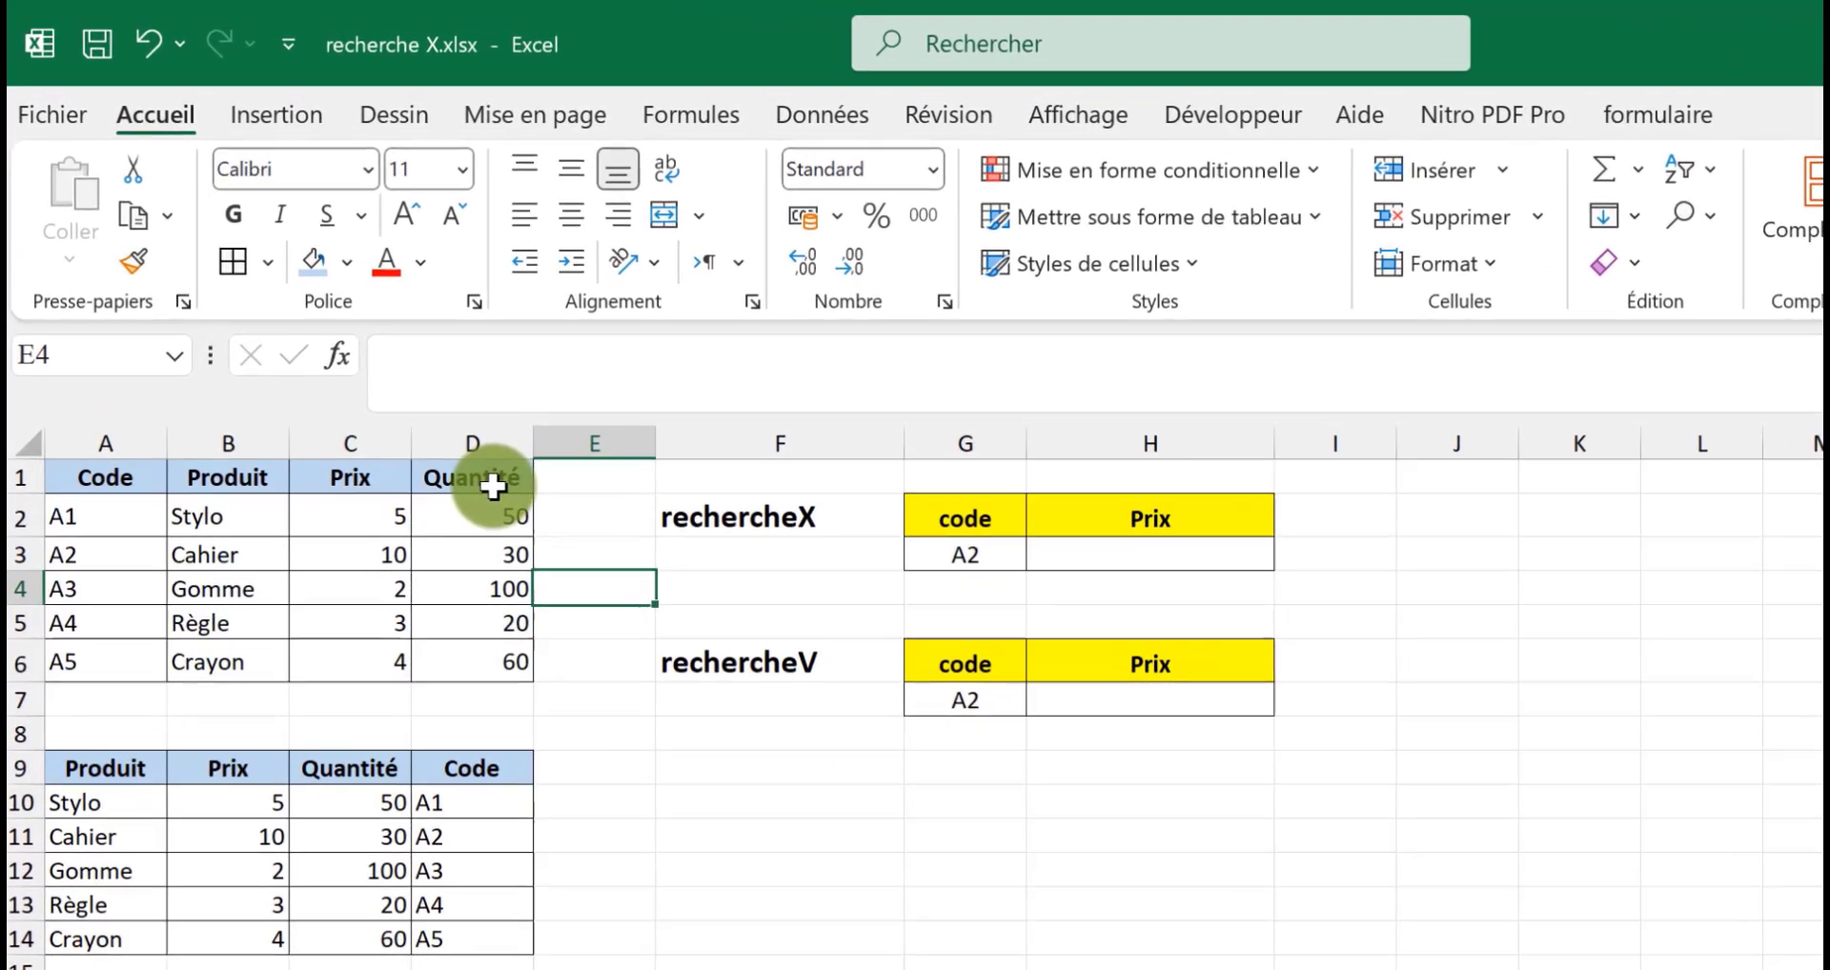
{"action": "left_click", "coordinate": [1085, 553]}
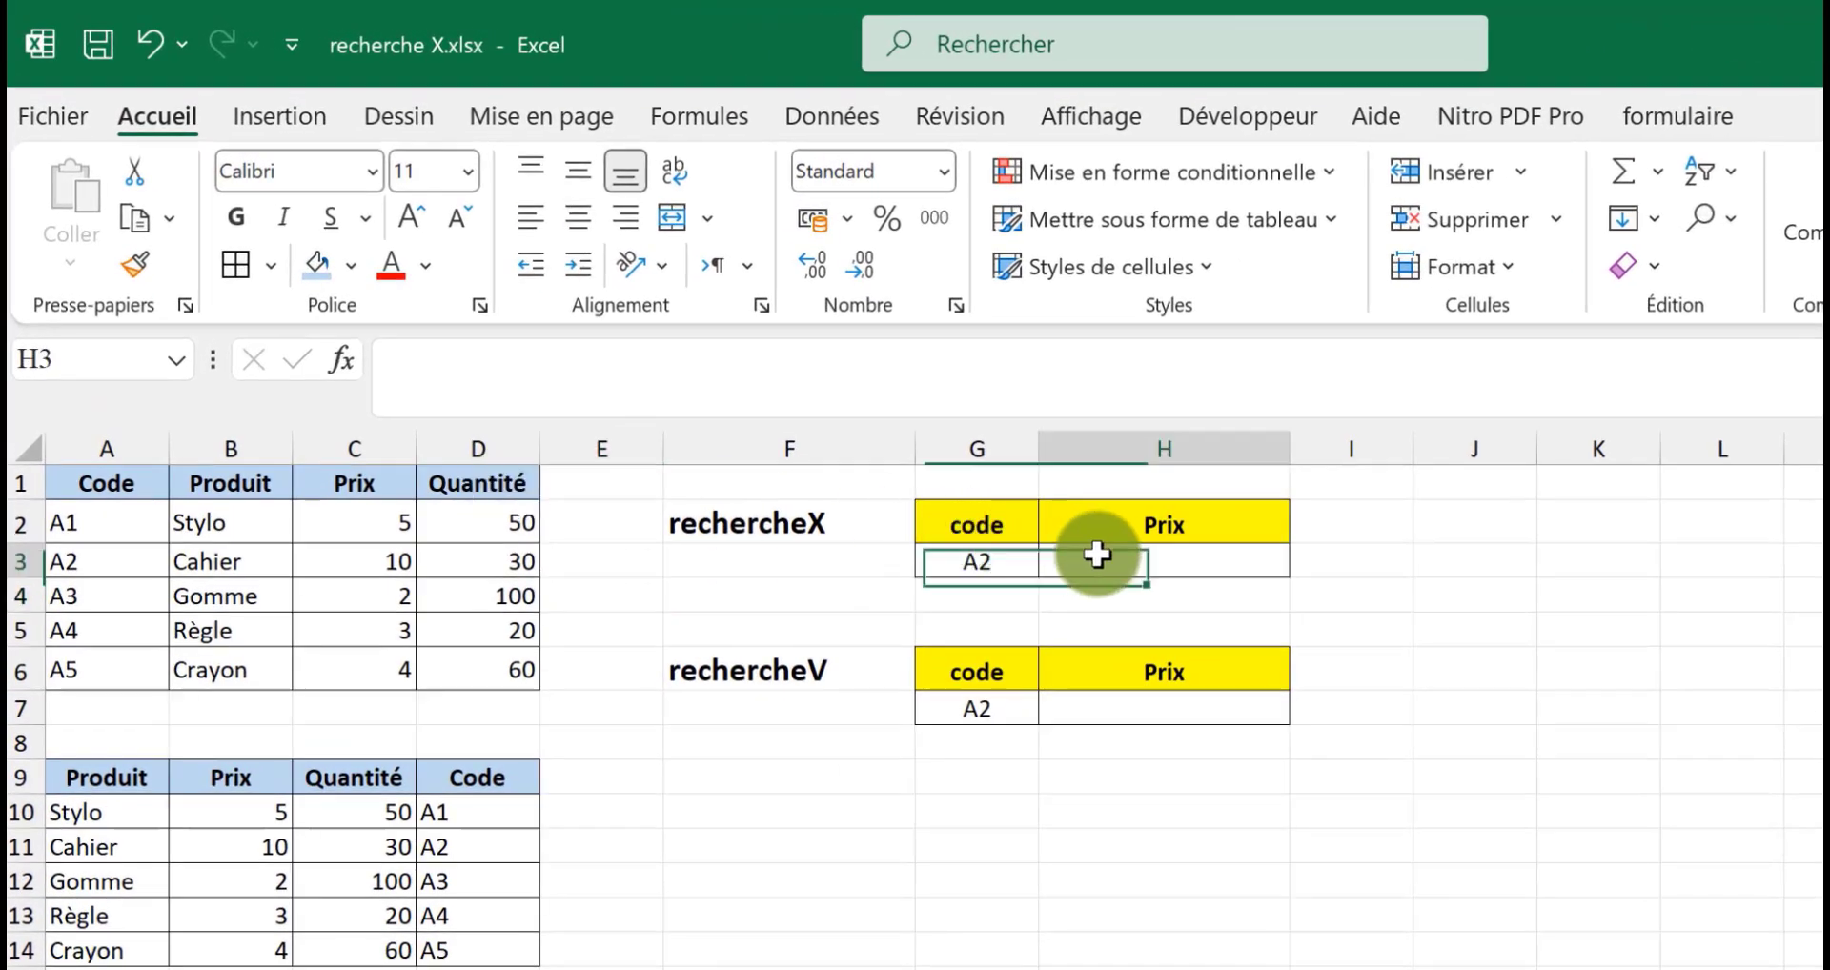
{"action": "left_click", "coordinate": [976, 555]}
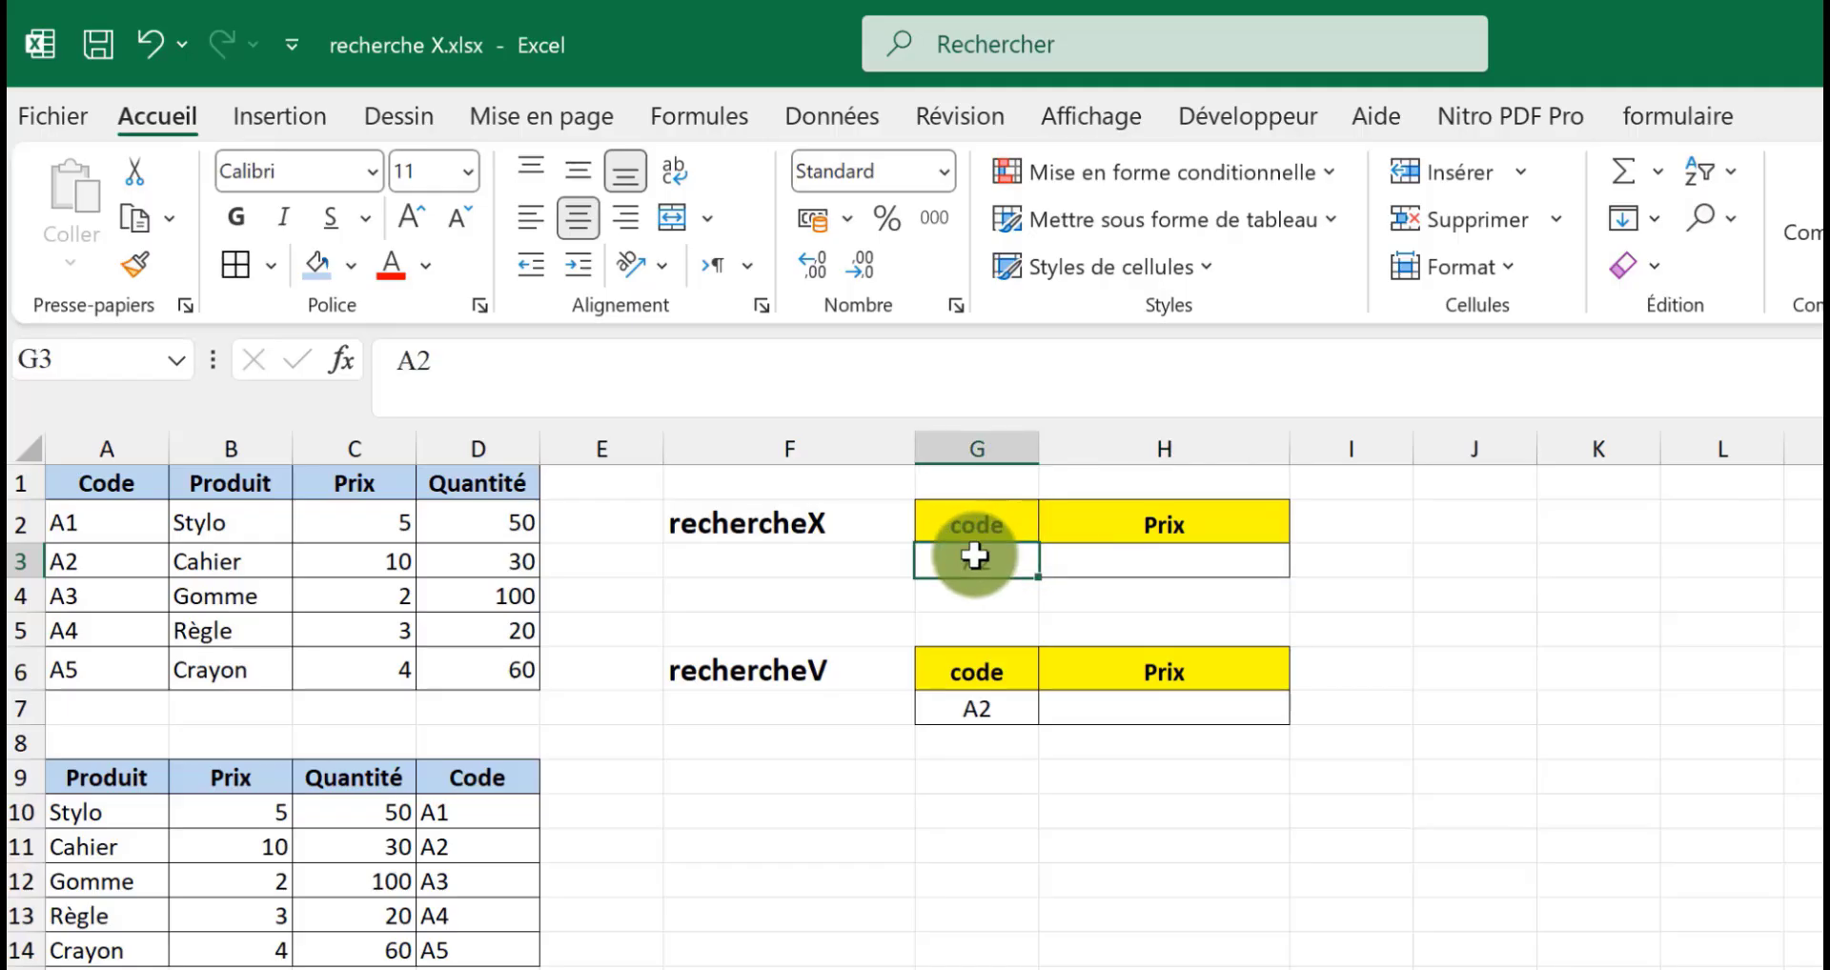
{"action": "left_click", "coordinate": [1093, 551]}
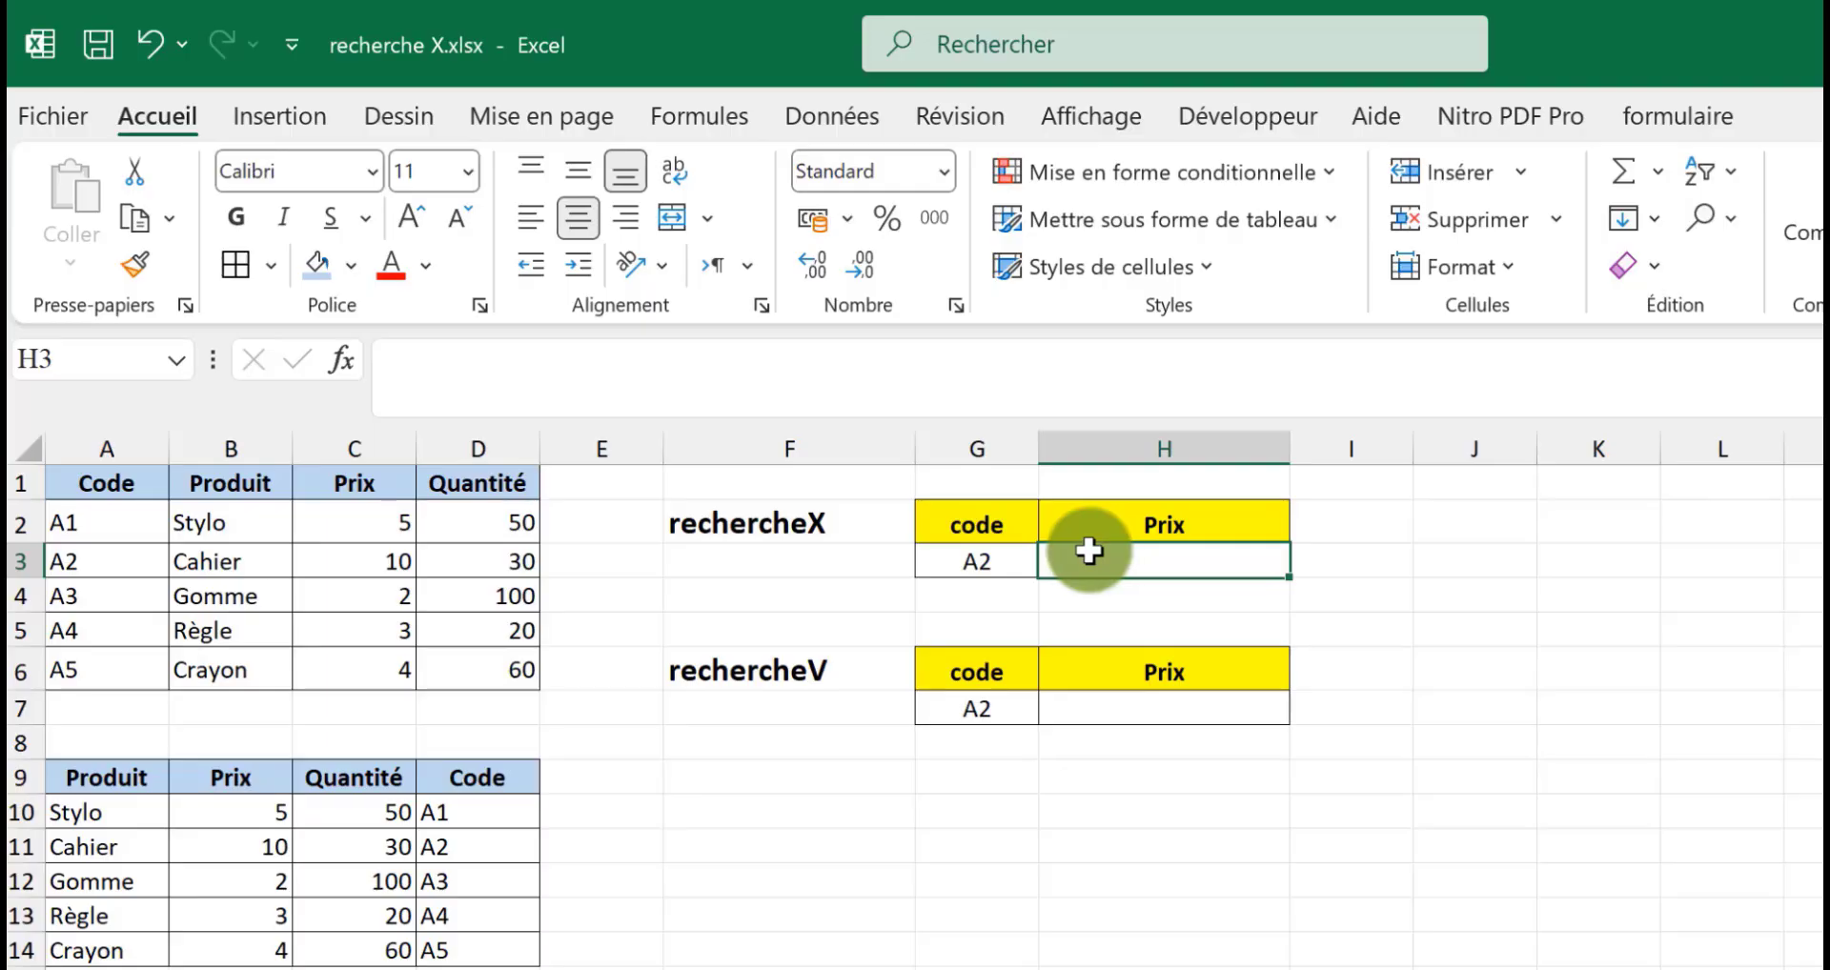
{"action": "left_click", "coordinate": [339, 359]}
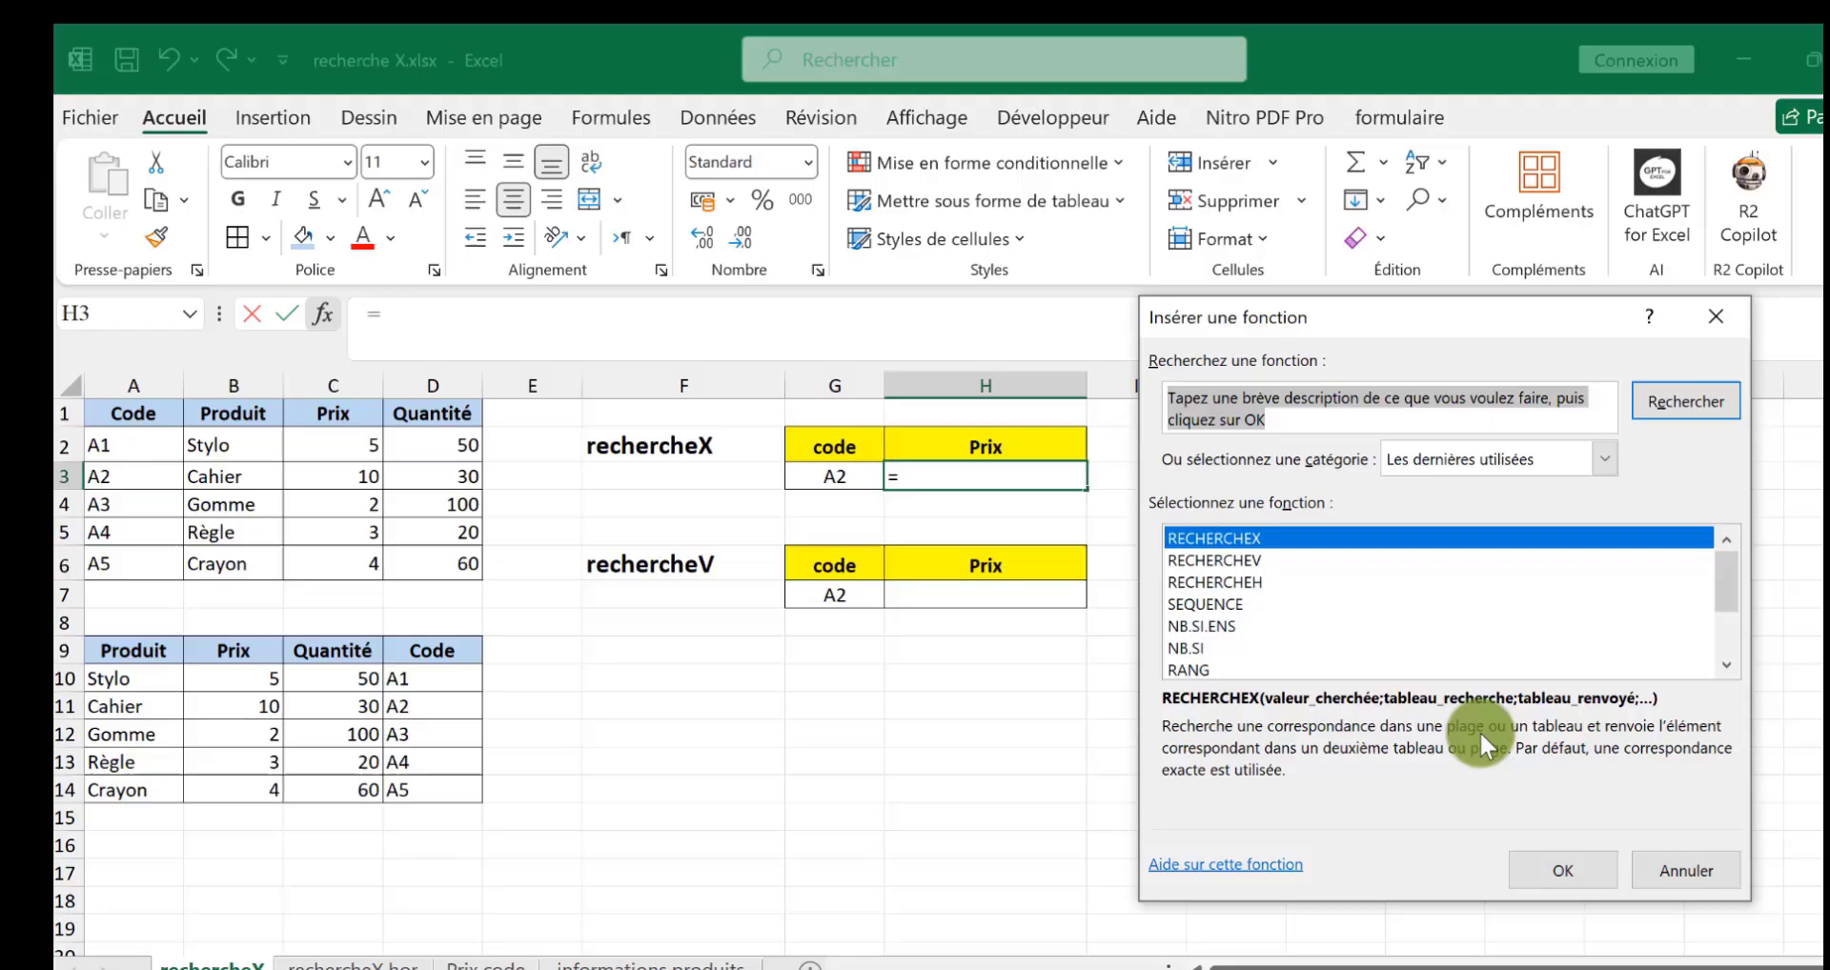
{"action": "left_click", "coordinate": [1568, 872]}
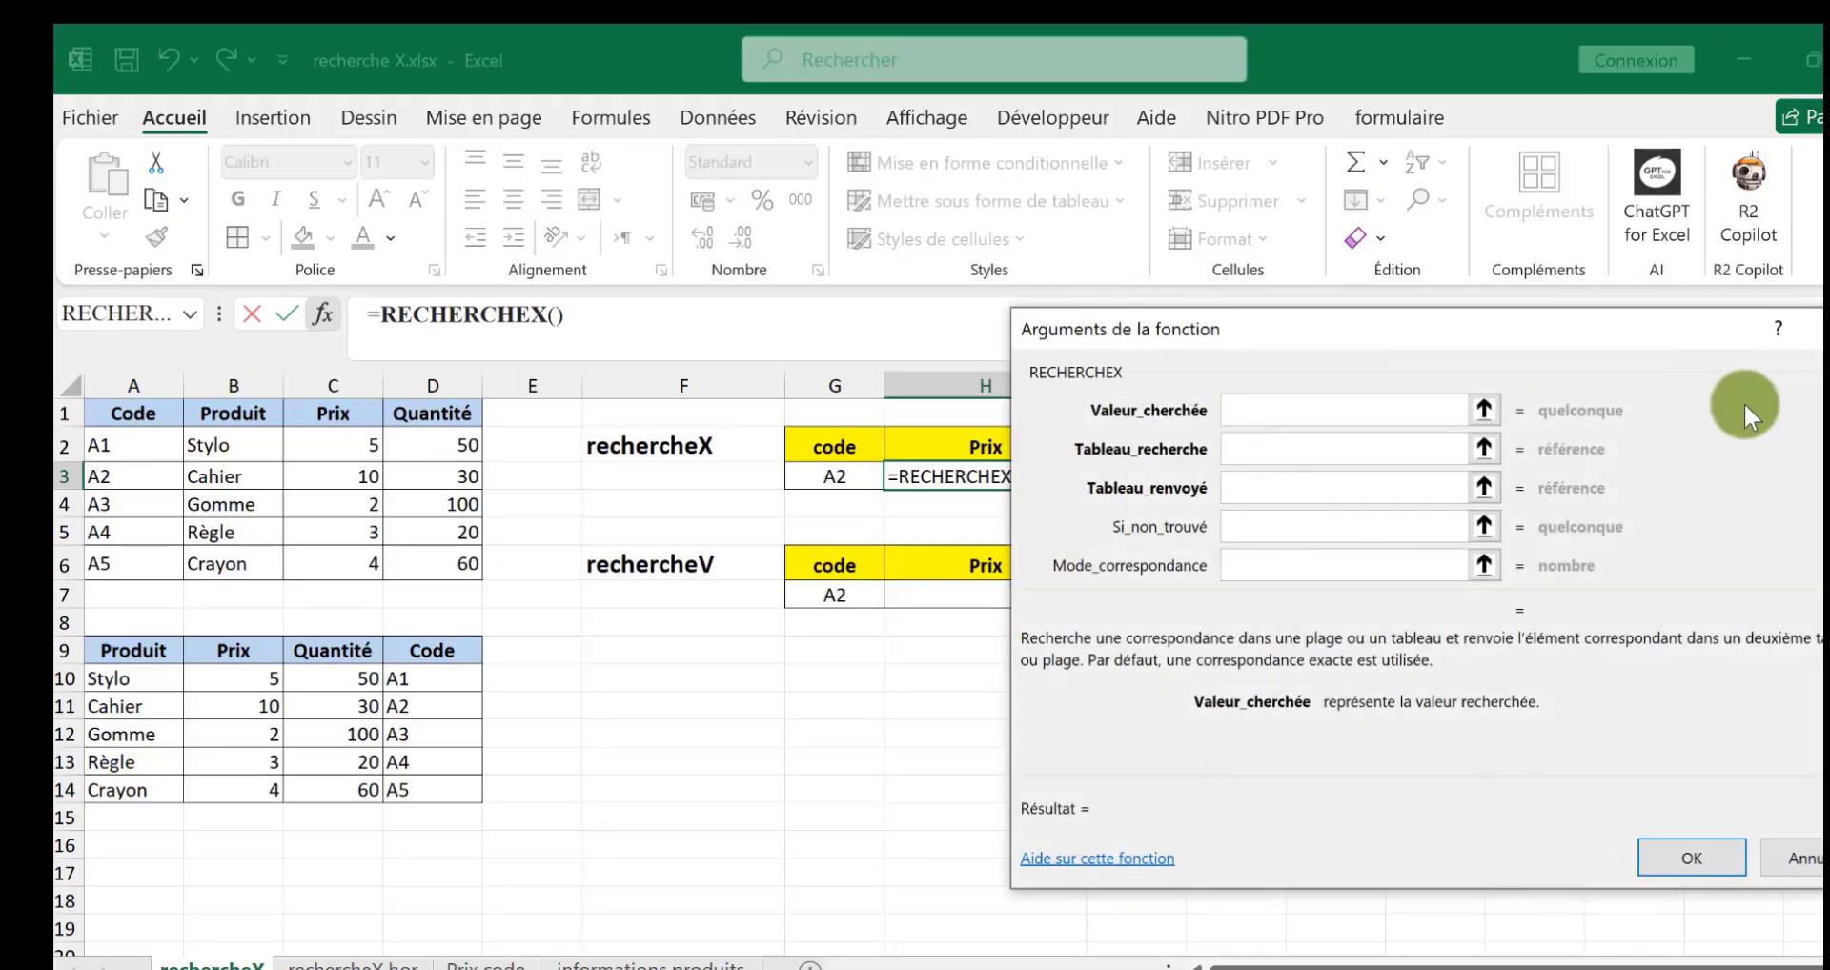
{"action": "left_click", "coordinate": [1828, 507]}
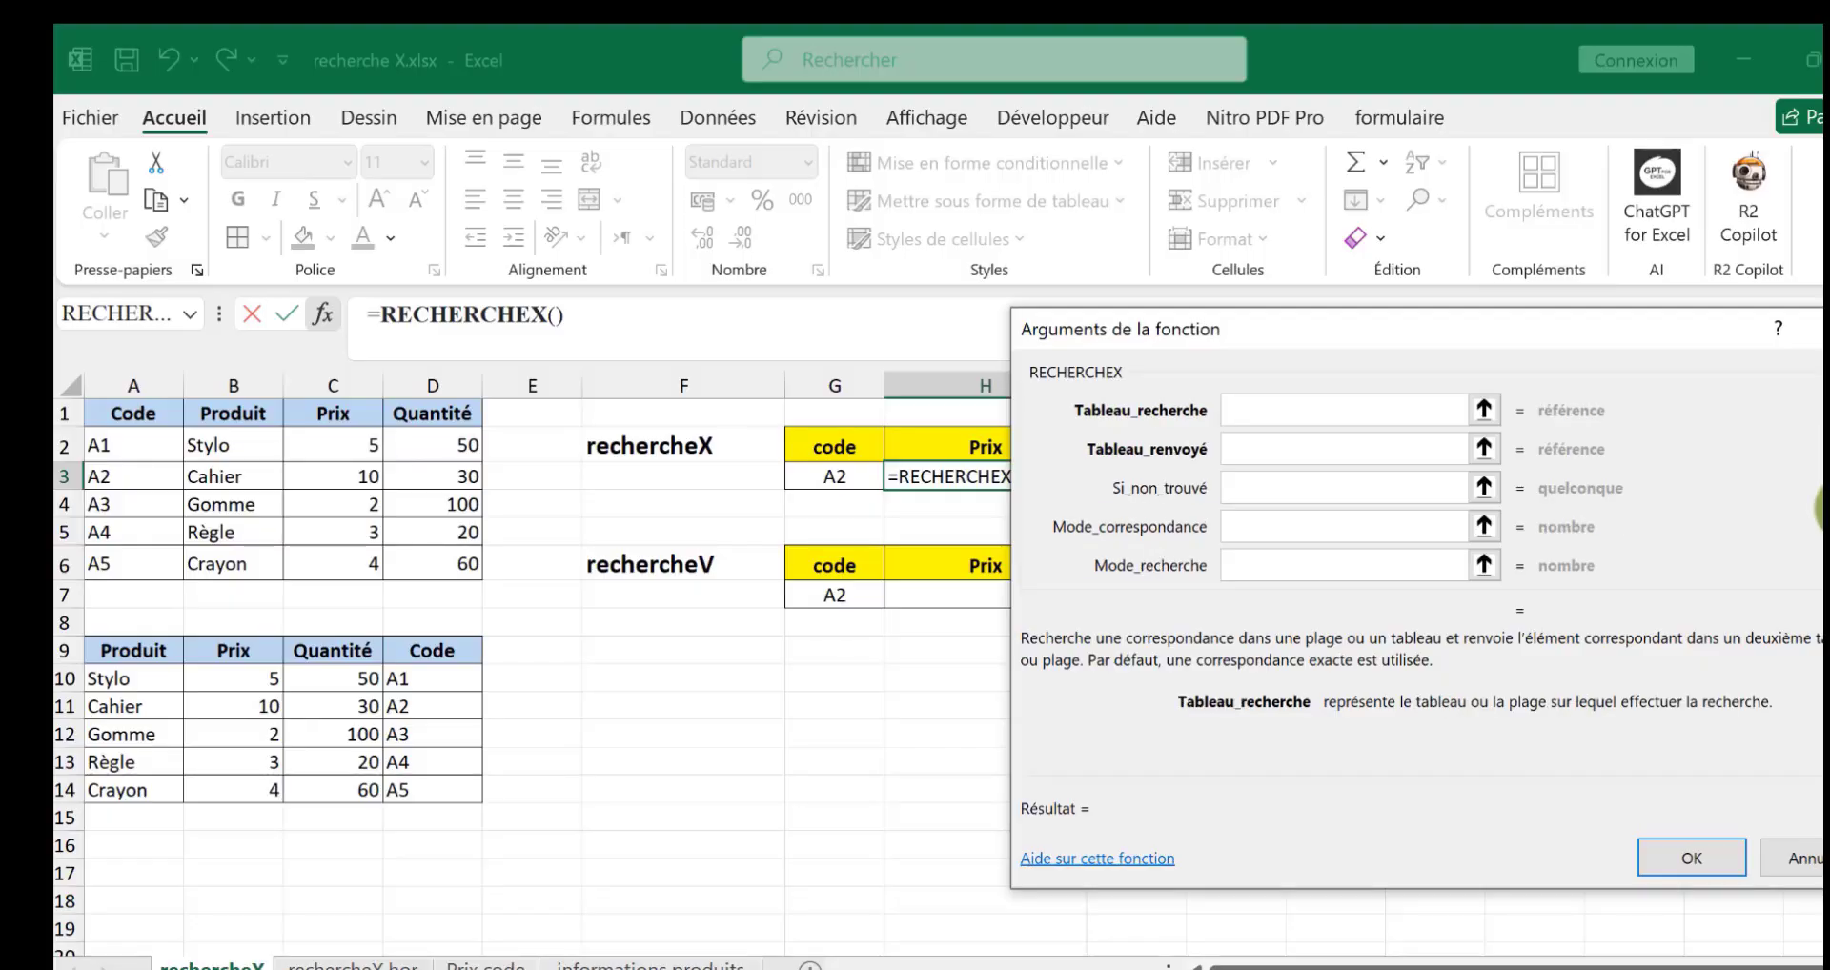
{"action": "left_click", "coordinate": [1828, 440]}
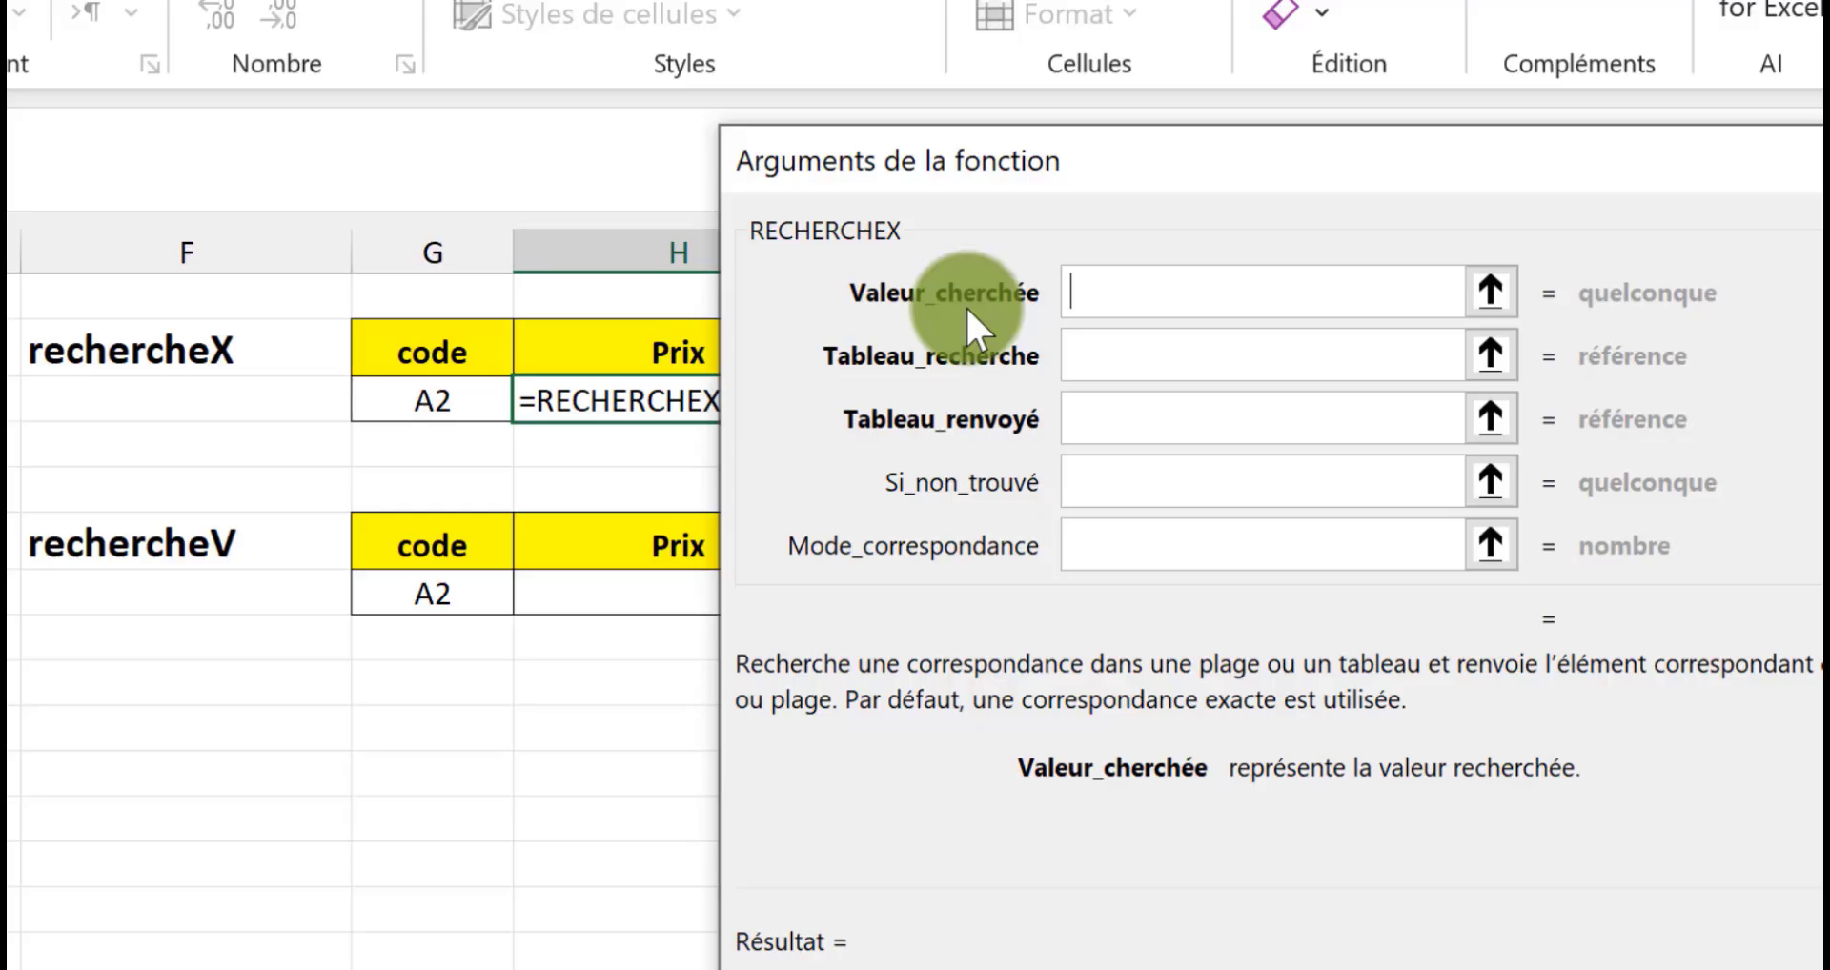
Step: Complete the RECHERCHEX formula with lookup value G3, lookup array A2:A6 and return array C2:C6
{"action": "left_click", "coordinate": [393, 402]}
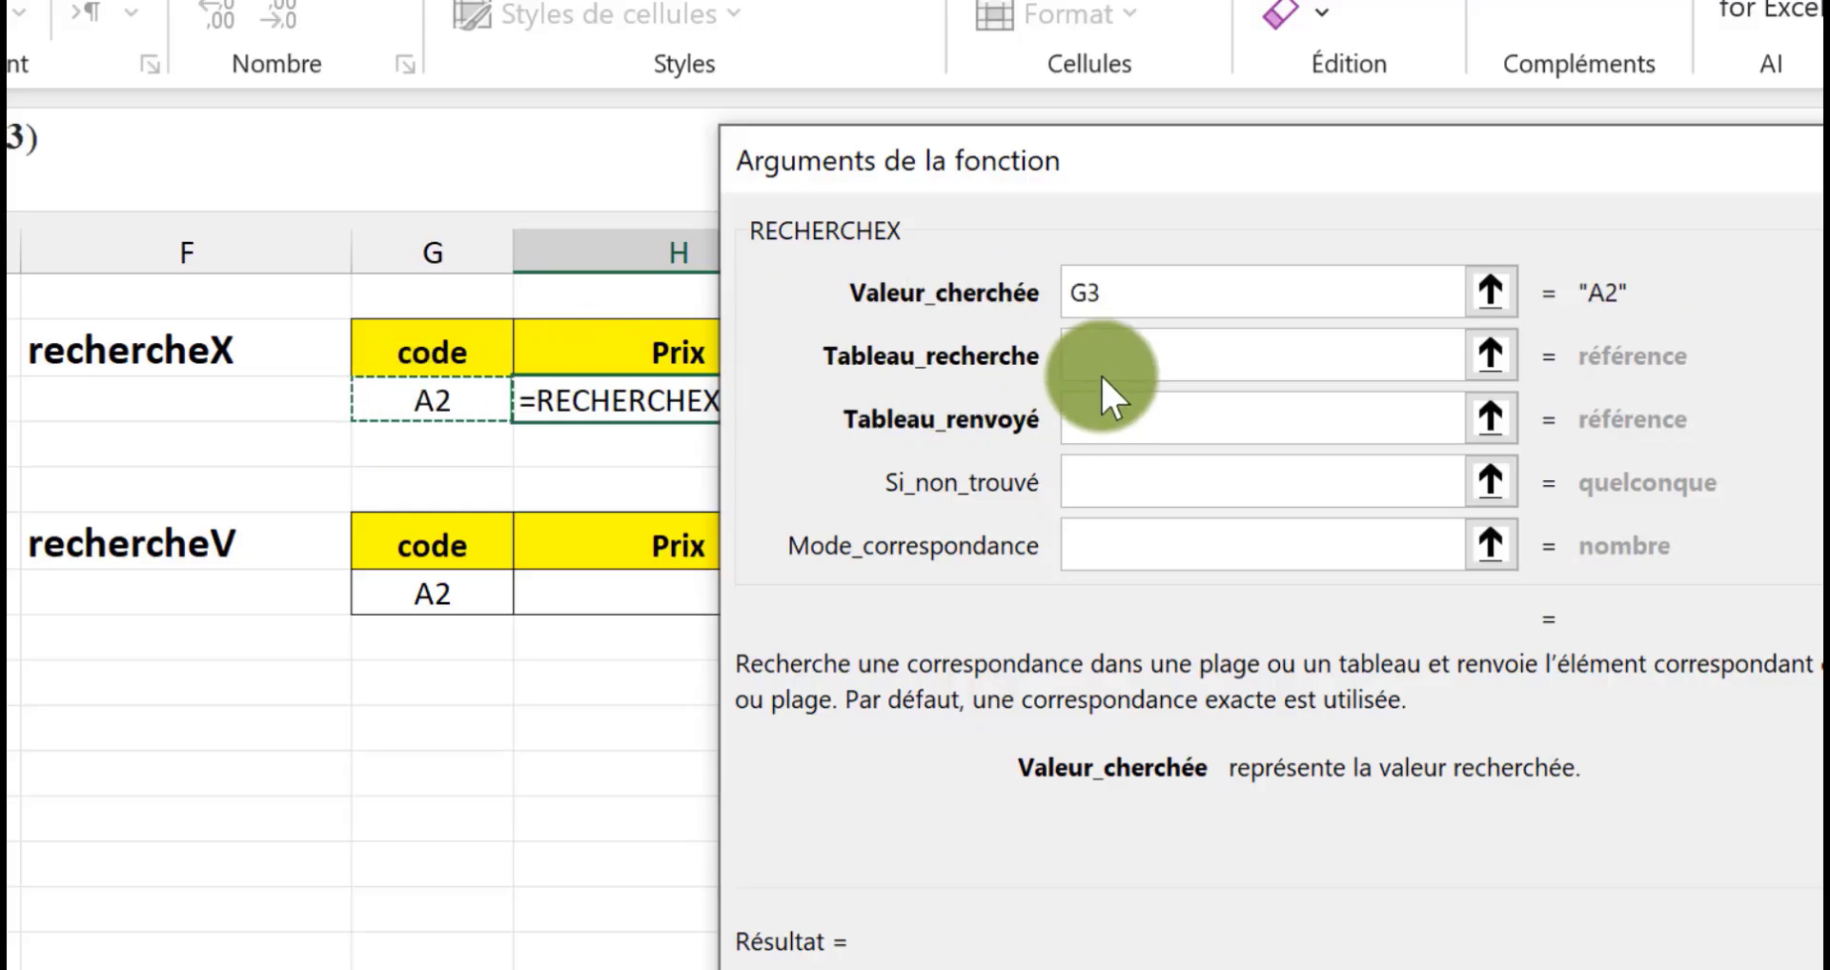
{"action": "left_click", "coordinate": [1132, 372]}
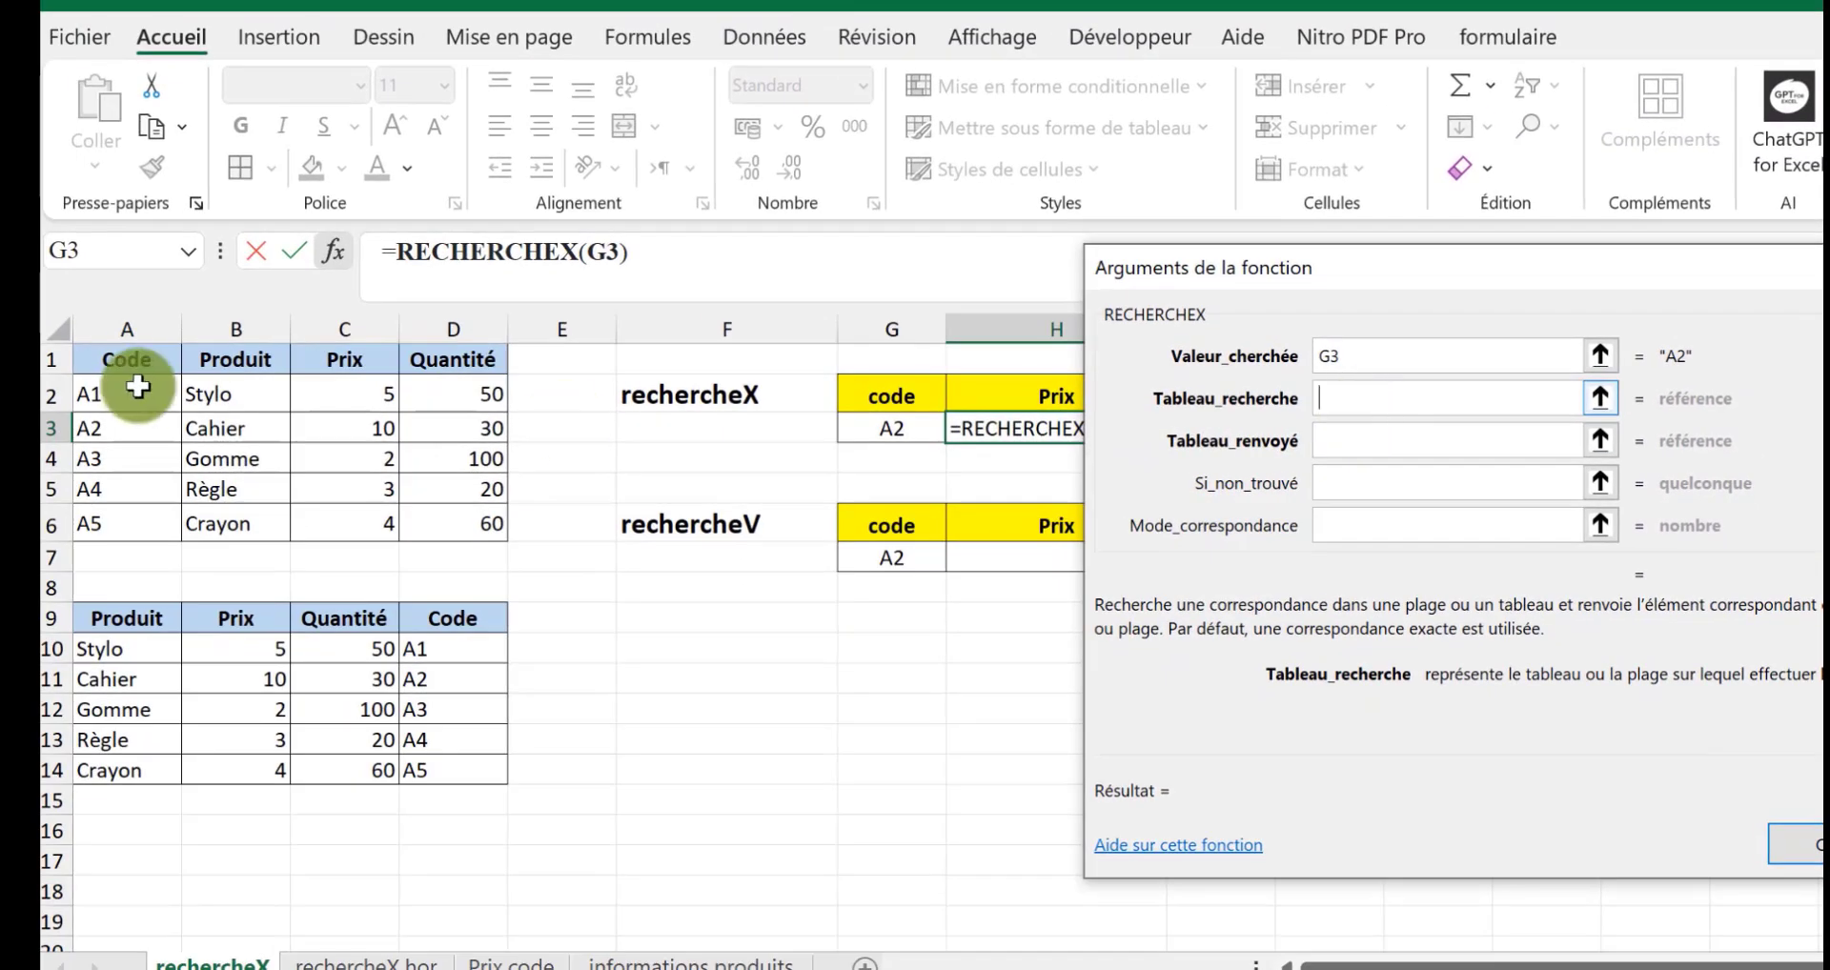
{"action": "left_click_drag", "start_coordinate": [129, 424], "coordinate": [134, 521]}
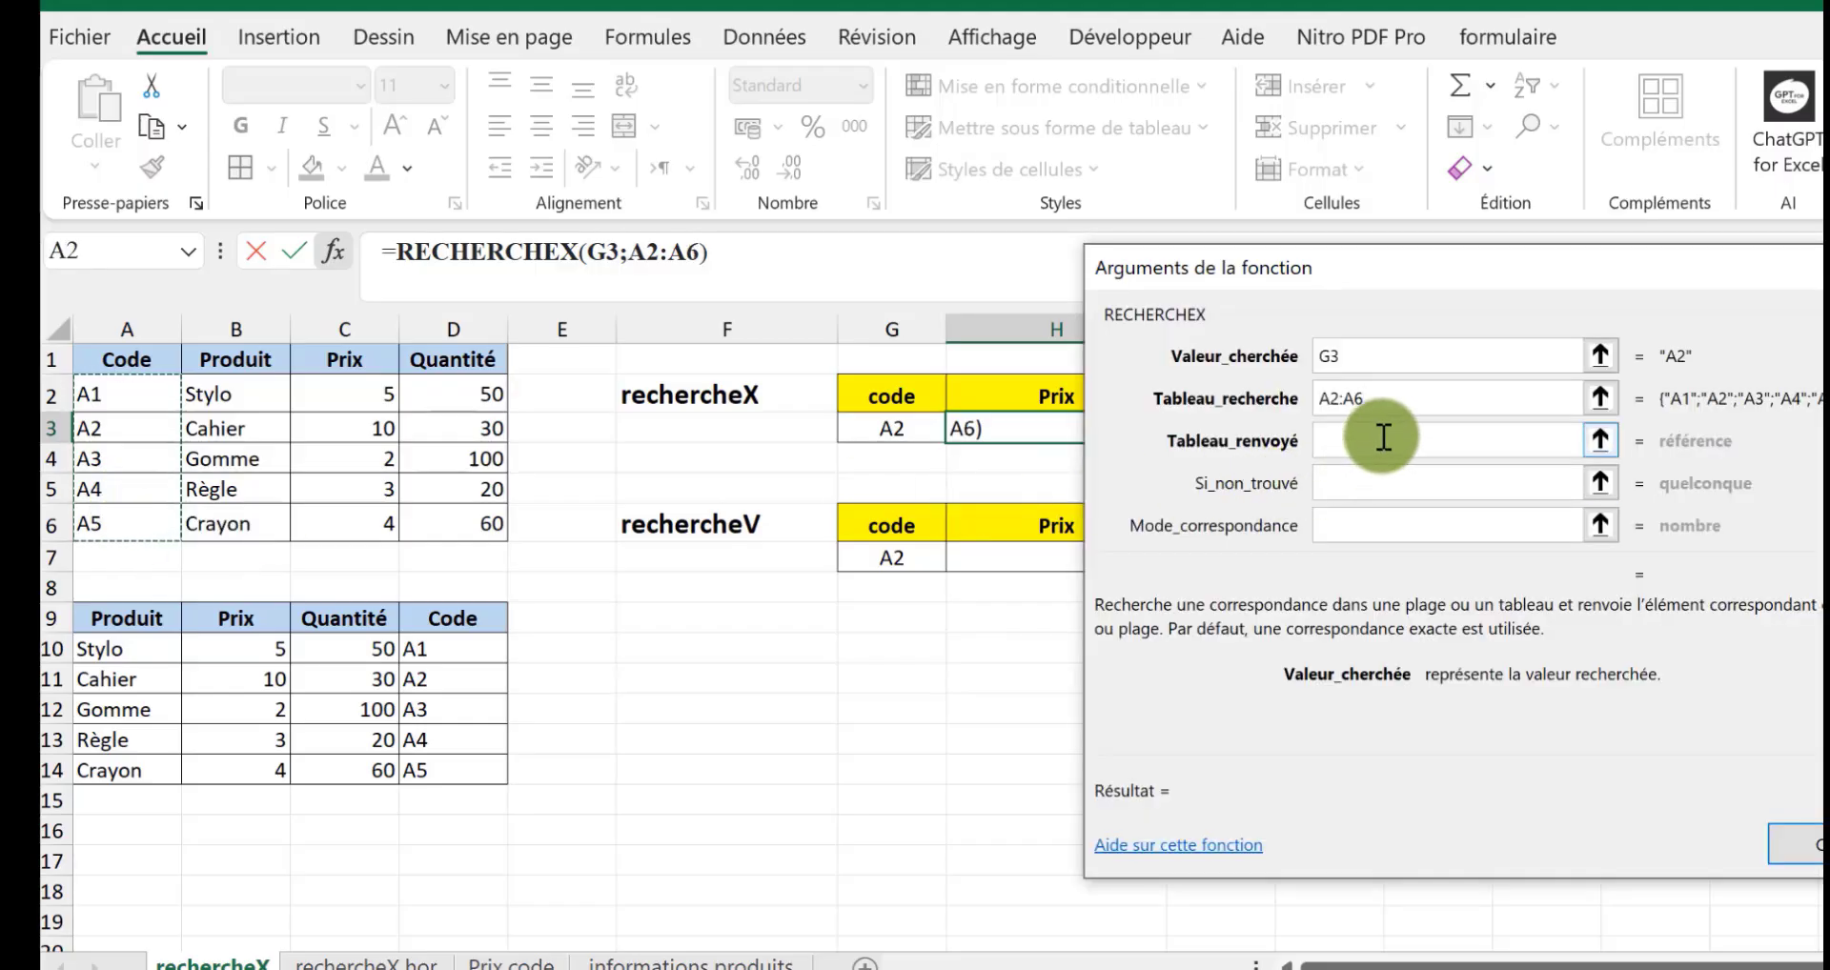
{"action": "left_click", "coordinate": [1380, 439]}
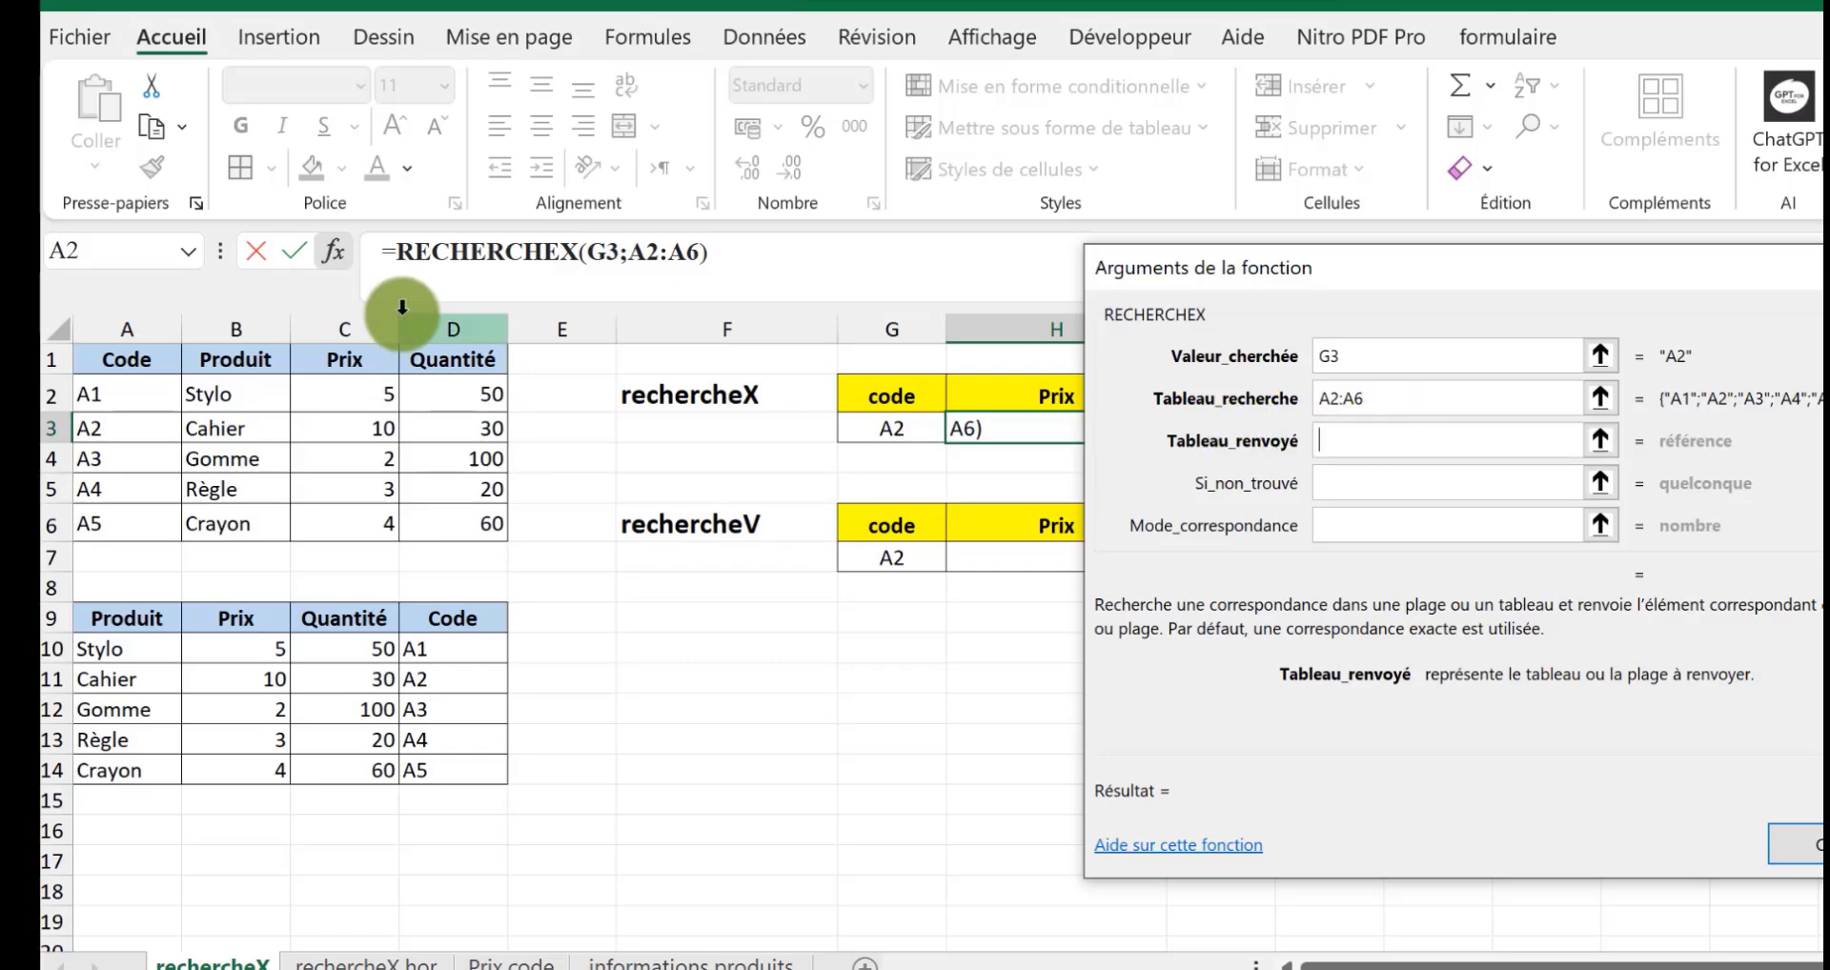
{"action": "left_click_drag", "start_coordinate": [351, 388], "coordinate": [359, 516]}
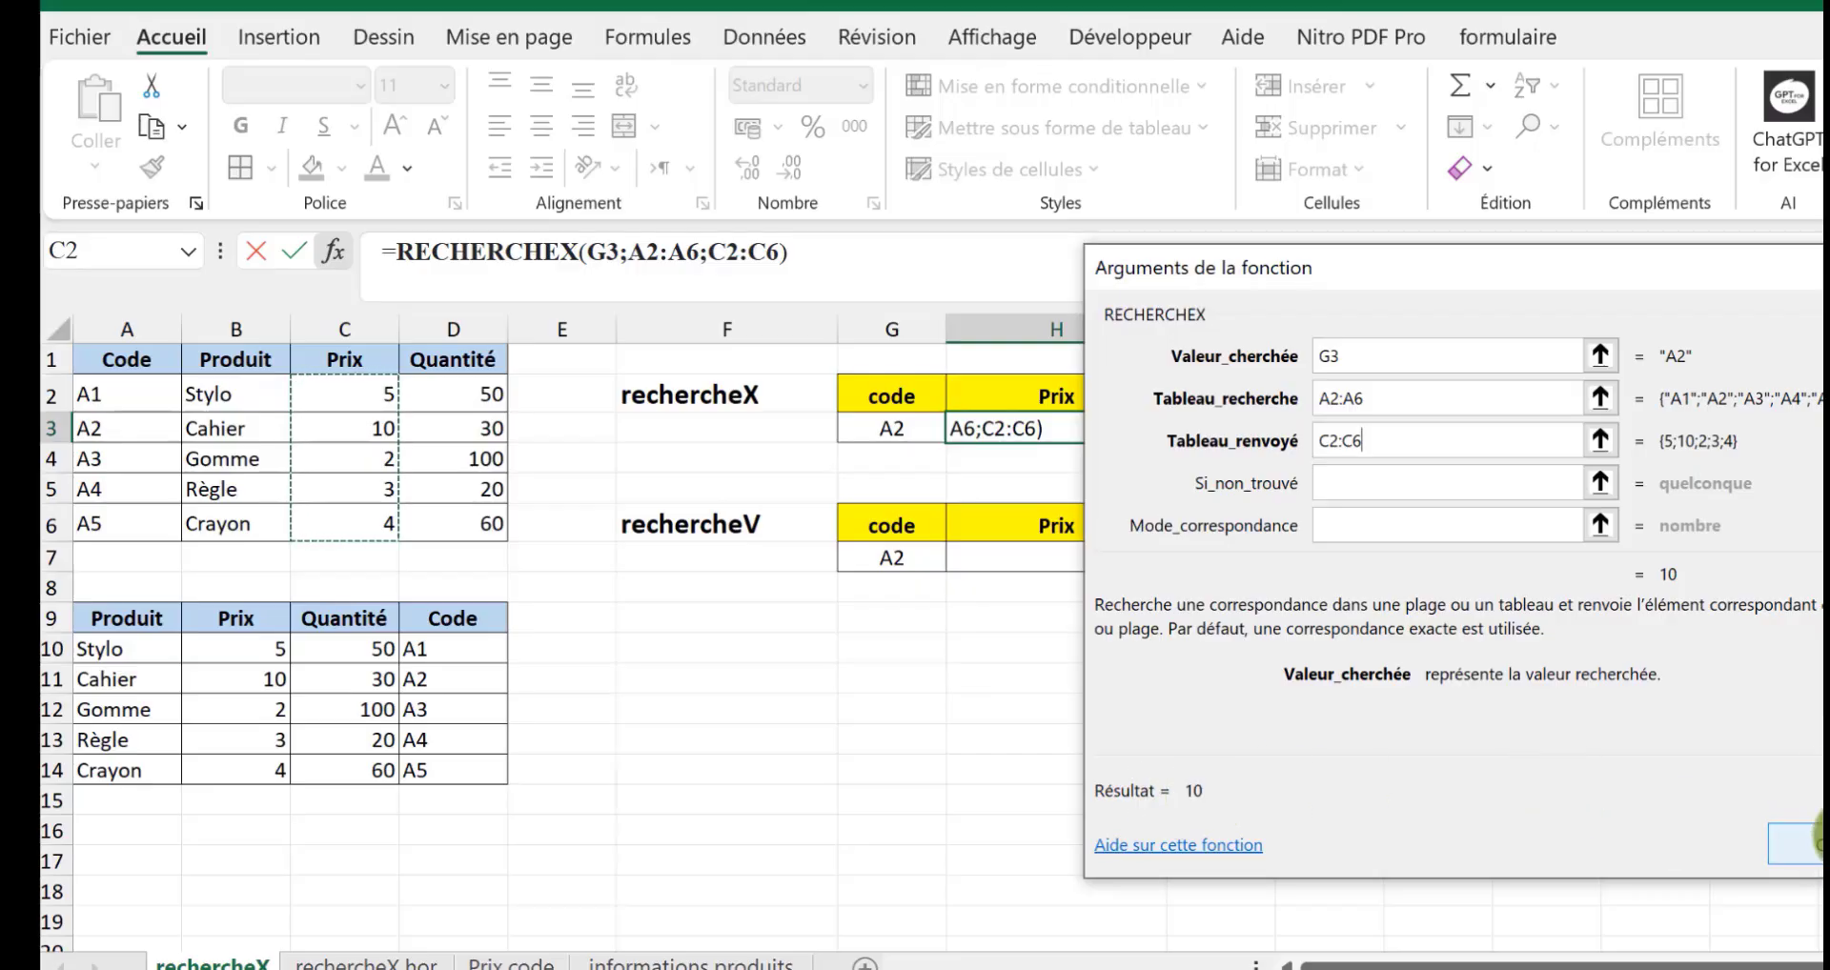
{"action": "left_click", "coordinate": [1796, 843]}
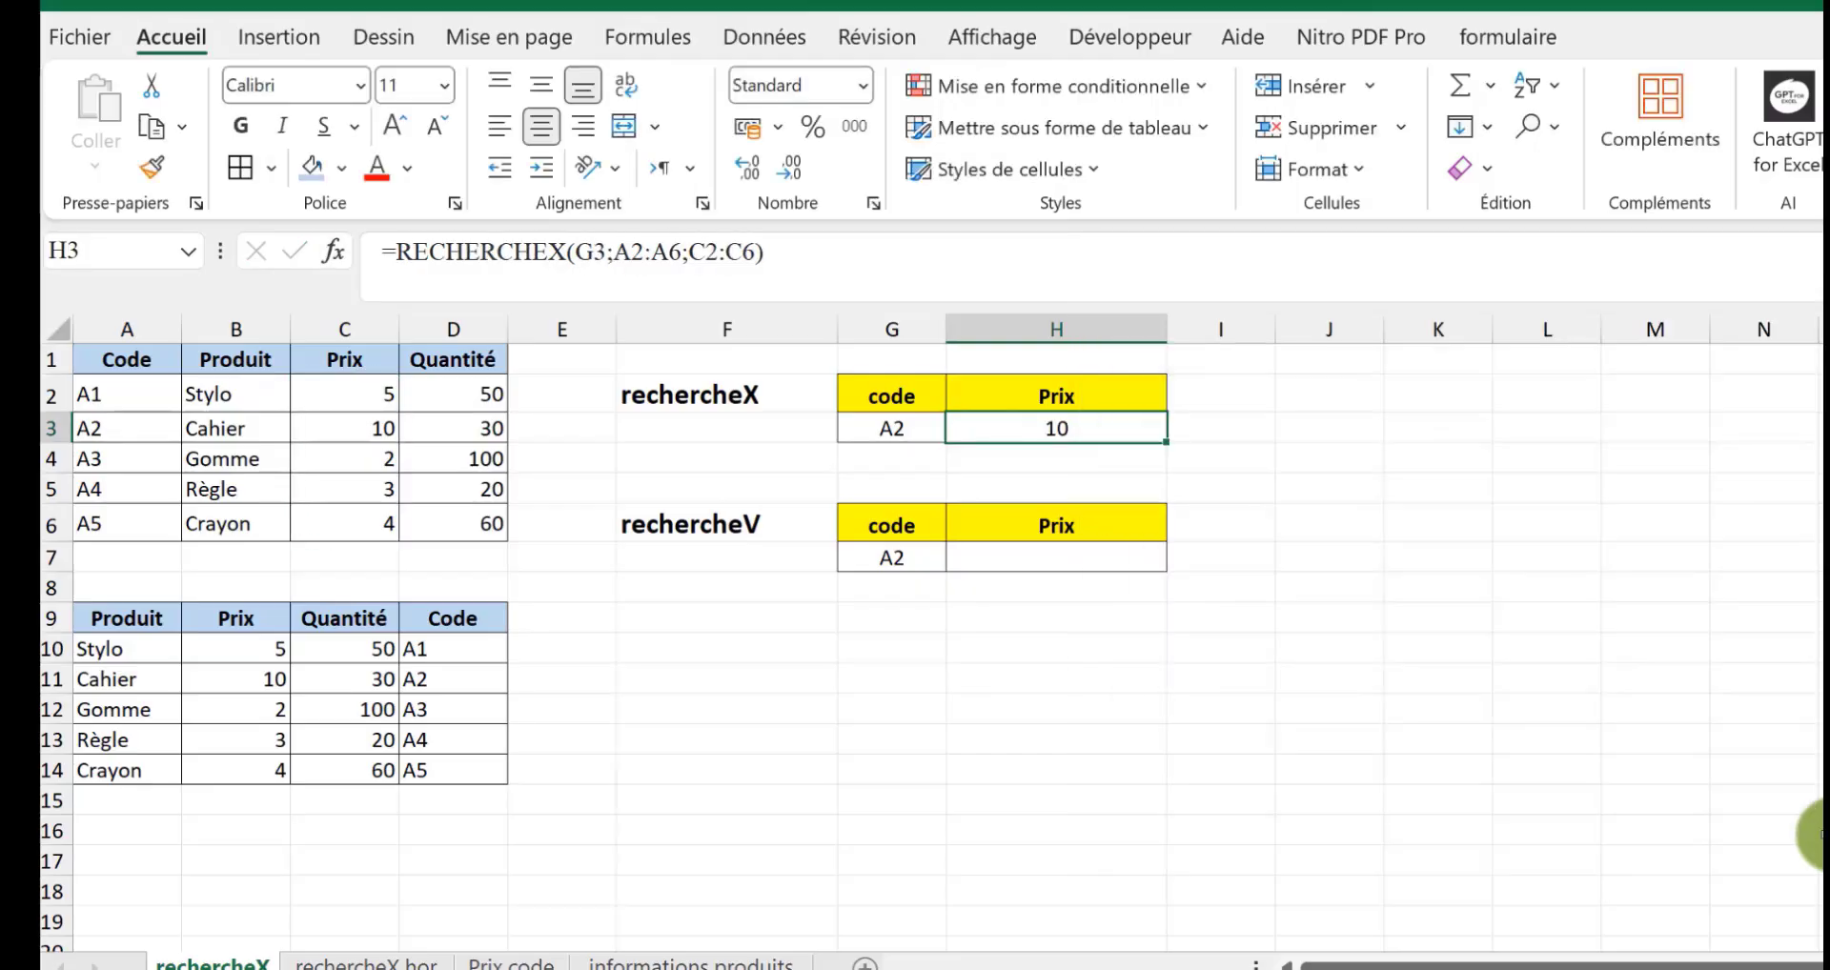
Step: Test the RECHERCHEX lookup by entering code A5 in G3, followed by code A7
{"action": "left_click", "coordinate": [912, 427]}
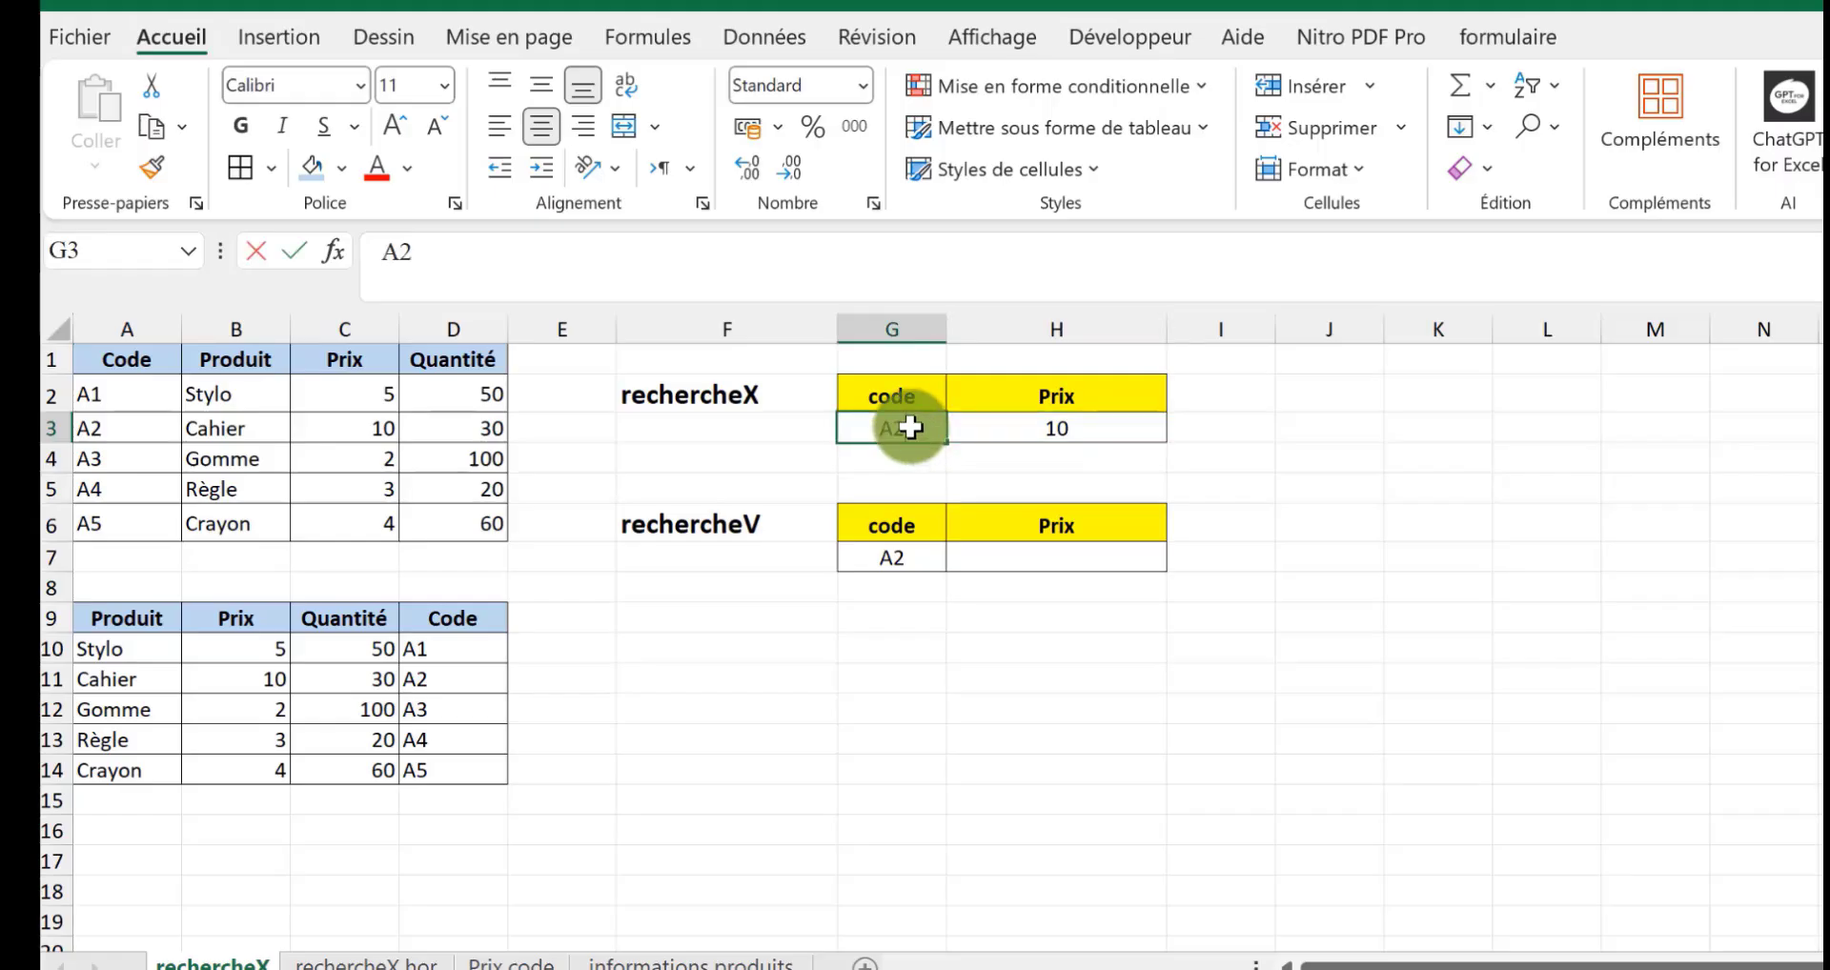
{"action": "type", "text": "A5"}
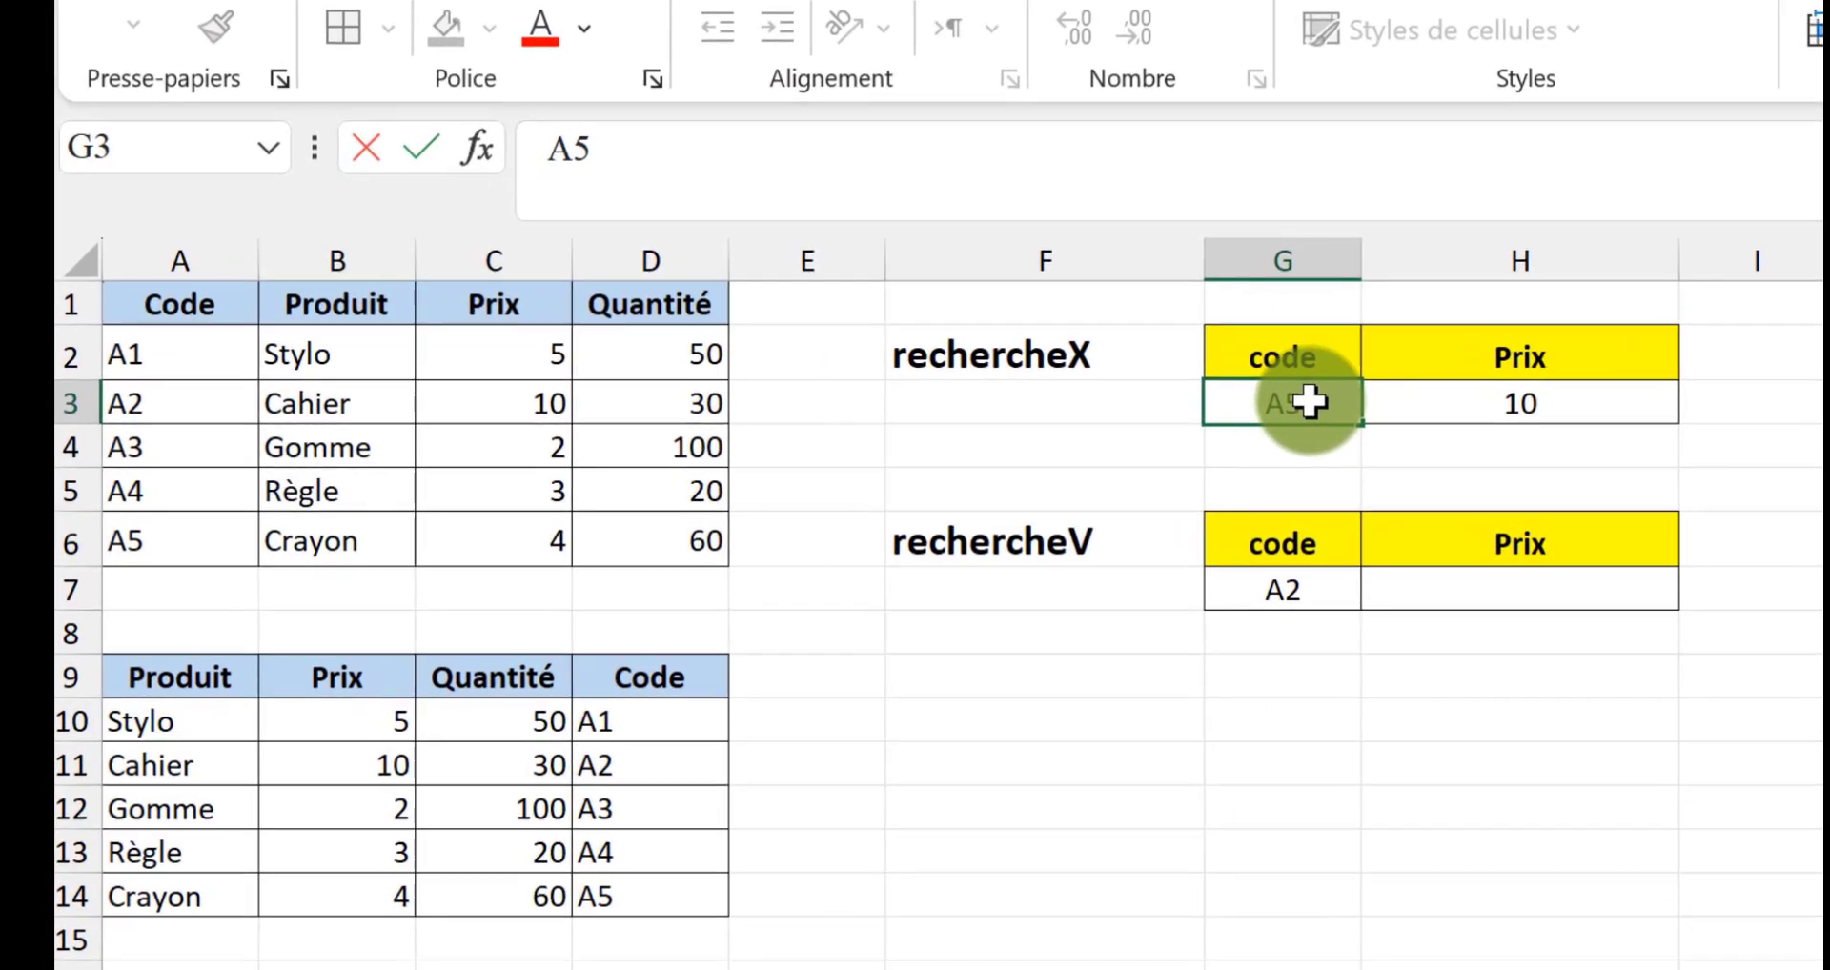
{"action": "key", "text": "Return"}
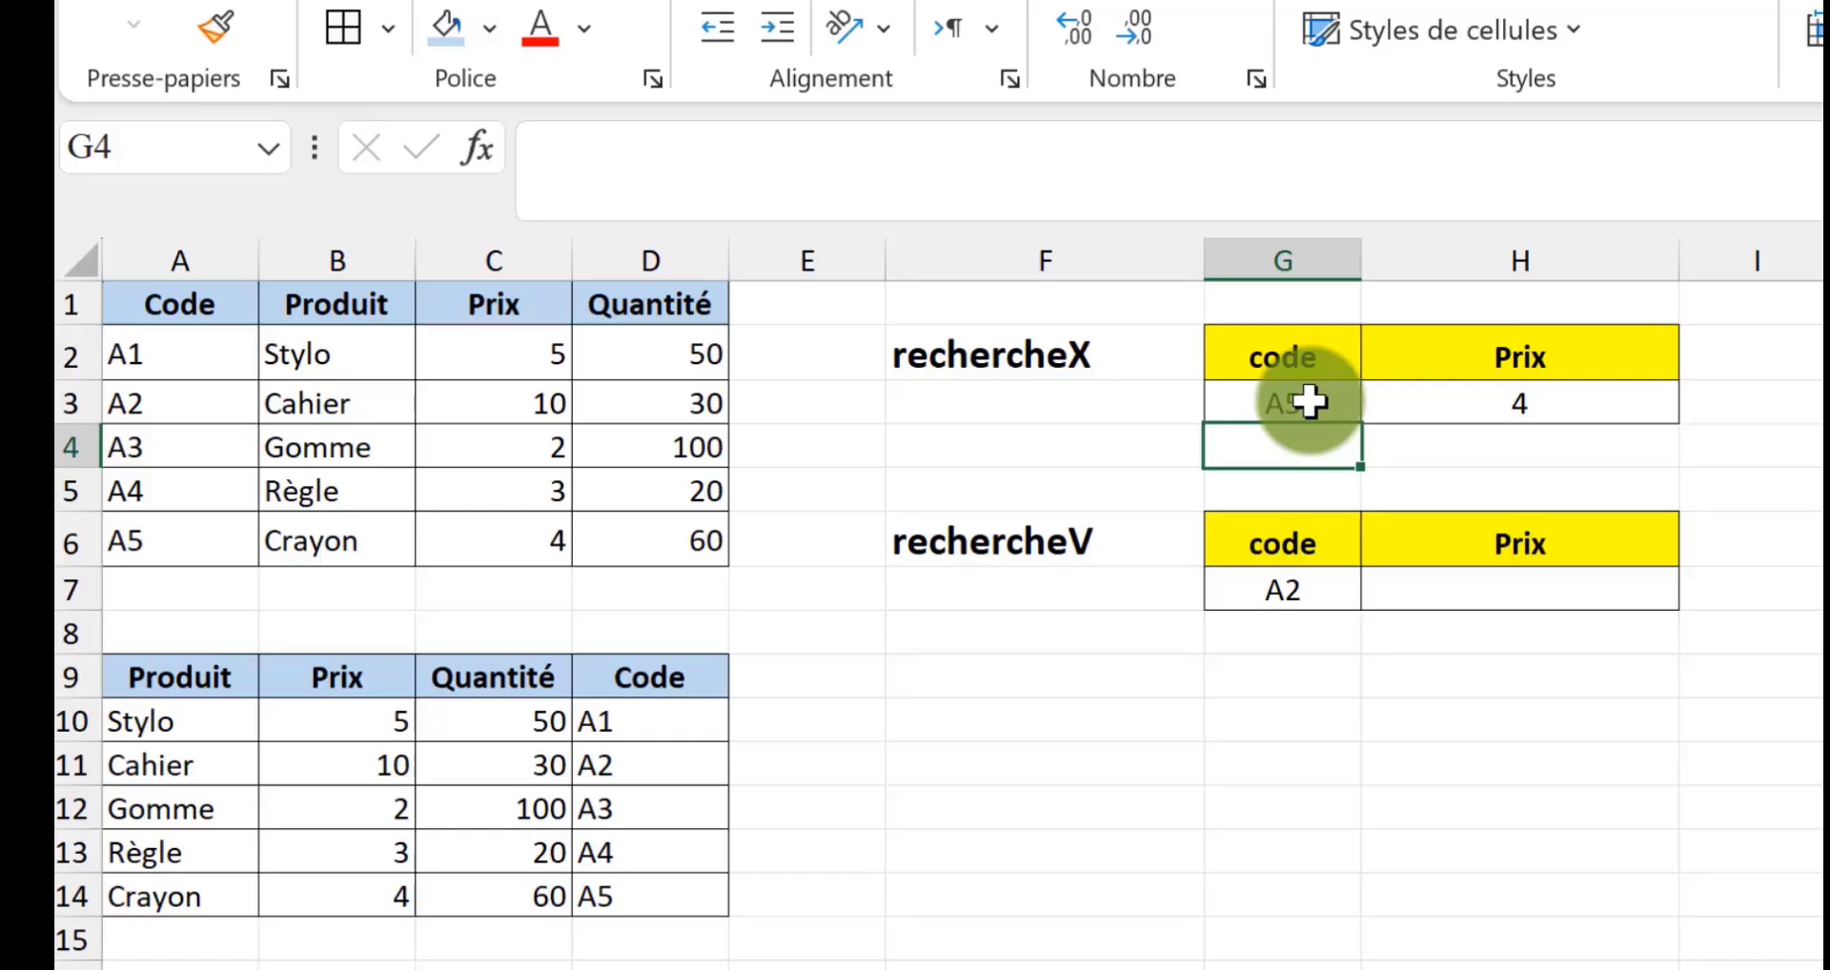
{"action": "left_click", "coordinate": [1442, 396]}
{"action": "left_click", "coordinate": [1305, 393]}
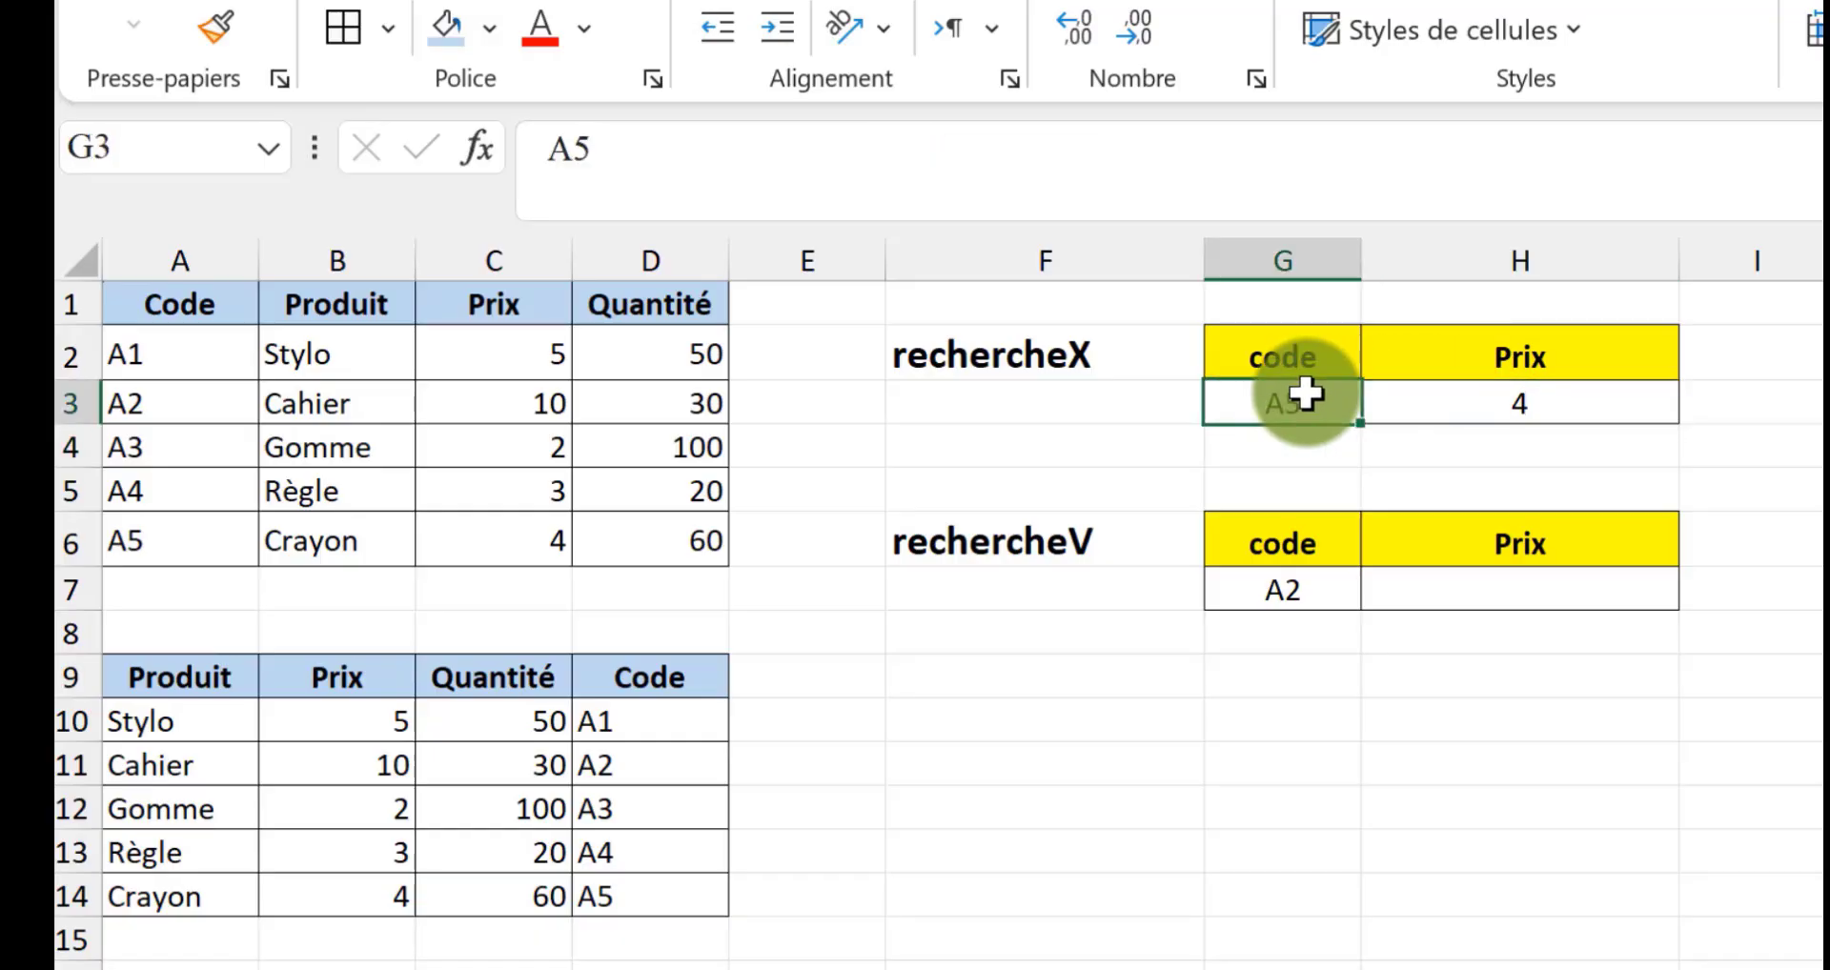
{"action": "type", "text": "A7"}
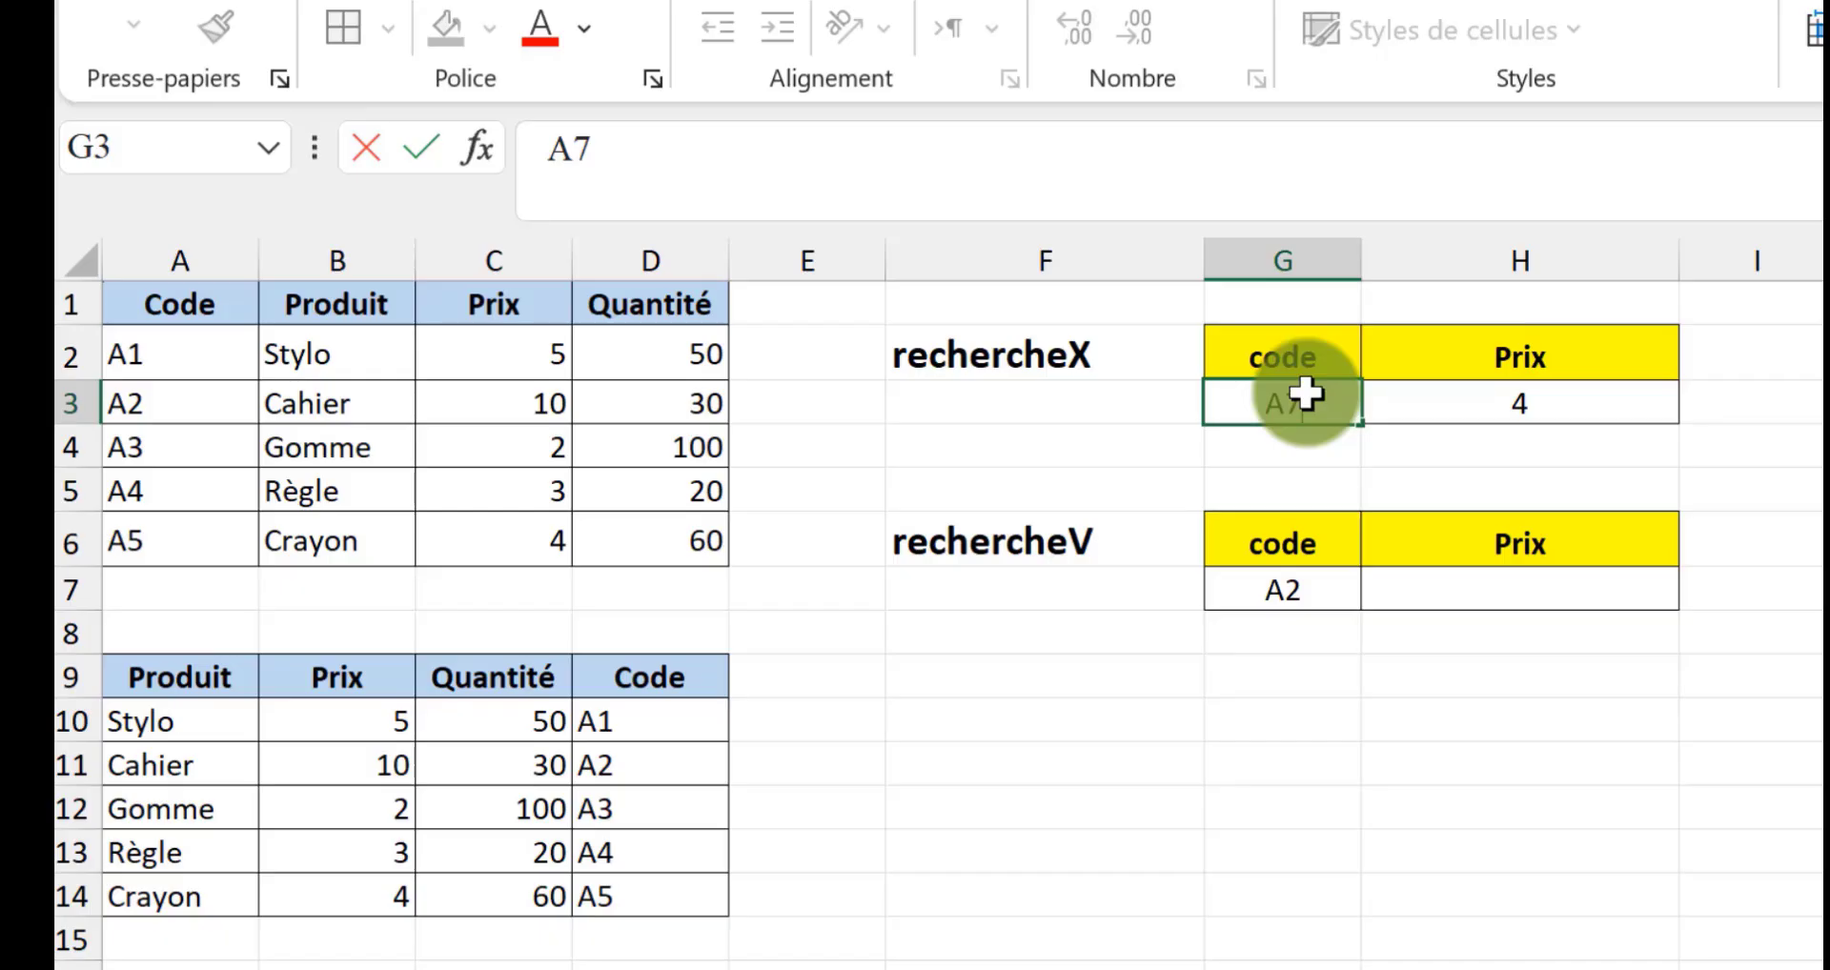
{"action": "key", "text": "Return"}
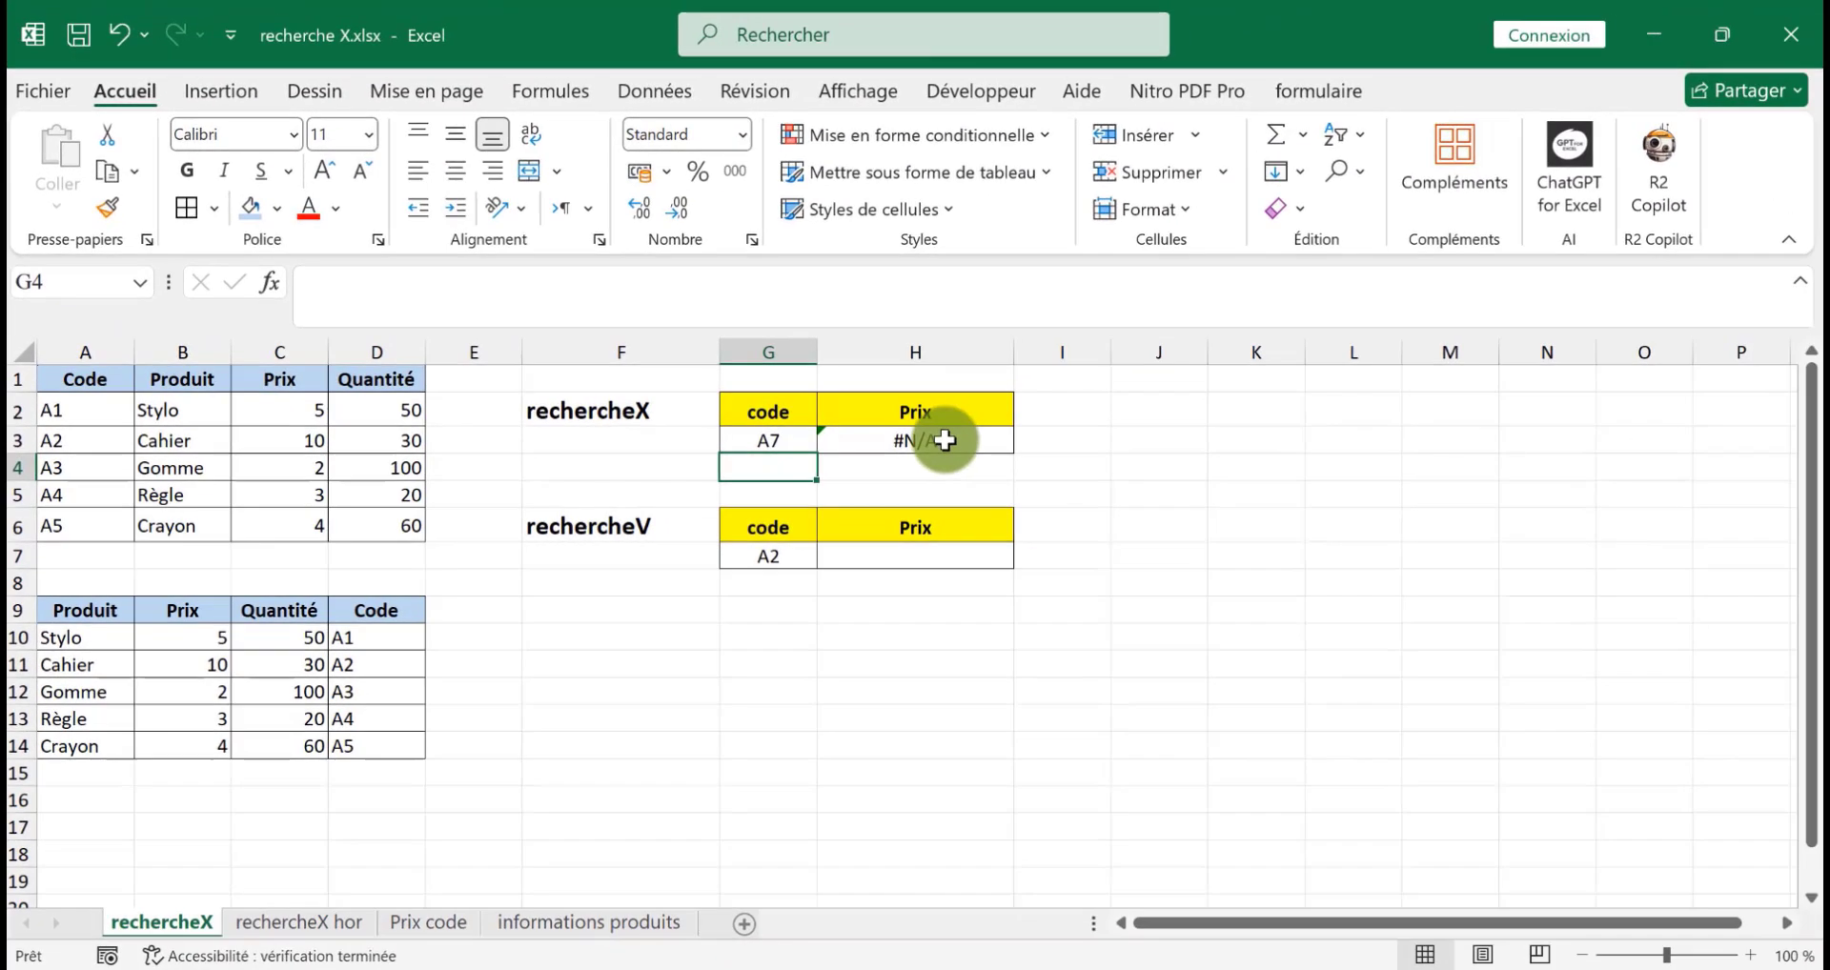
Step: Edit the RECHERCHEX formula in H3 to return "introuvable" as its Si_non_trouvé value
{"action": "left_click", "coordinate": [1000, 439]}
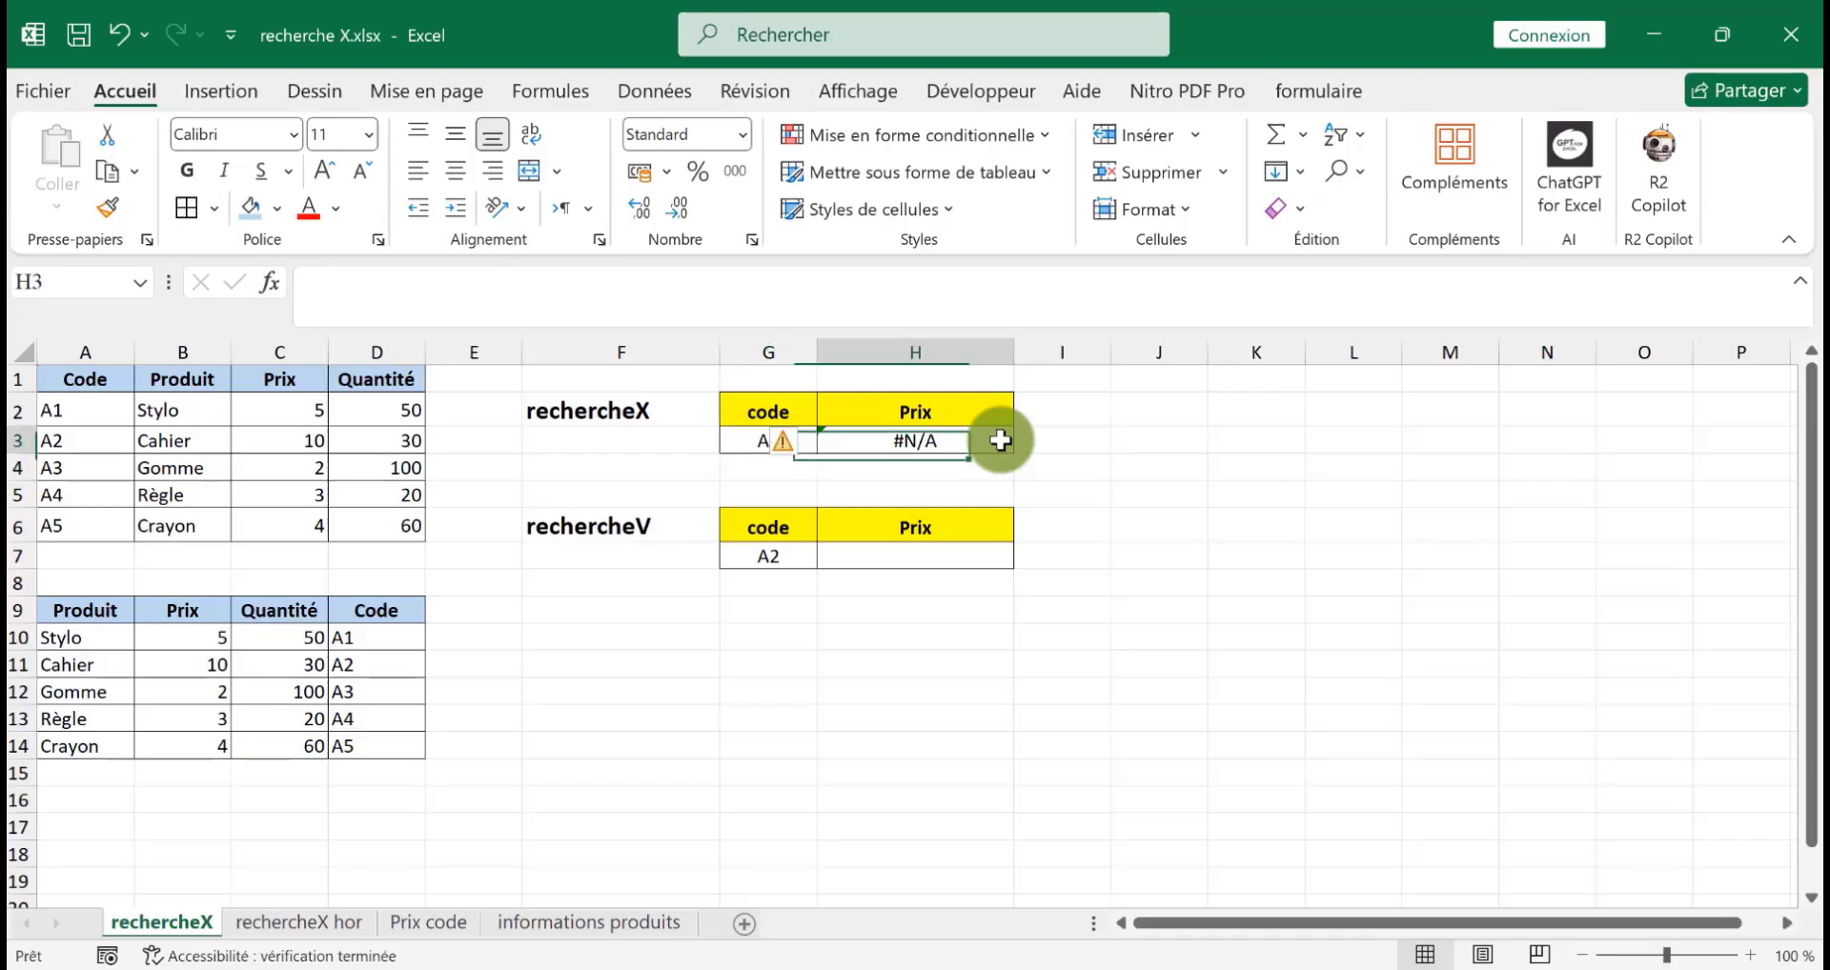
{"action": "left_click", "coordinate": [270, 286]}
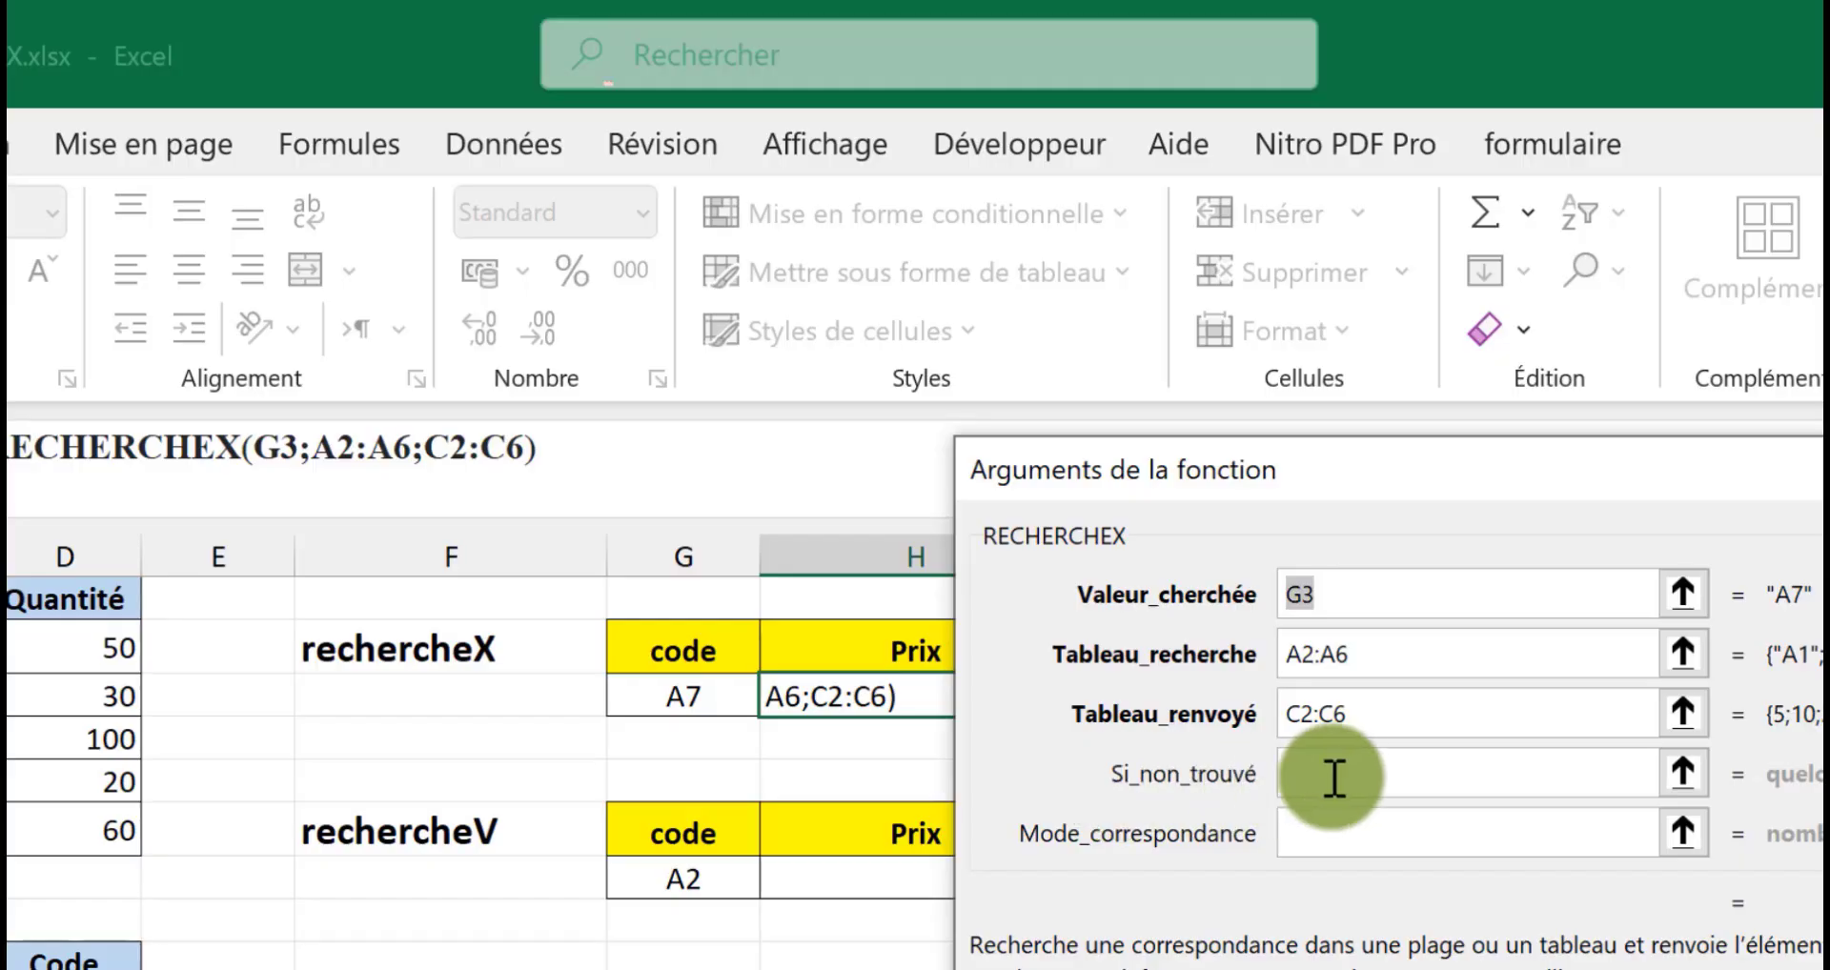
{"action": "left_click", "coordinate": [1336, 777]}
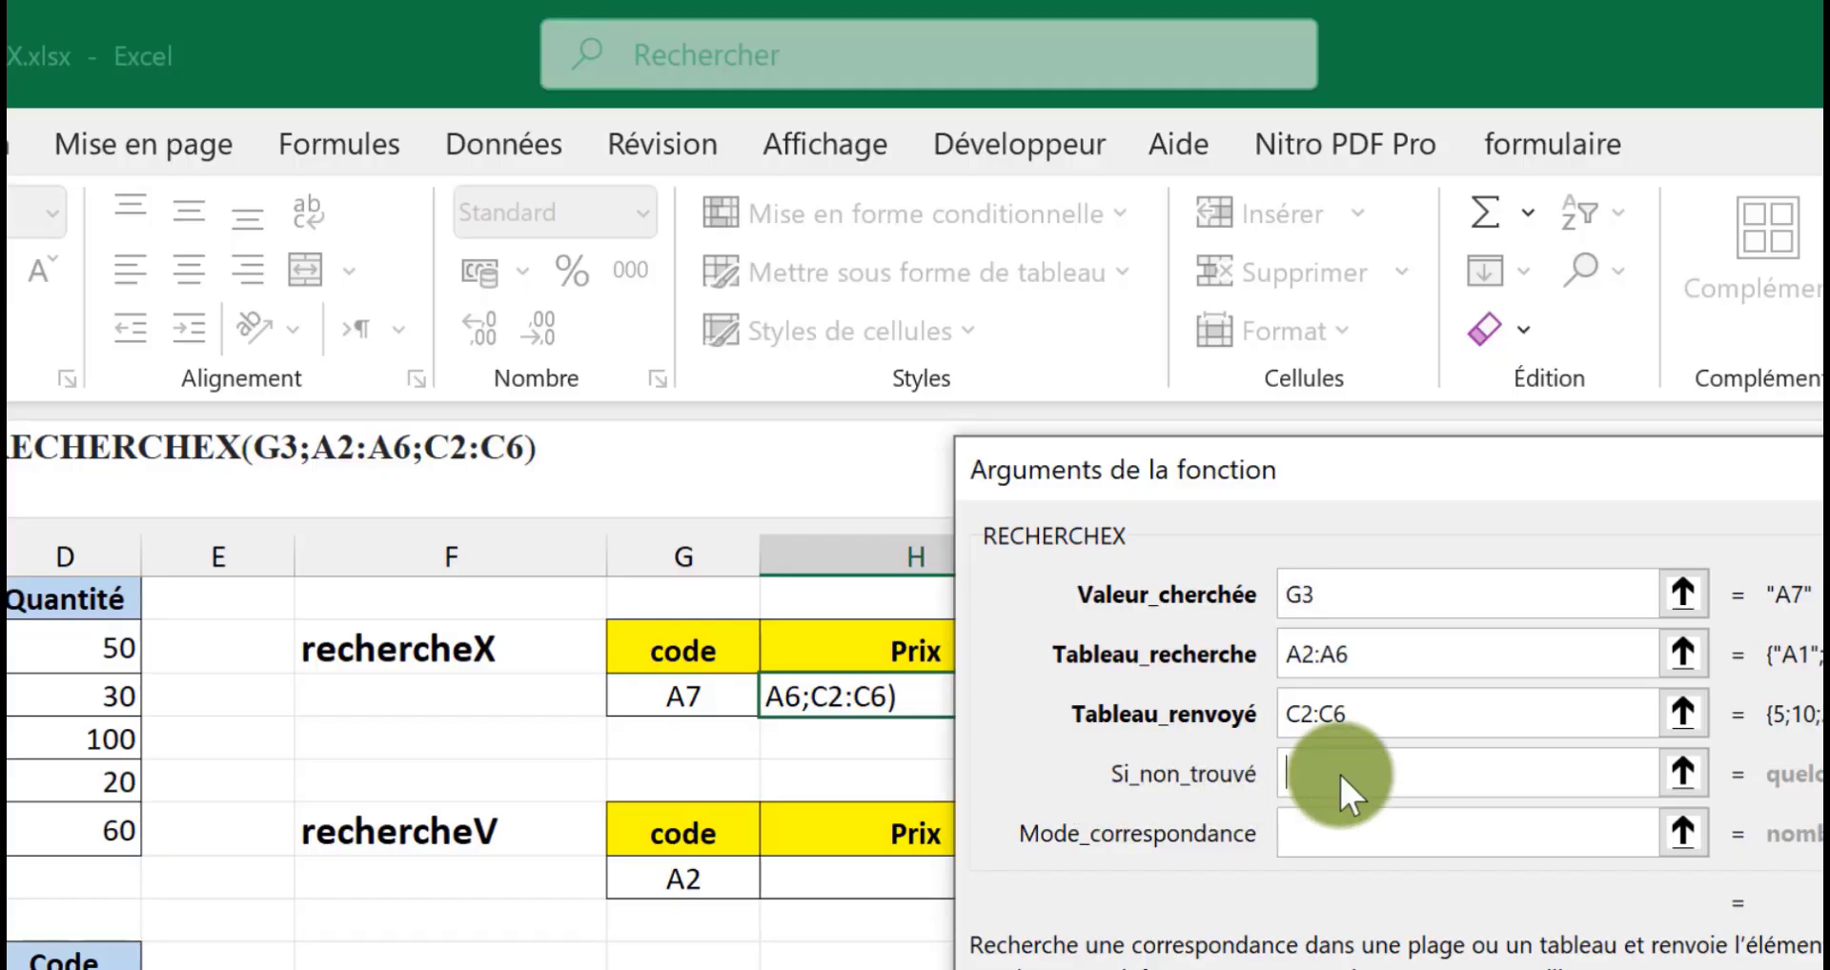
{"action": "type", "text": "in"}
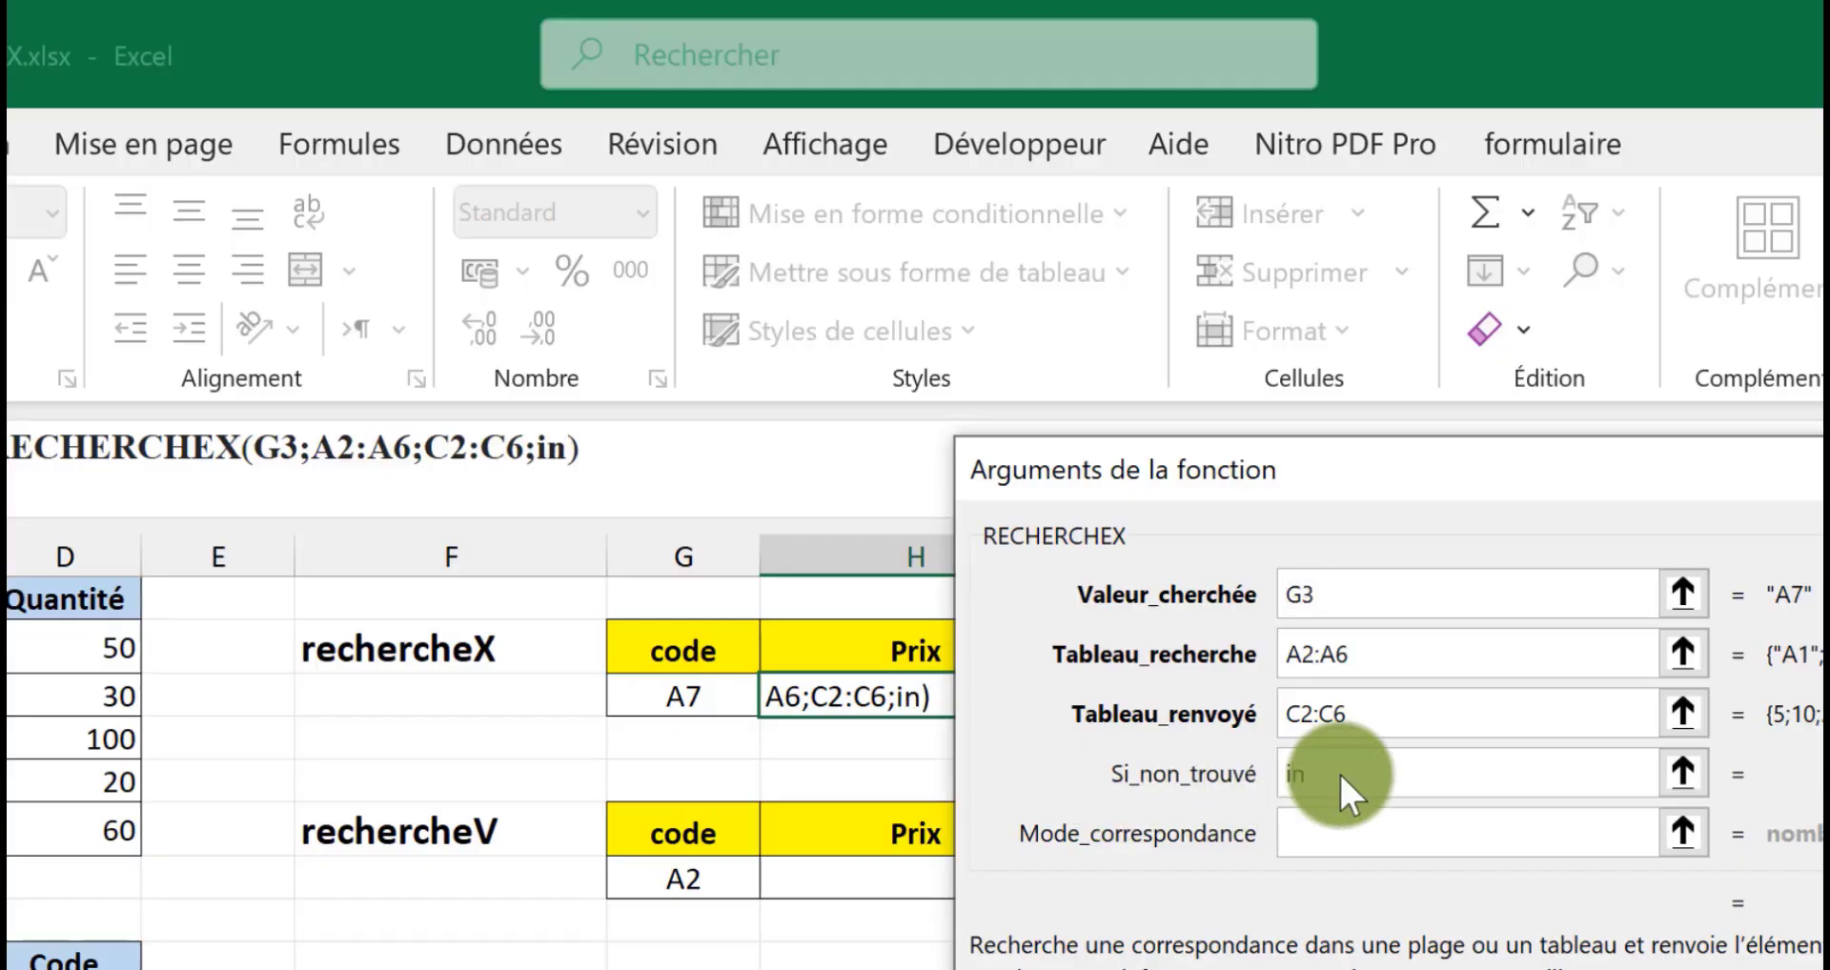
{"action": "type", "text": "trouva"}
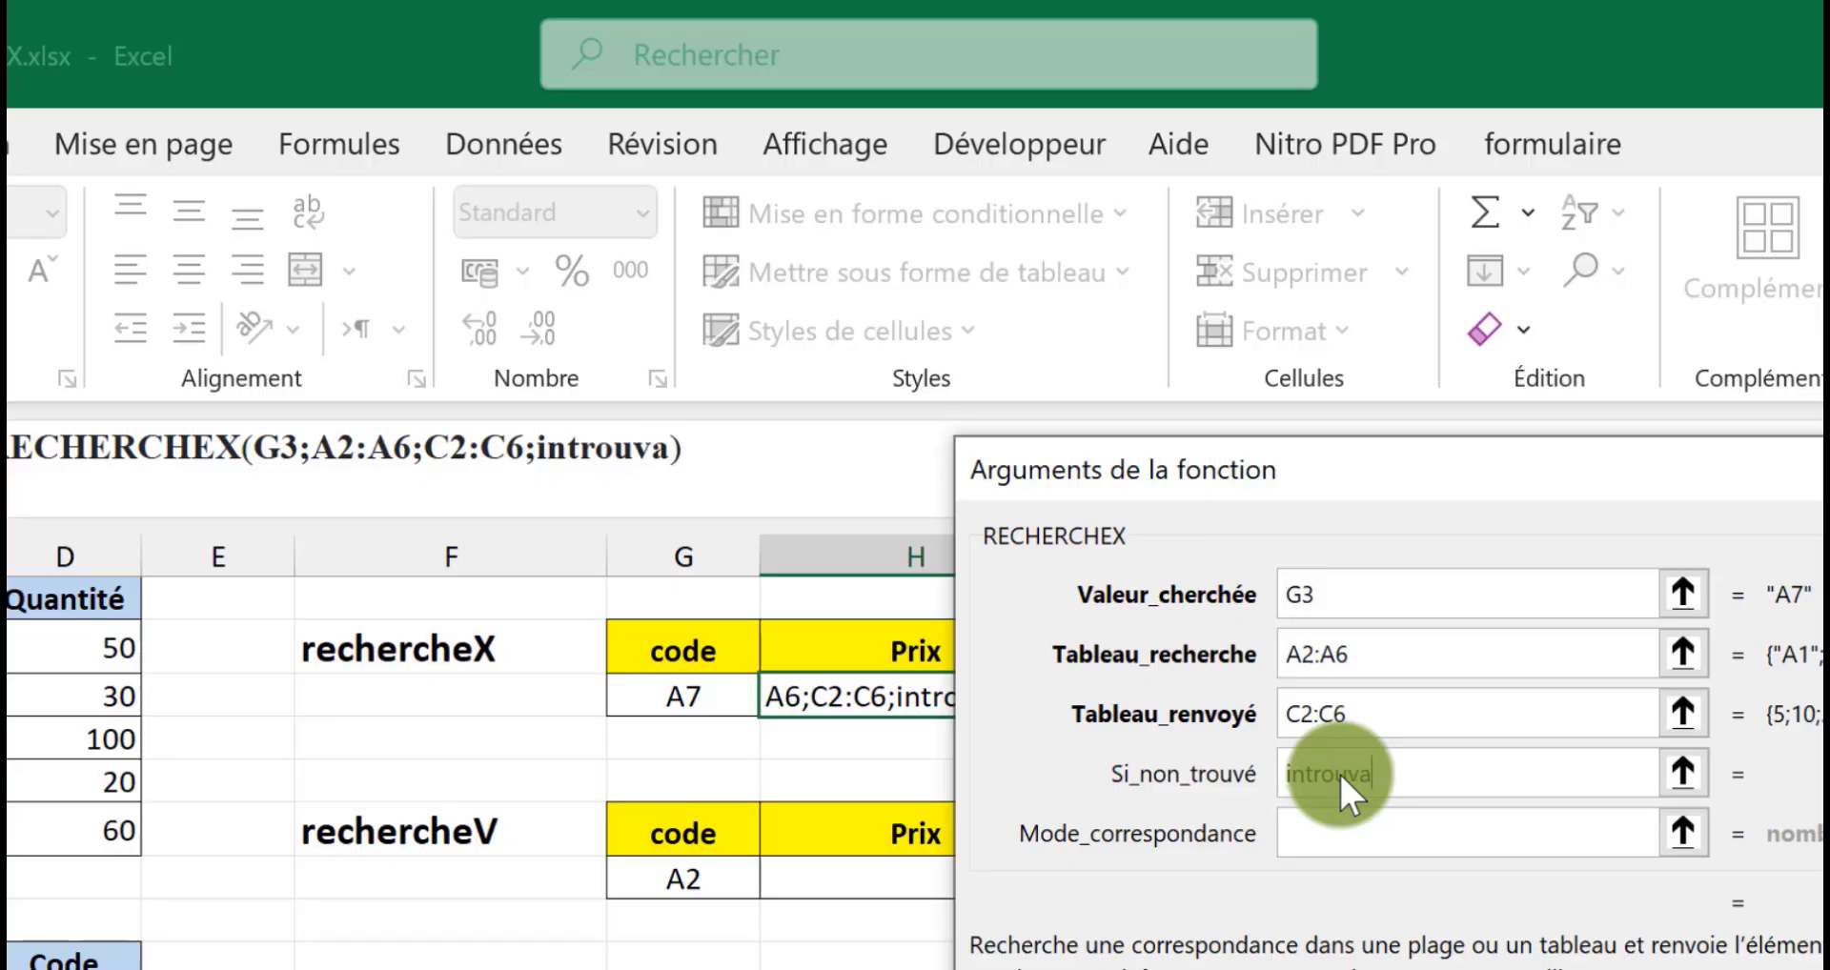
{"action": "type", "text": "ble"}
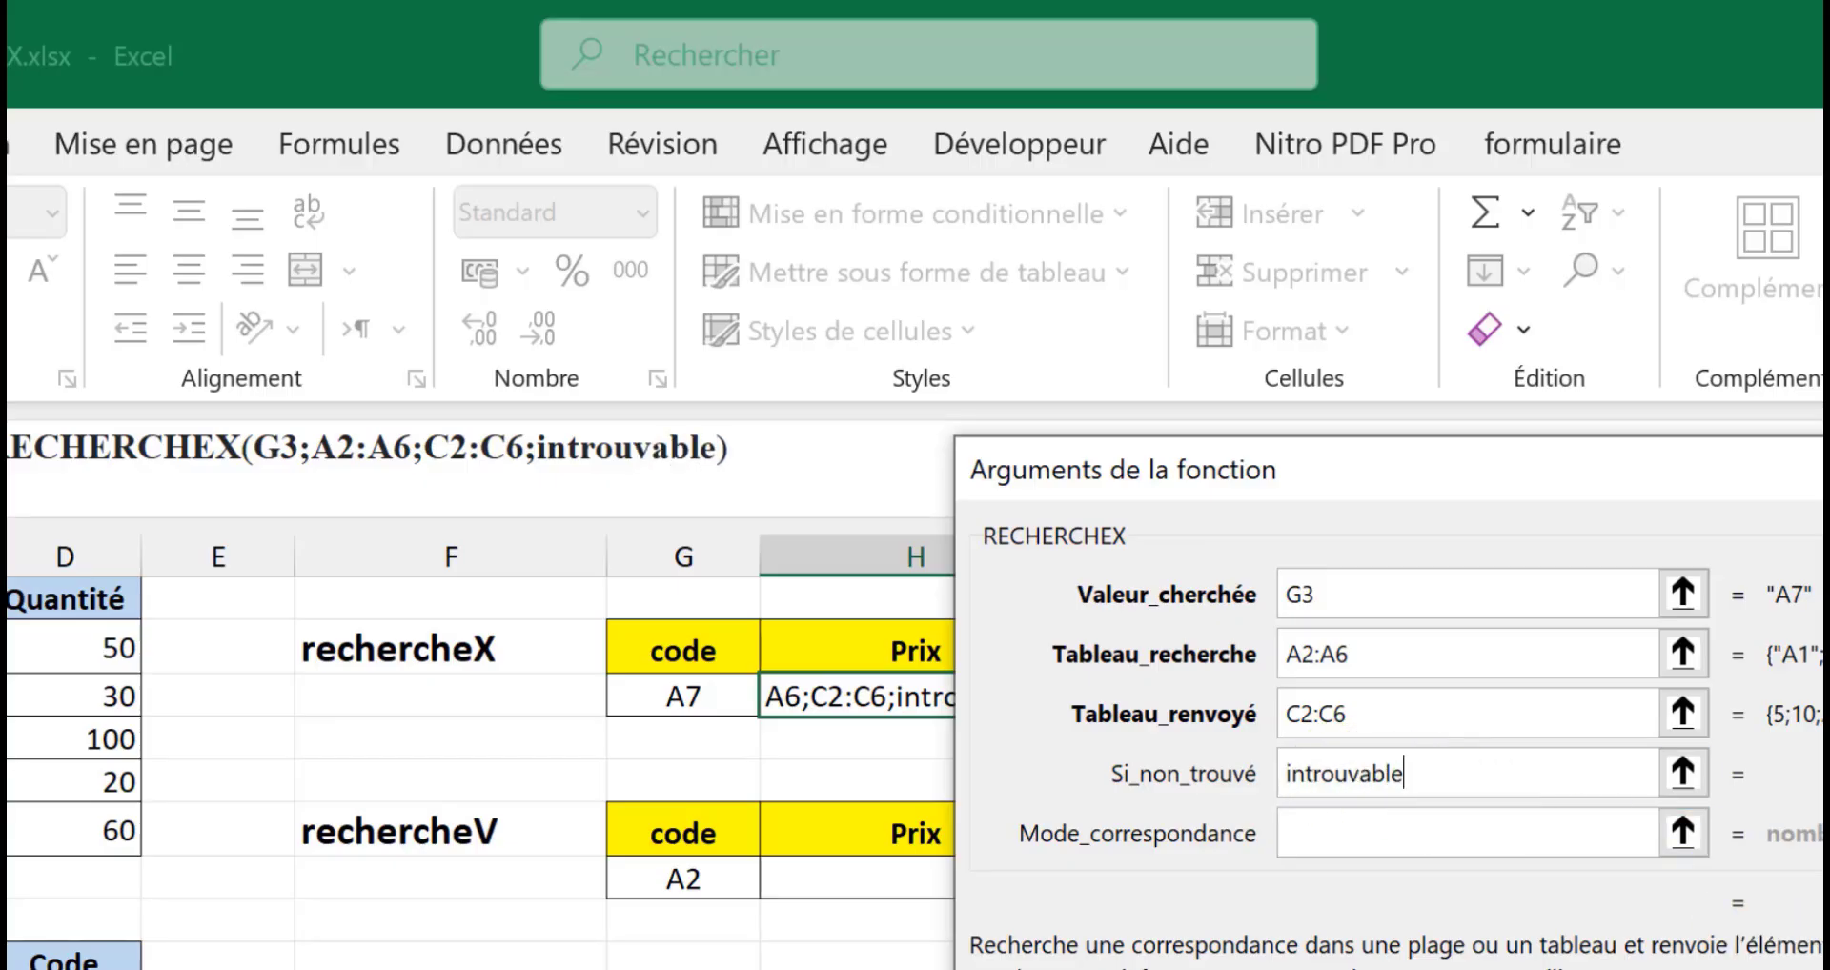
{"action": "key", "text": "Return"}
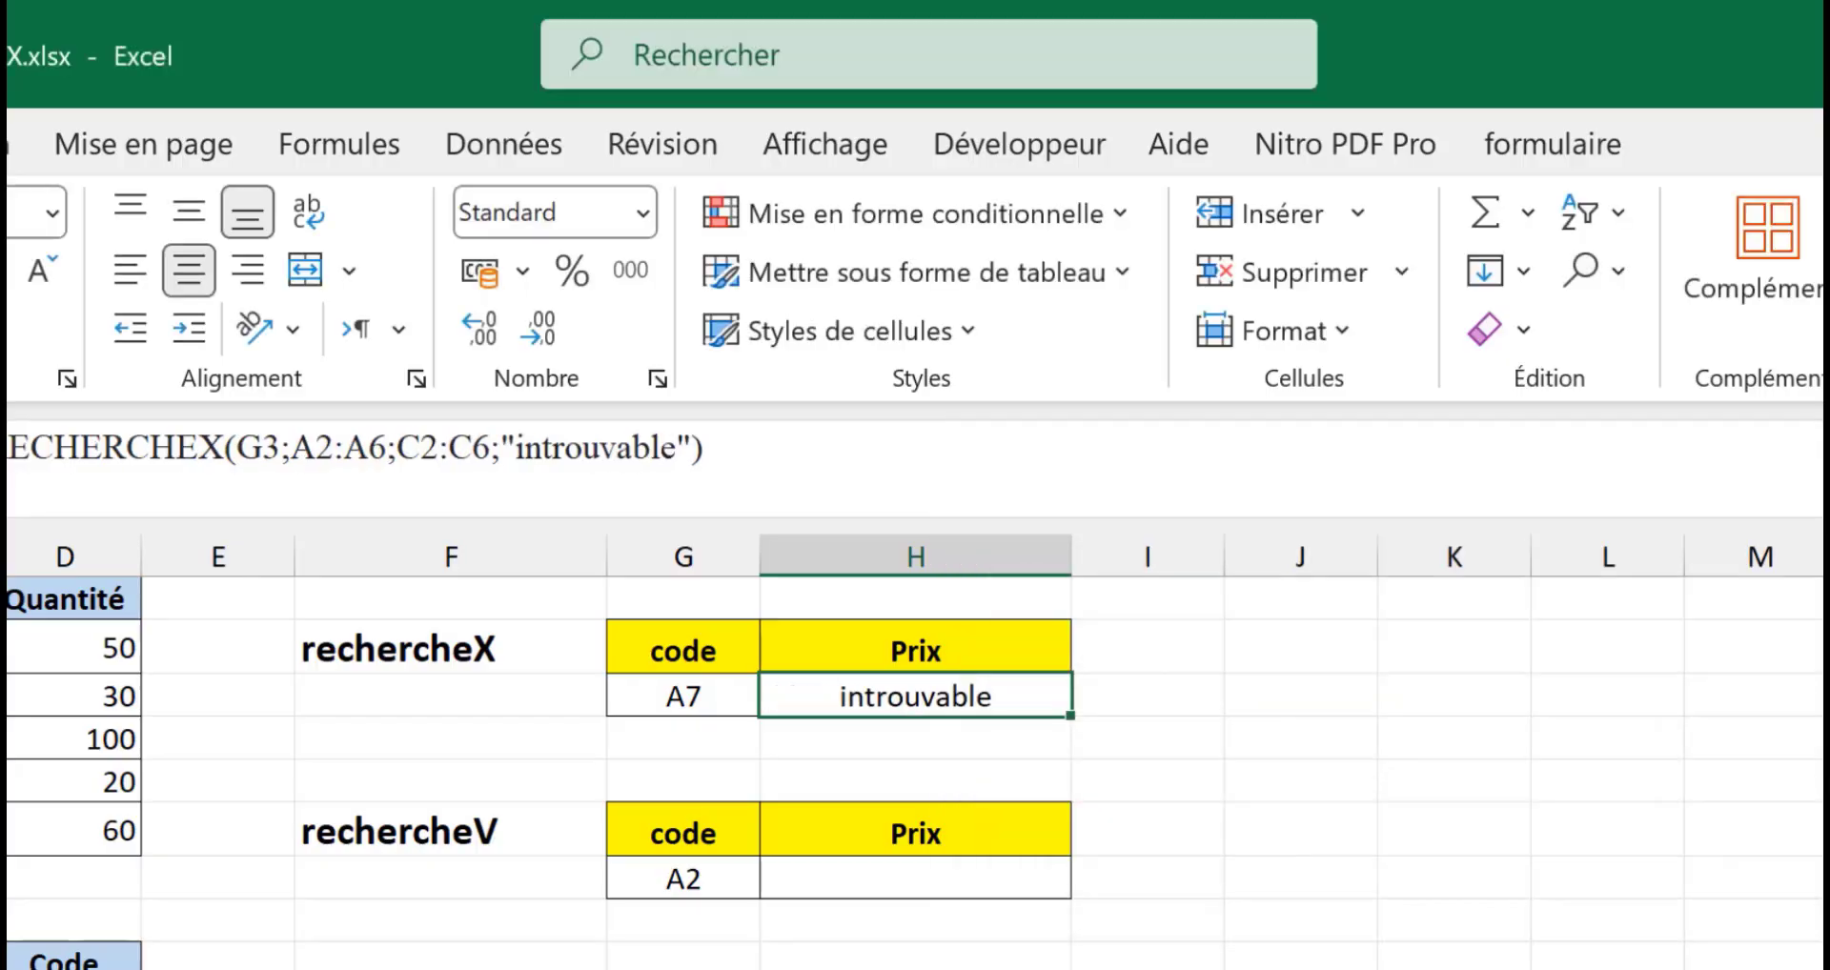
Step: Test the not-found text by entering code A10 in G3
{"action": "left_click", "coordinate": [696, 705]}
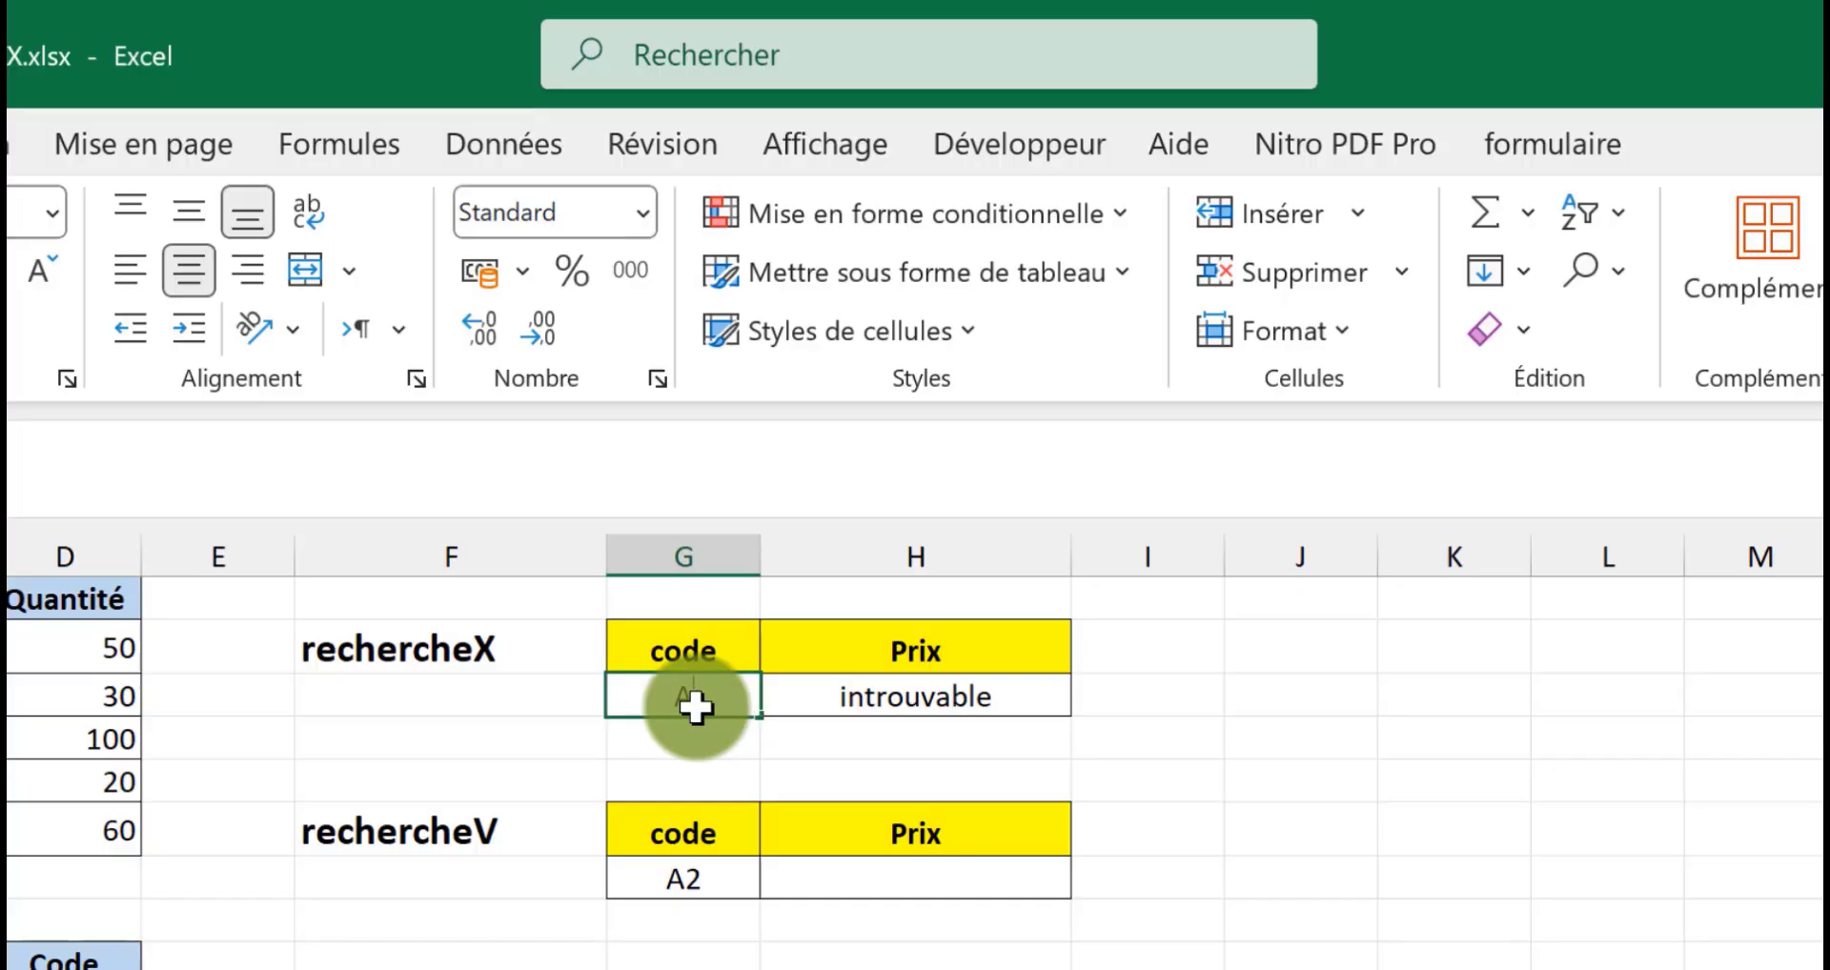
{"action": "double_click", "coordinate": [696, 705]}
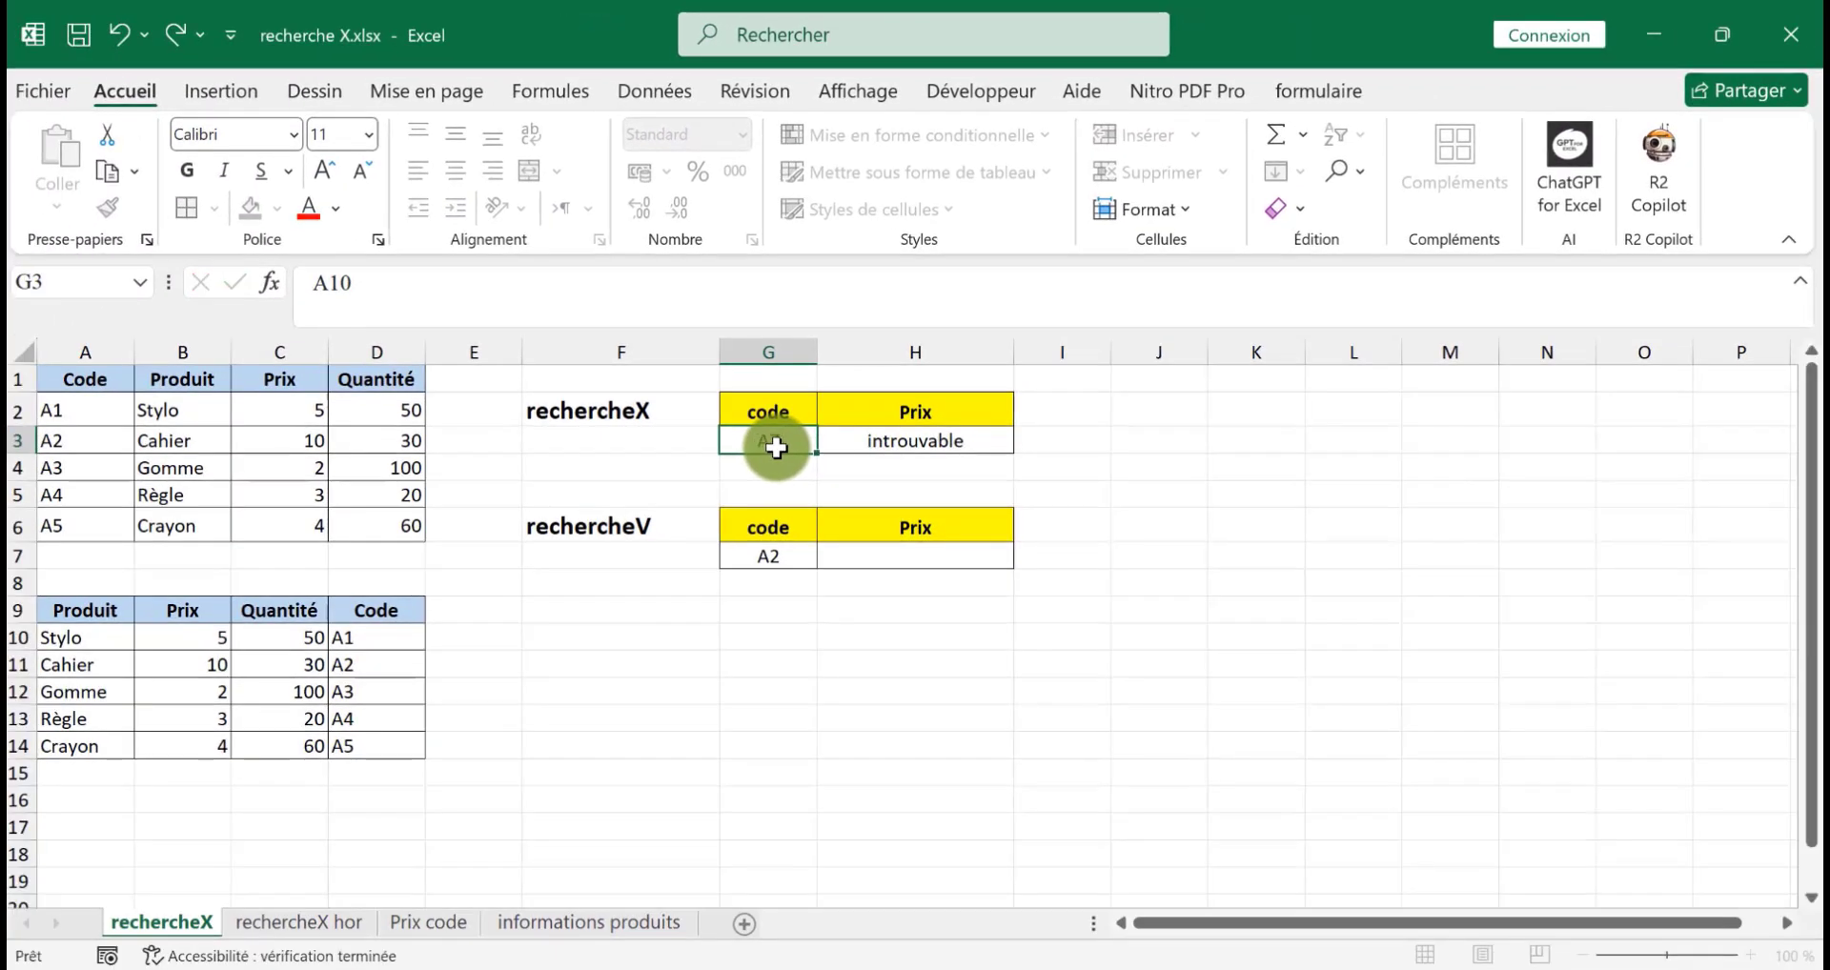
{"action": "key", "text": "Return"}
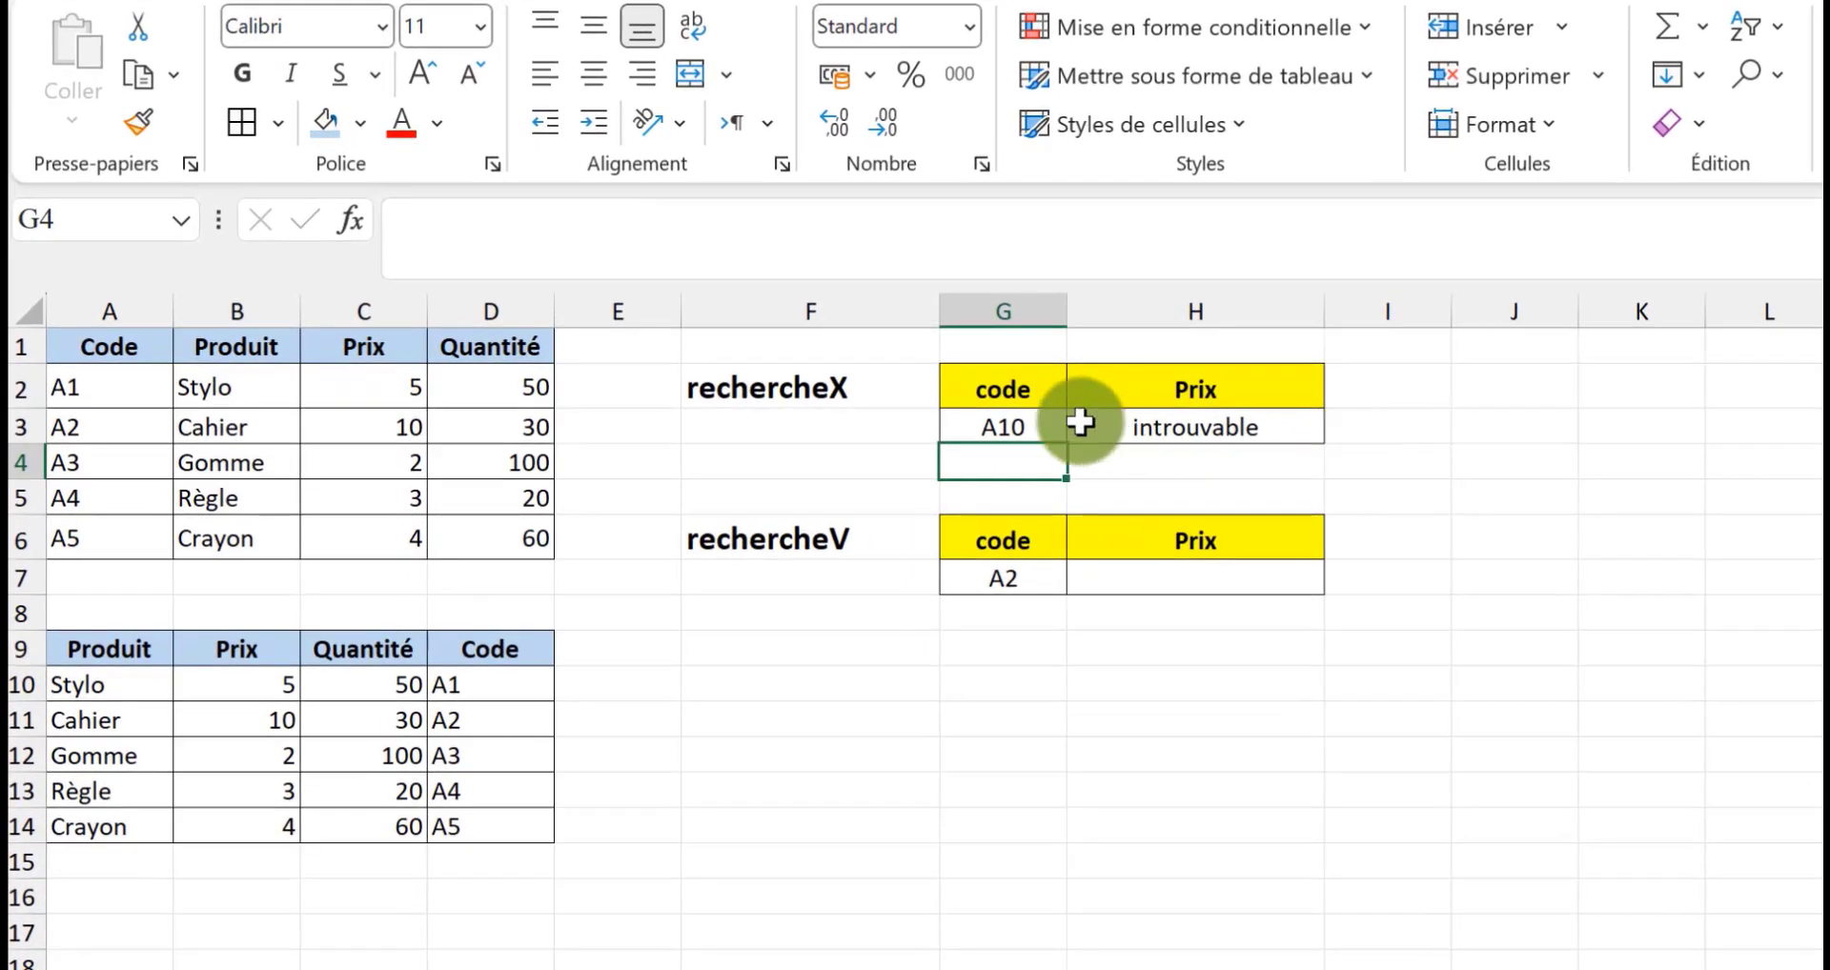
Step: Set the rechercheX table's code in G3 to A1
{"action": "left_click", "coordinate": [1000, 416]}
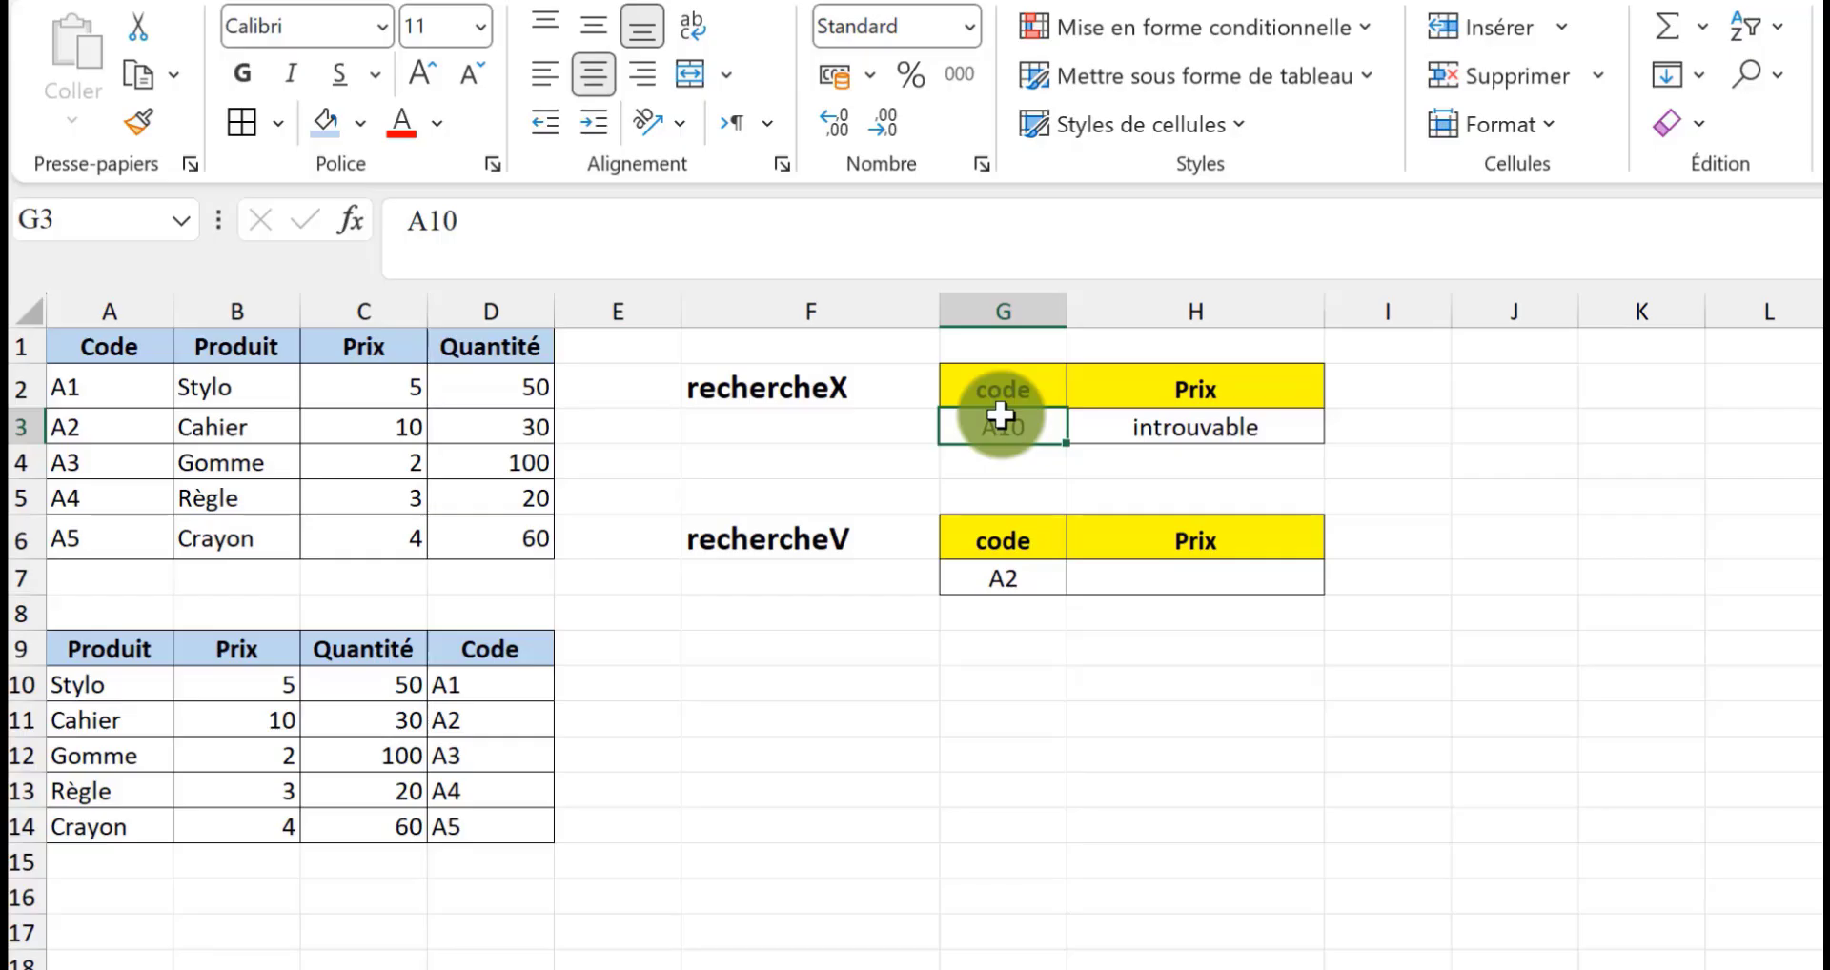
{"action": "left_click", "coordinate": [1121, 575]}
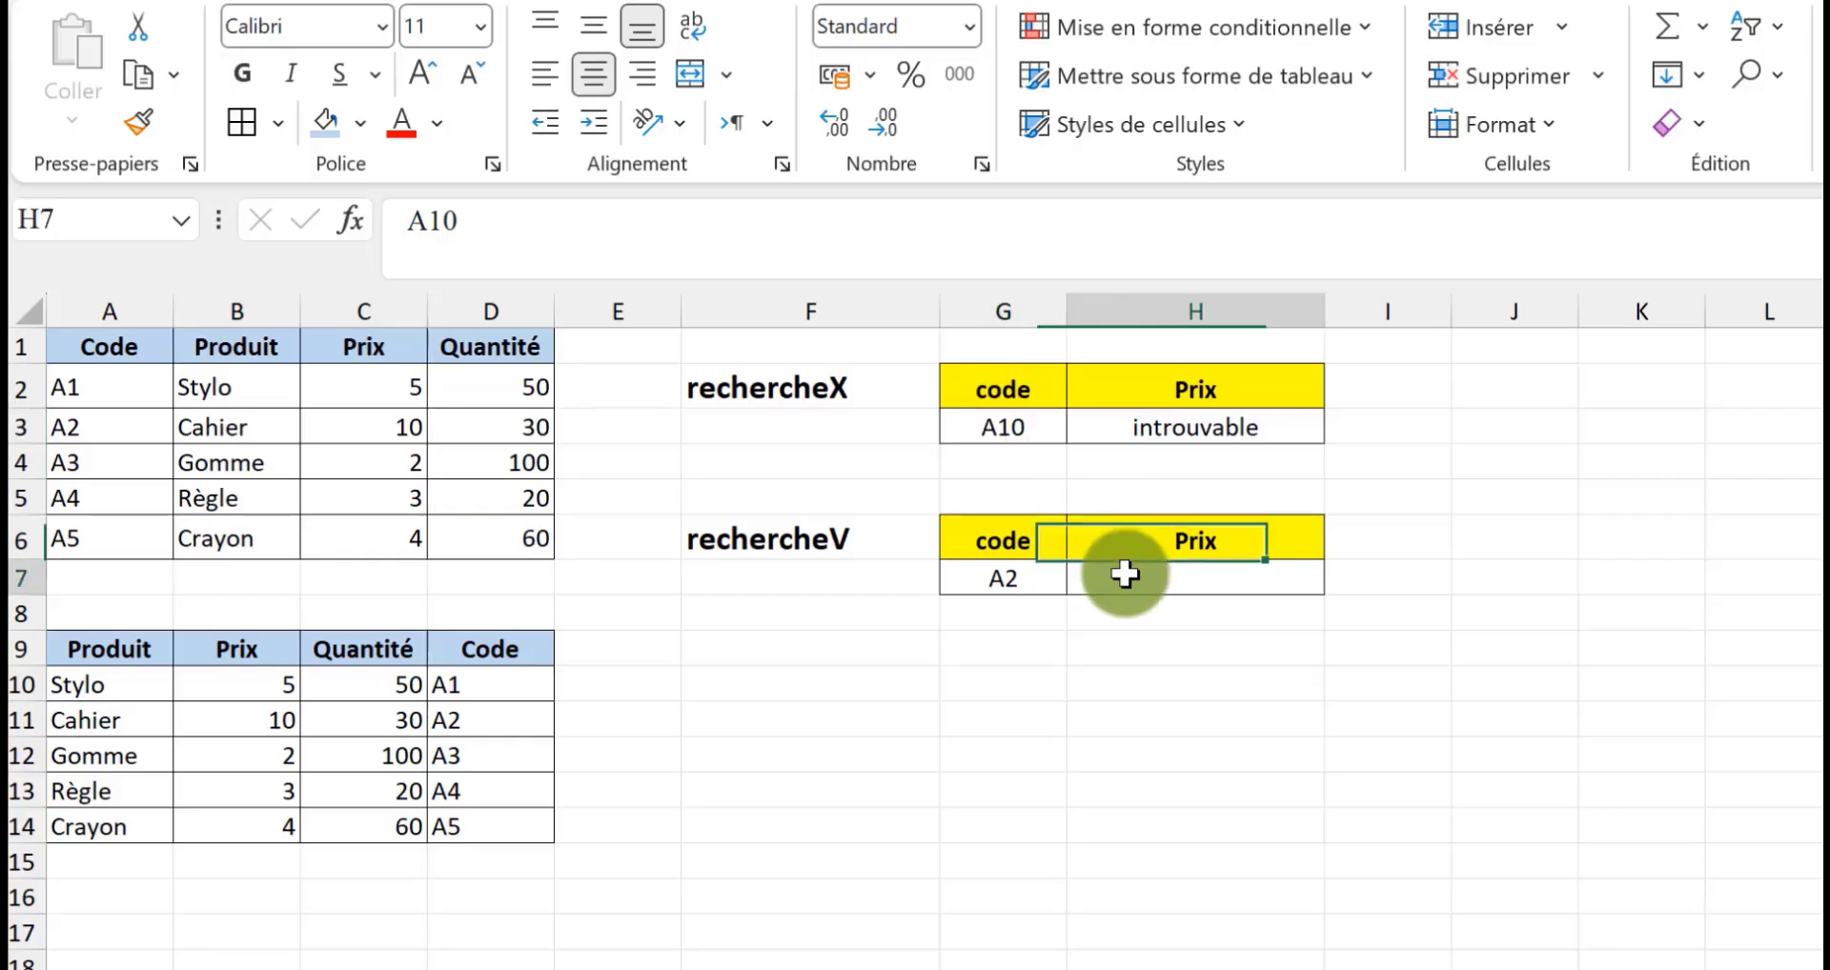
{"action": "left_click", "coordinate": [1006, 425]}
{"action": "type", "text": "A1"}
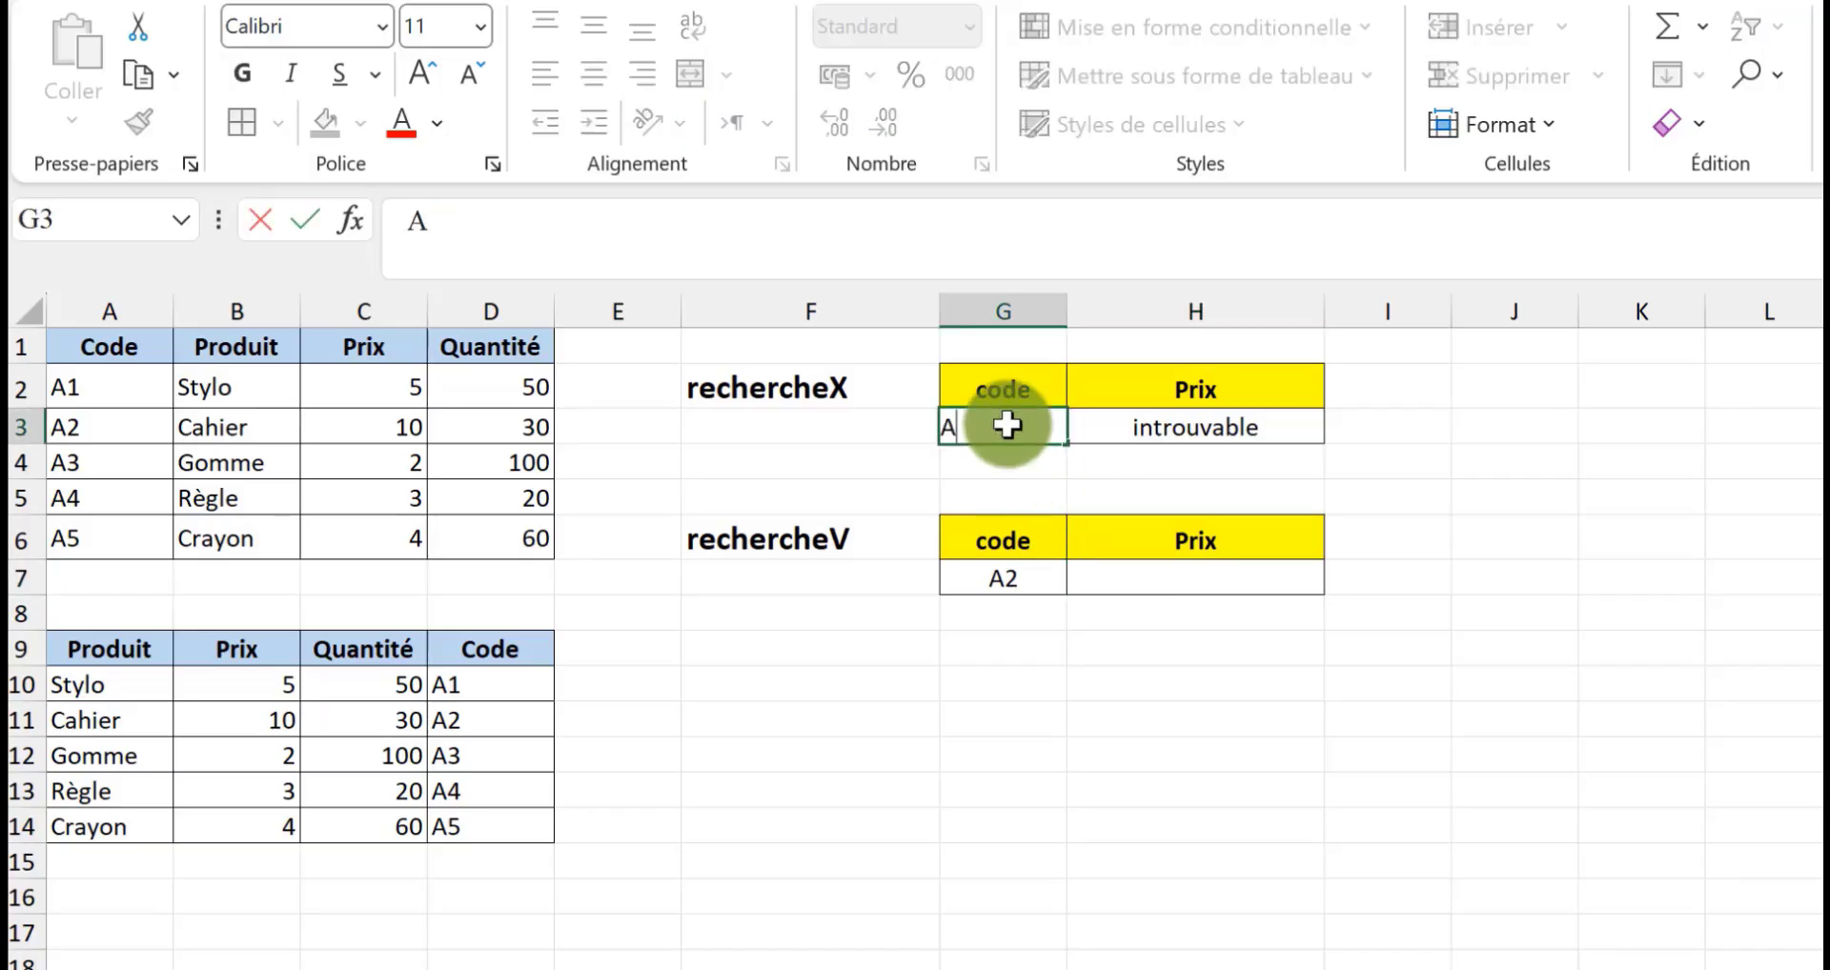
{"action": "key", "text": "Return"}
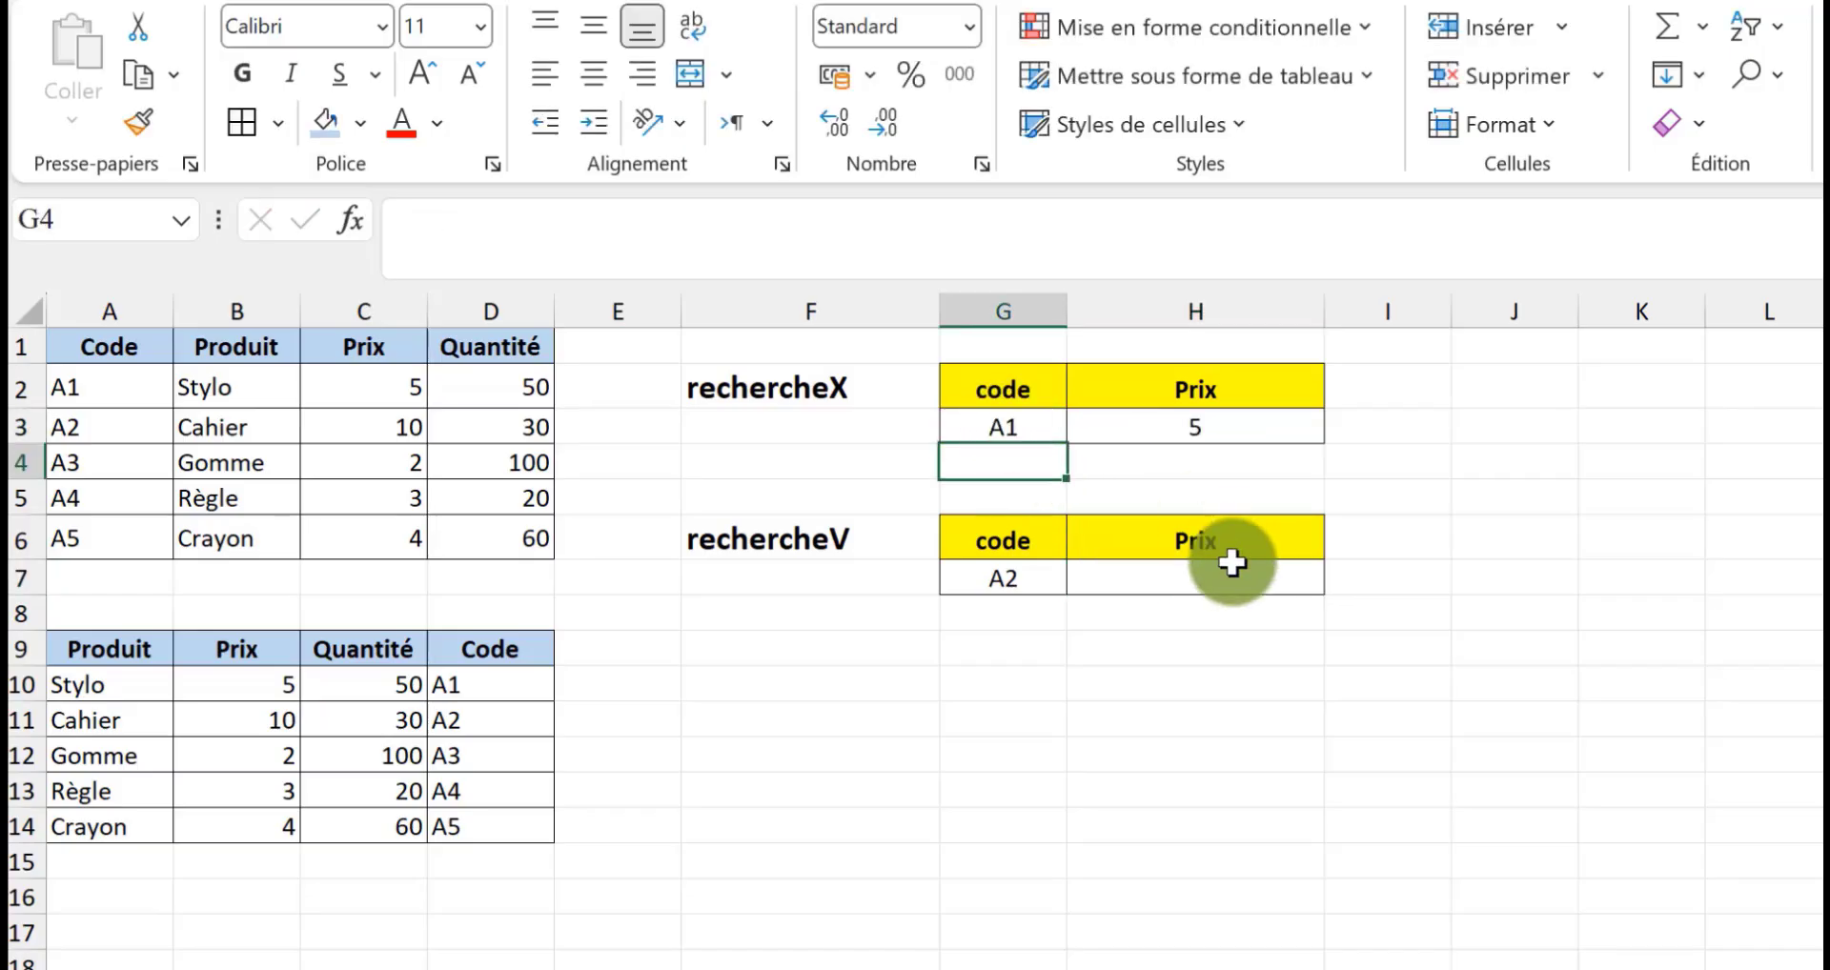
Step: Insert a RECHERCHEV function in the rechercheV table's price cell H7 with G7 as Valeur_cherchée
{"action": "left_click", "coordinate": [1231, 563]}
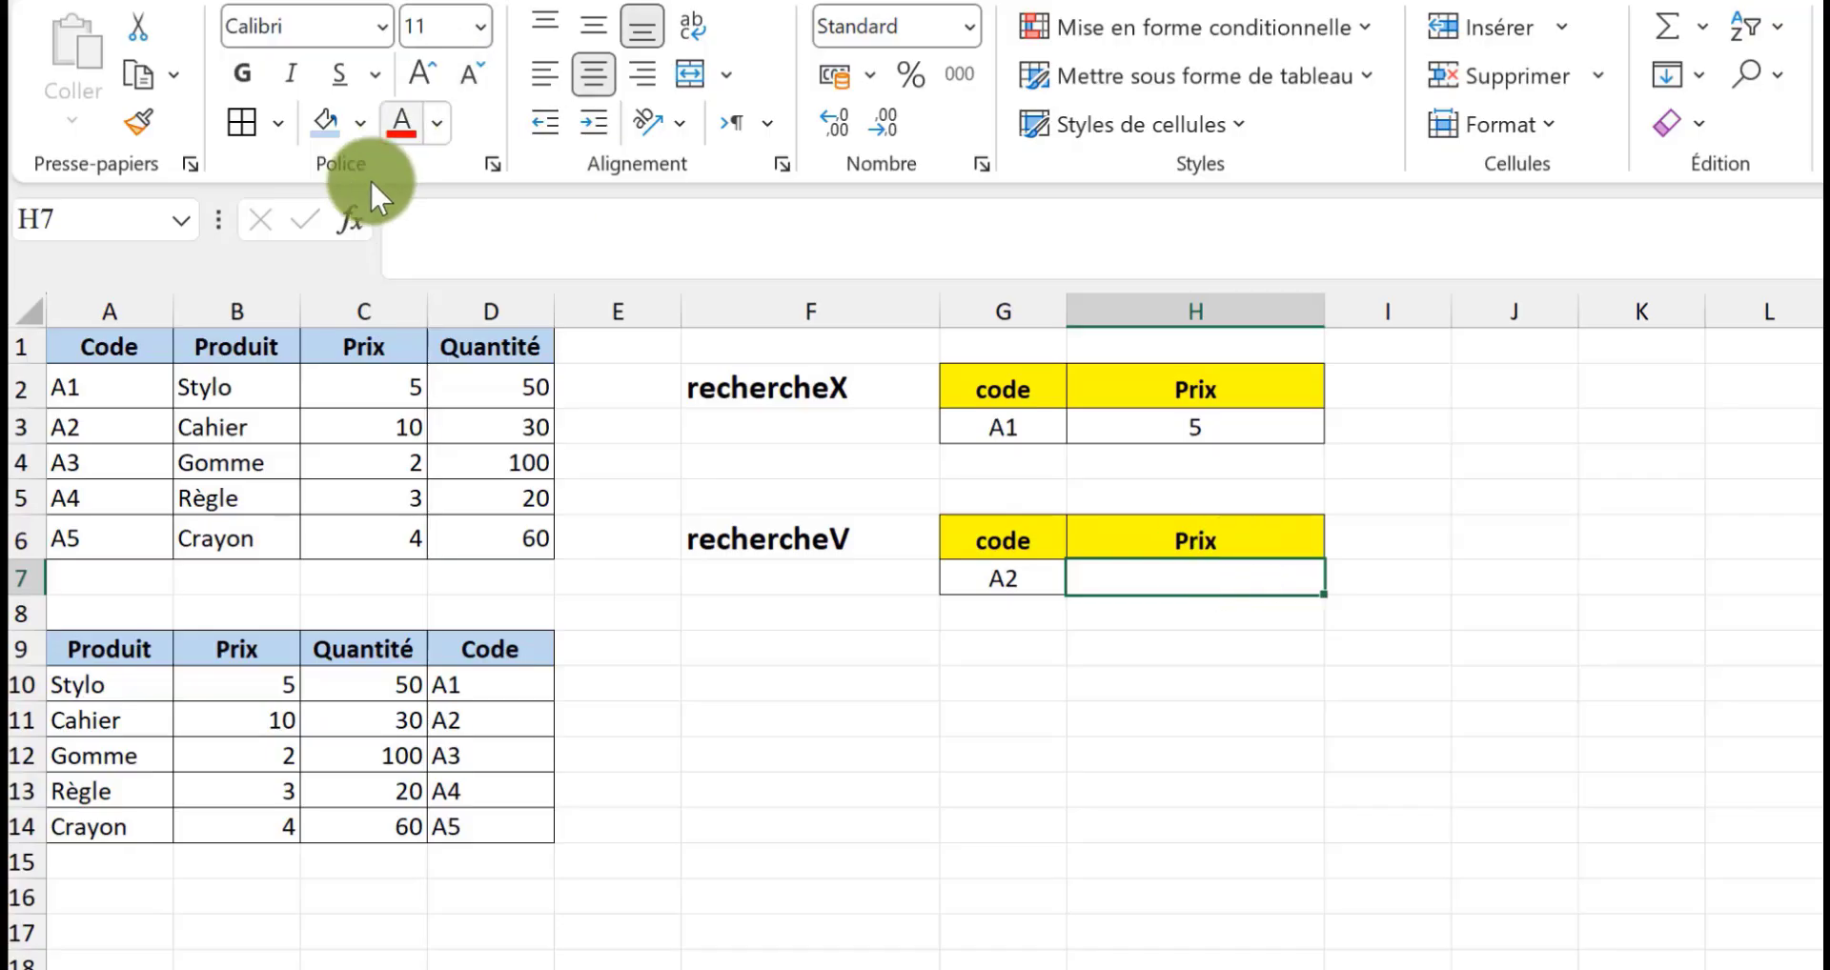
{"action": "left_click", "coordinate": [351, 221]}
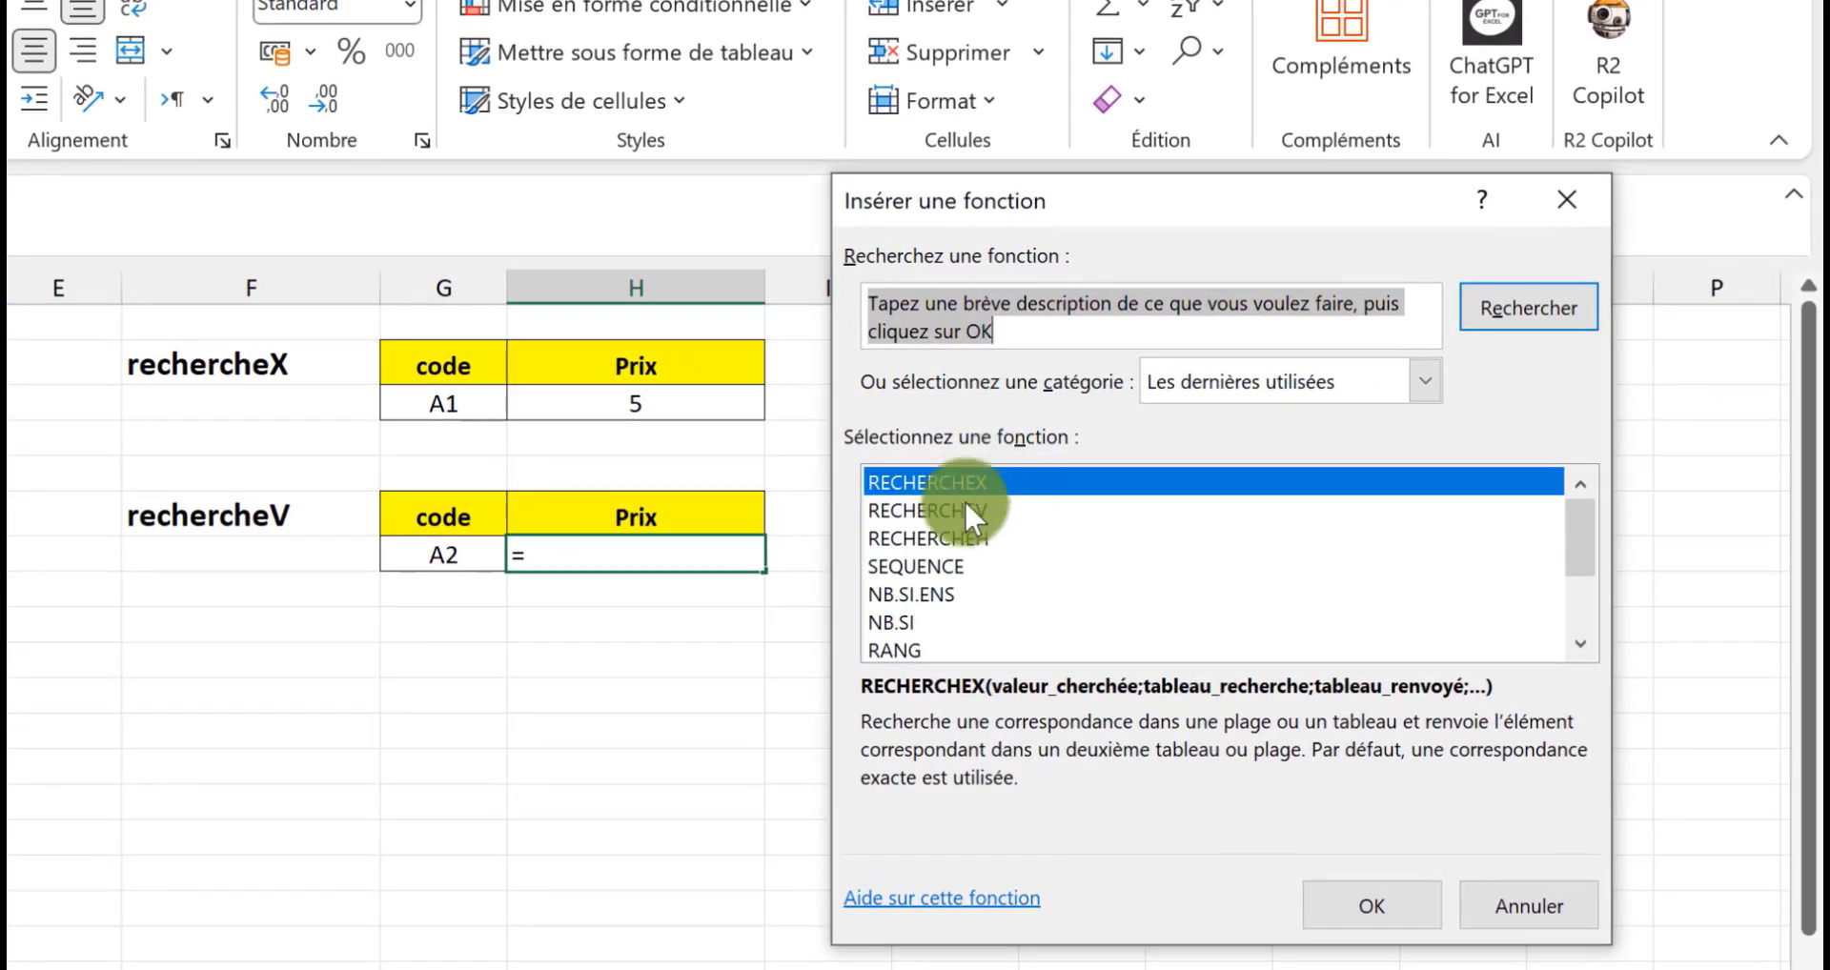
{"action": "left_click", "coordinate": [963, 509]}
{"action": "left_click", "coordinate": [1354, 903]}
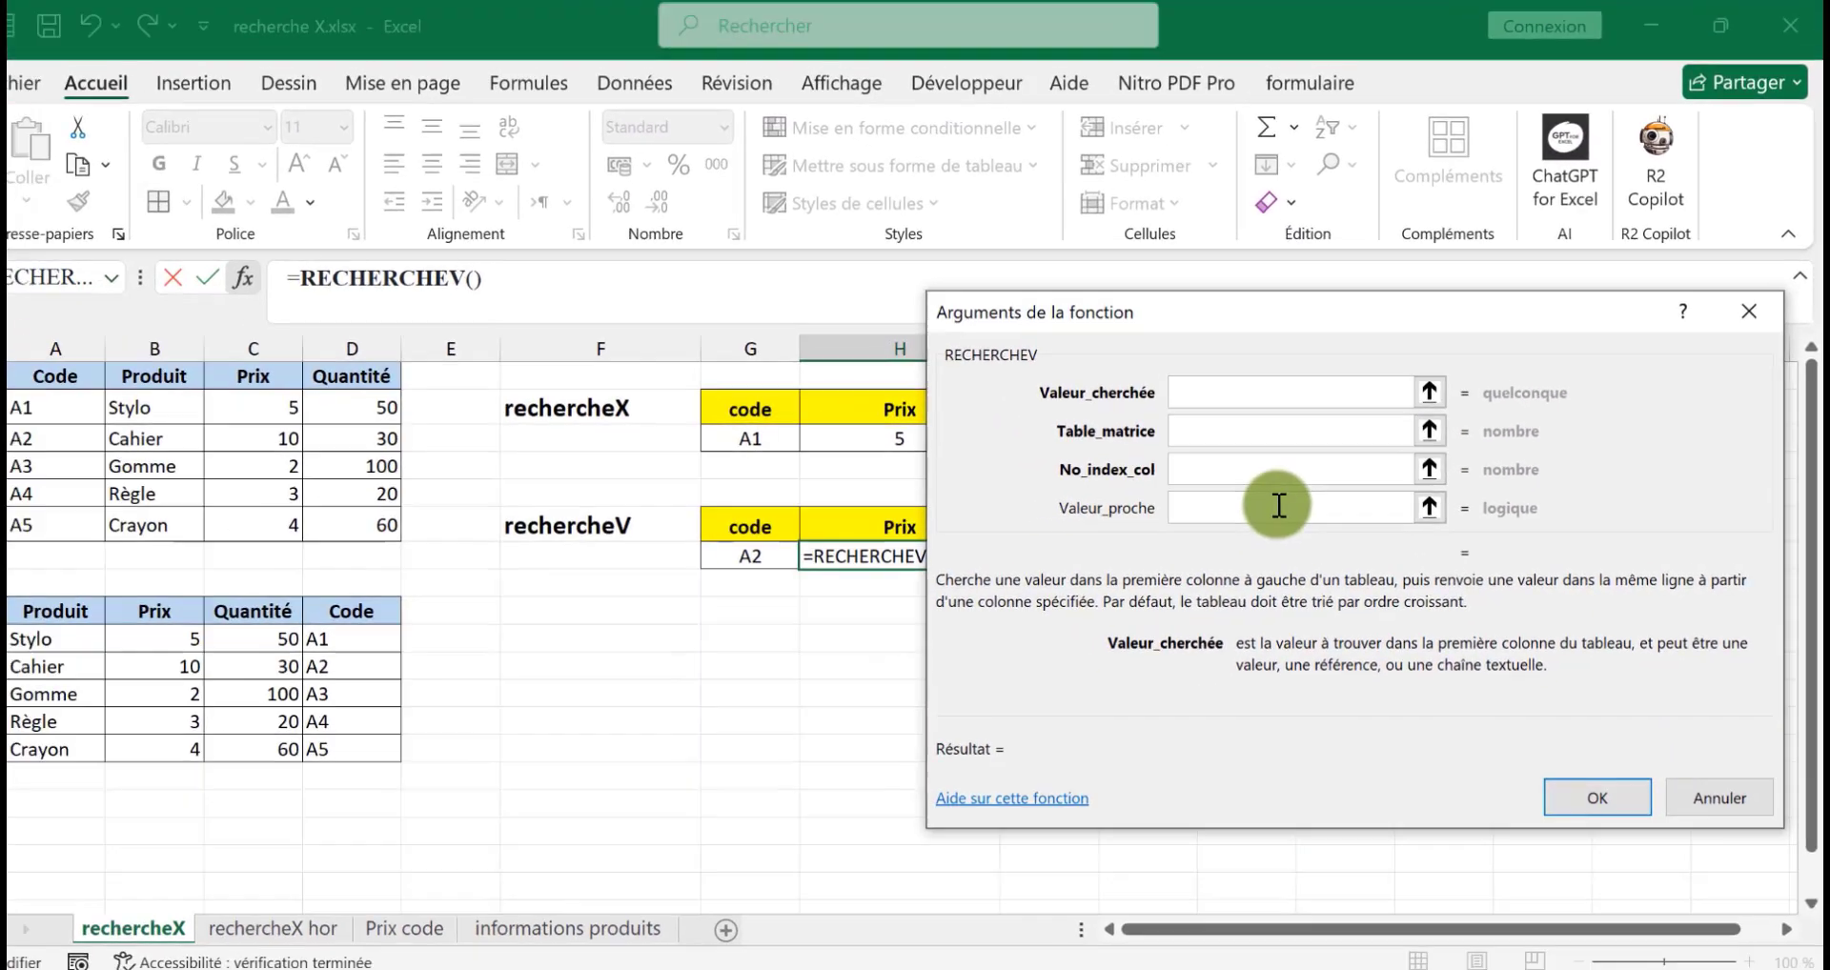
{"action": "left_click", "coordinate": [1203, 404]}
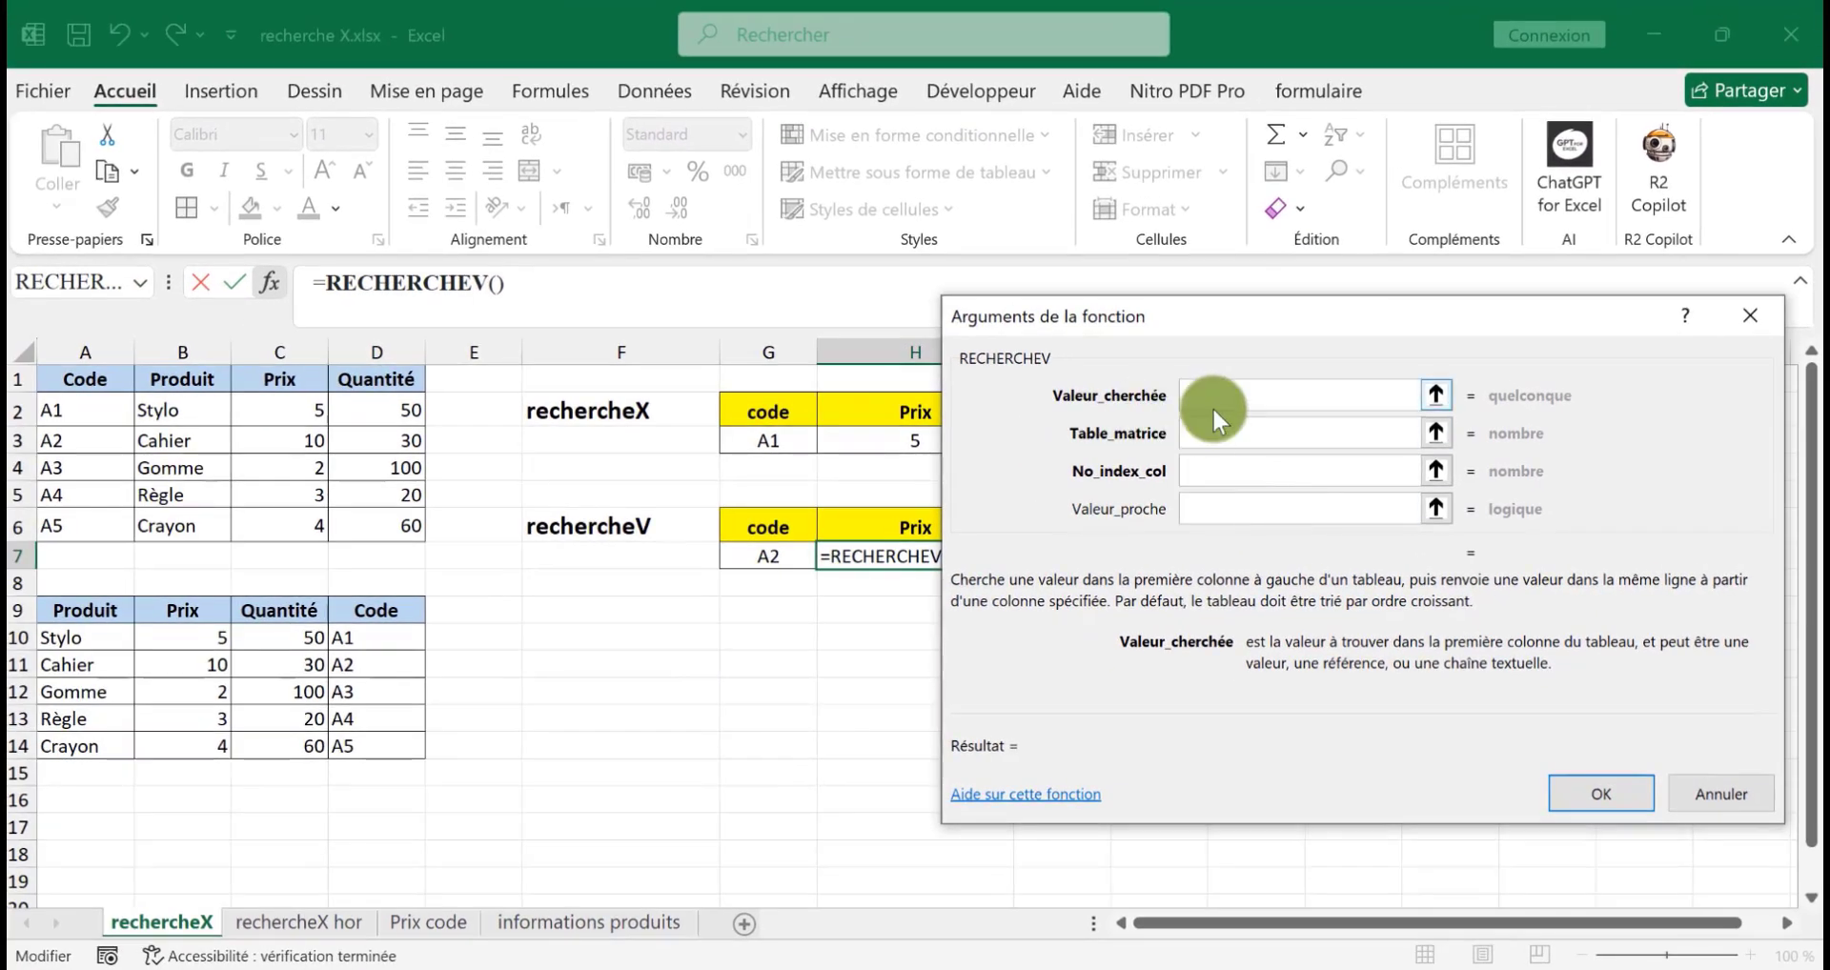
{"action": "left_click", "coordinate": [762, 557]}
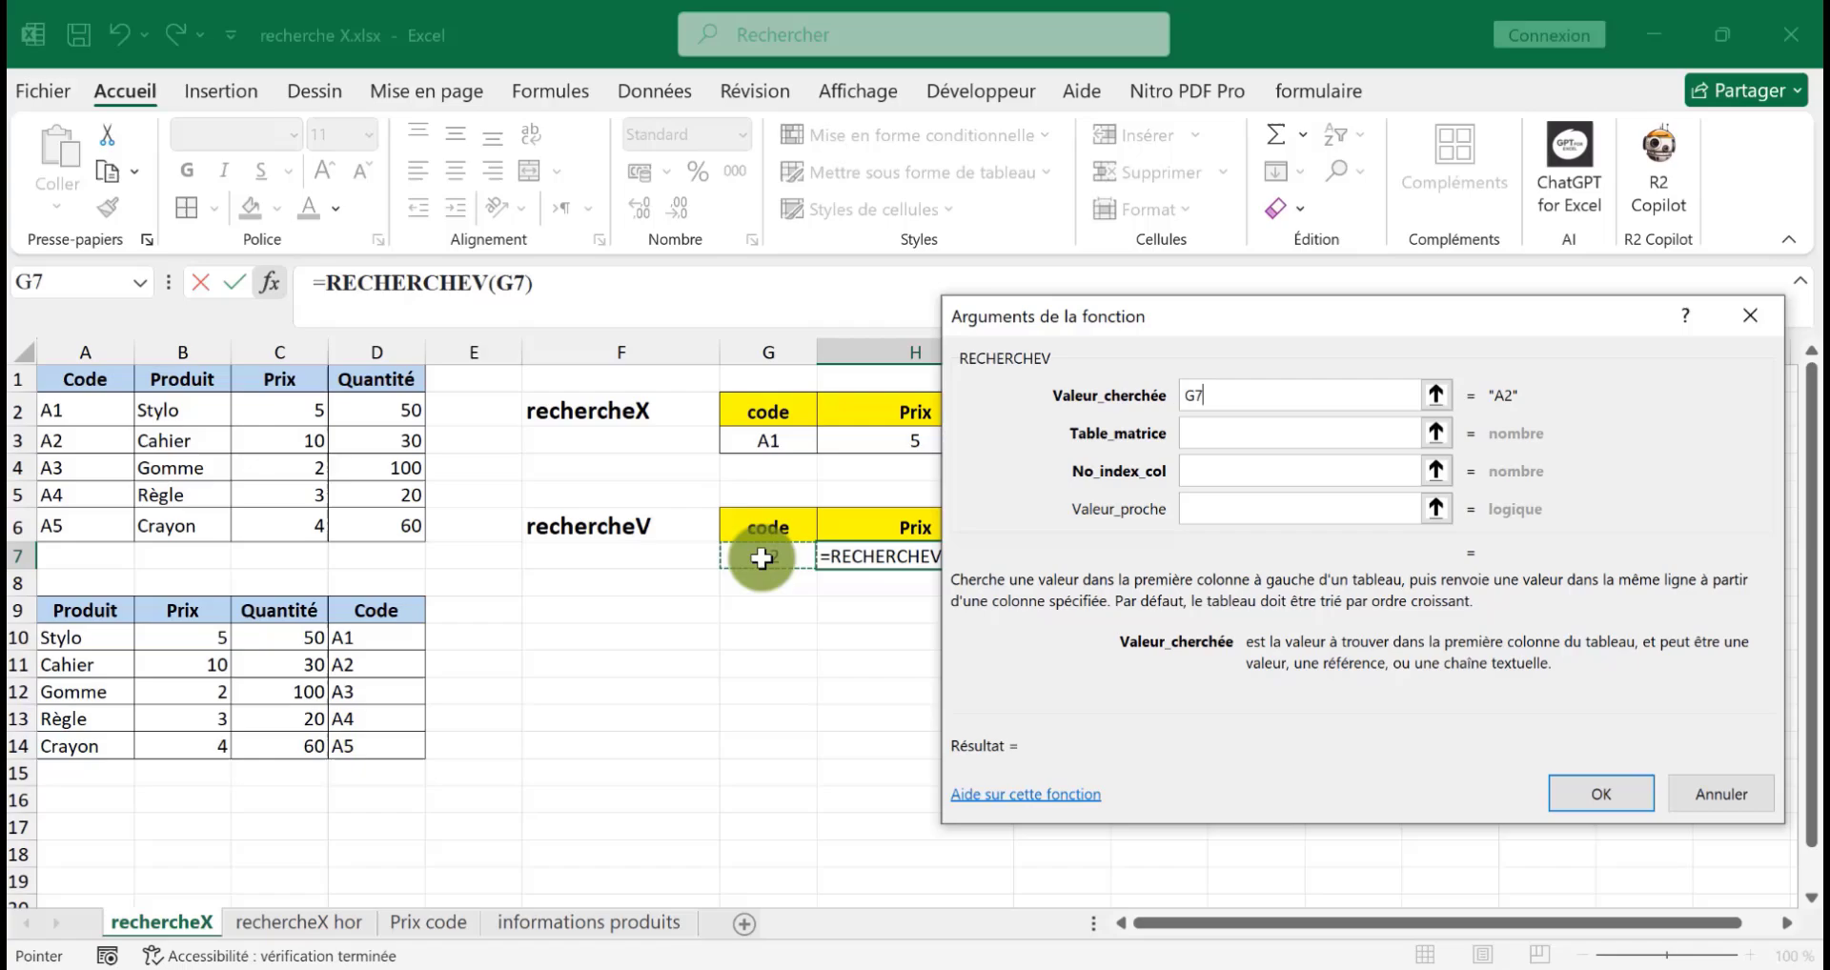
Step: Complete the RECHERCHEV formula with A2:D6 as Table_matrice, 3 as No_index_col and Faux as Valeur_proche
{"action": "left_click", "coordinate": [1296, 431]}
{"action": "left_click_drag", "start_coordinate": [76, 410], "coordinate": [360, 509]}
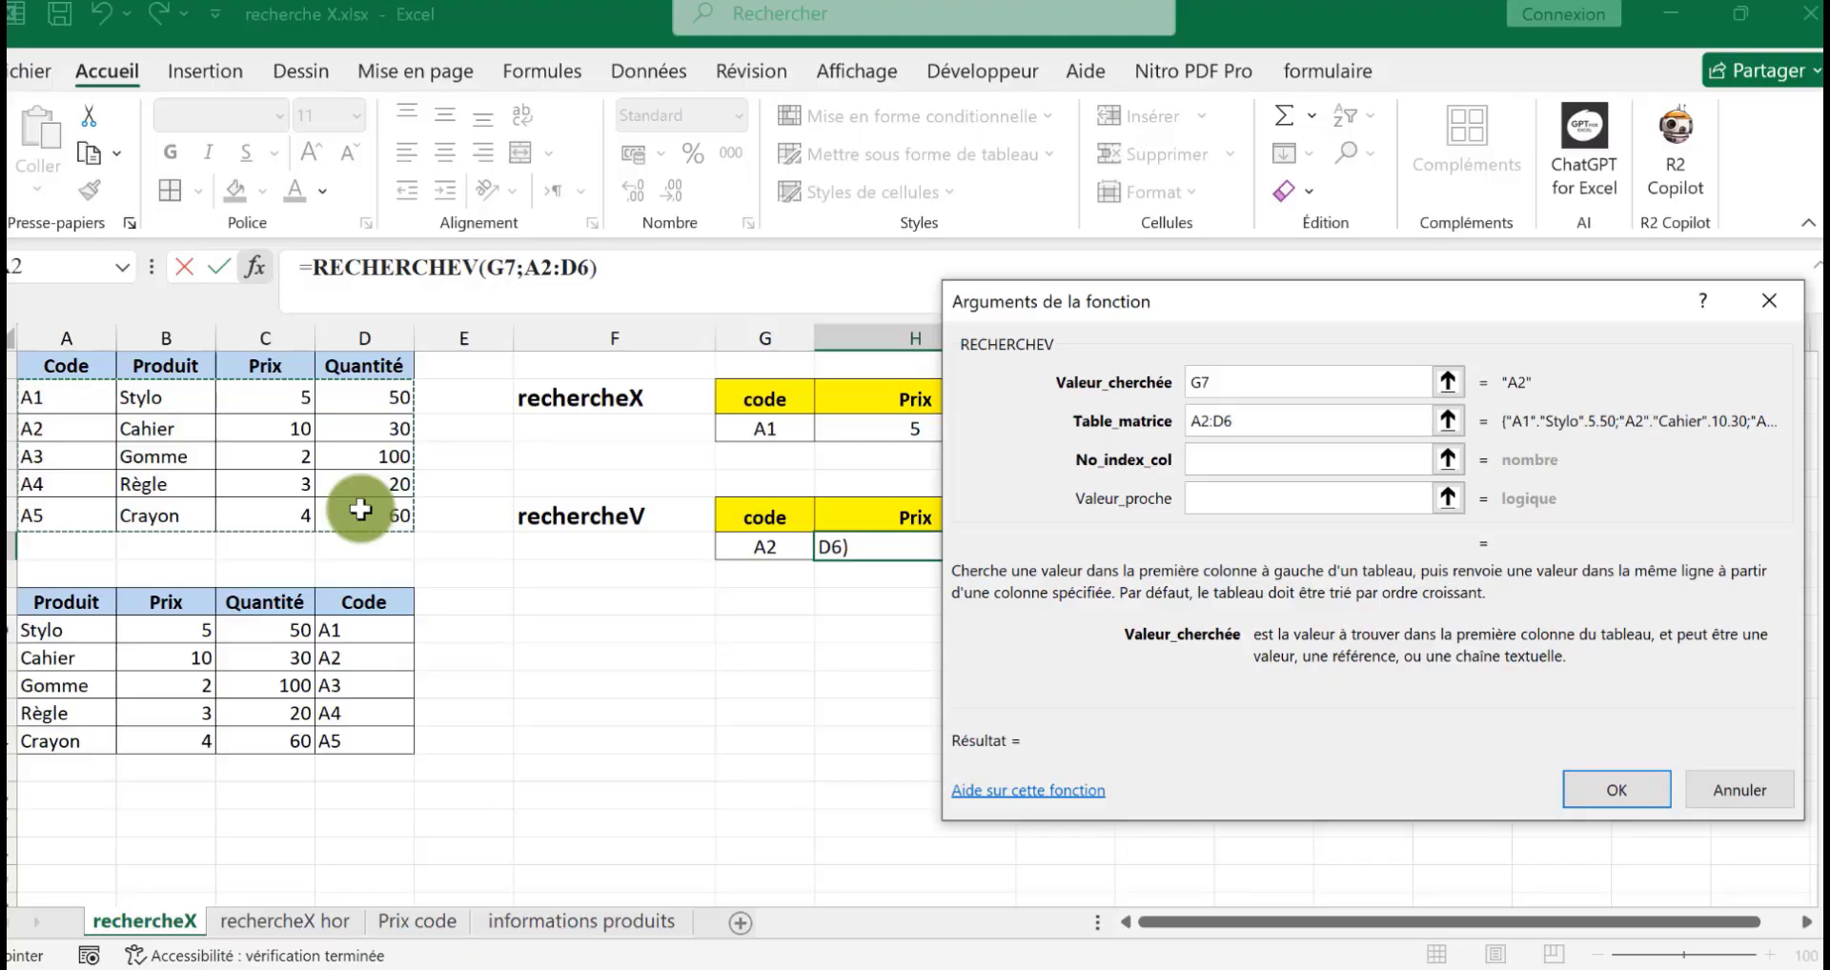
{"action": "left_click", "coordinate": [1204, 465]}
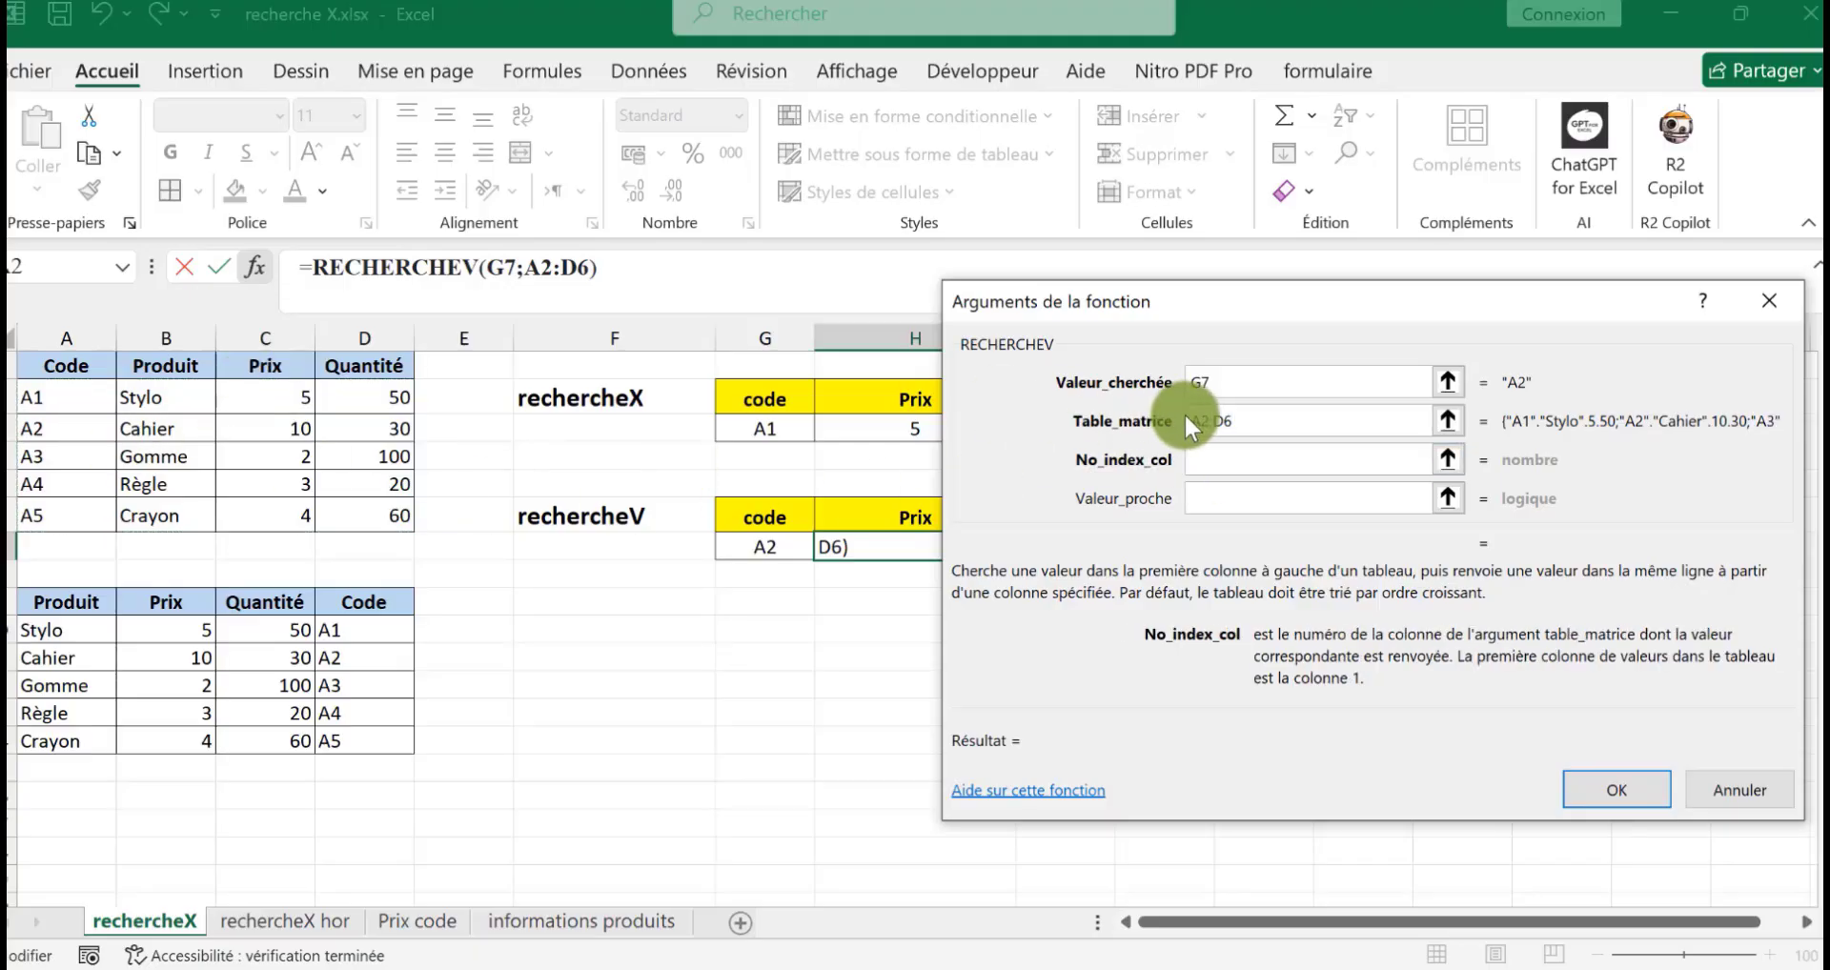
{"action": "type", "text": "3"}
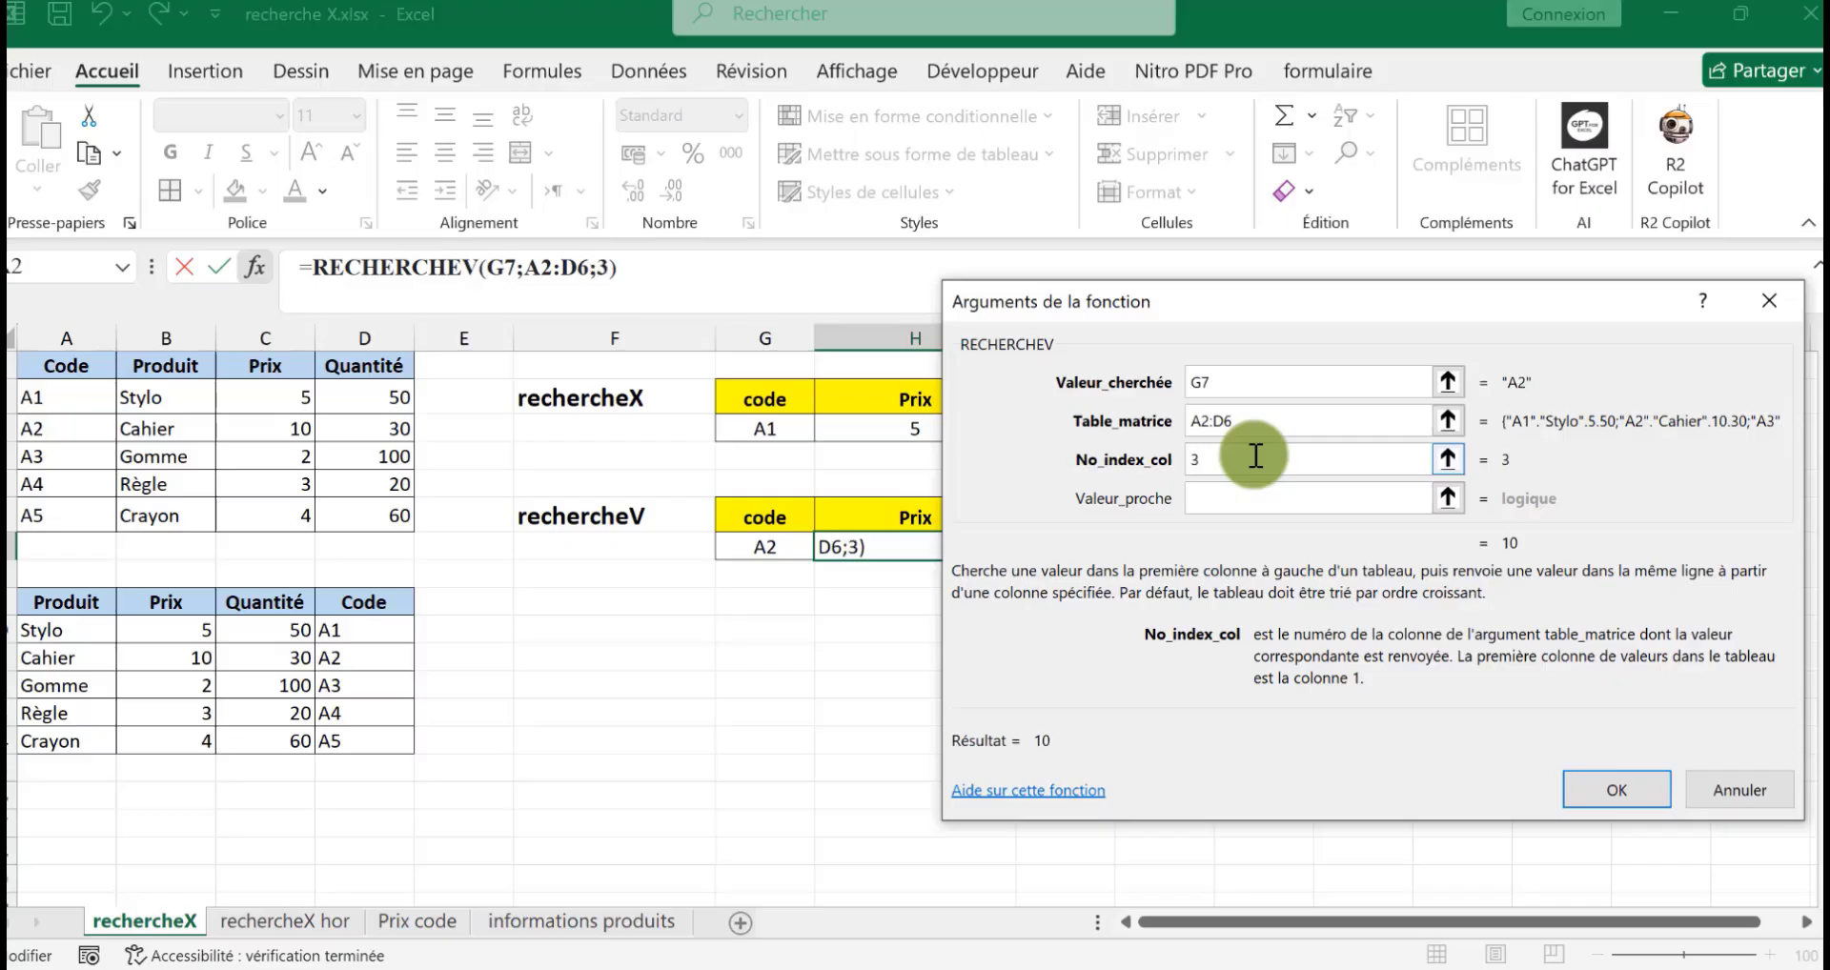
{"action": "left_click", "coordinate": [1239, 494]}
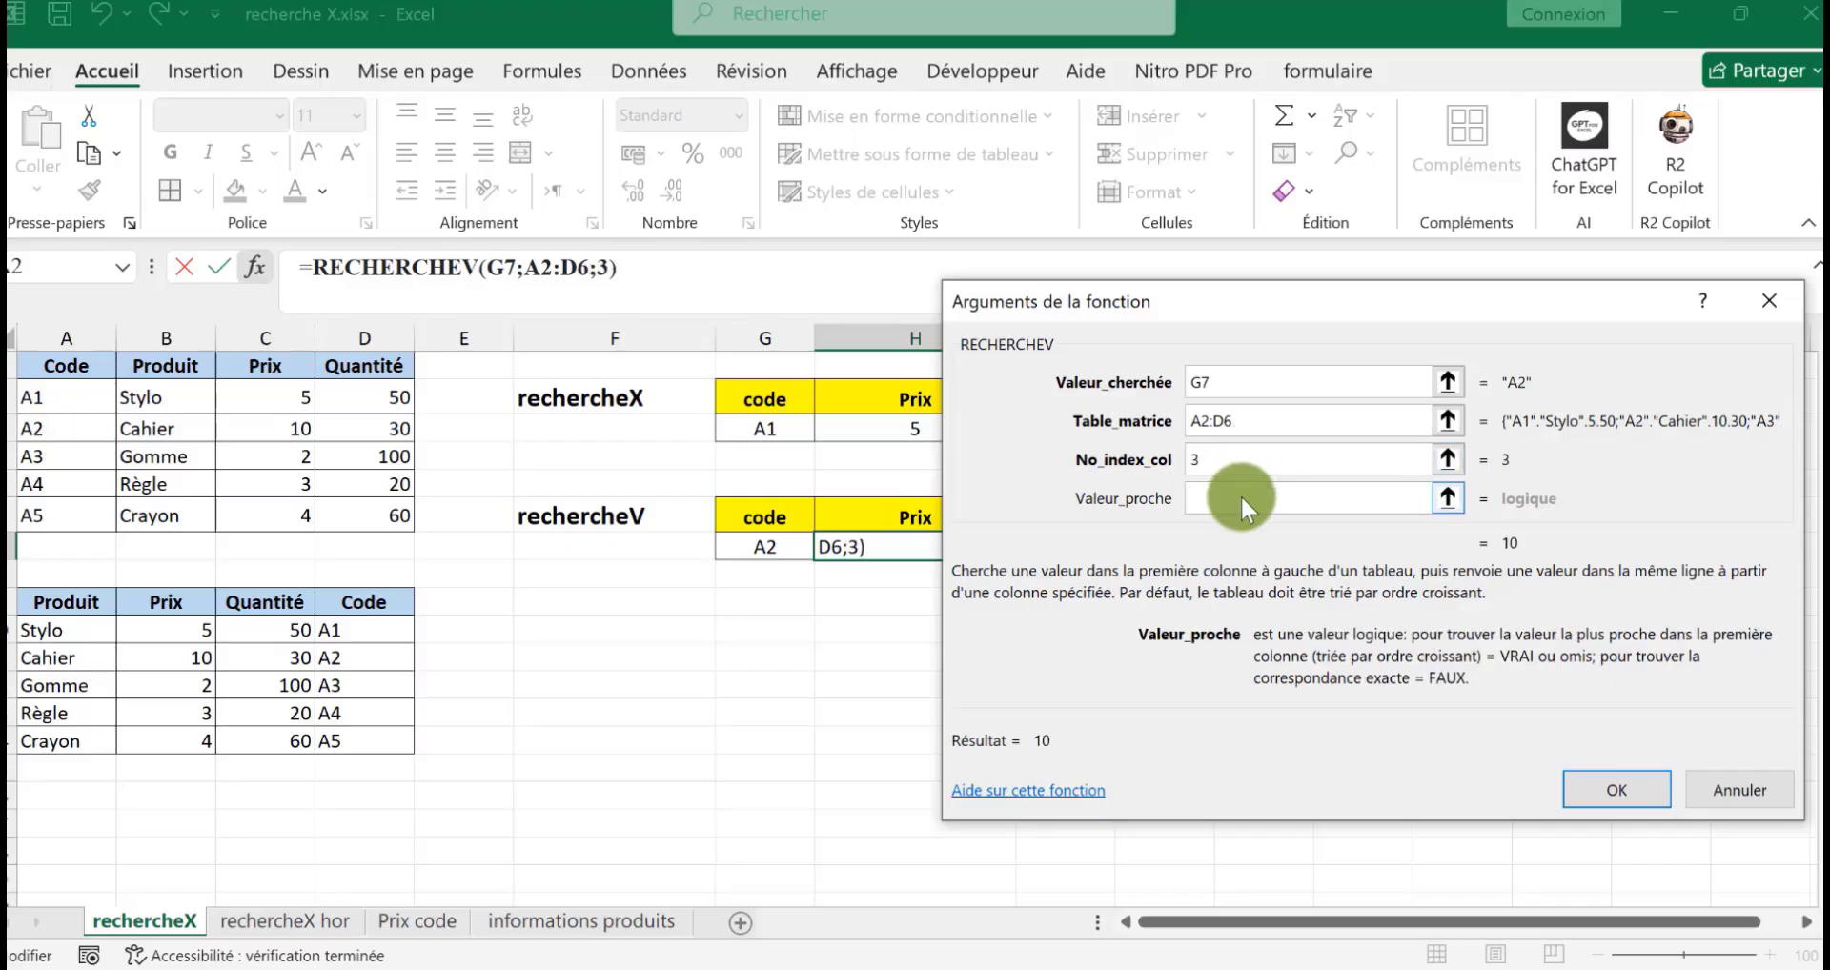
{"action": "type", "text": "Faux"}
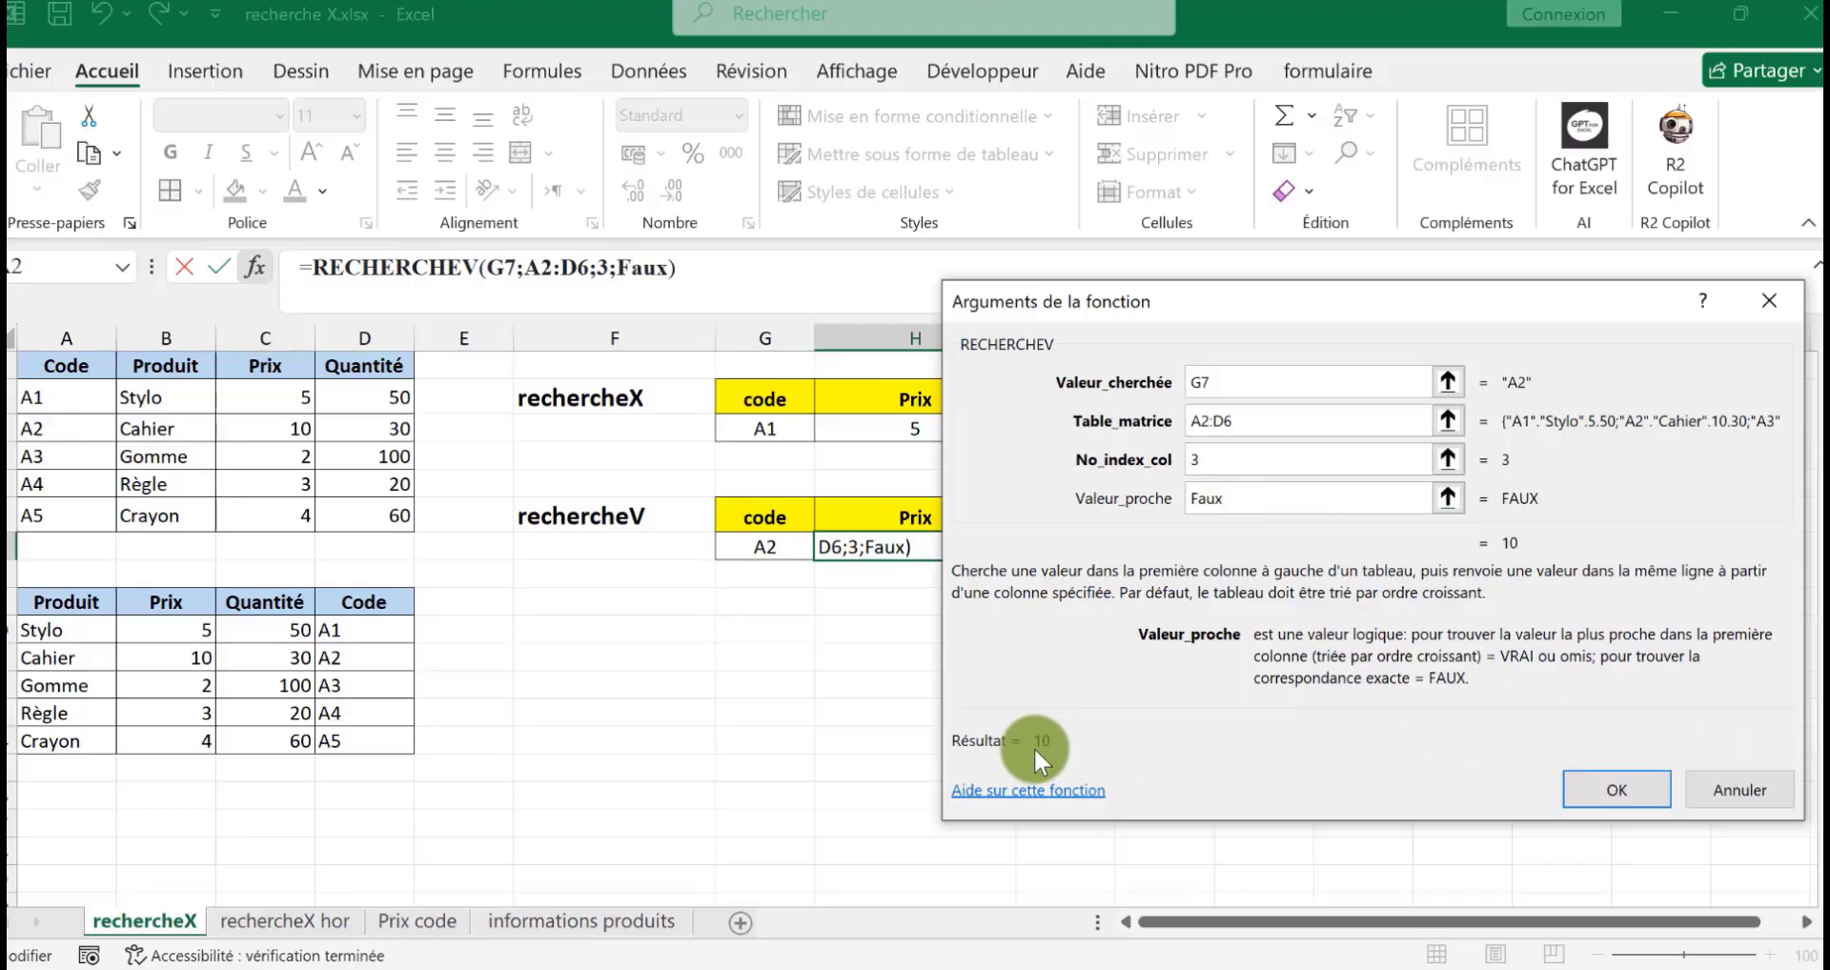
{"action": "left_click", "coordinate": [1617, 786]}
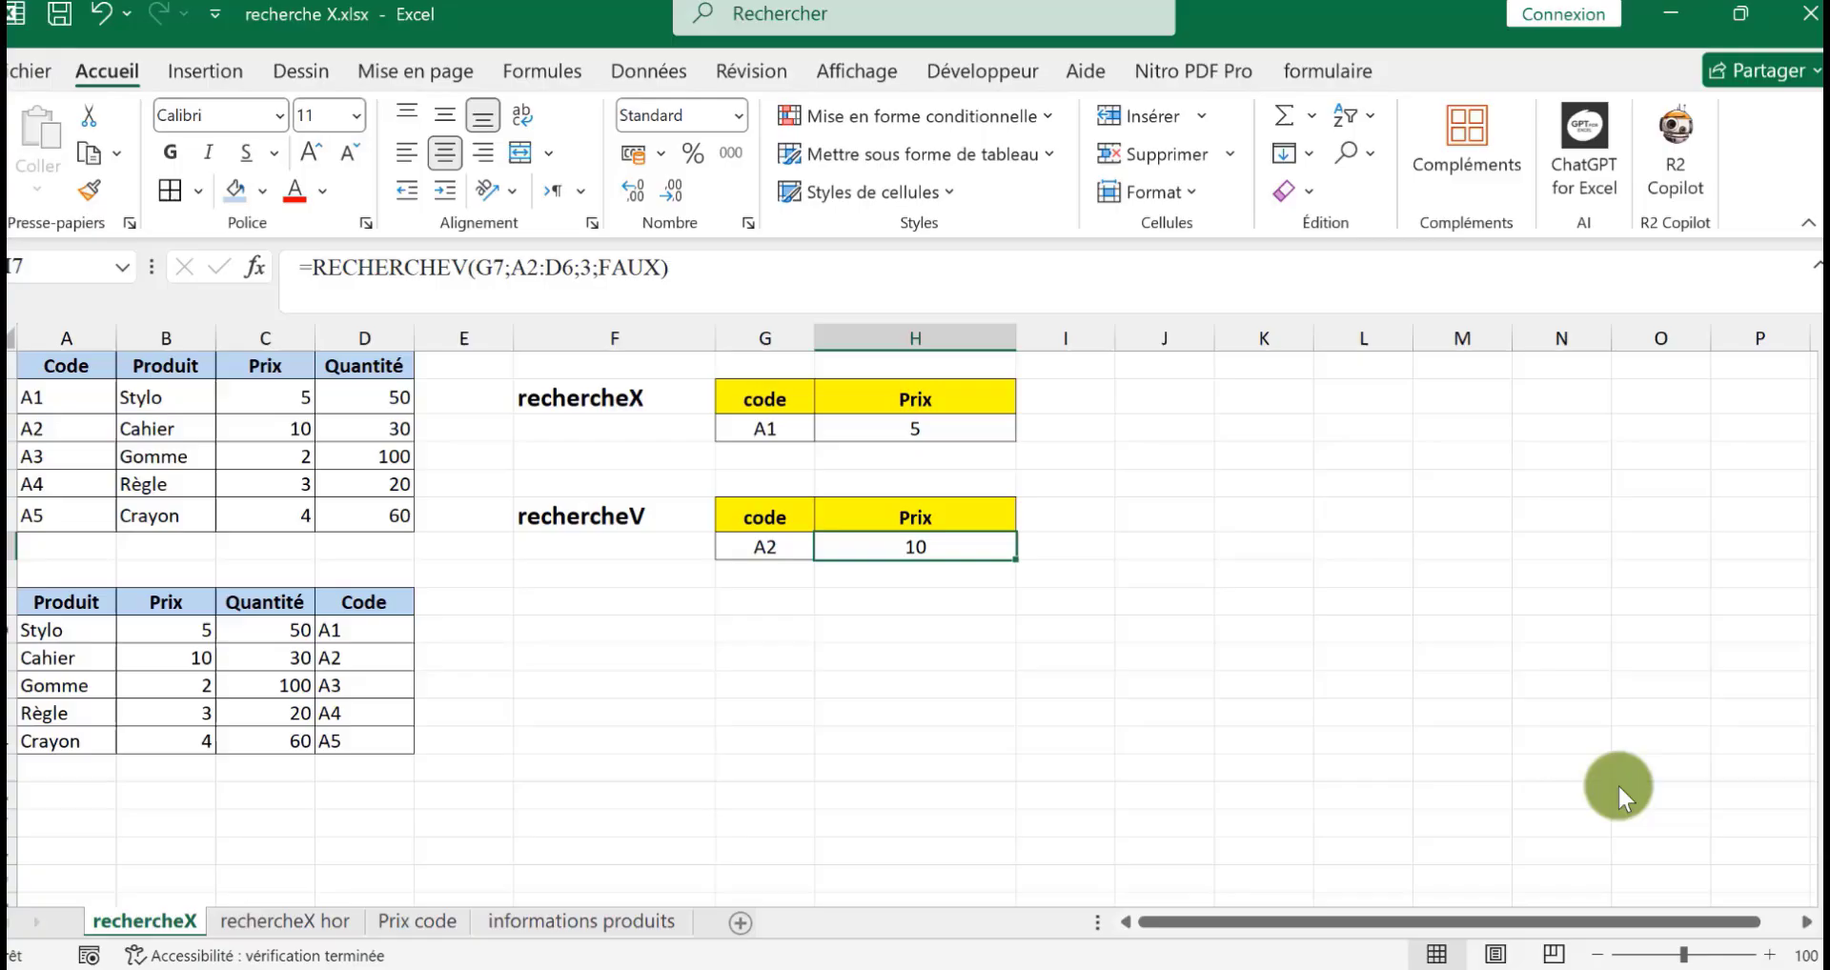
Step: Test the RECHERCHEV lookup by entering code A1 in G7
{"action": "left_click", "coordinate": [788, 545]}
{"action": "type", "text": "A1"}
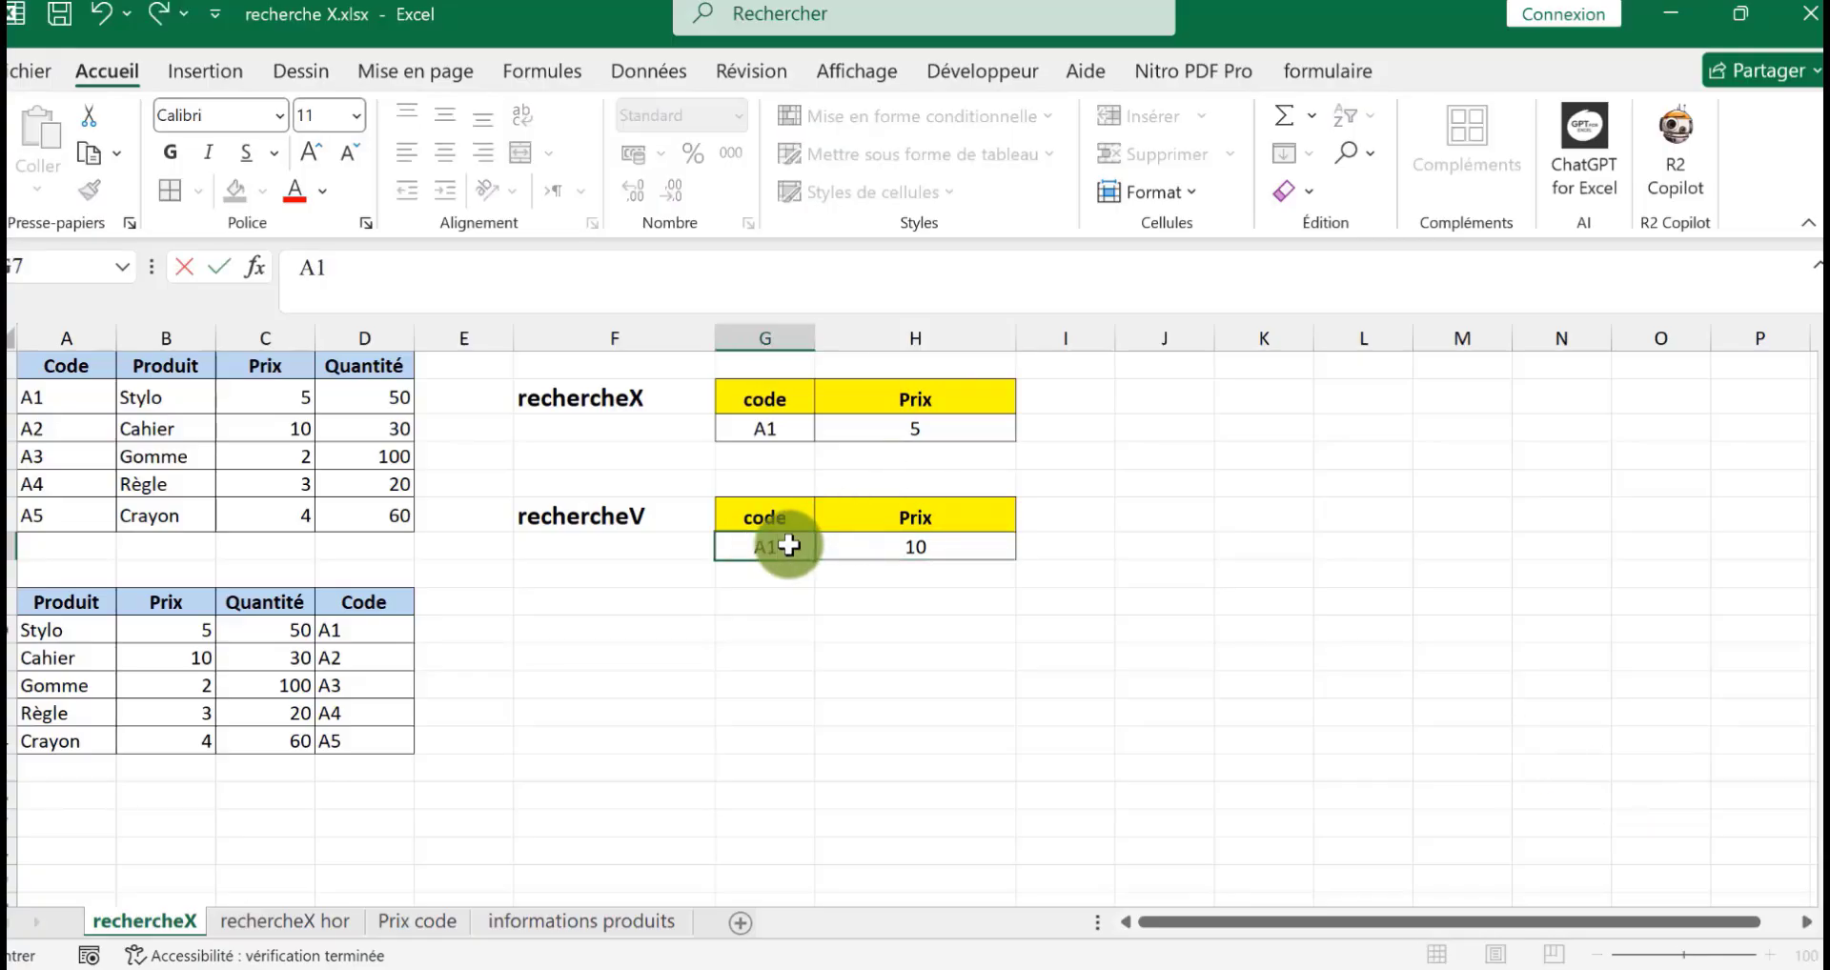
{"action": "key", "text": "Return"}
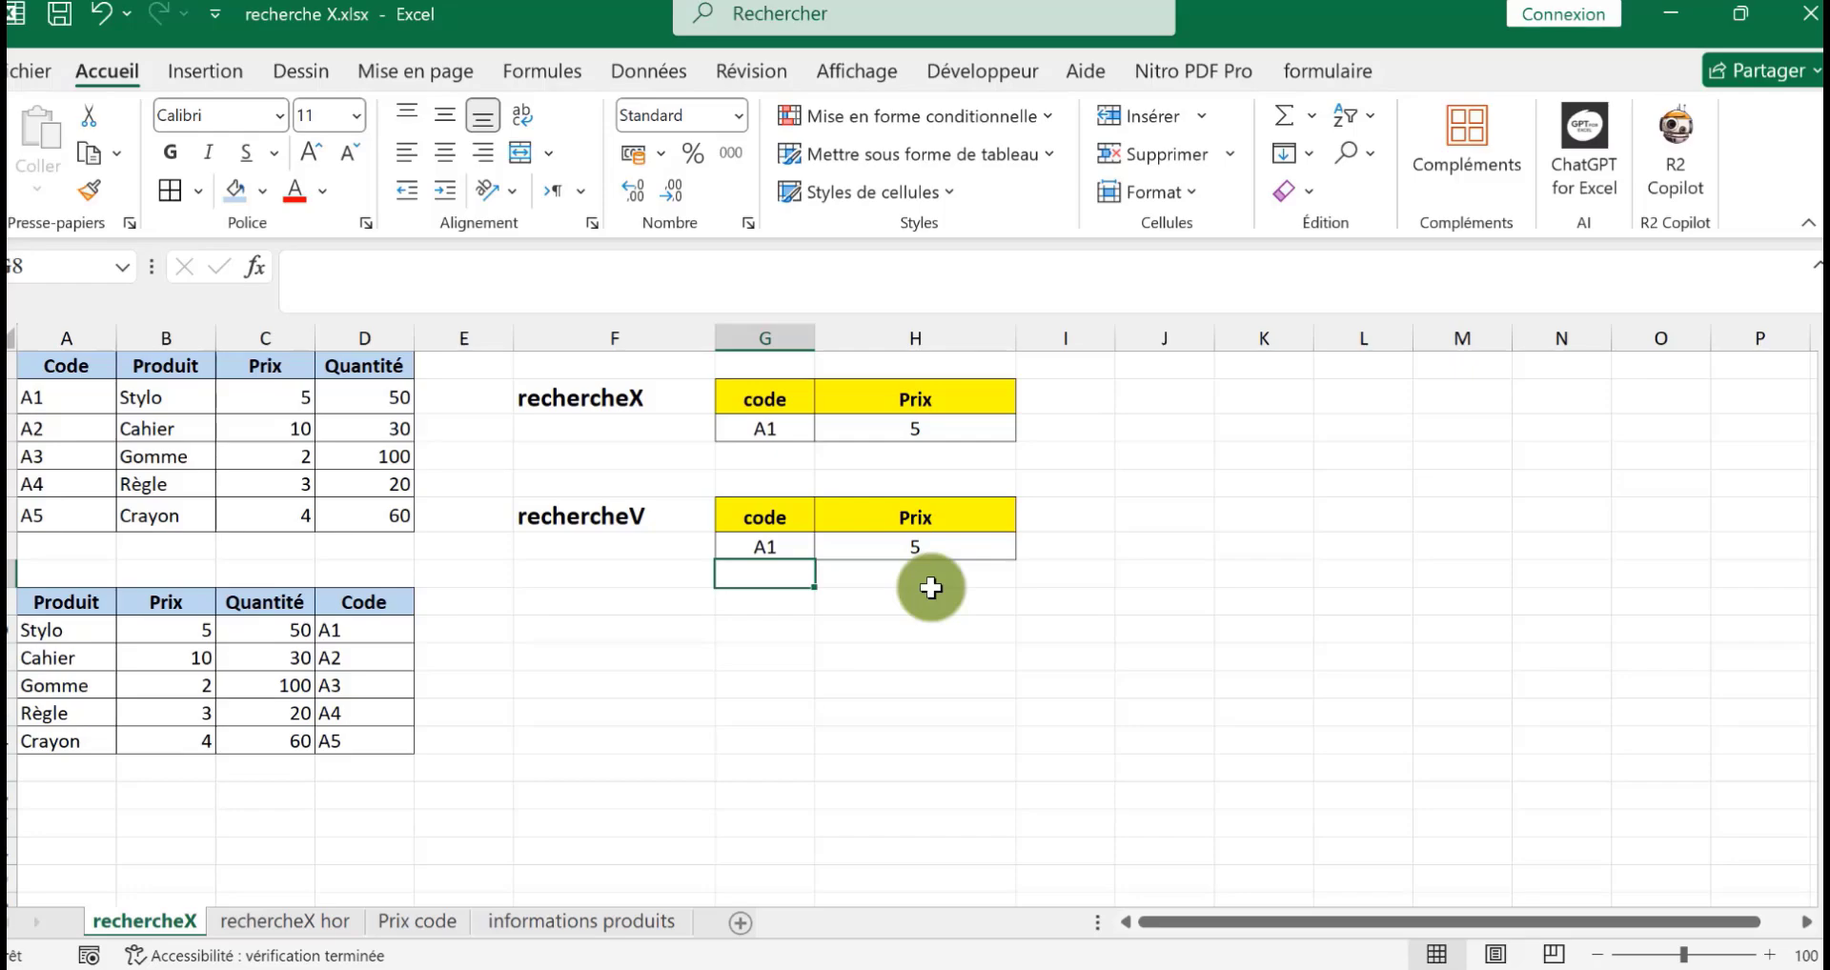
{"action": "left_click", "coordinate": [894, 627]}
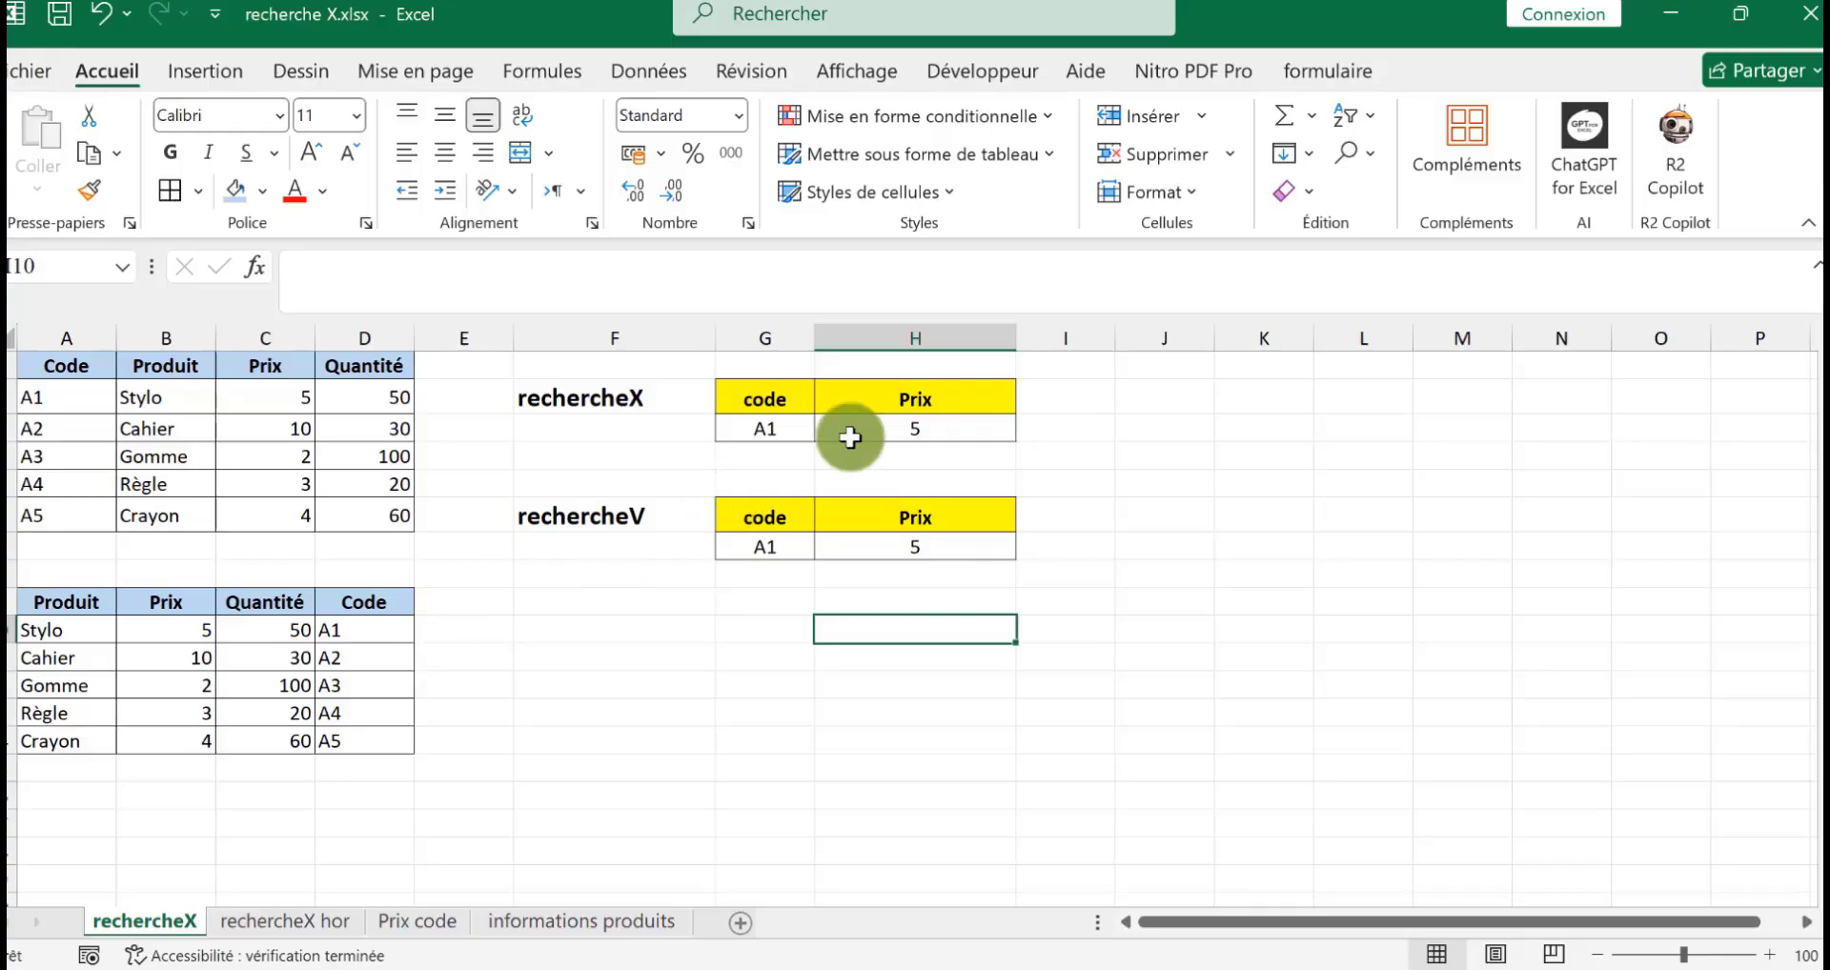
Step: Clear the formula in H3 and insert a new RECHERCHEX function there with G3 as Valeur_cherchée
{"action": "left_click", "coordinate": [903, 425]}
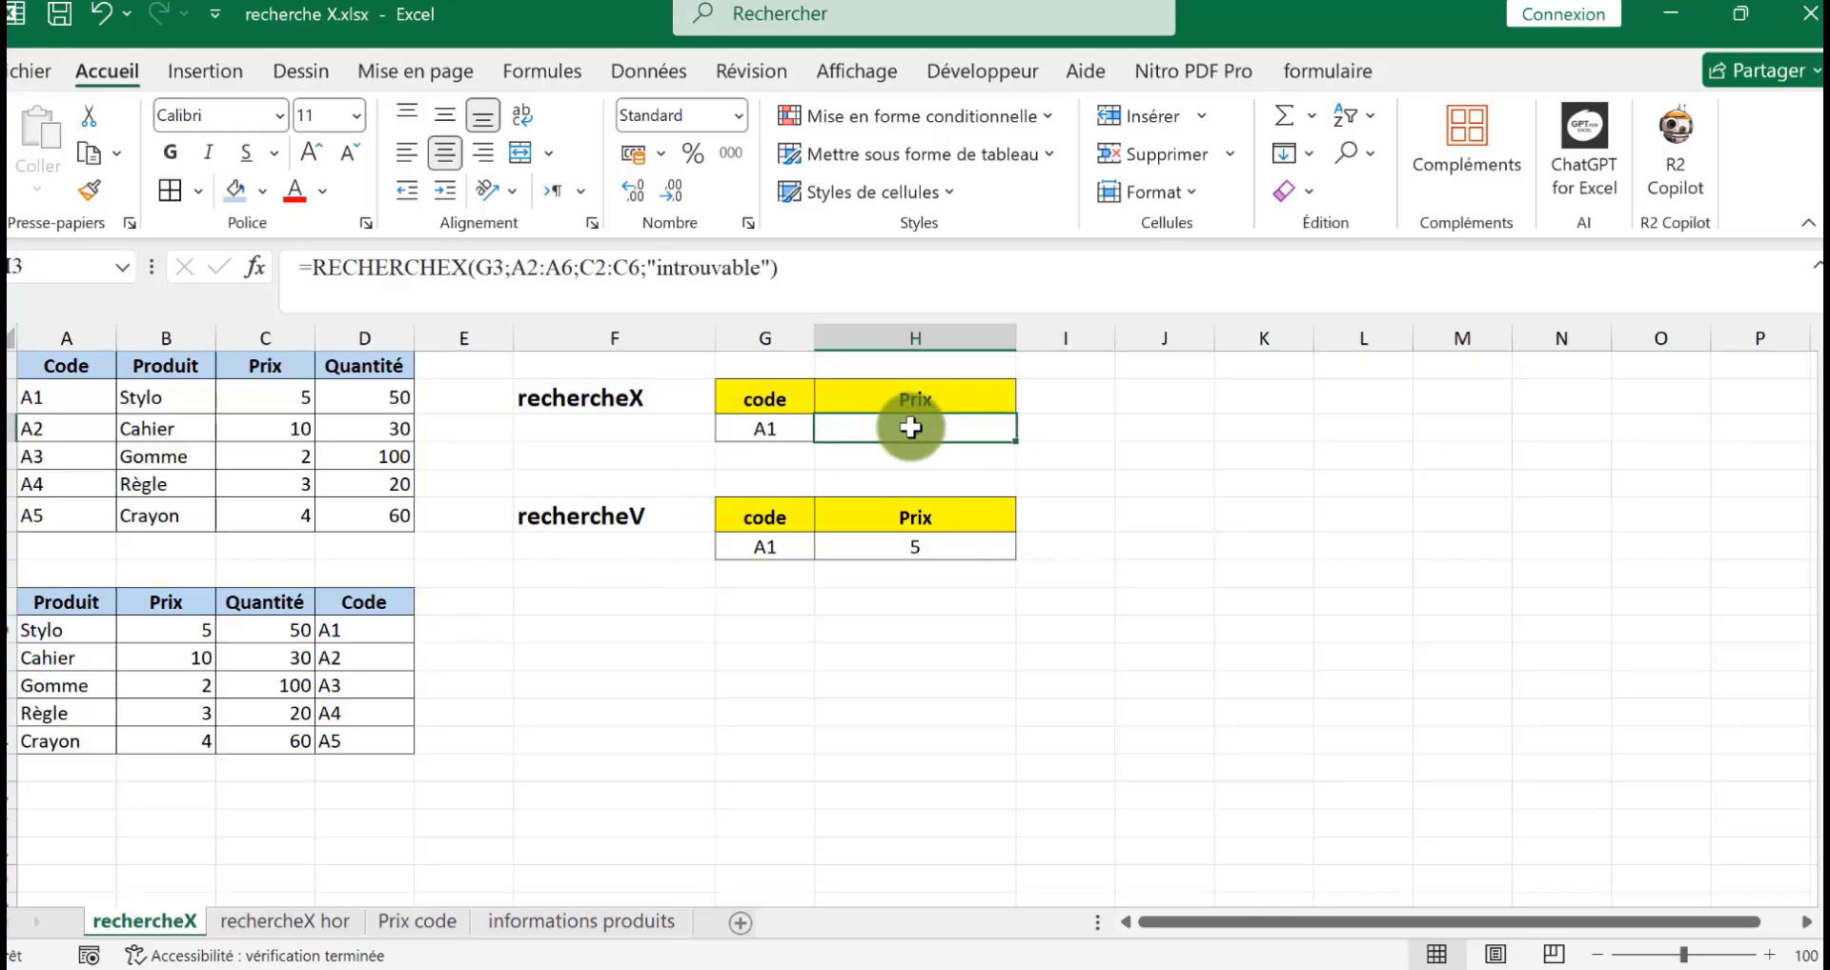
{"action": "key", "text": "Delete"}
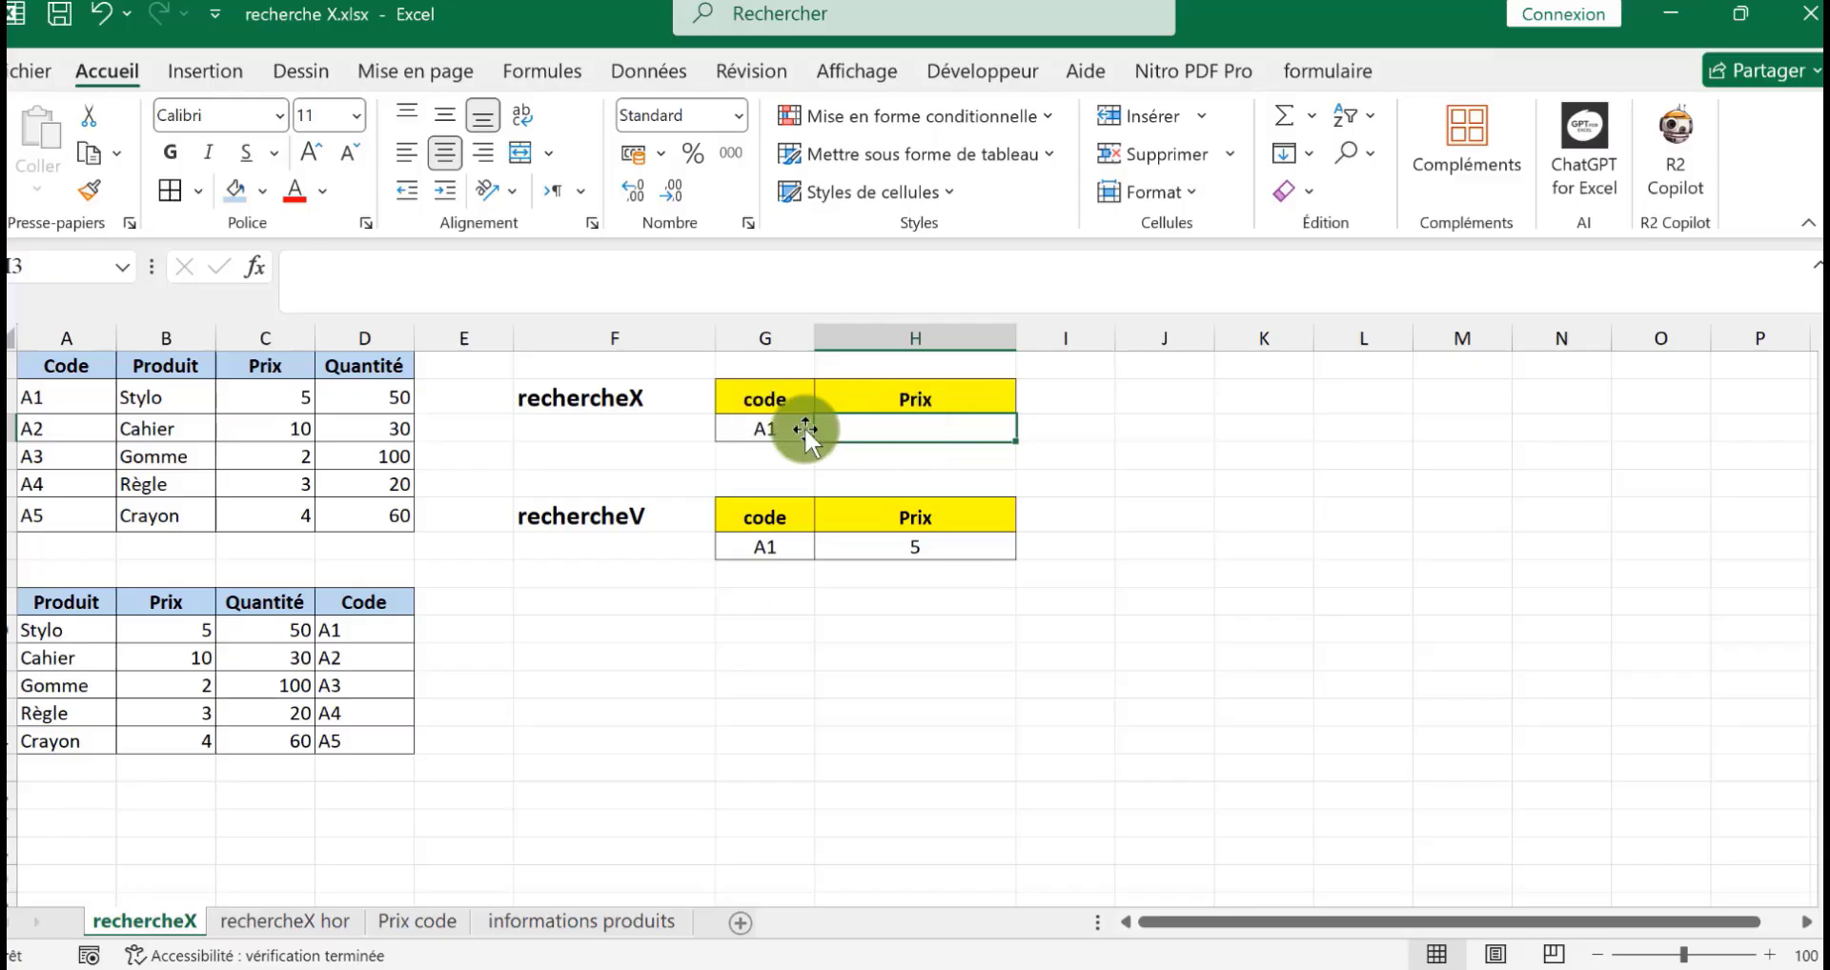
{"action": "left_click", "coordinate": [250, 268]}
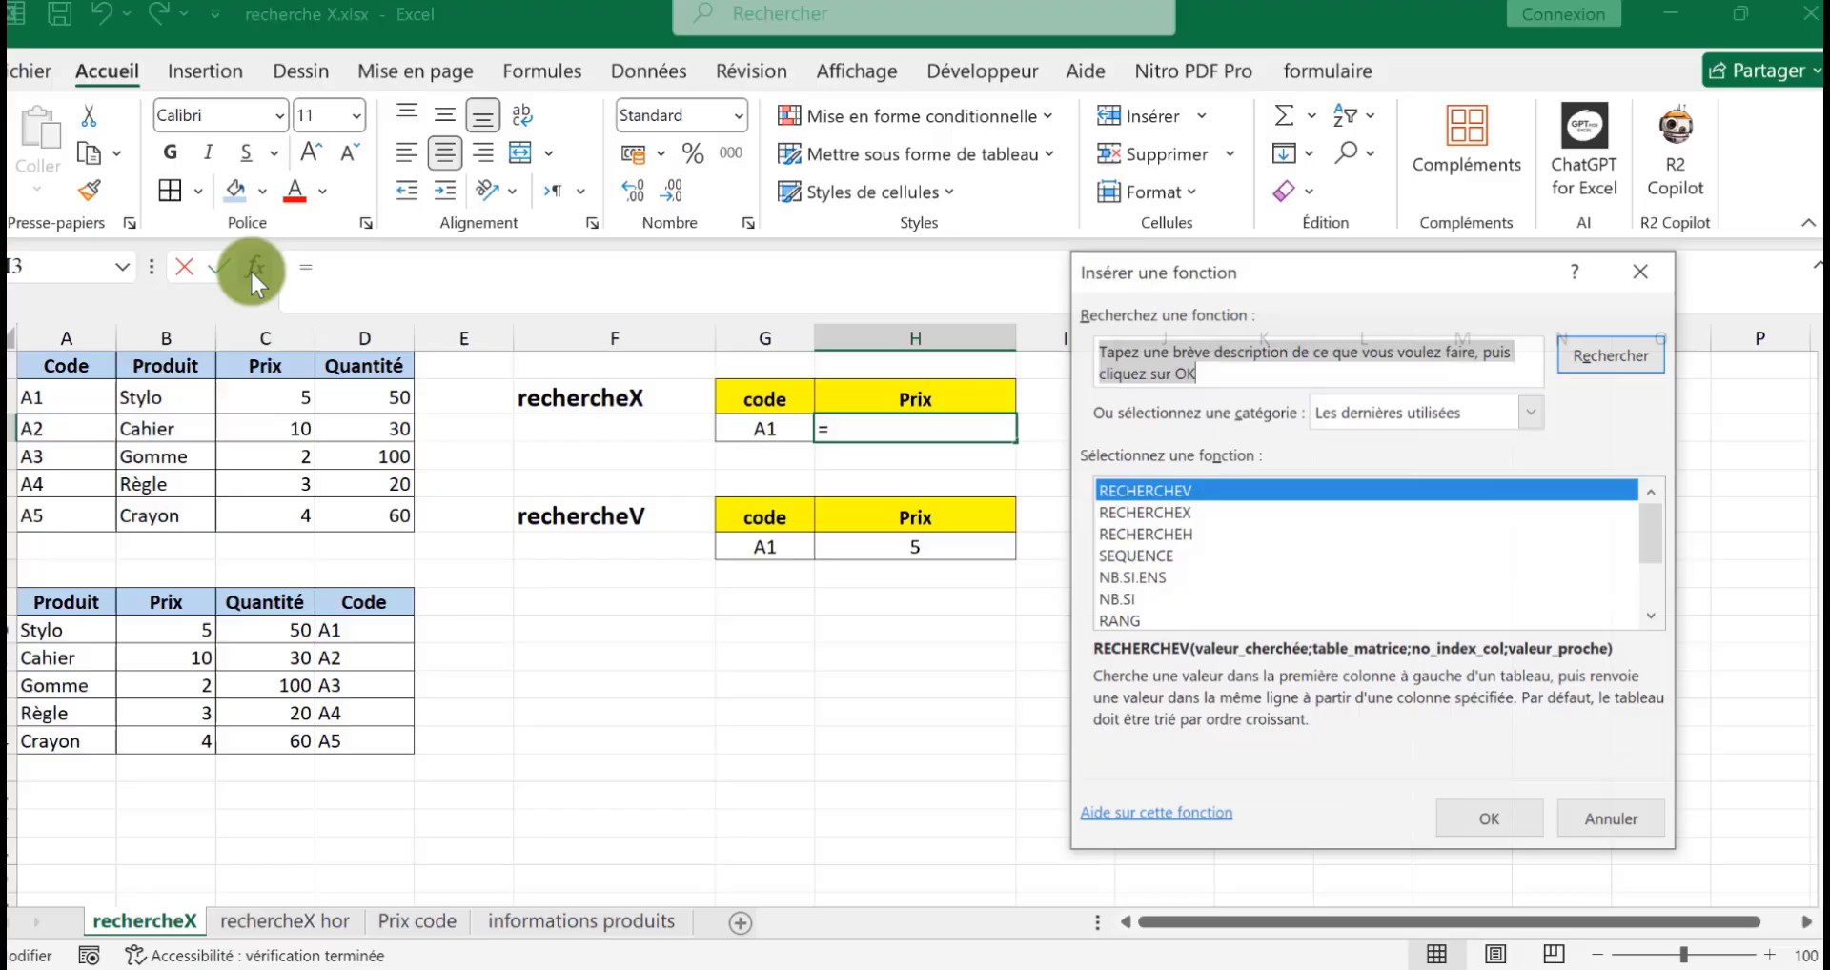
{"action": "left_click", "coordinate": [1168, 506]}
{"action": "left_click", "coordinate": [1493, 824]}
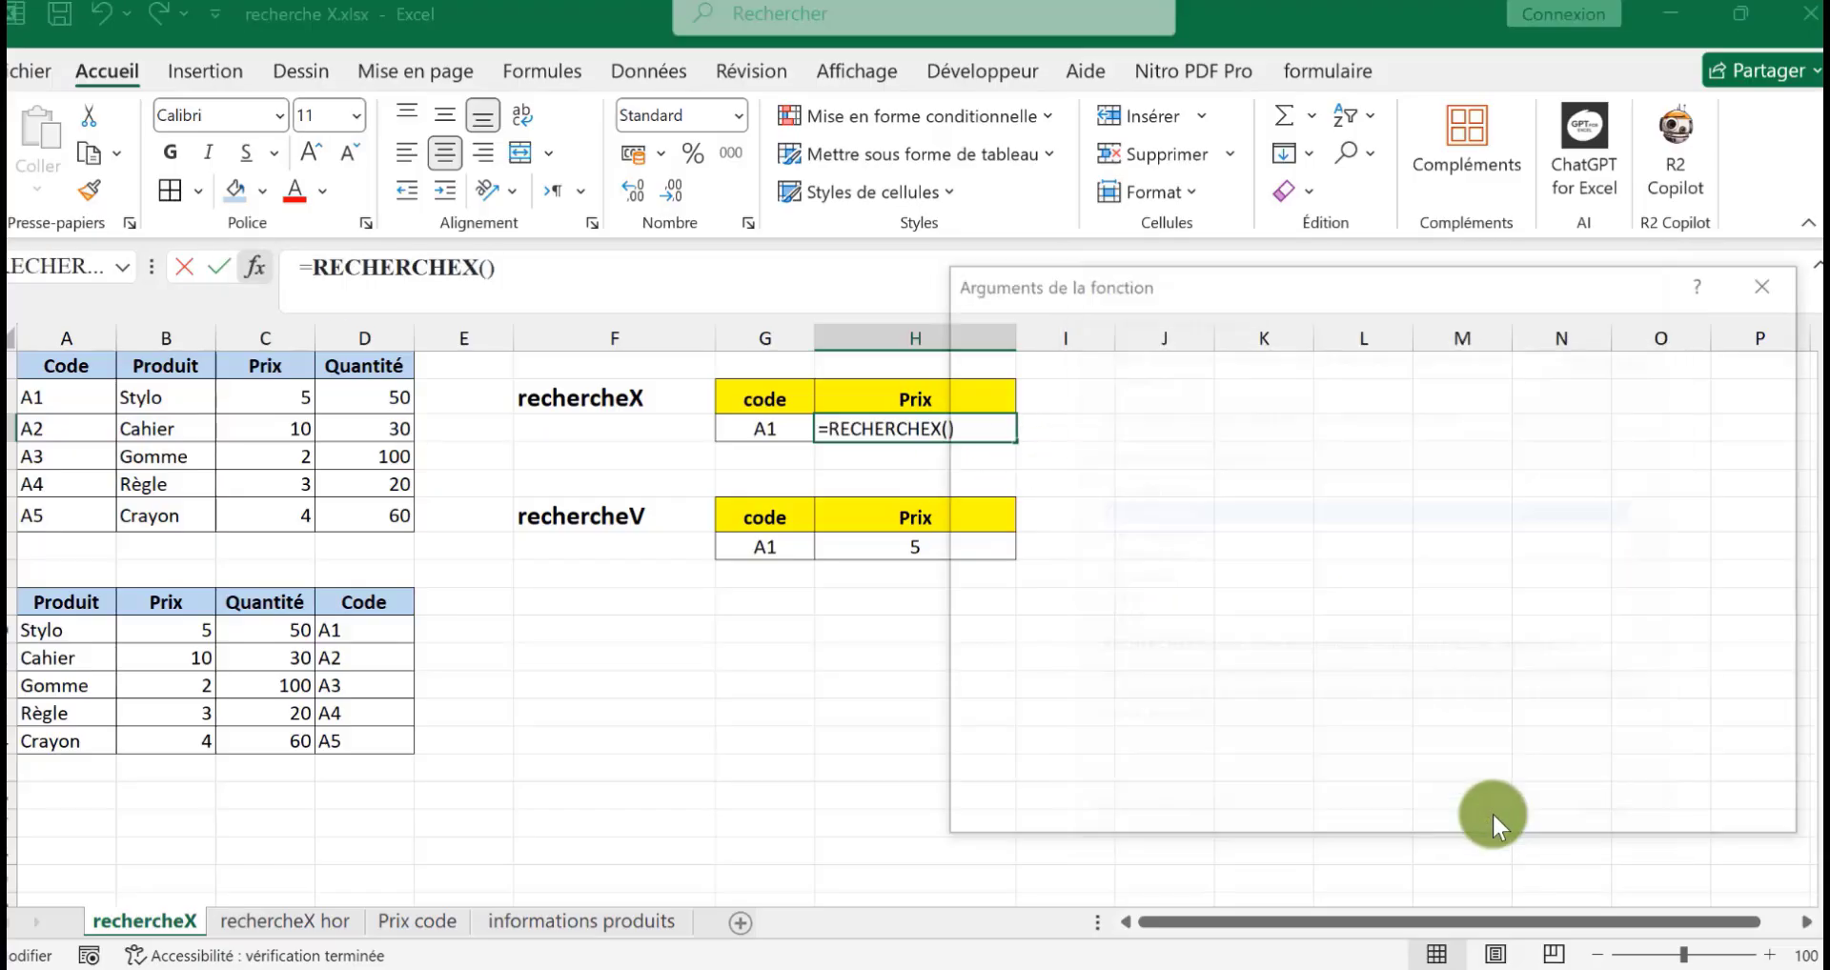
{"action": "left_click", "coordinate": [738, 426]}
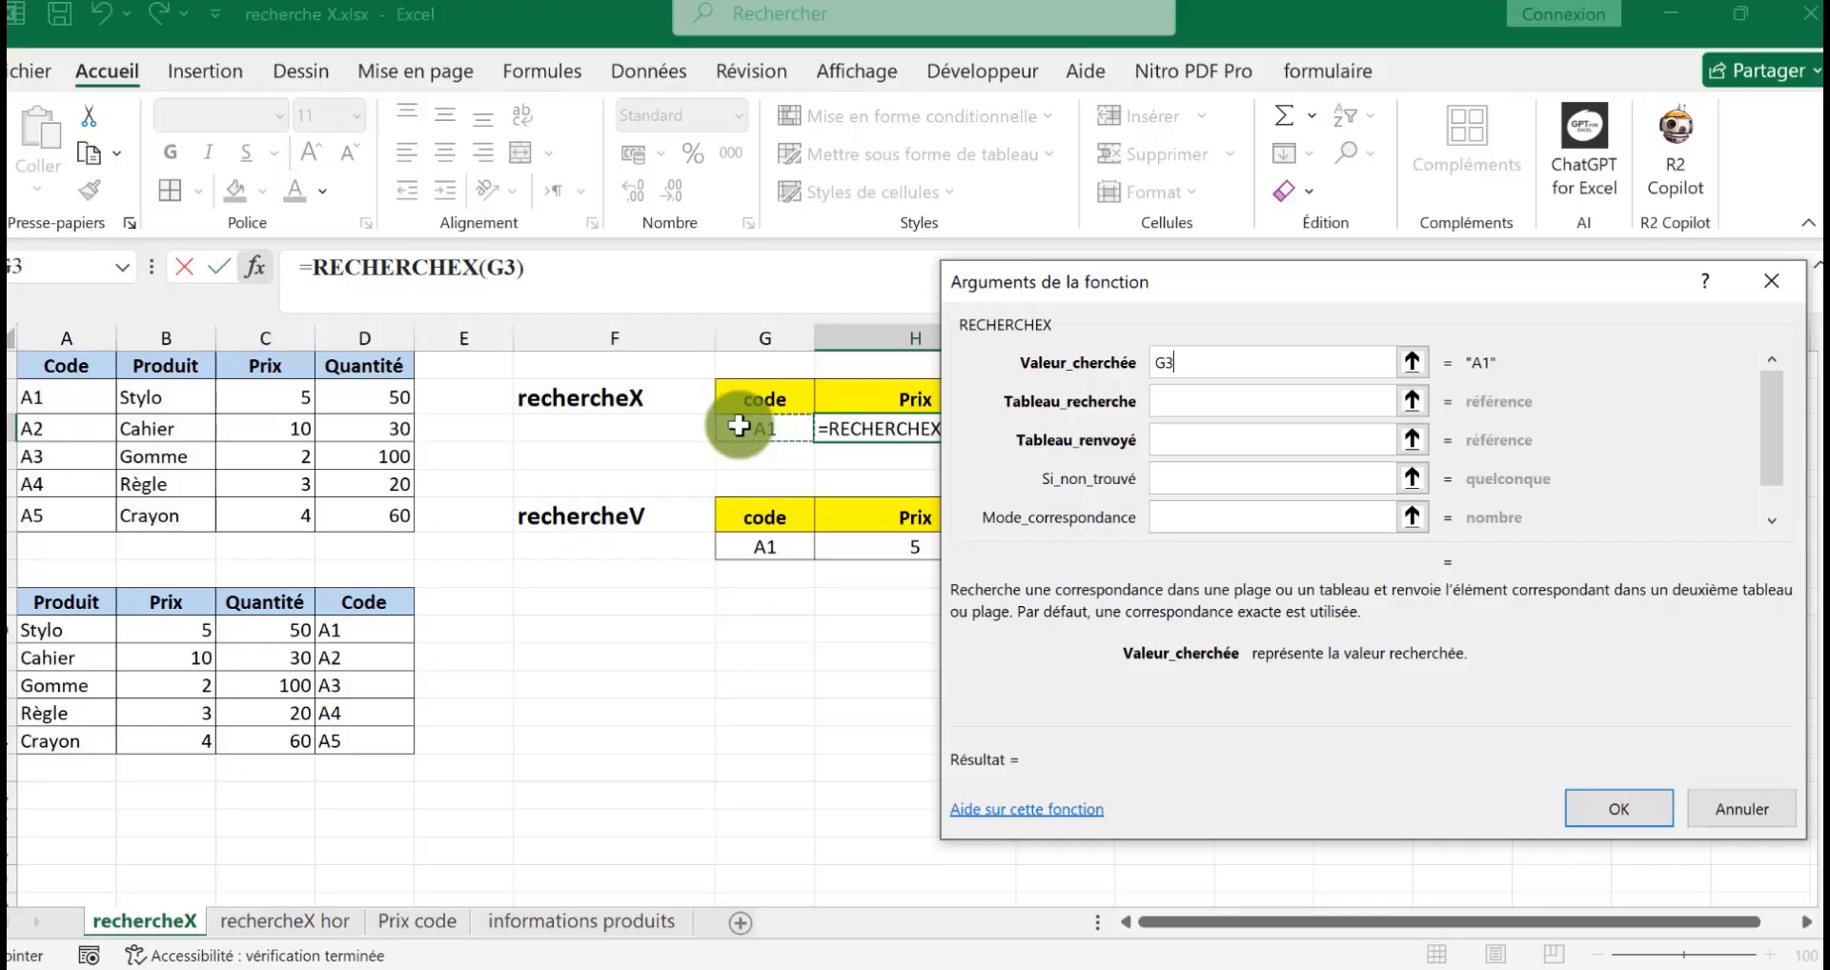
Step: Set the RECHERCHEX function's Tableau_recherche to codes D10:D14 and its Tableau_renvoyé to prices B10:B14 in the second product table
{"action": "left_click", "coordinate": [1178, 404]}
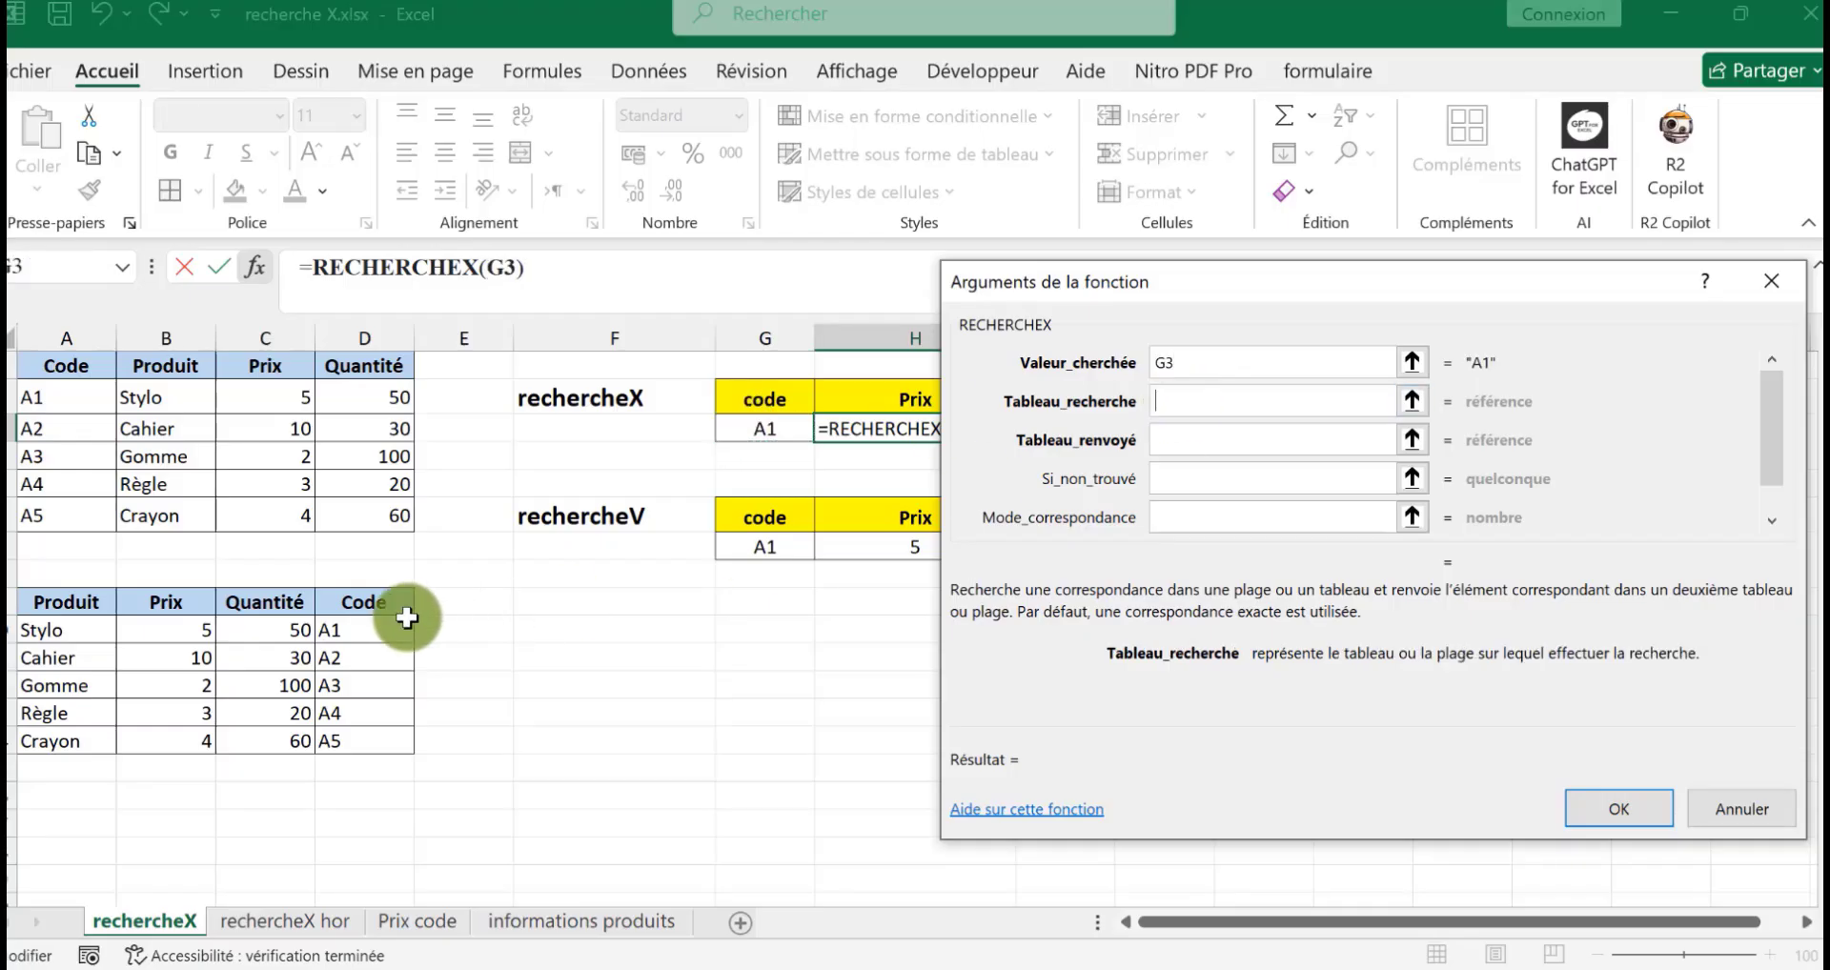
{"action": "left_click_drag", "start_coordinate": [380, 631], "coordinate": [380, 746]}
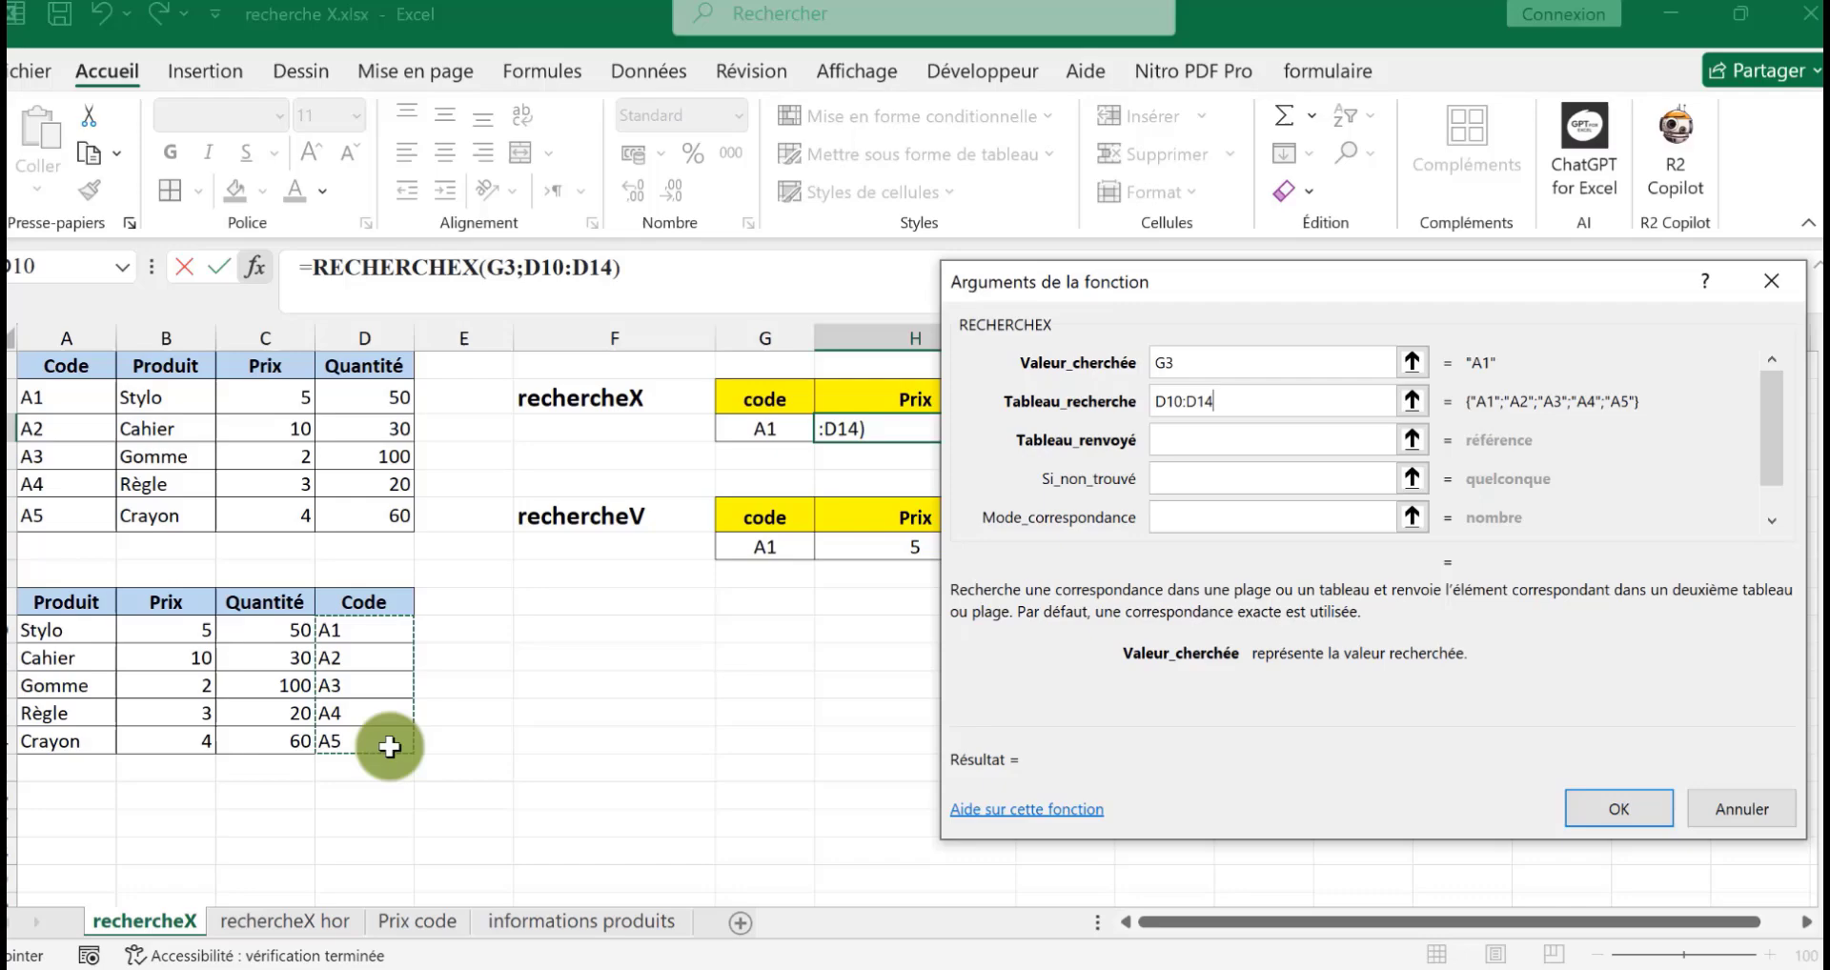
{"action": "left_click", "coordinate": [1182, 441]}
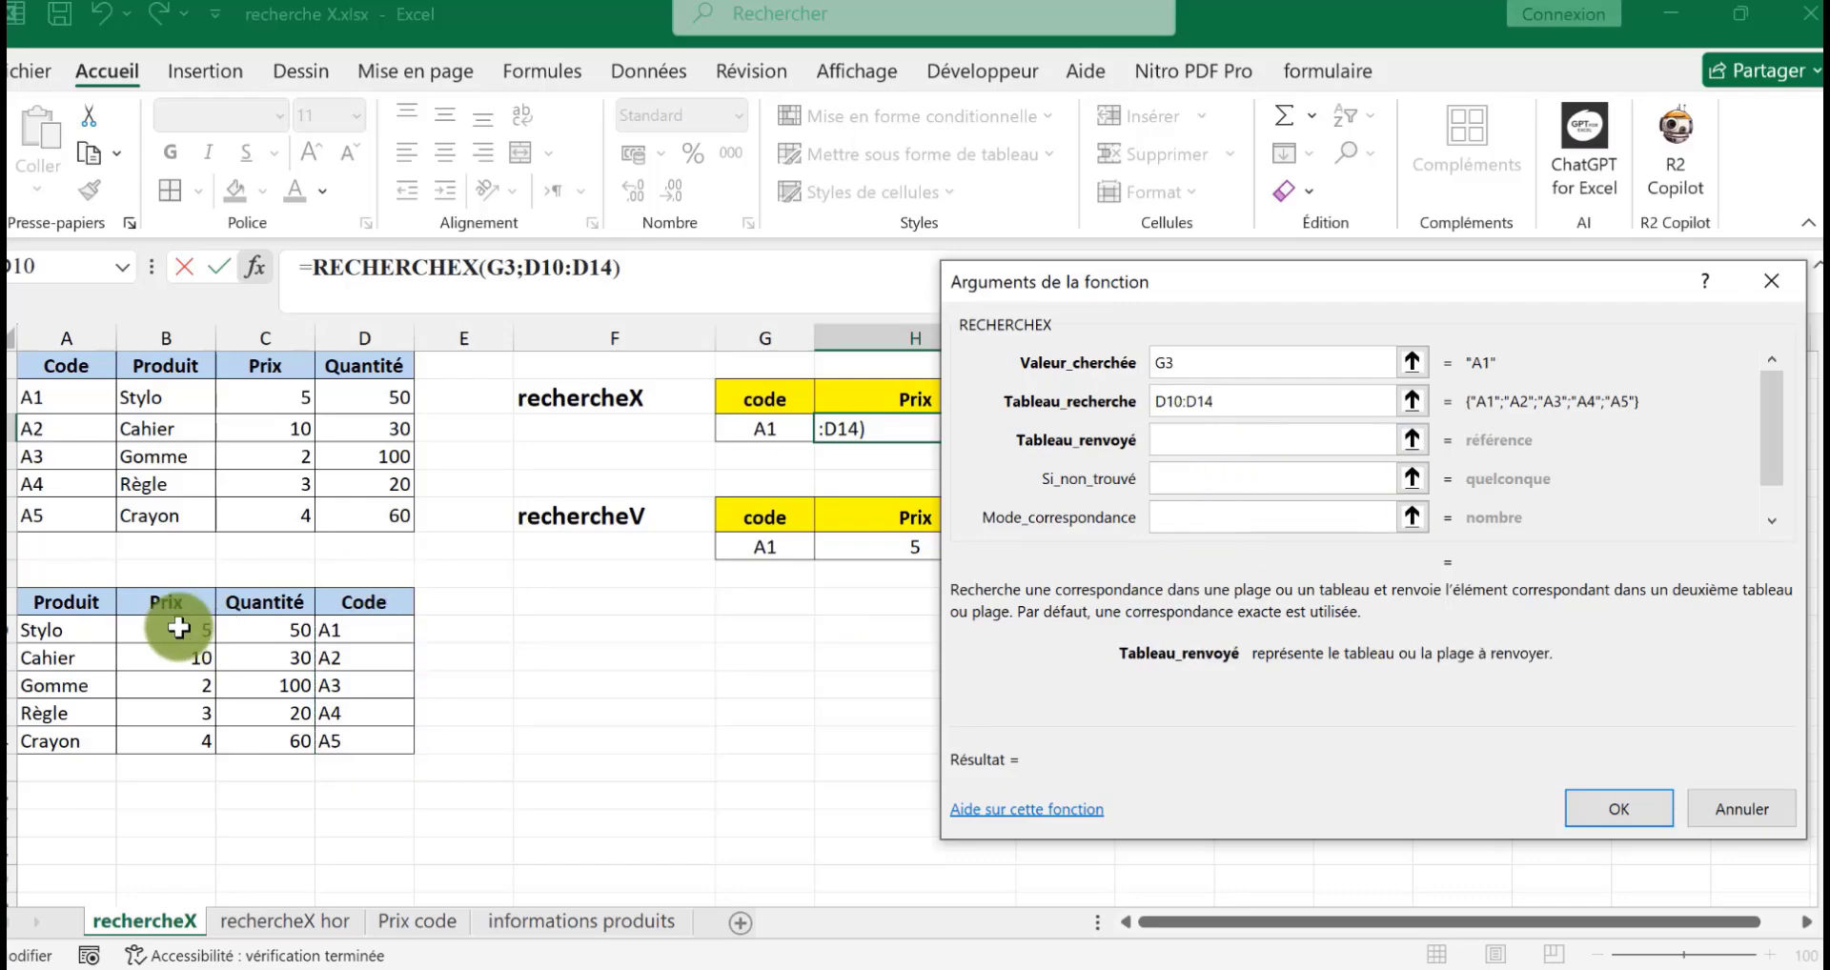
{"action": "left_click_drag", "start_coordinate": [197, 631], "coordinate": [183, 742]}
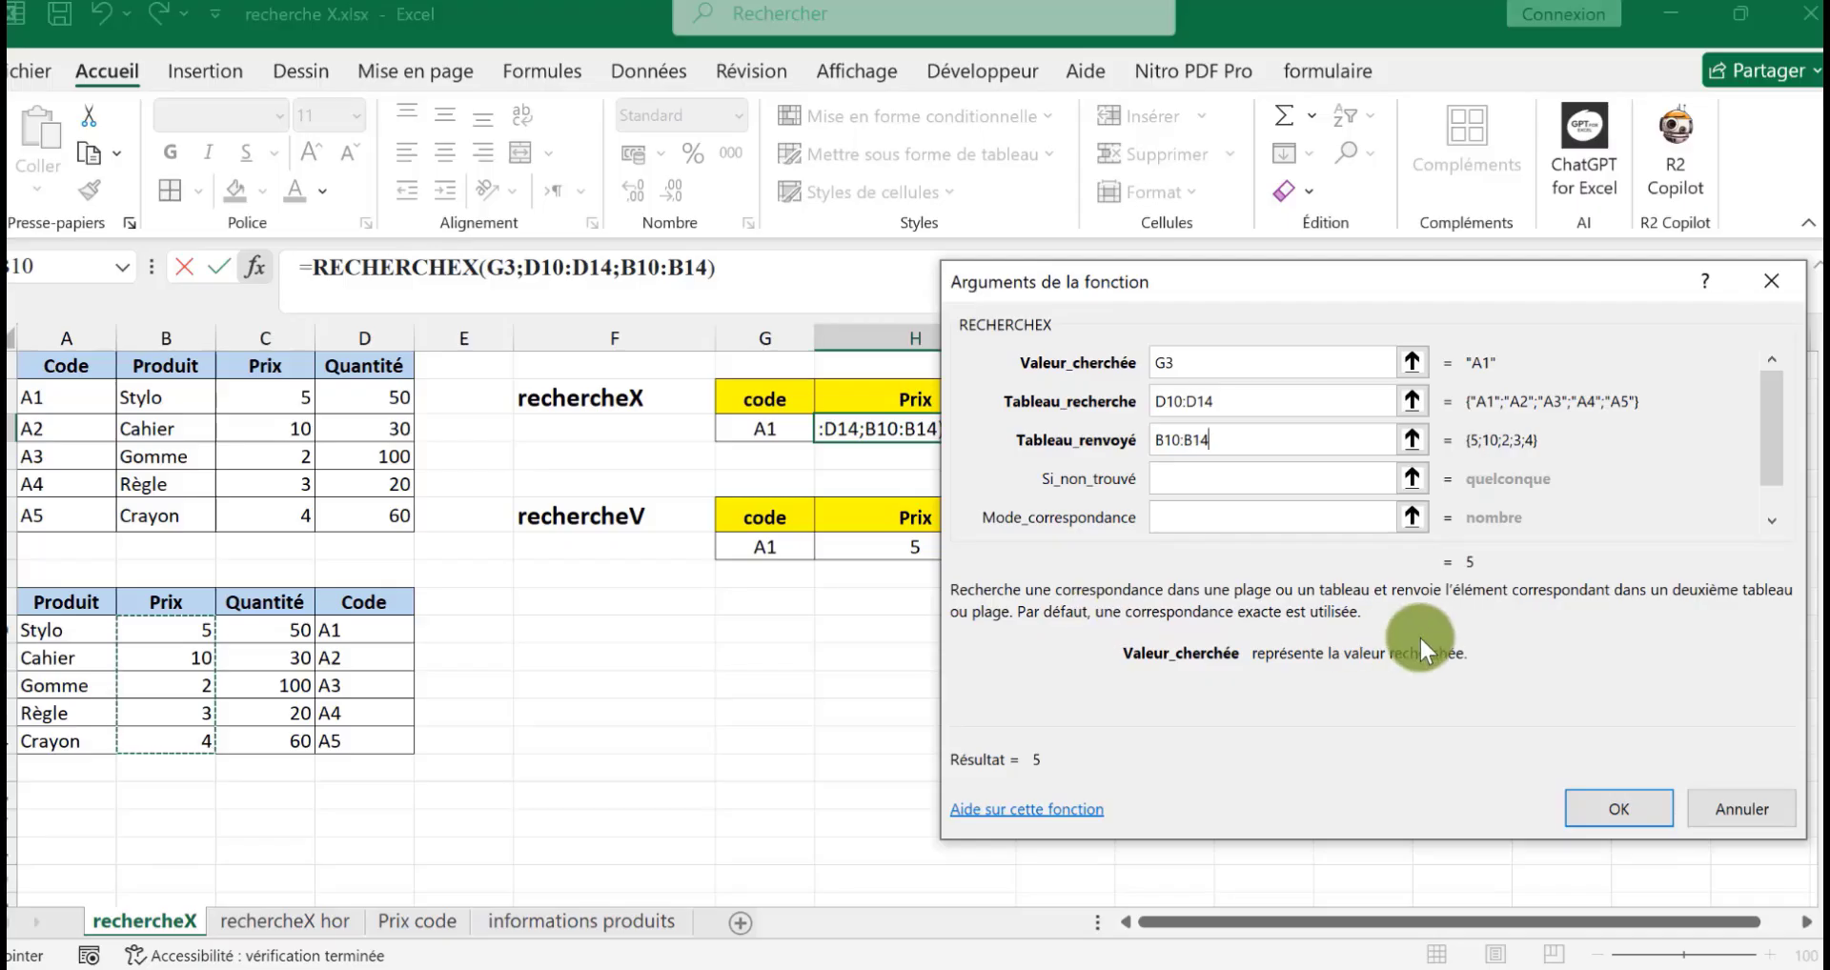
Step: Set the Si_non_trouvé argument to "introuvable" and finish the RECHERCHEX formula in H3
{"action": "left_click", "coordinate": [1218, 477]}
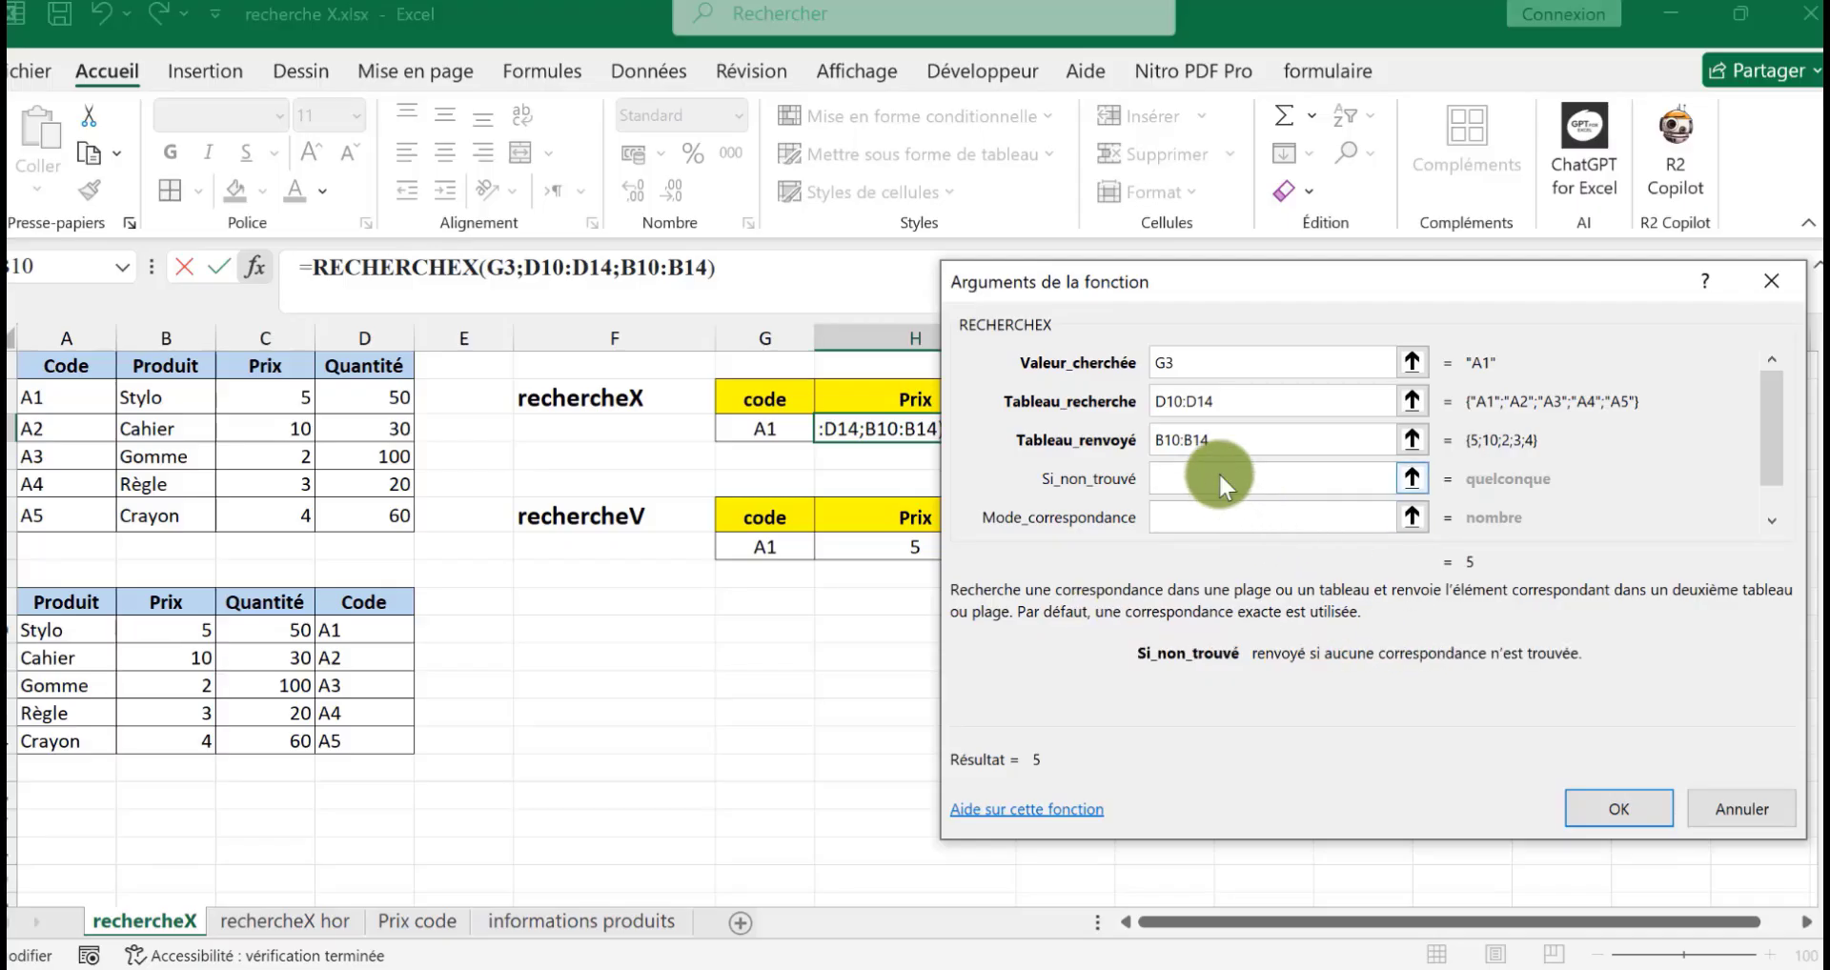
{"action": "type", "text": "introu"}
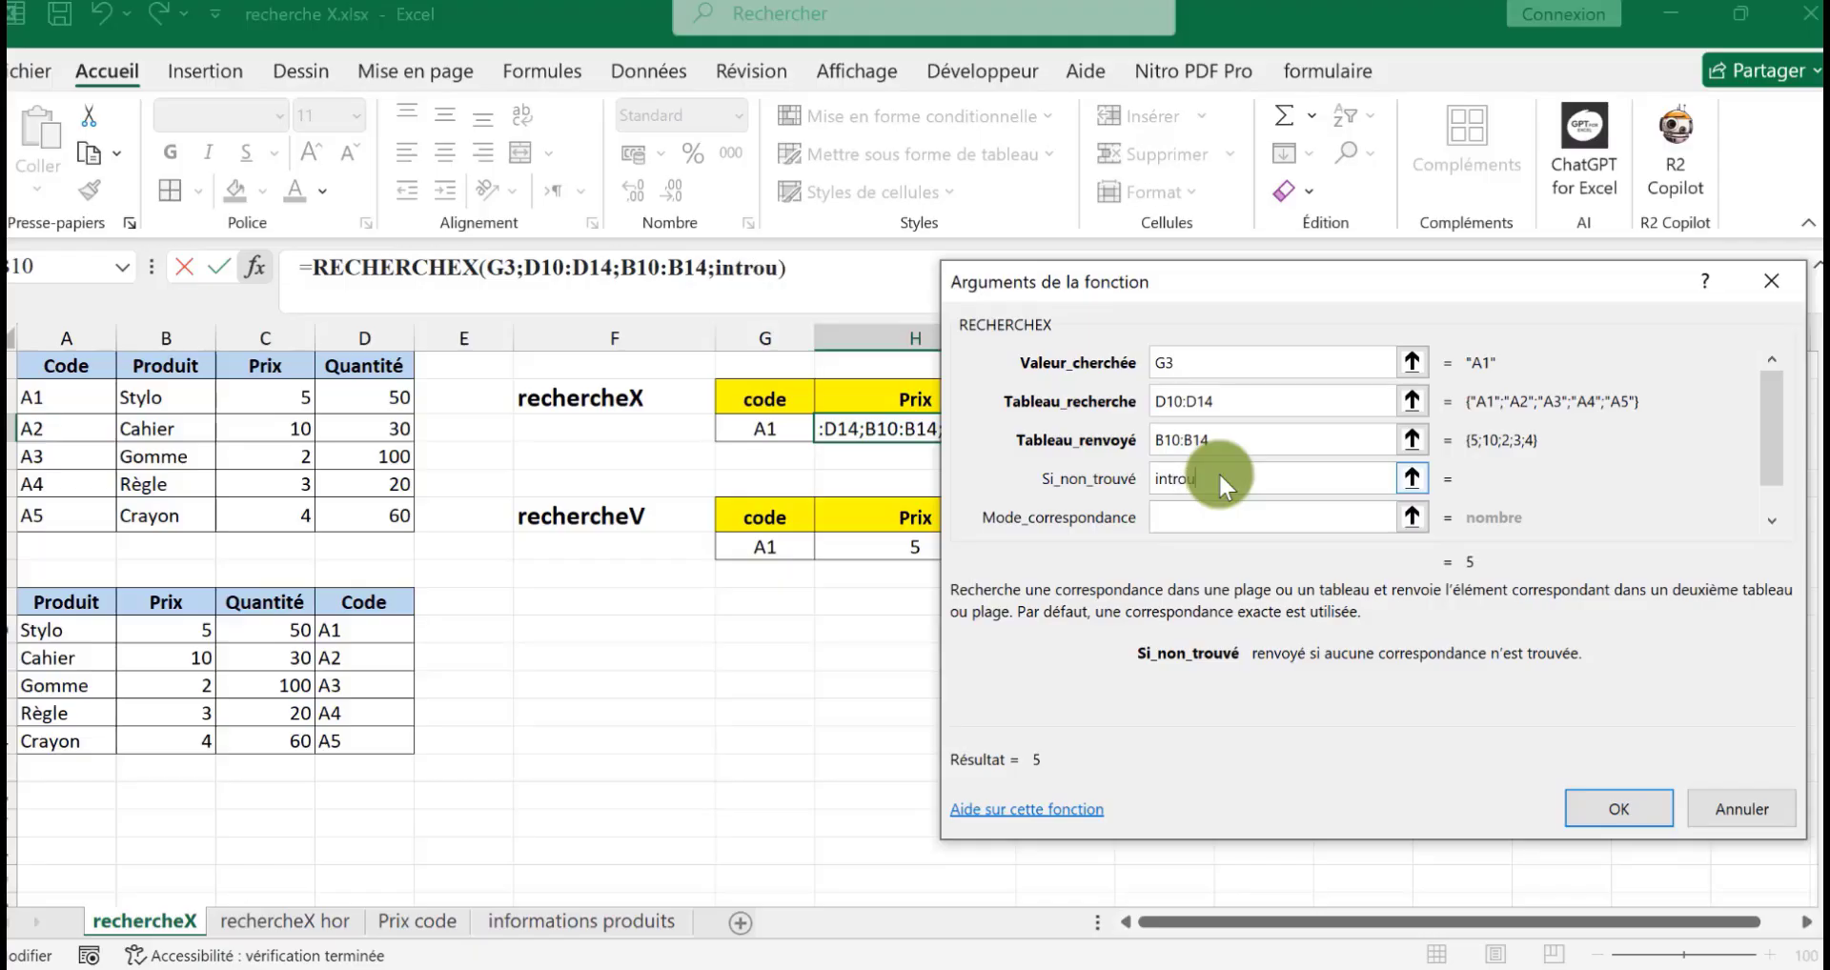
{"action": "type", "text": "valble"}
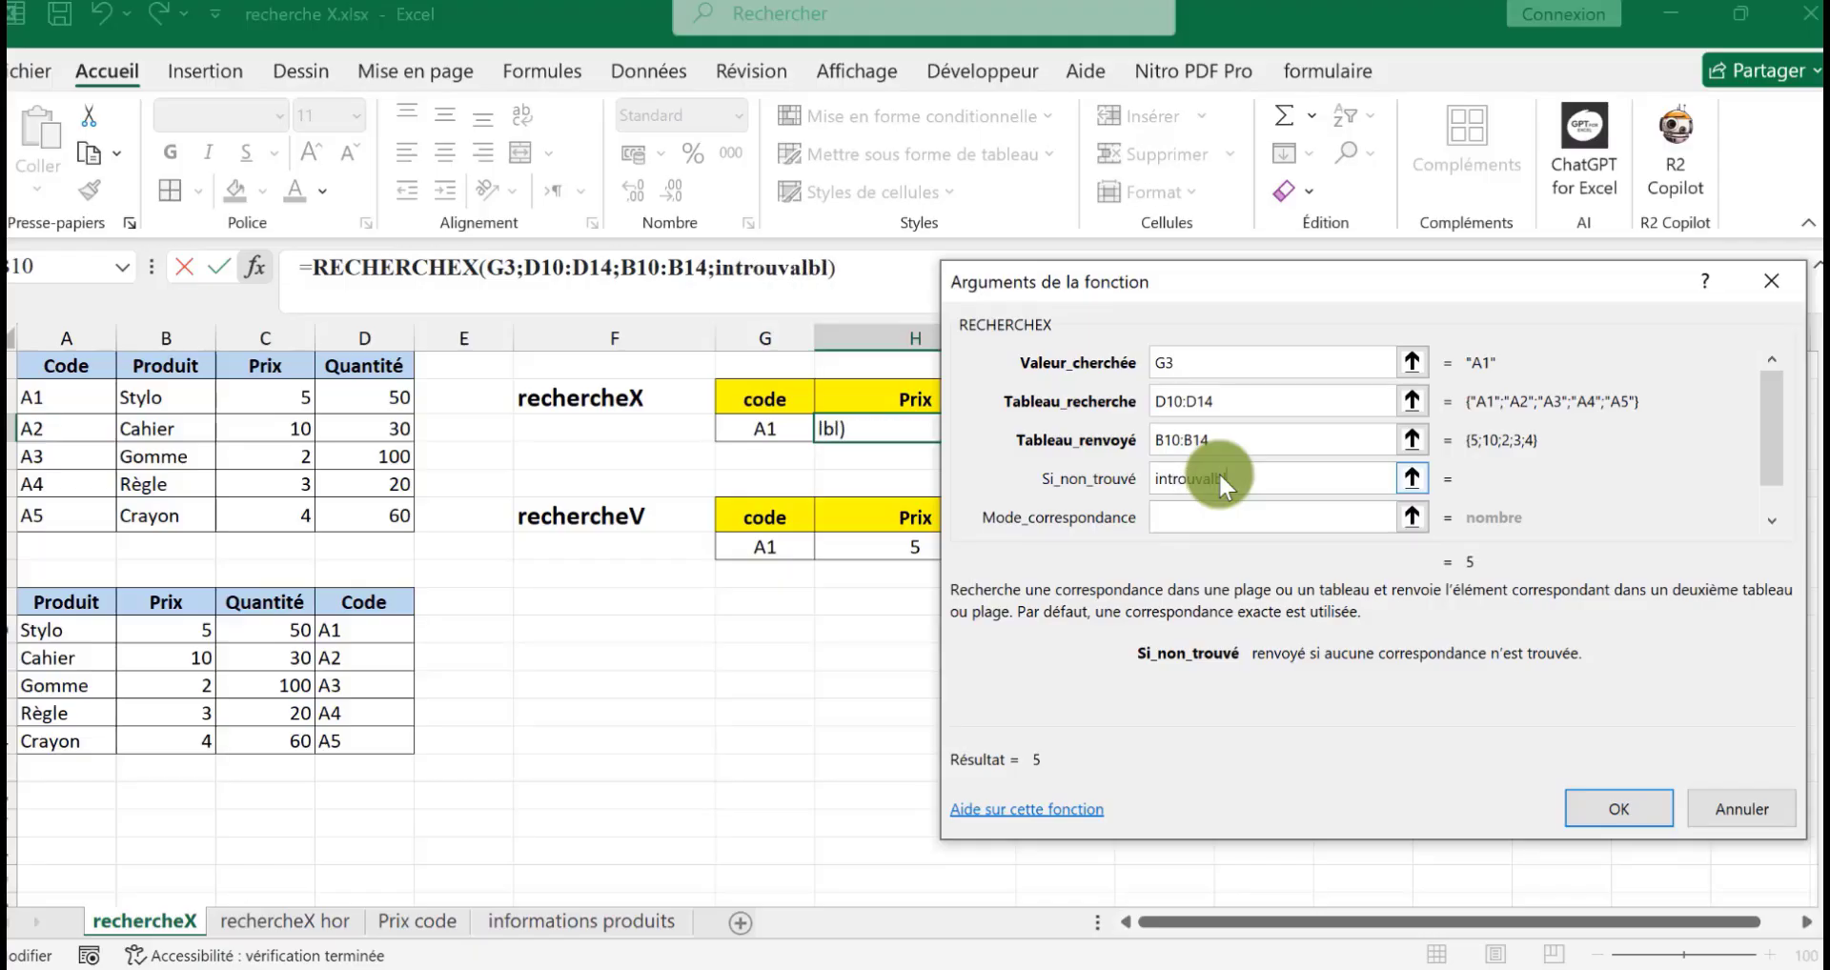
{"action": "key", "text": "BackSpace"}
{"action": "key", "text": "BackSpace"}
{"action": "key", "text": "BackSpace"}
{"action": "key", "text": "BackSpace"}
{"action": "type", "text": "ble"}
{"action": "left_click", "coordinate": [1599, 791]}
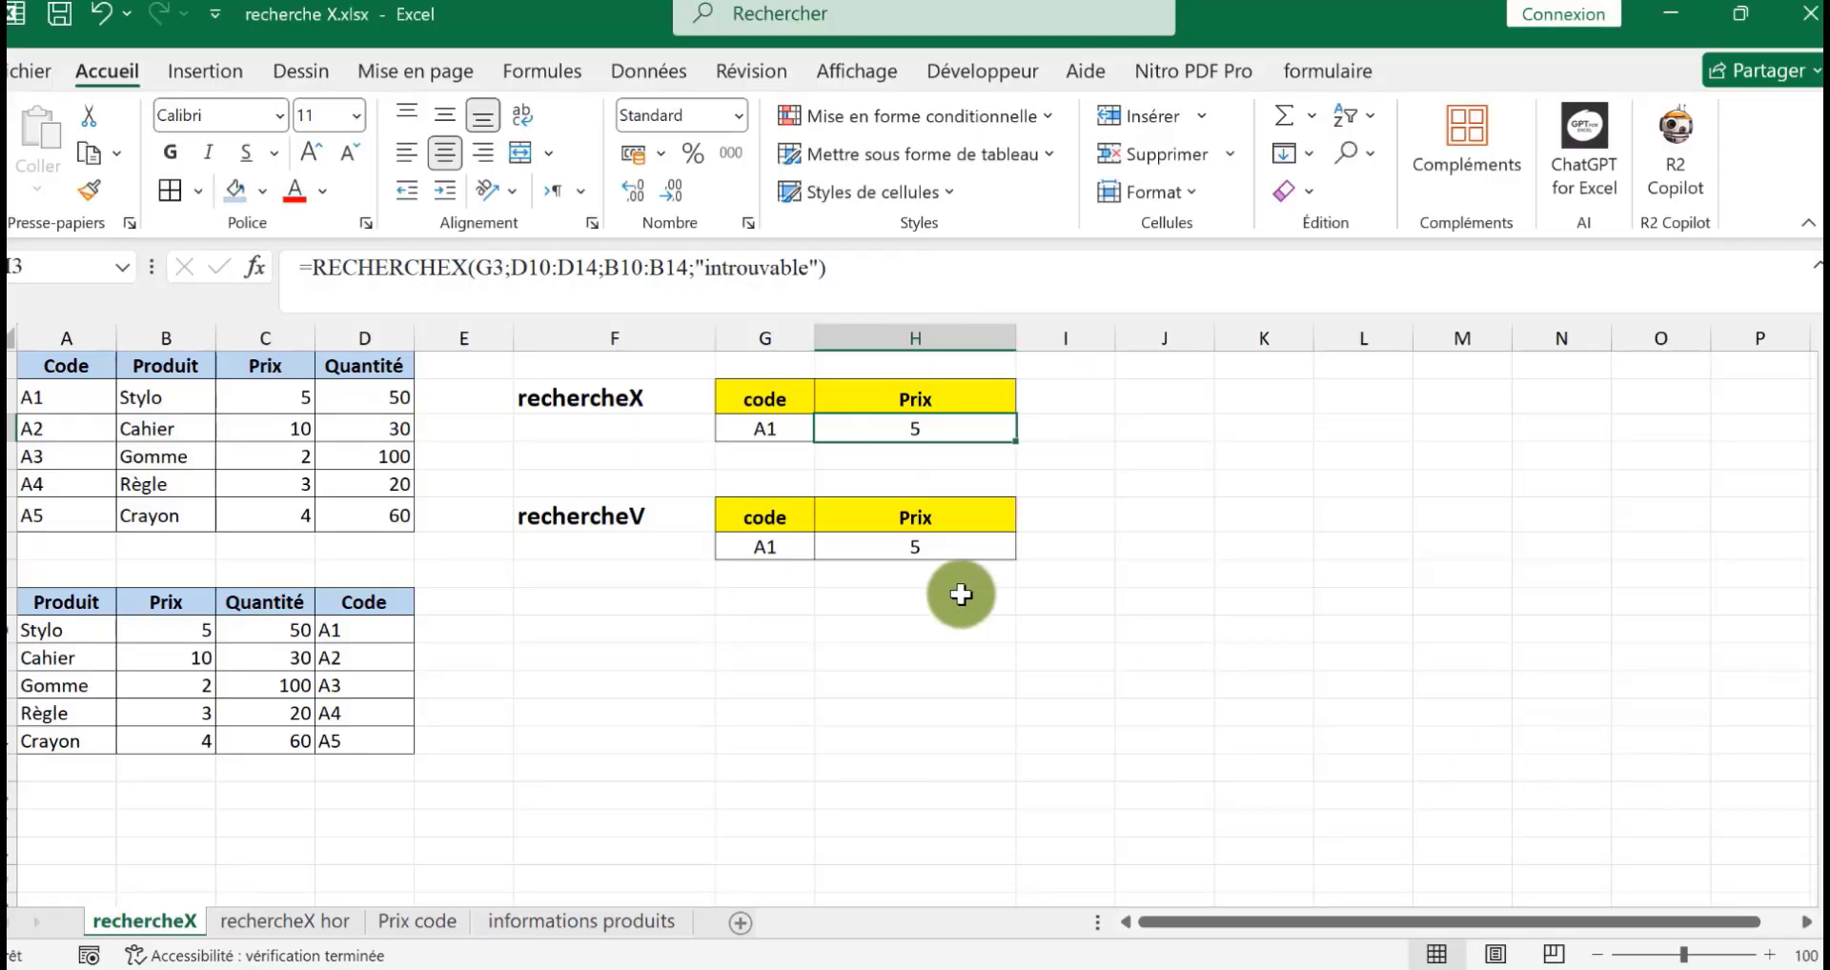
Step: Clear the formula in H7 and insert a new RECHERCHEV function there with G7 as Valeur_cherchée
{"action": "left_click", "coordinate": [896, 553]}
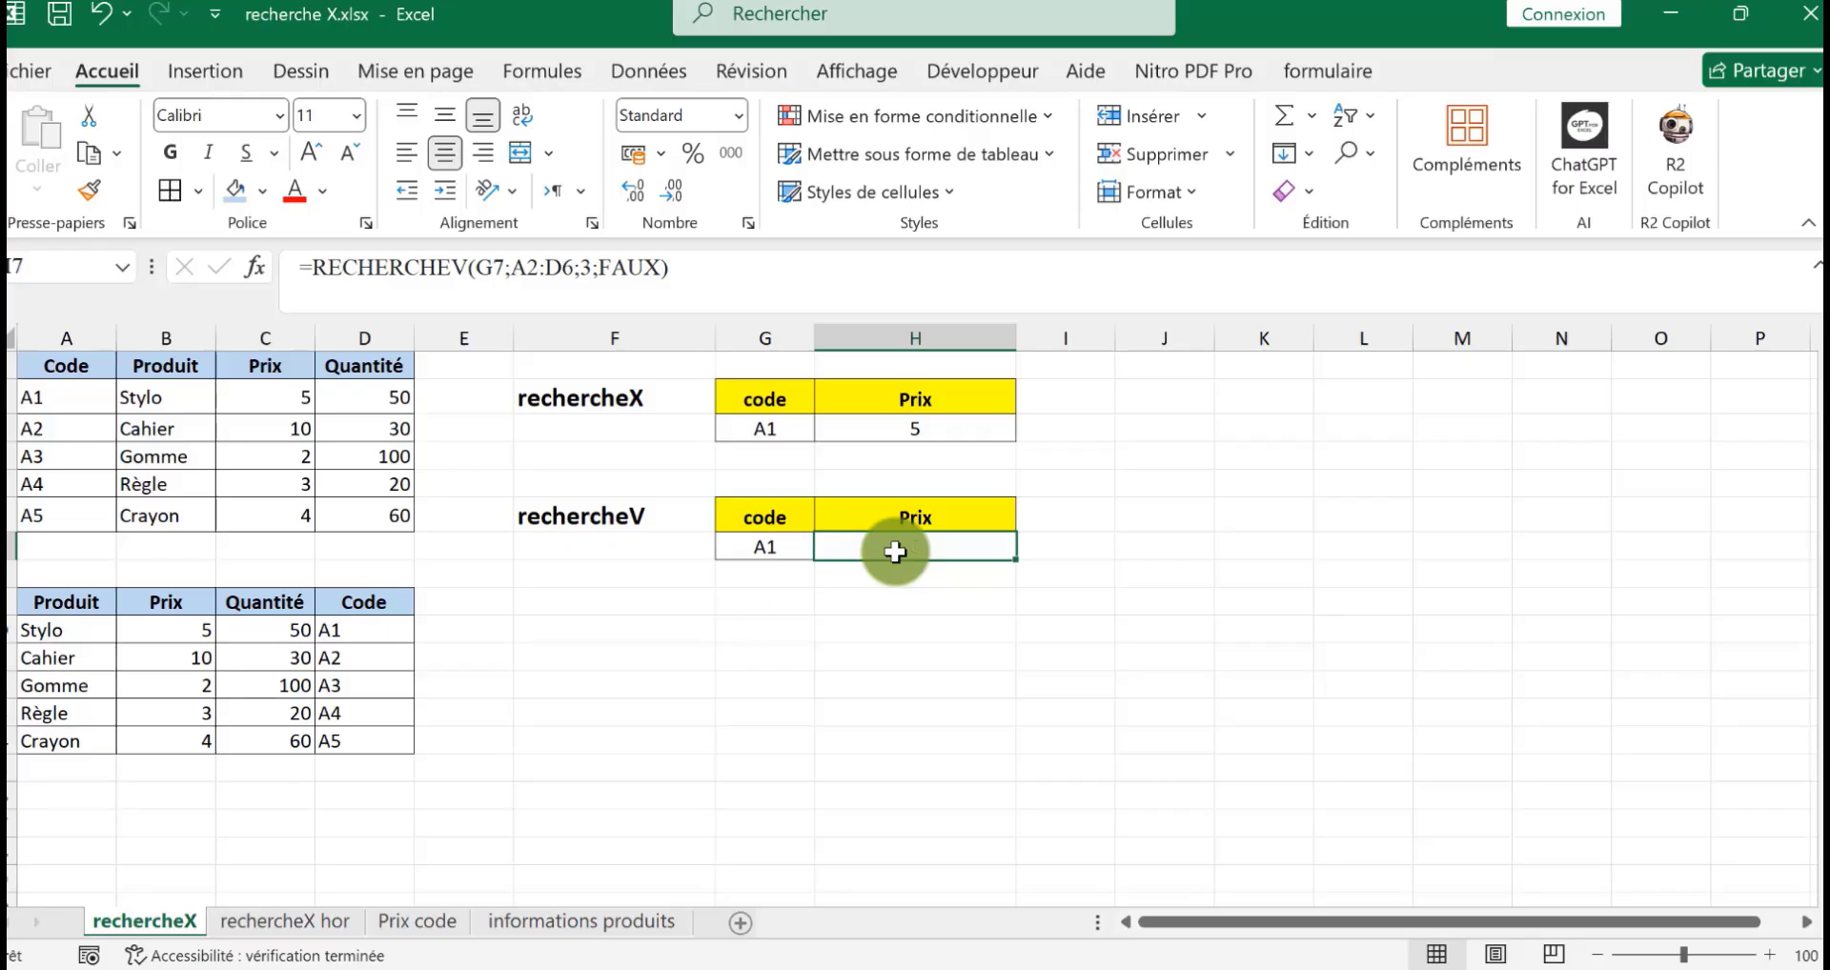
{"action": "key", "text": "Delete"}
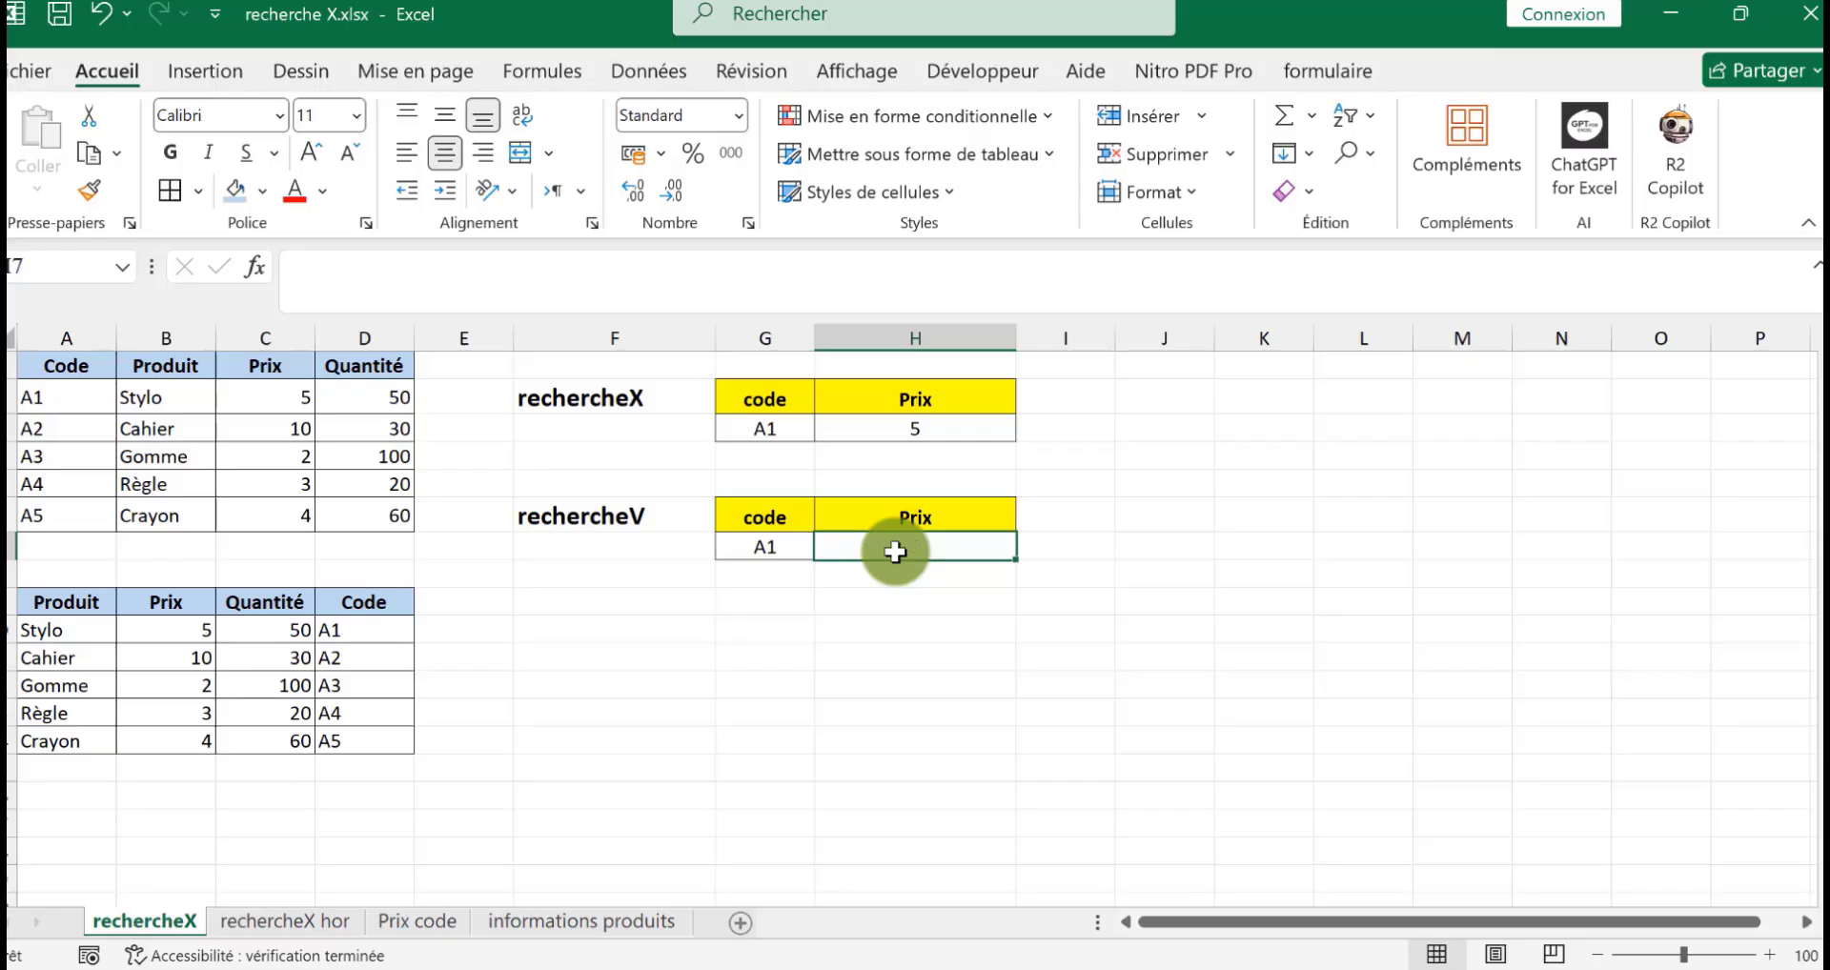
{"action": "left_click", "coordinate": [252, 268]}
{"action": "left_click", "coordinate": [1185, 513]}
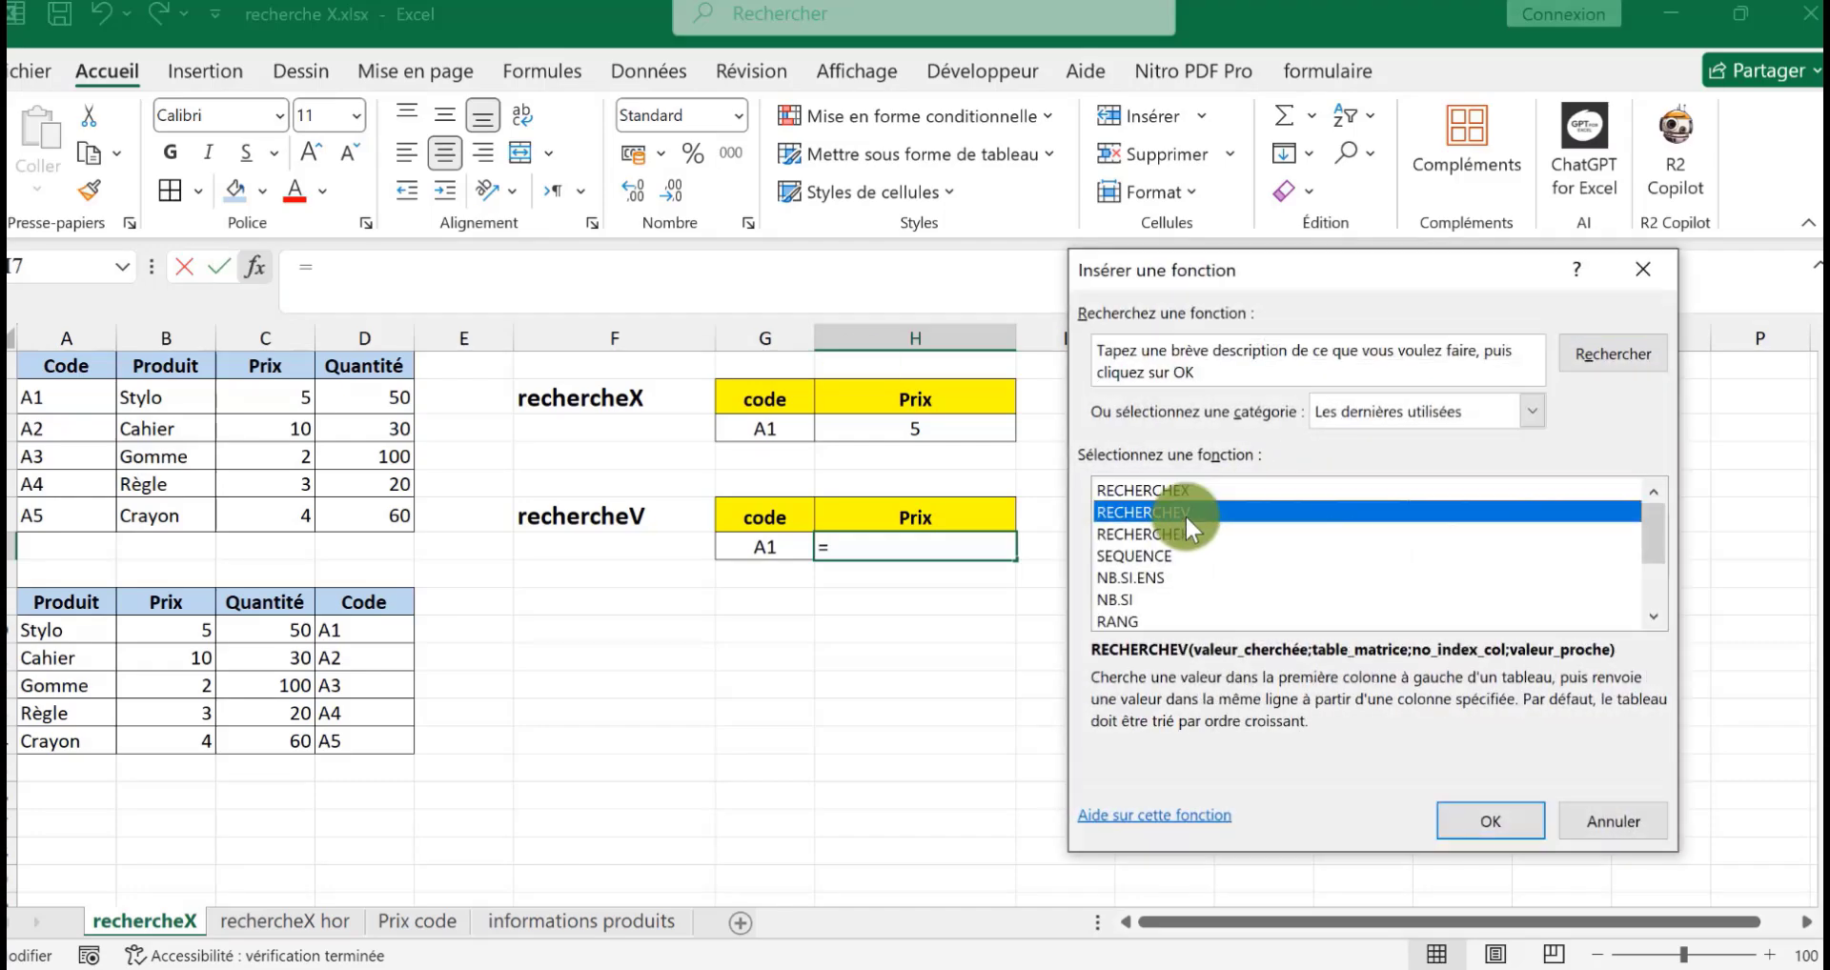
{"action": "left_click", "coordinate": [1474, 816]}
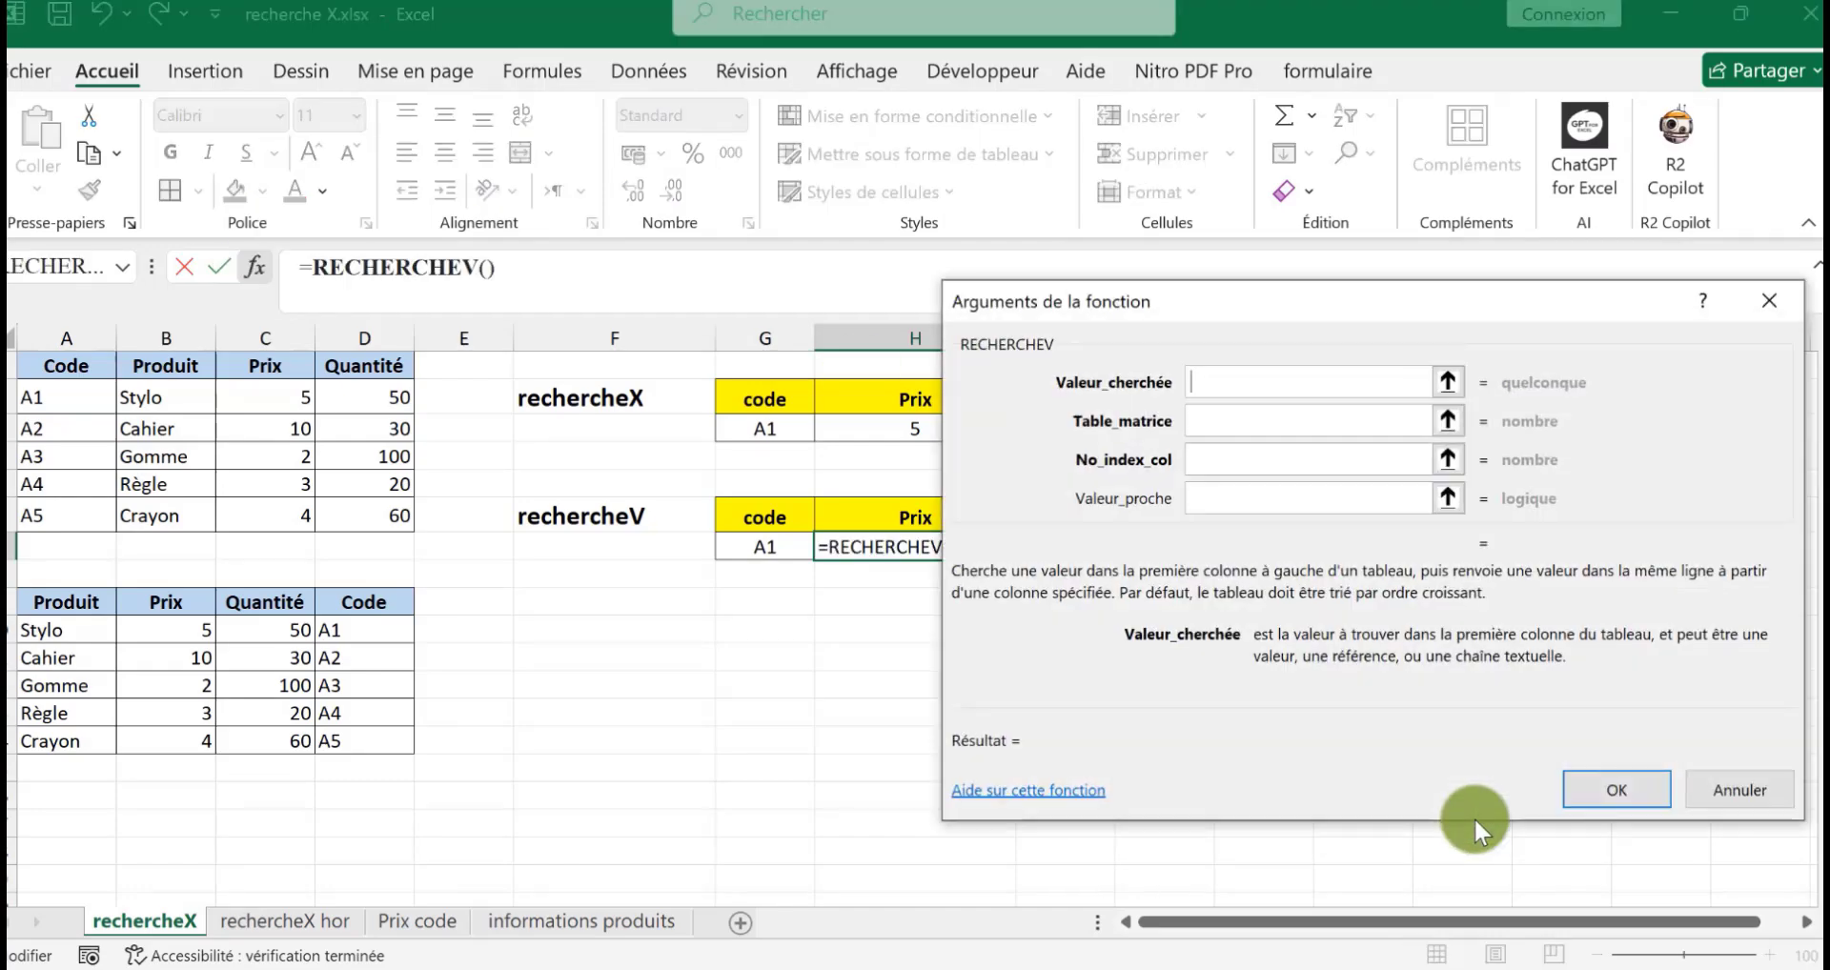
{"action": "left_click", "coordinate": [783, 547]}
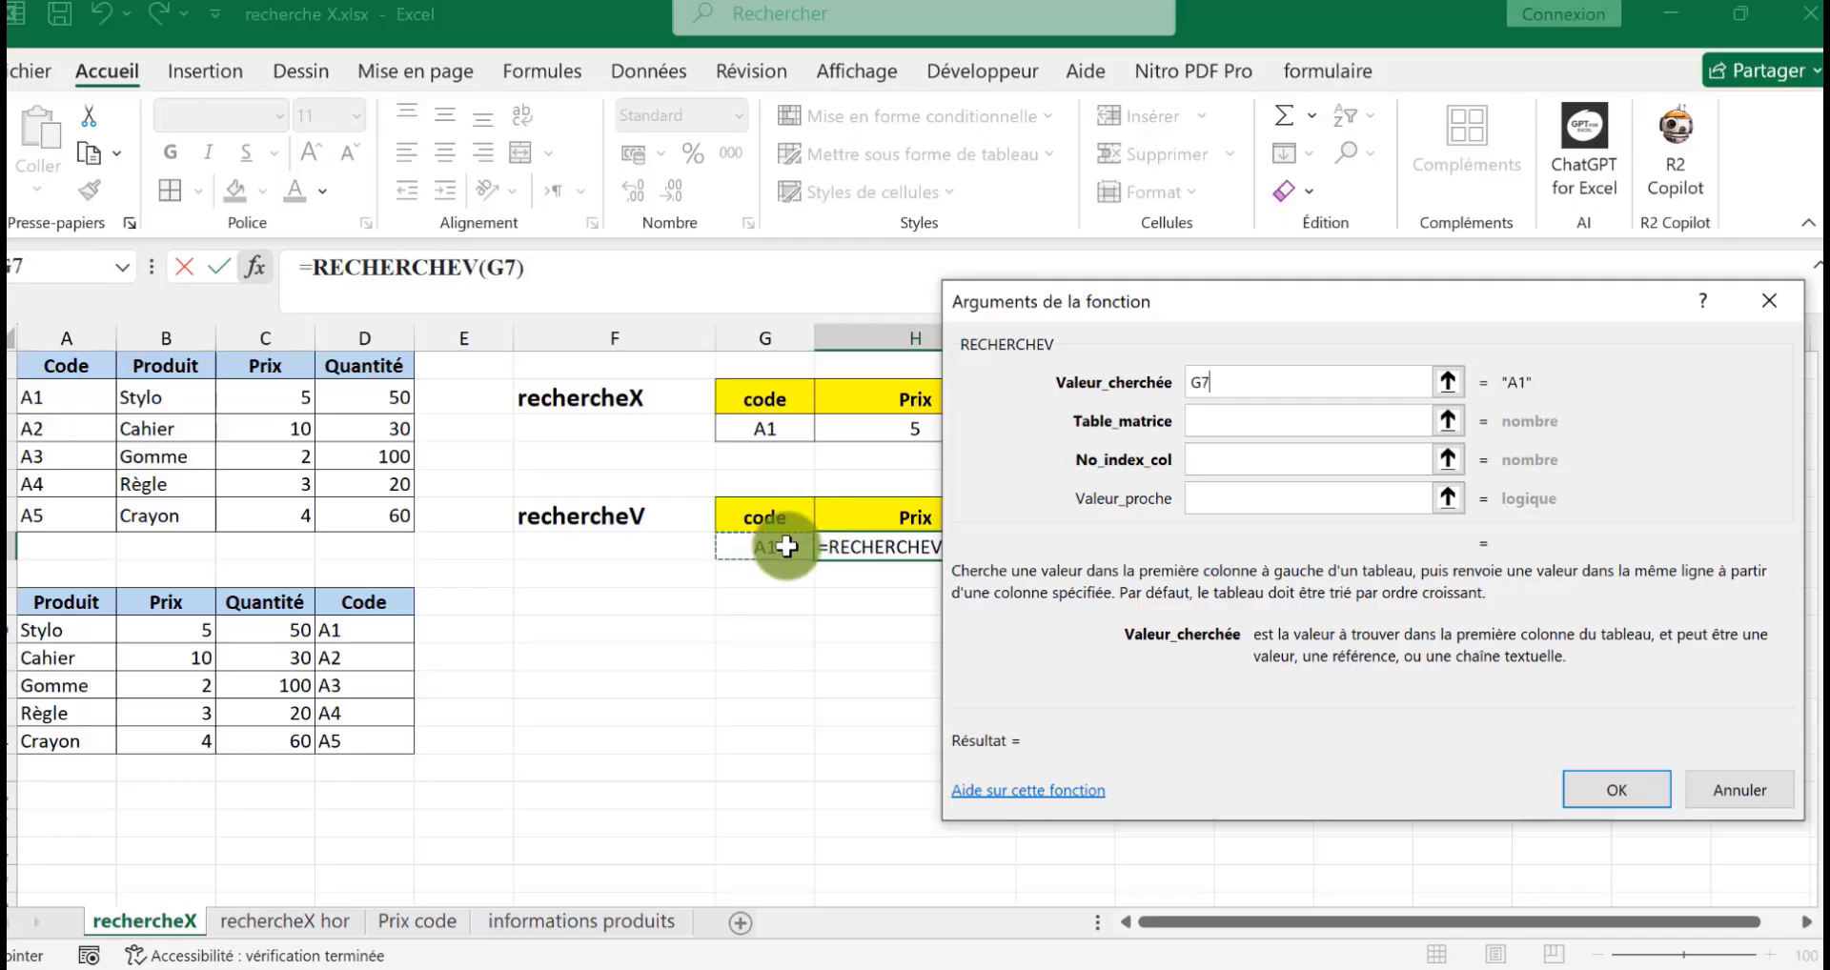
Step: Set RECHERCHEV's Table_matrice to A10:D14, No_index_col to 2 and Valeur_proche to FAUX, and finish the formula in H7
{"action": "left_click", "coordinate": [1214, 419]}
{"action": "left_click_drag", "start_coordinate": [102, 629], "coordinate": [330, 731]}
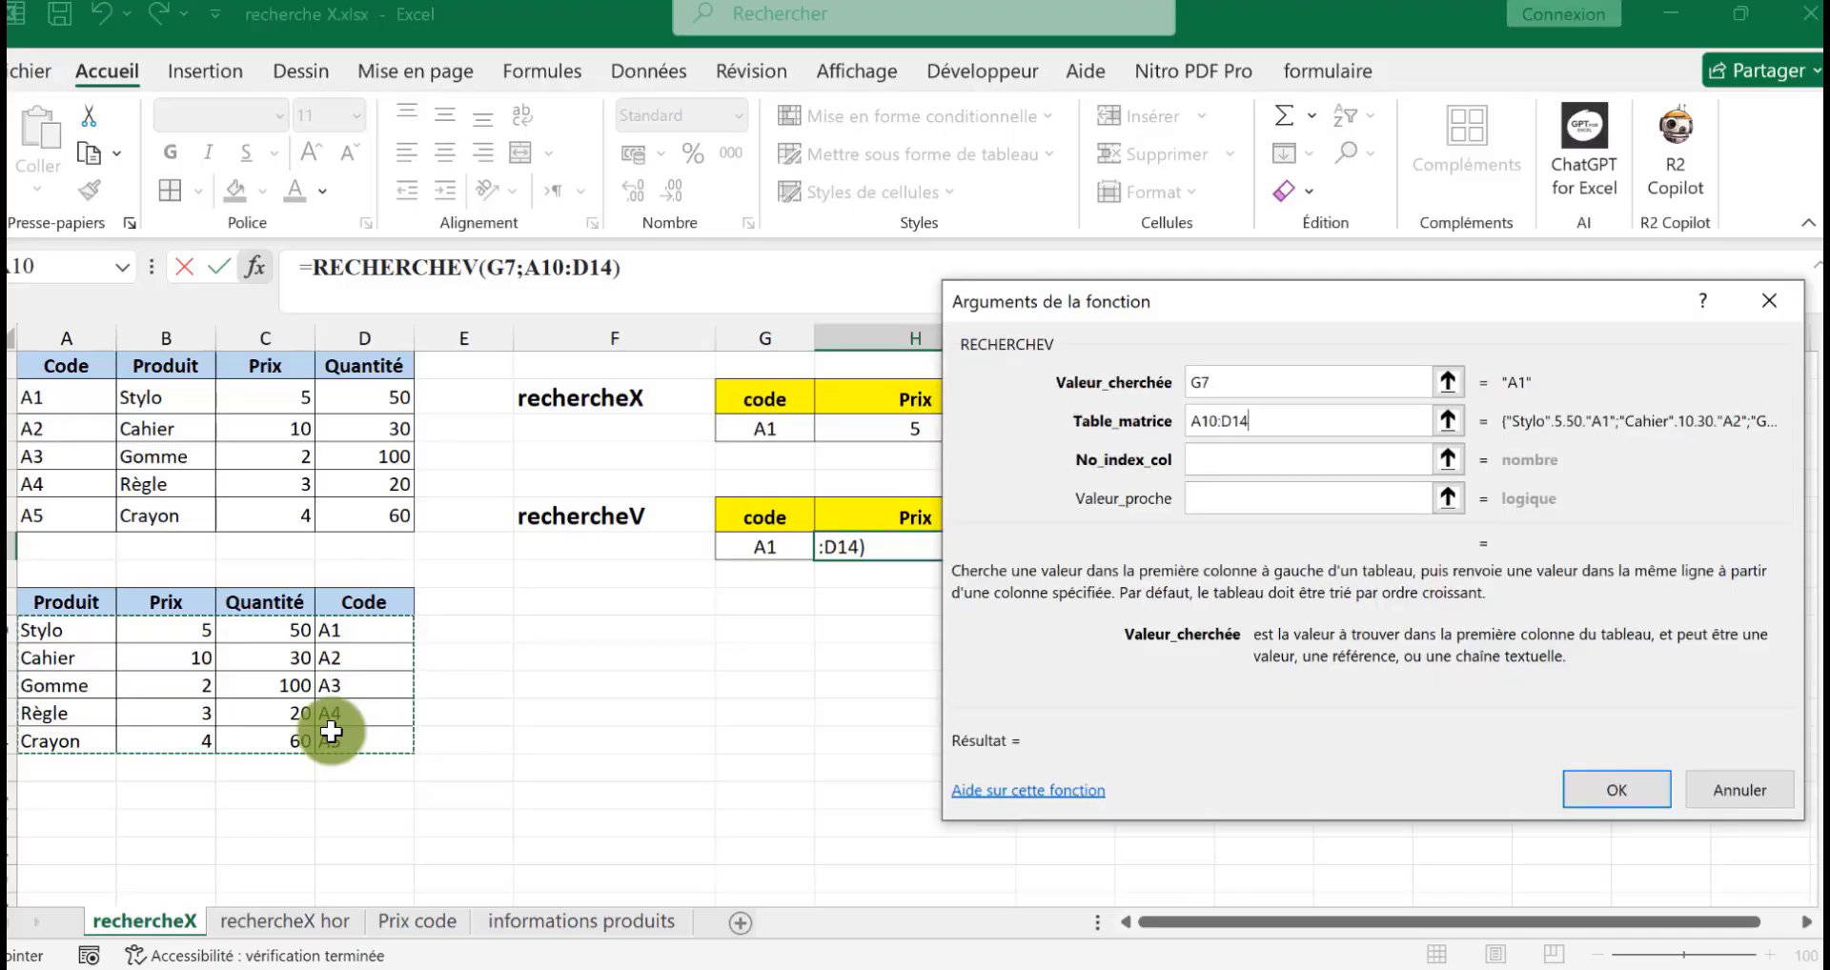
{"action": "left_click", "coordinate": [1244, 463]}
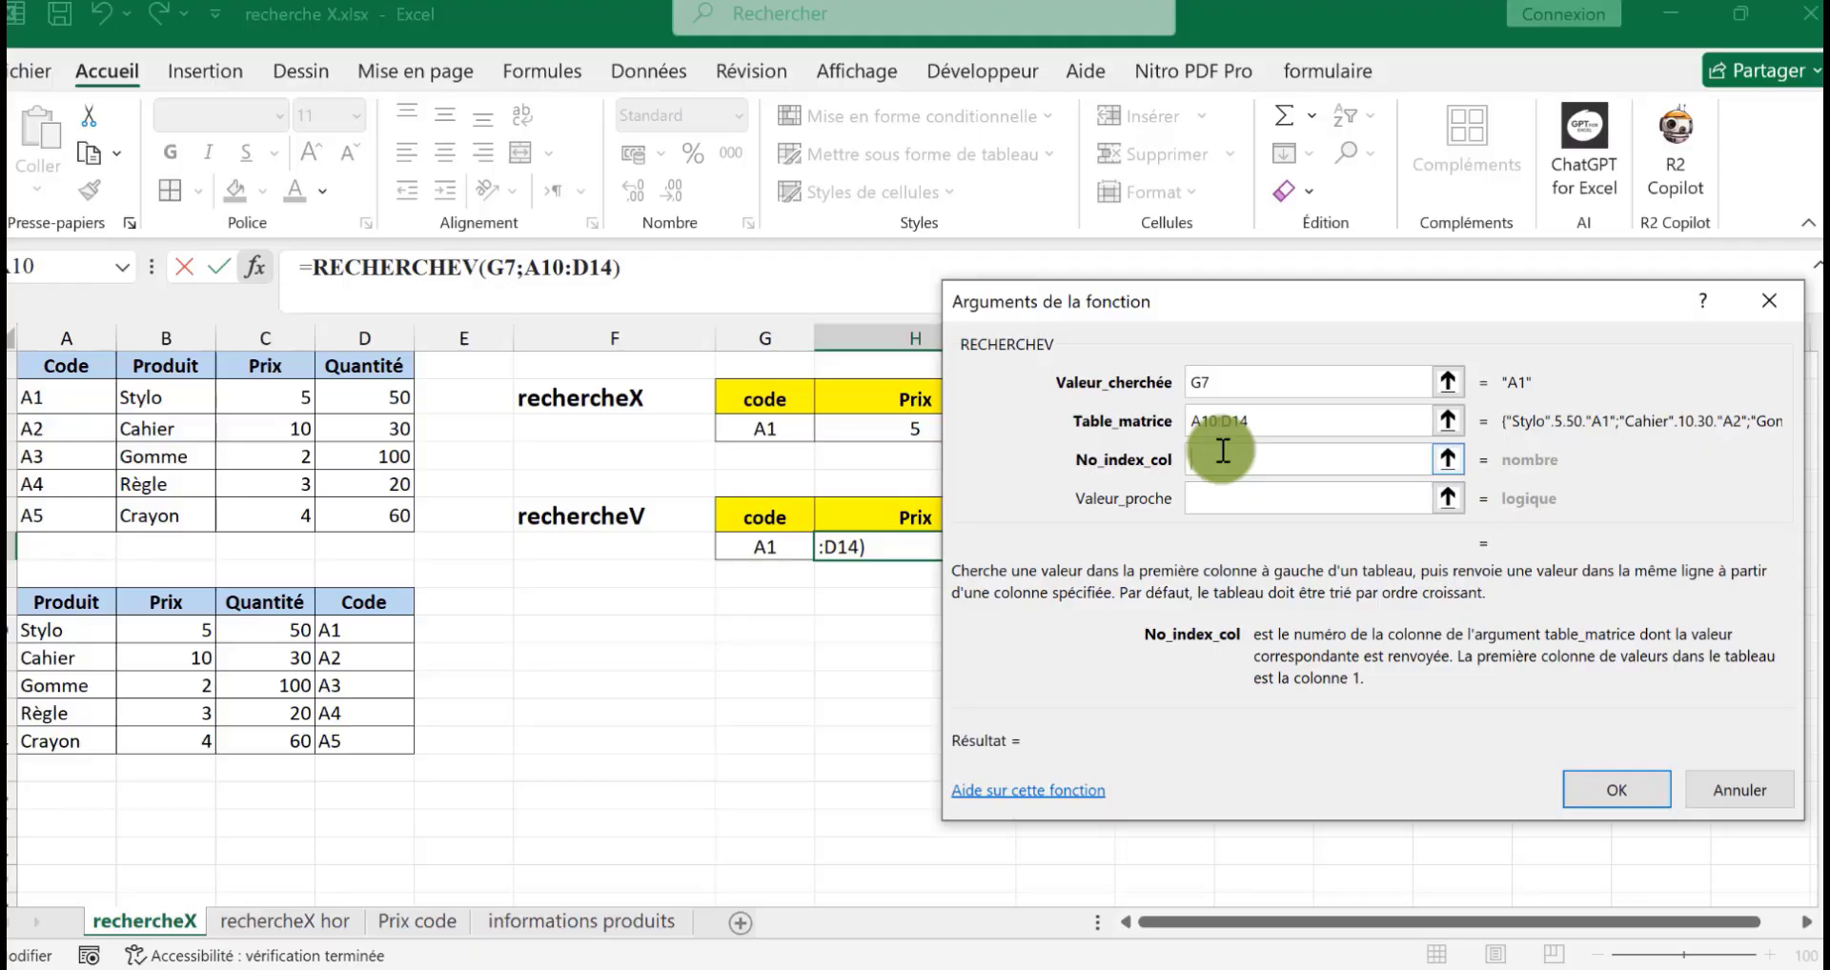
{"action": "type", "text": "2"}
{"action": "left_click", "coordinate": [1222, 493]}
{"action": "type", "text": "Faux"}
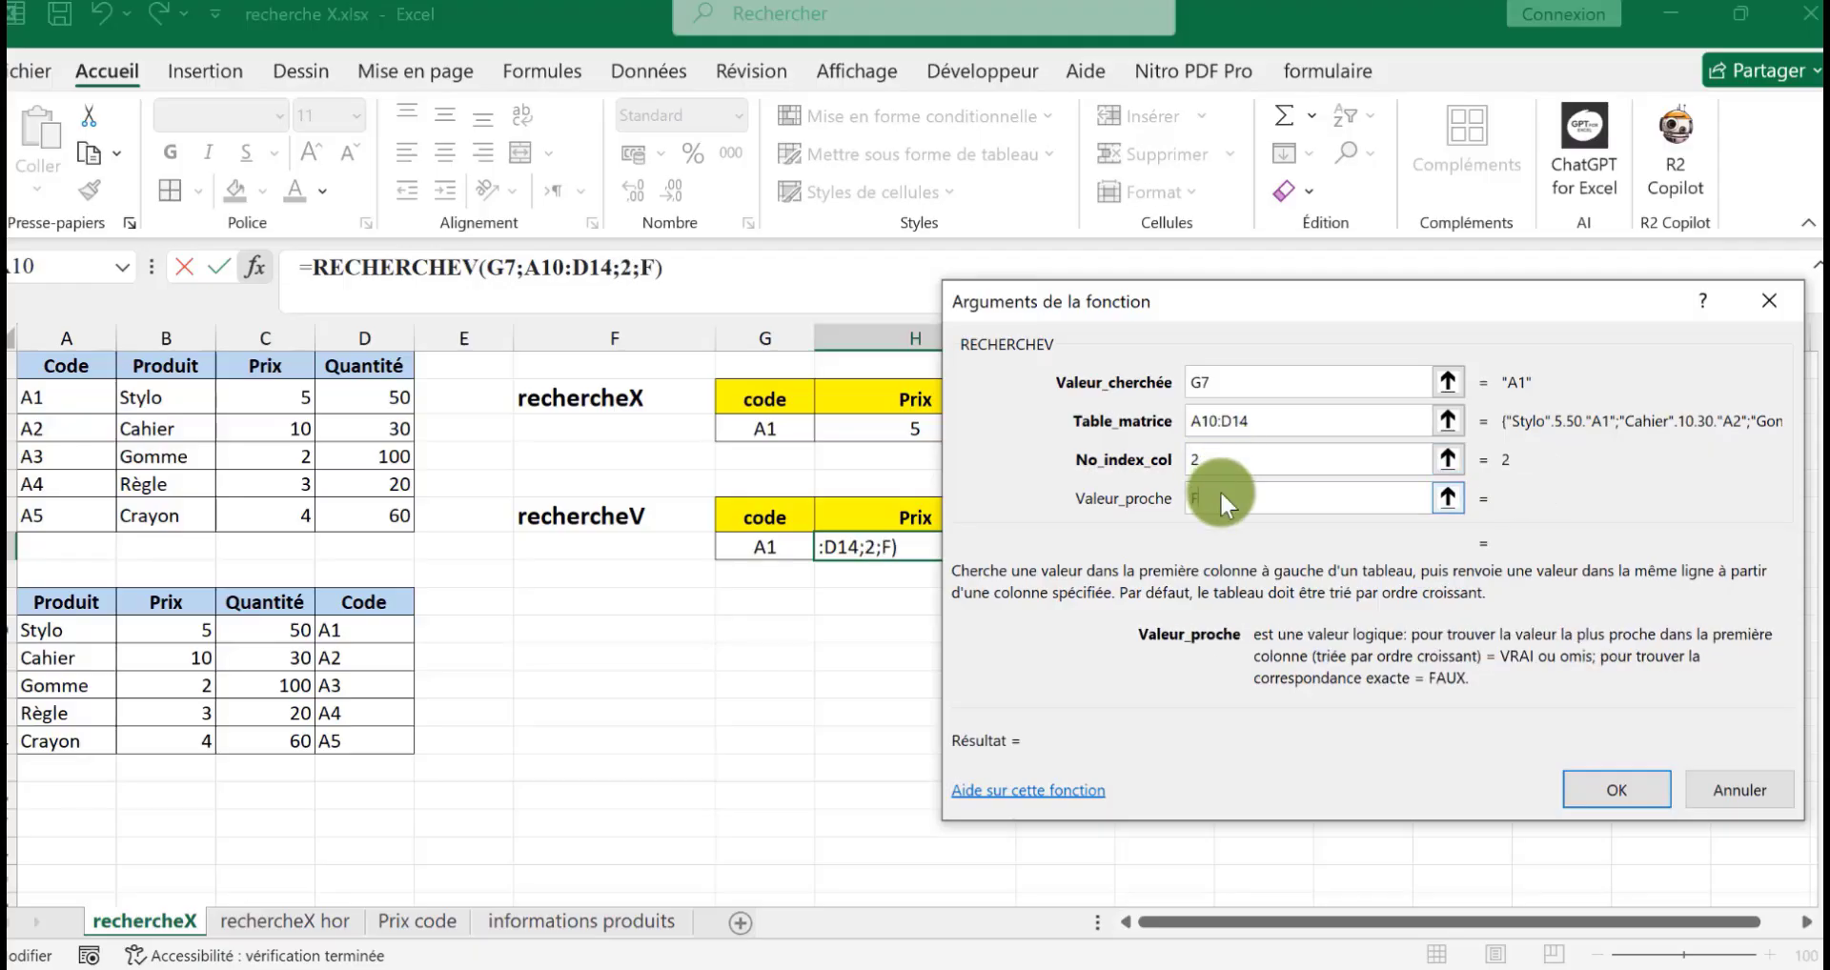
{"action": "left_click", "coordinate": [1601, 776]}
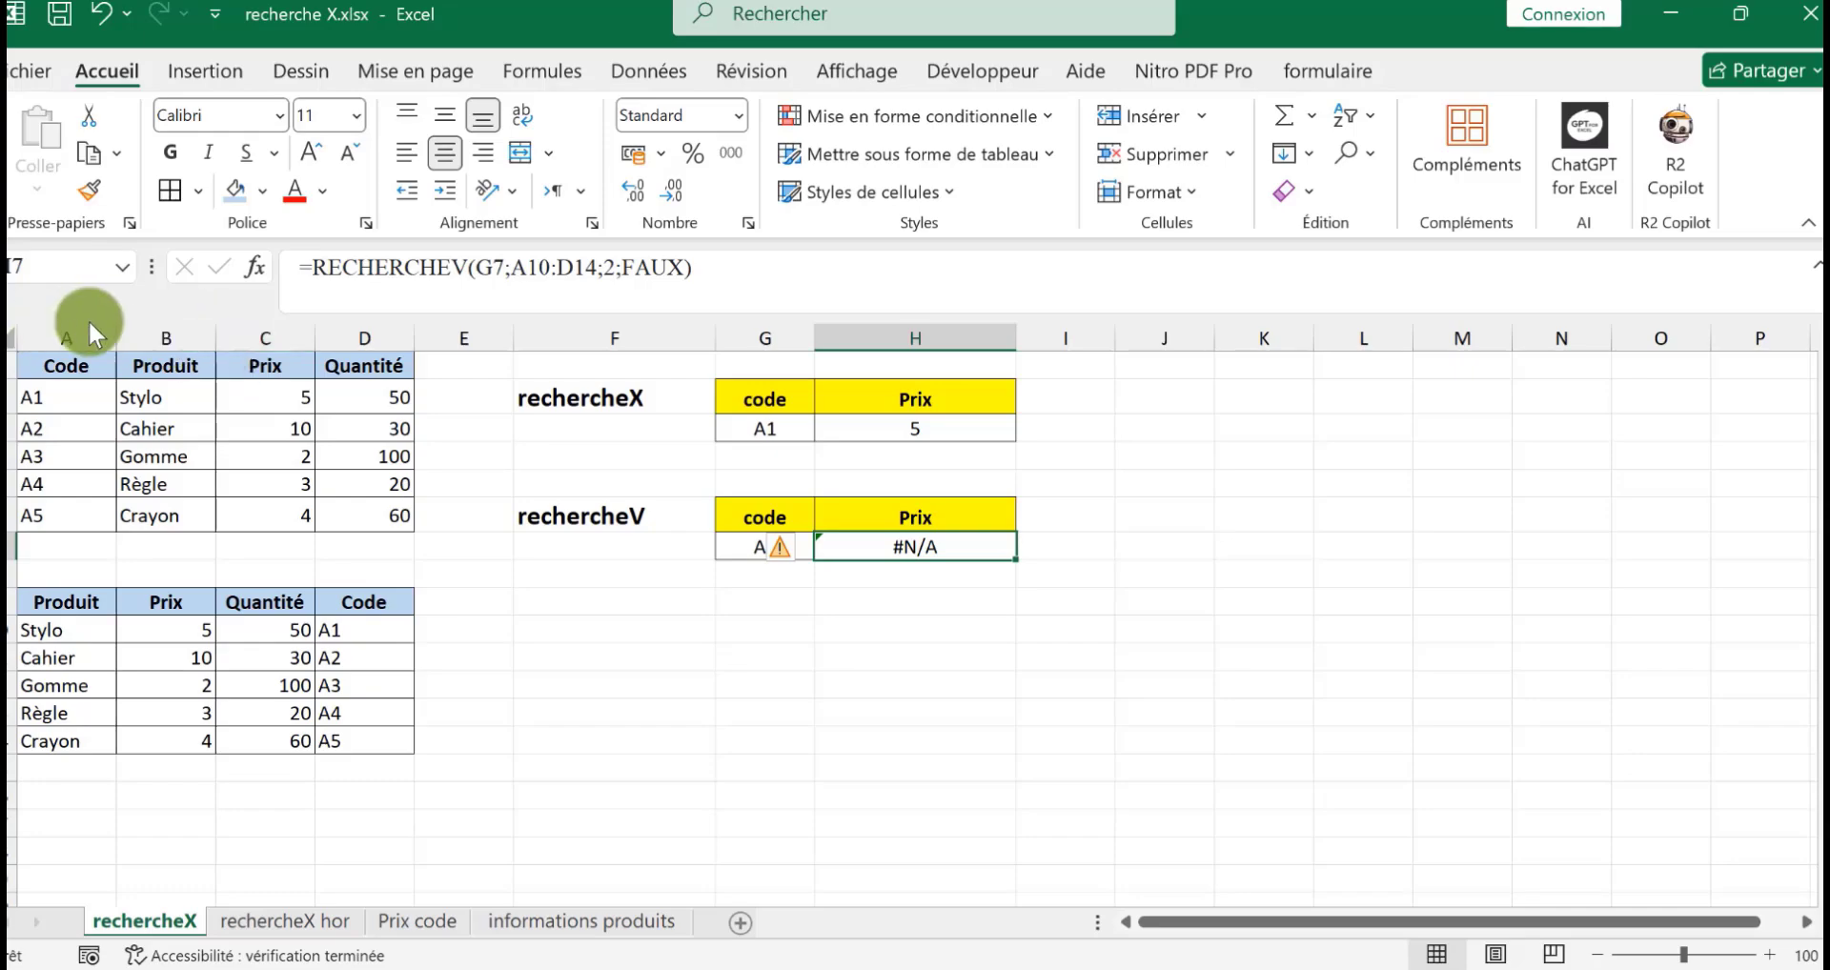
{"action": "left_click", "coordinate": [569, 521]}
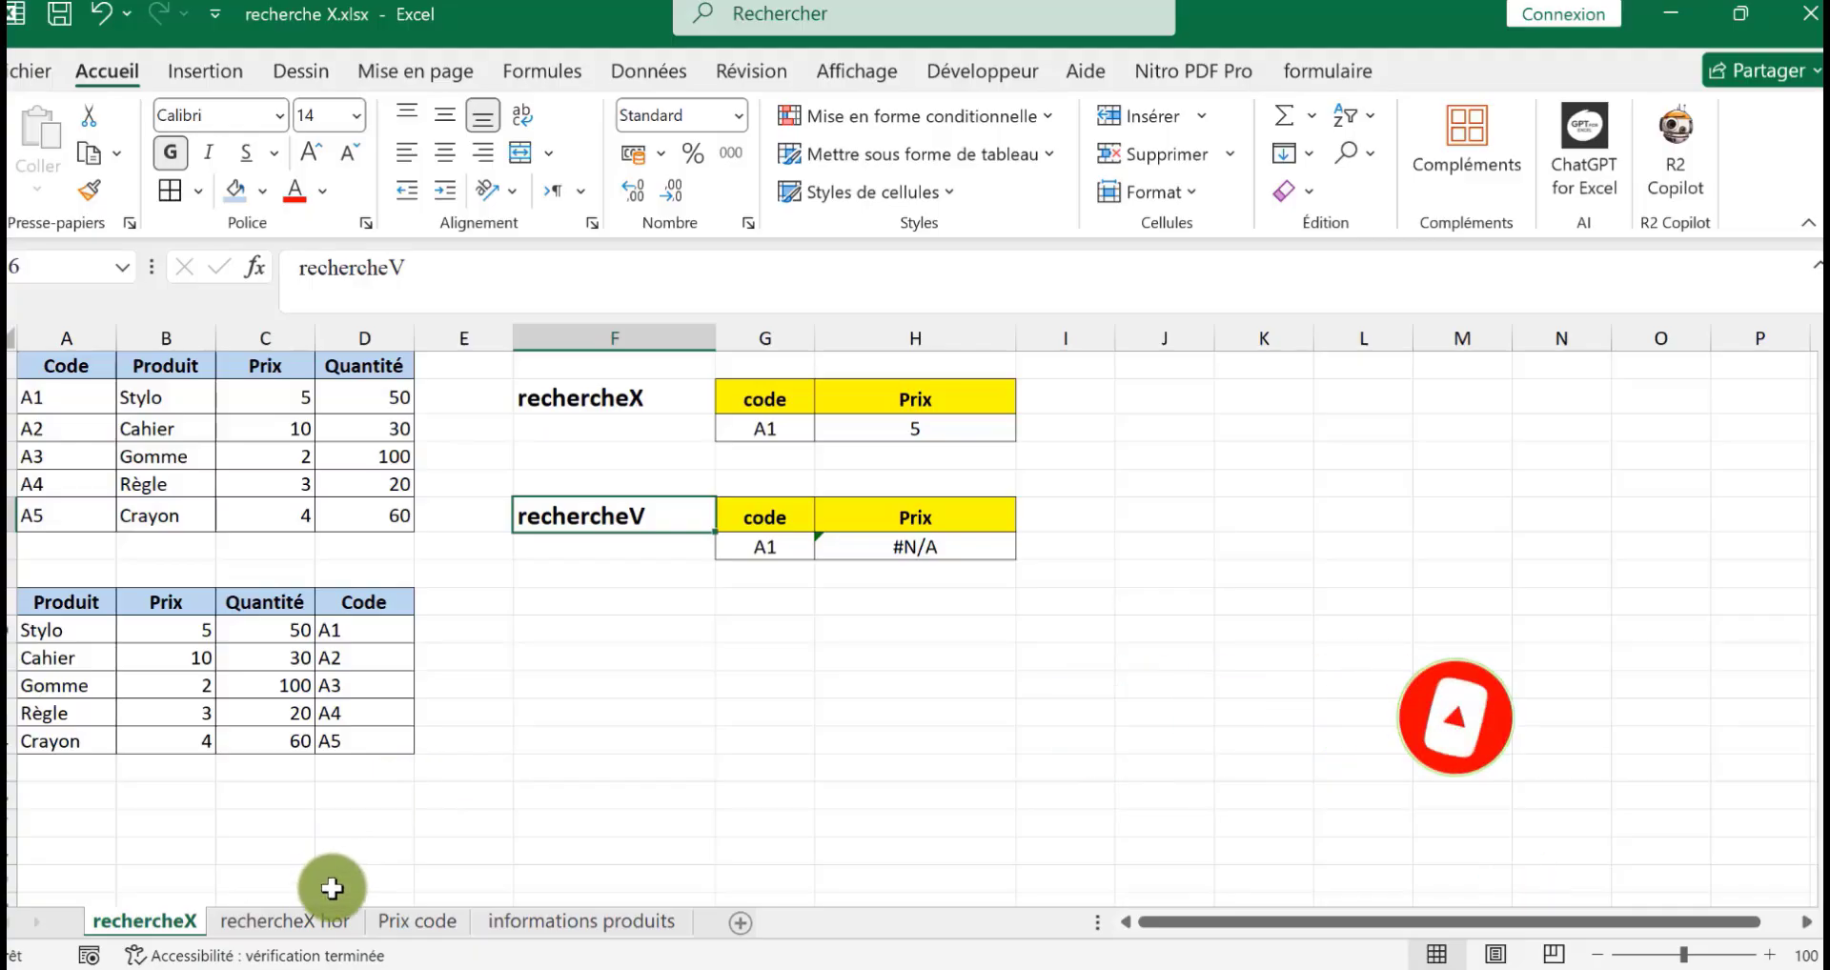
Step: On the rechercheX hor sheet, enter the code A2 in cell B10
{"action": "left_click", "coordinate": [317, 925]}
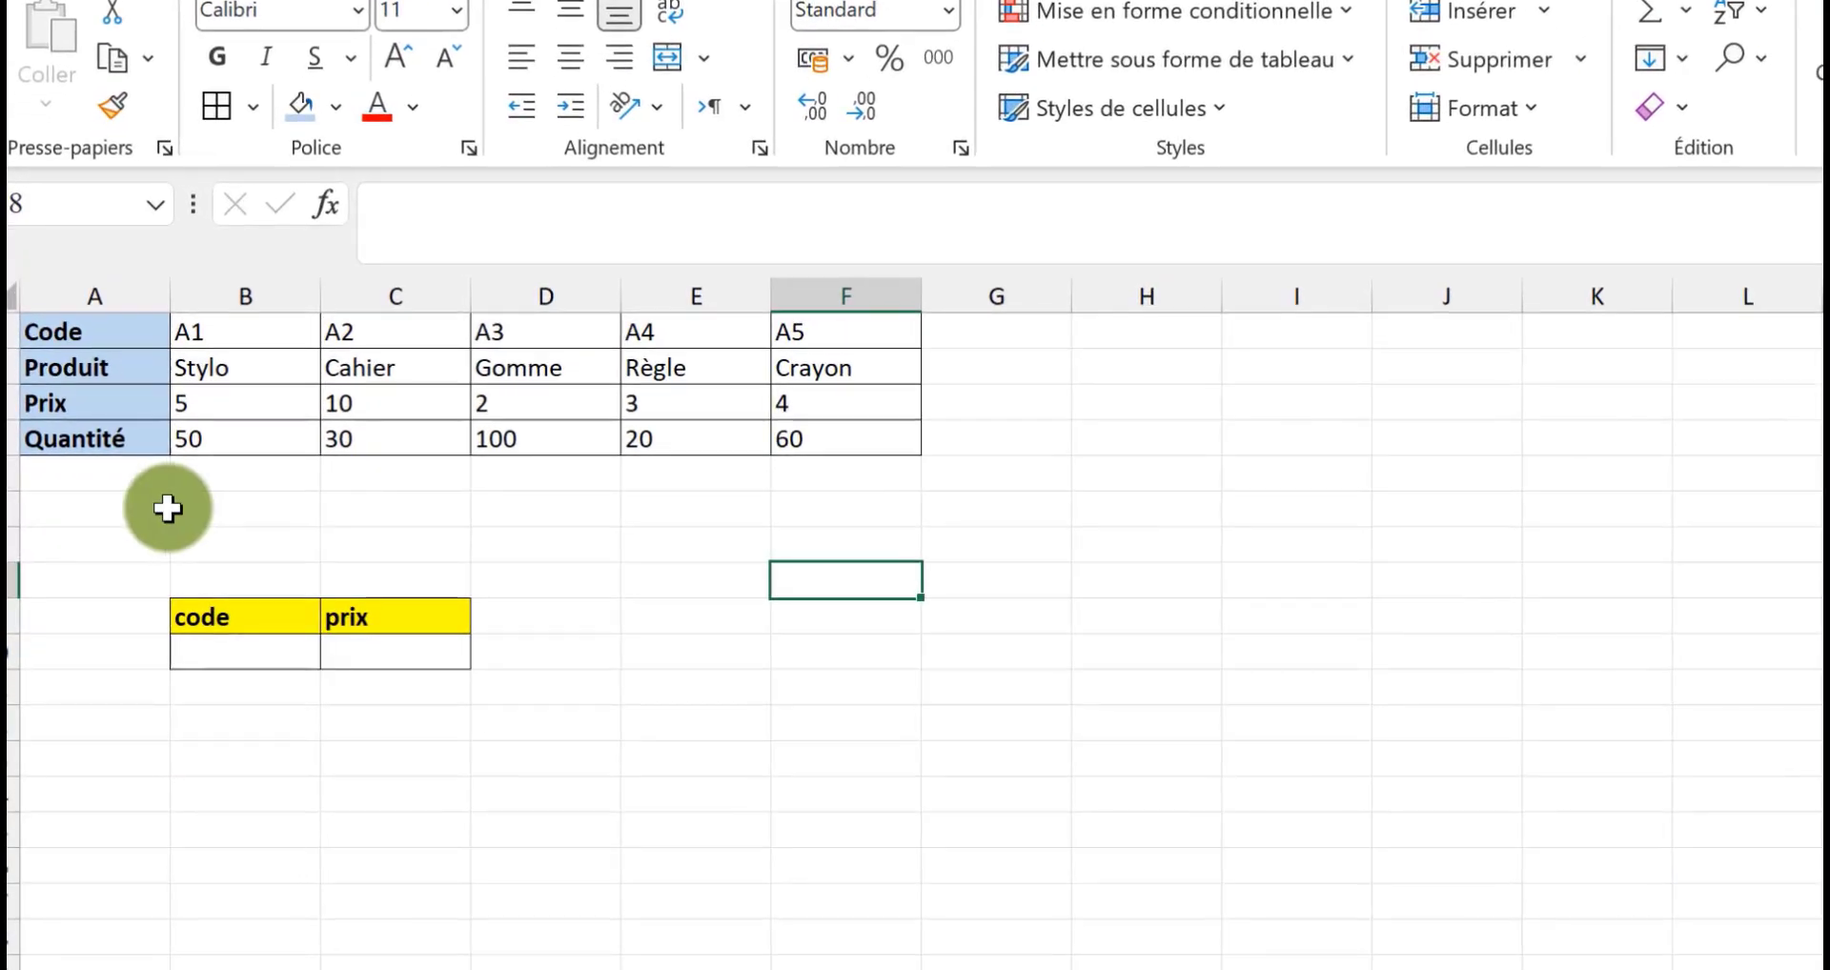
{"action": "left_click", "coordinate": [231, 645]}
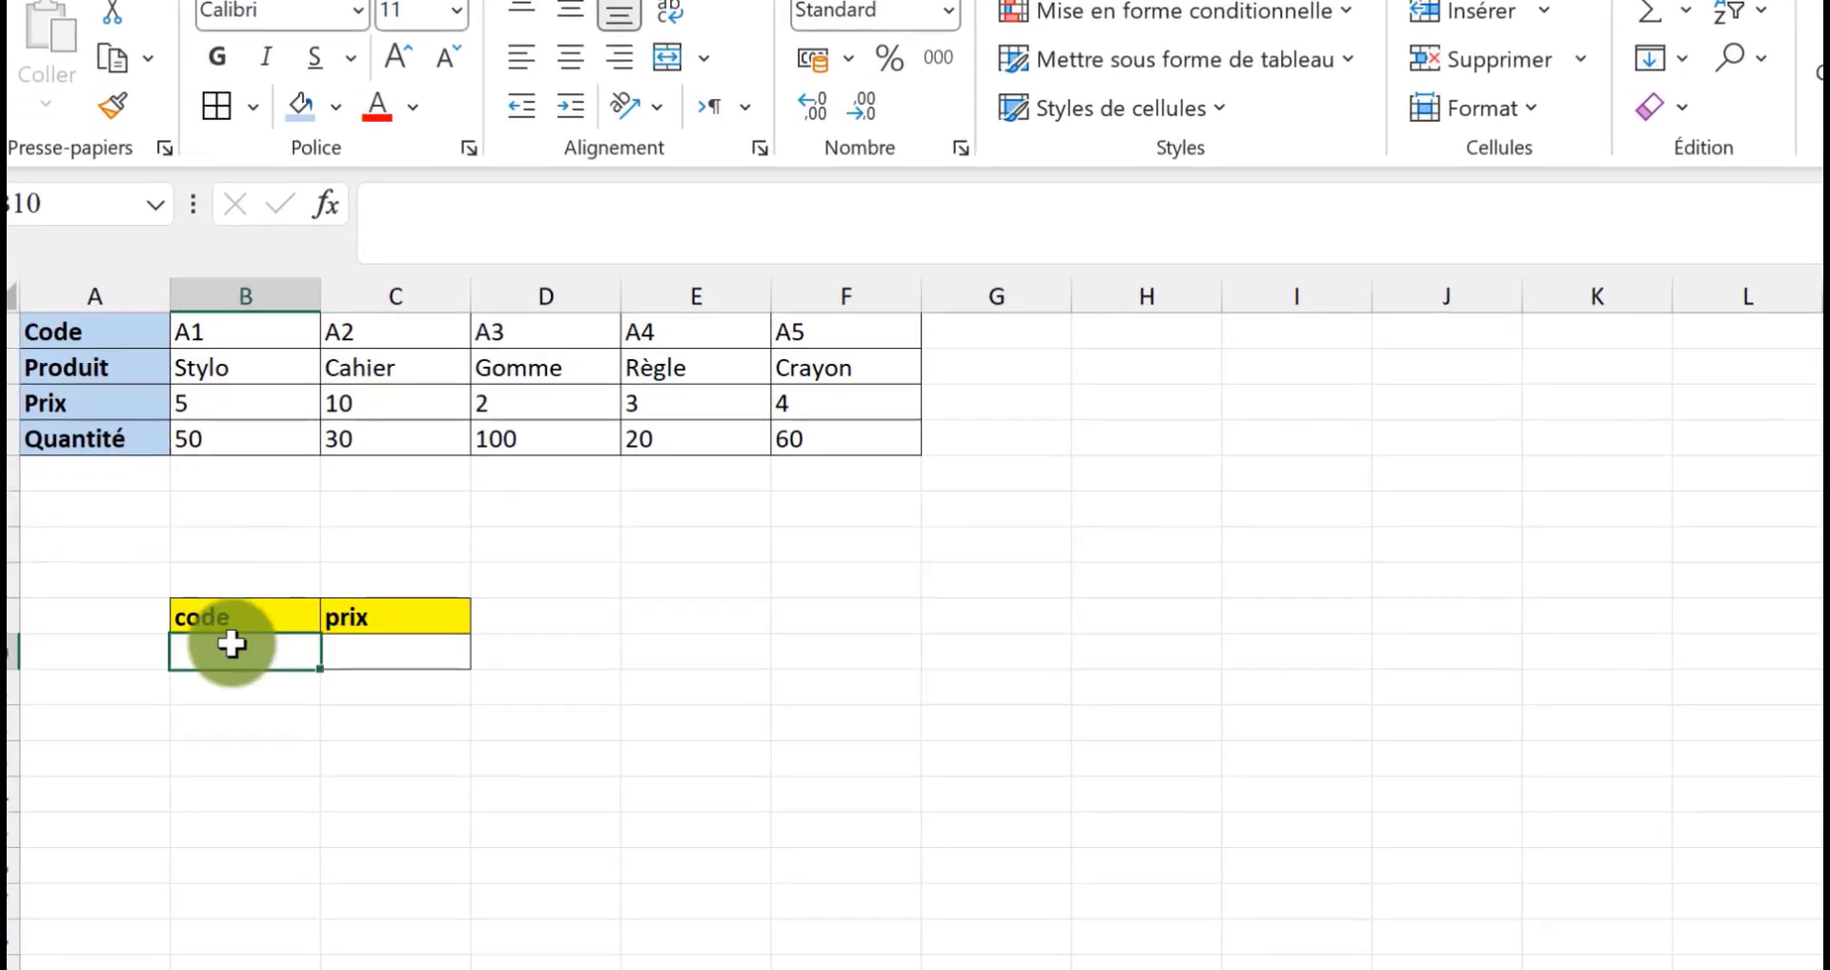
{"action": "type", "text": "Q"}
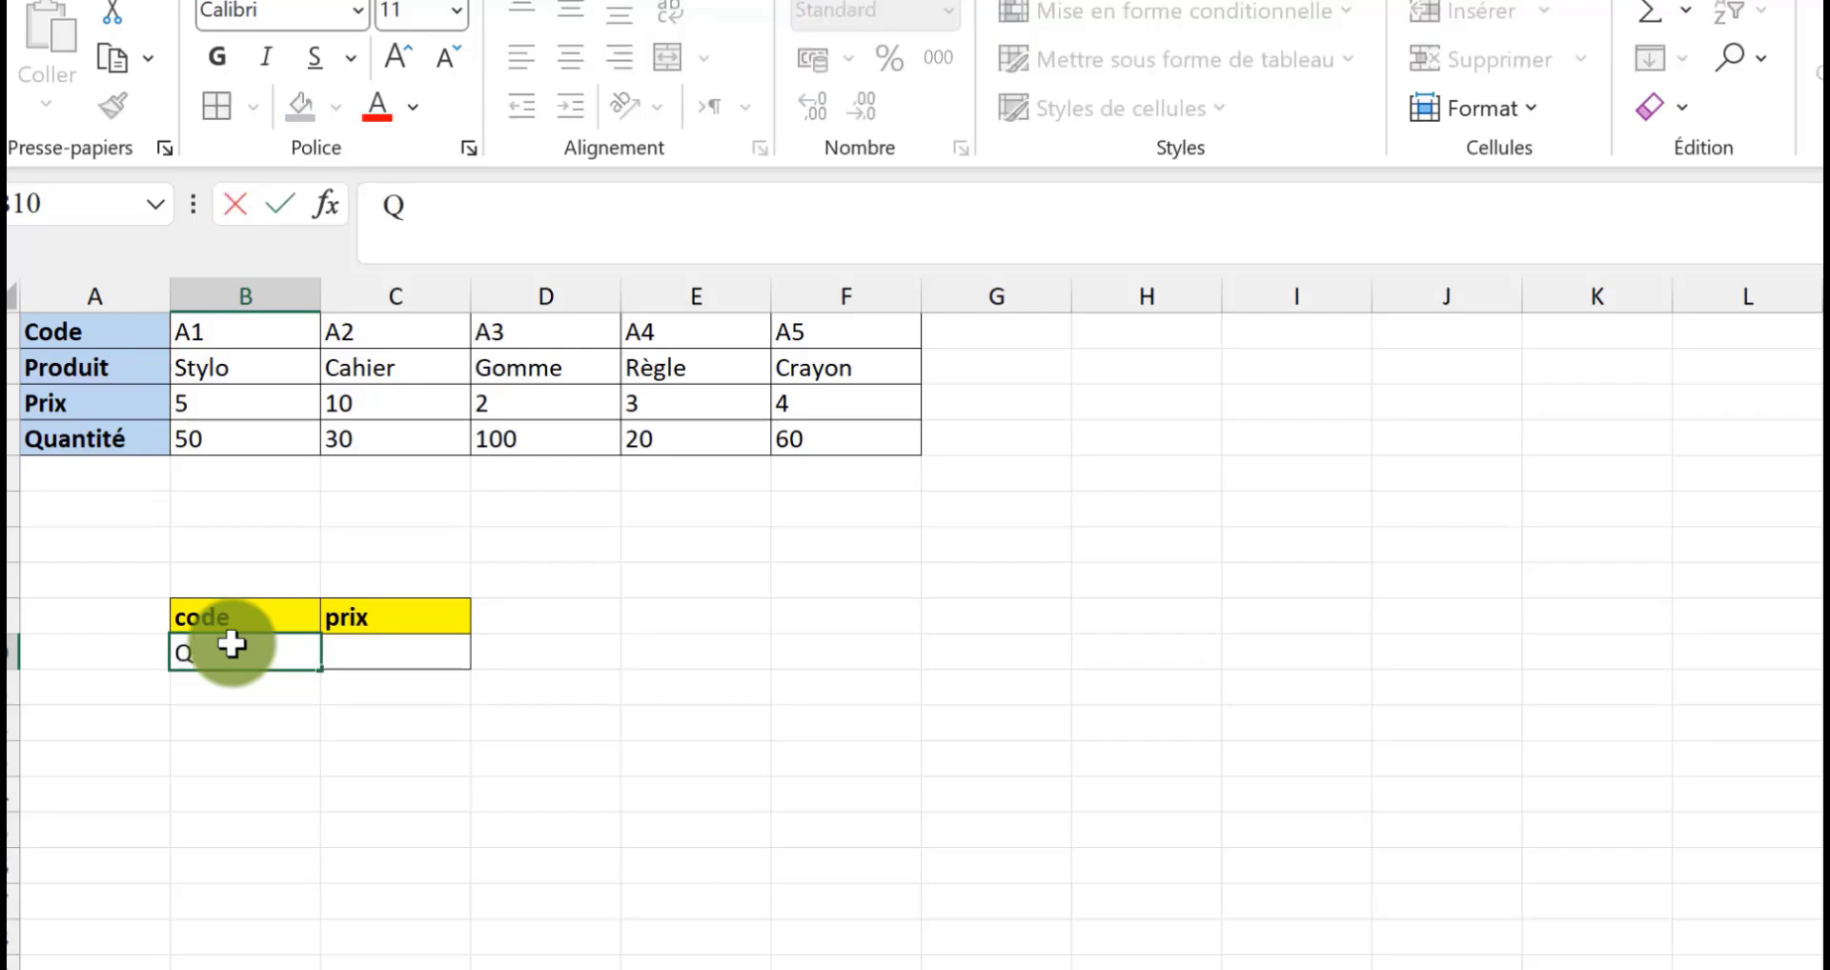
{"action": "key", "text": "BackSpace"}
{"action": "type", "text": "A2"}
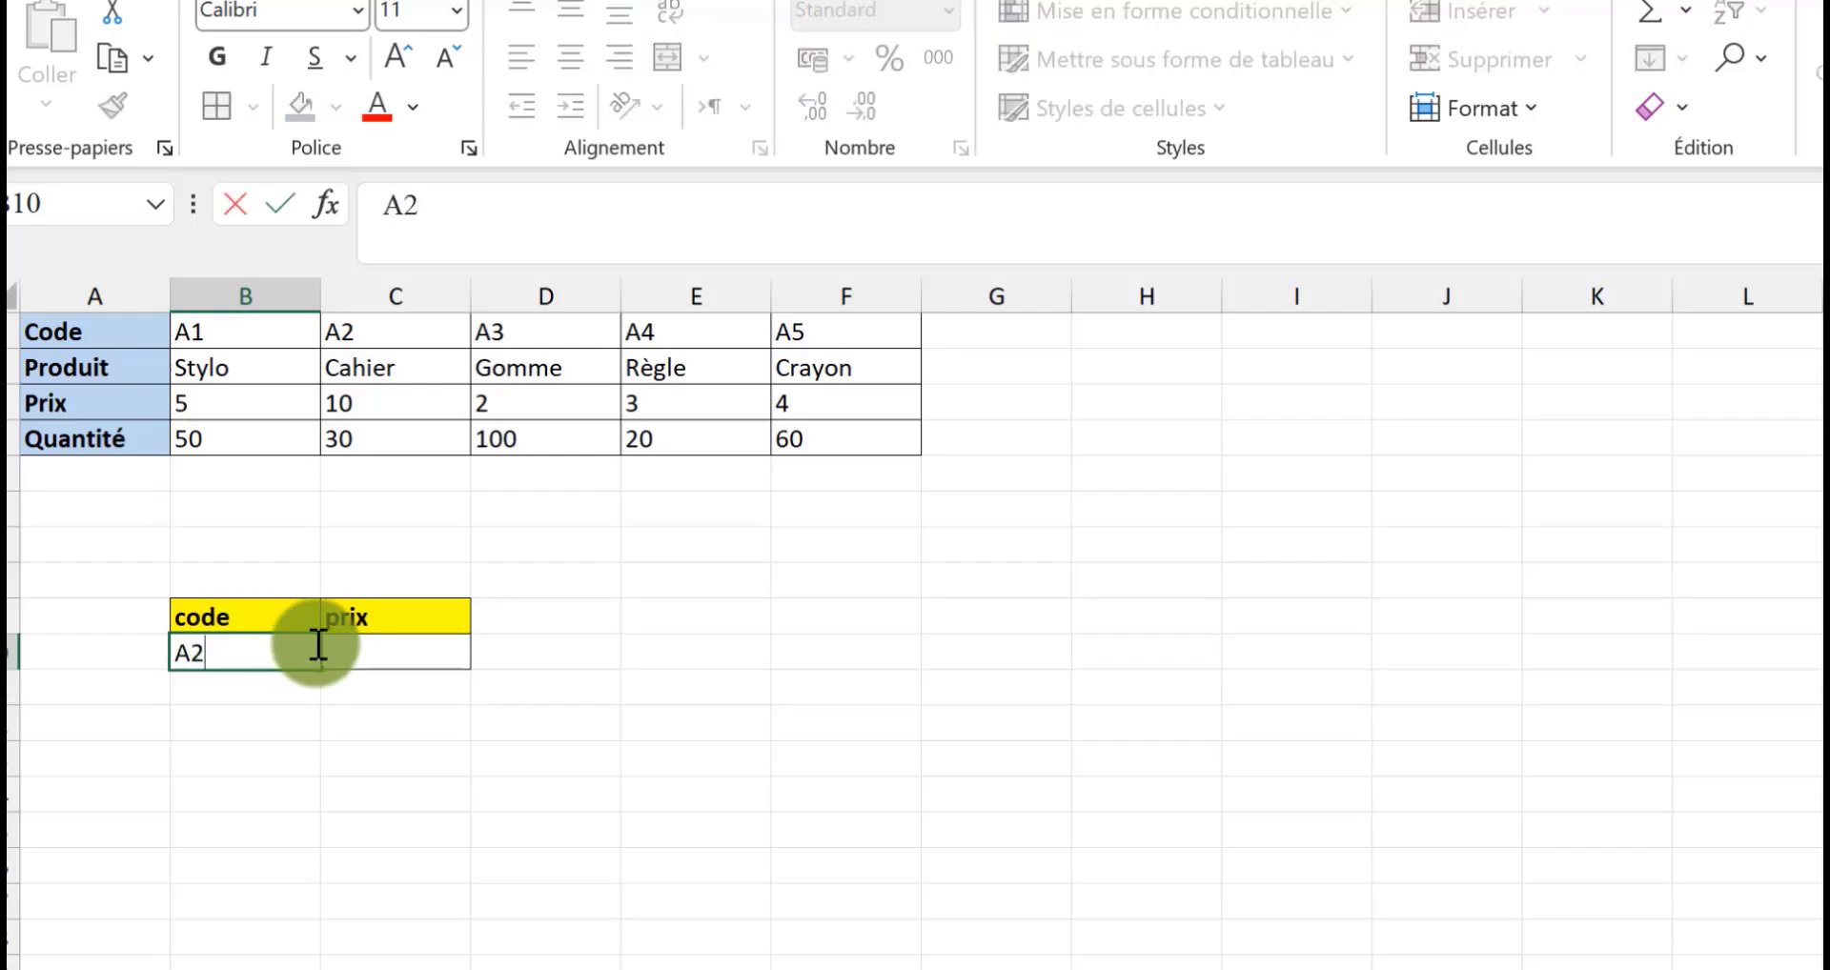
Step: Insert a RECHERCHEX function in C10 with B10 as Valeur_cherchée
{"action": "left_click", "coordinate": [372, 654]}
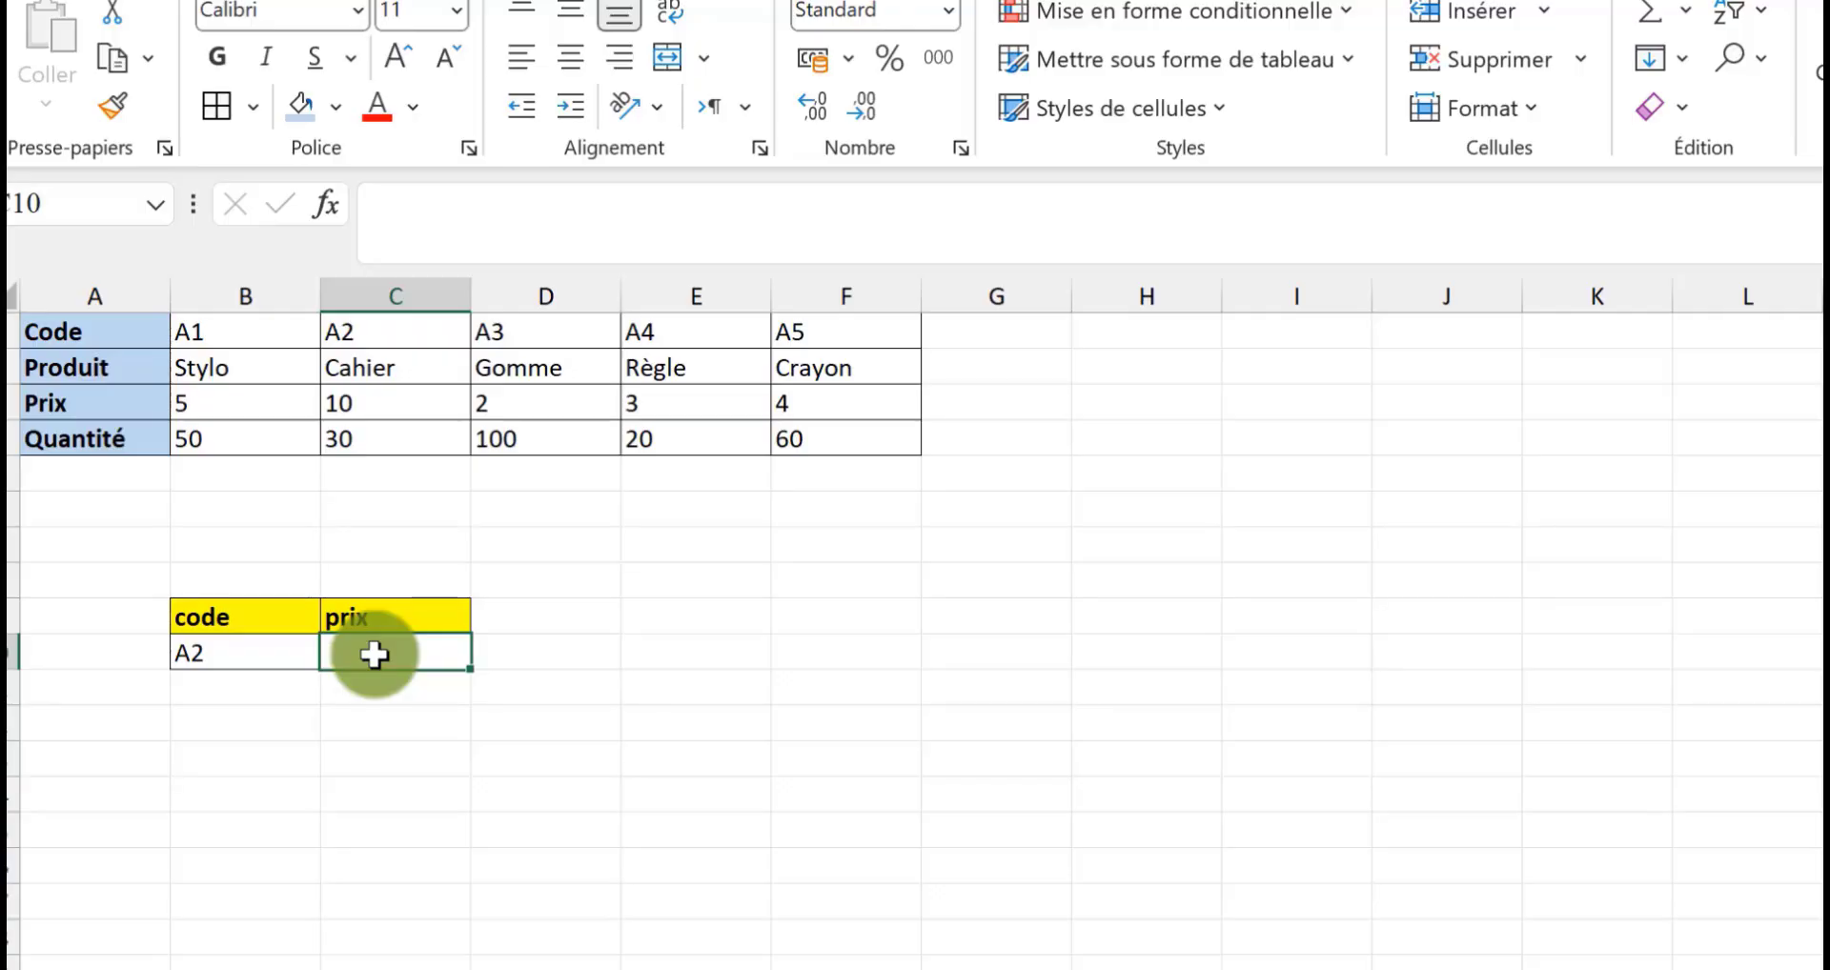
{"action": "left_click", "coordinate": [326, 205]}
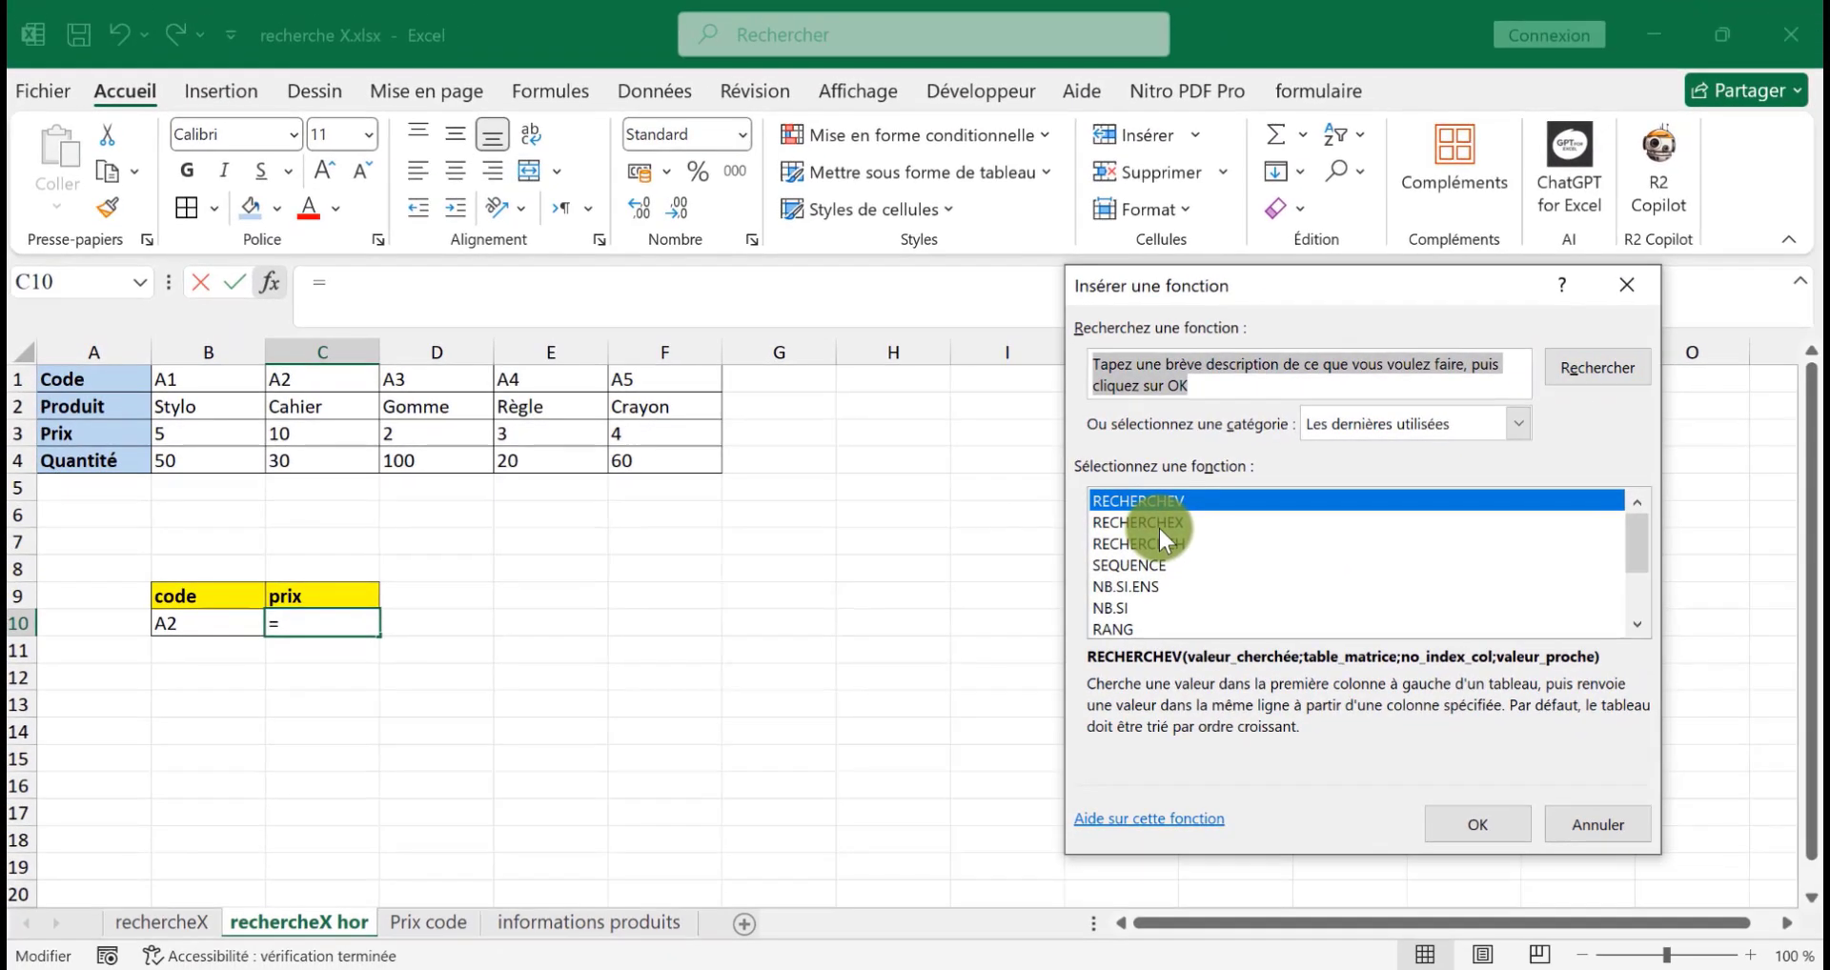
{"action": "left_click", "coordinate": [1469, 519]}
{"action": "left_click", "coordinate": [1470, 825]}
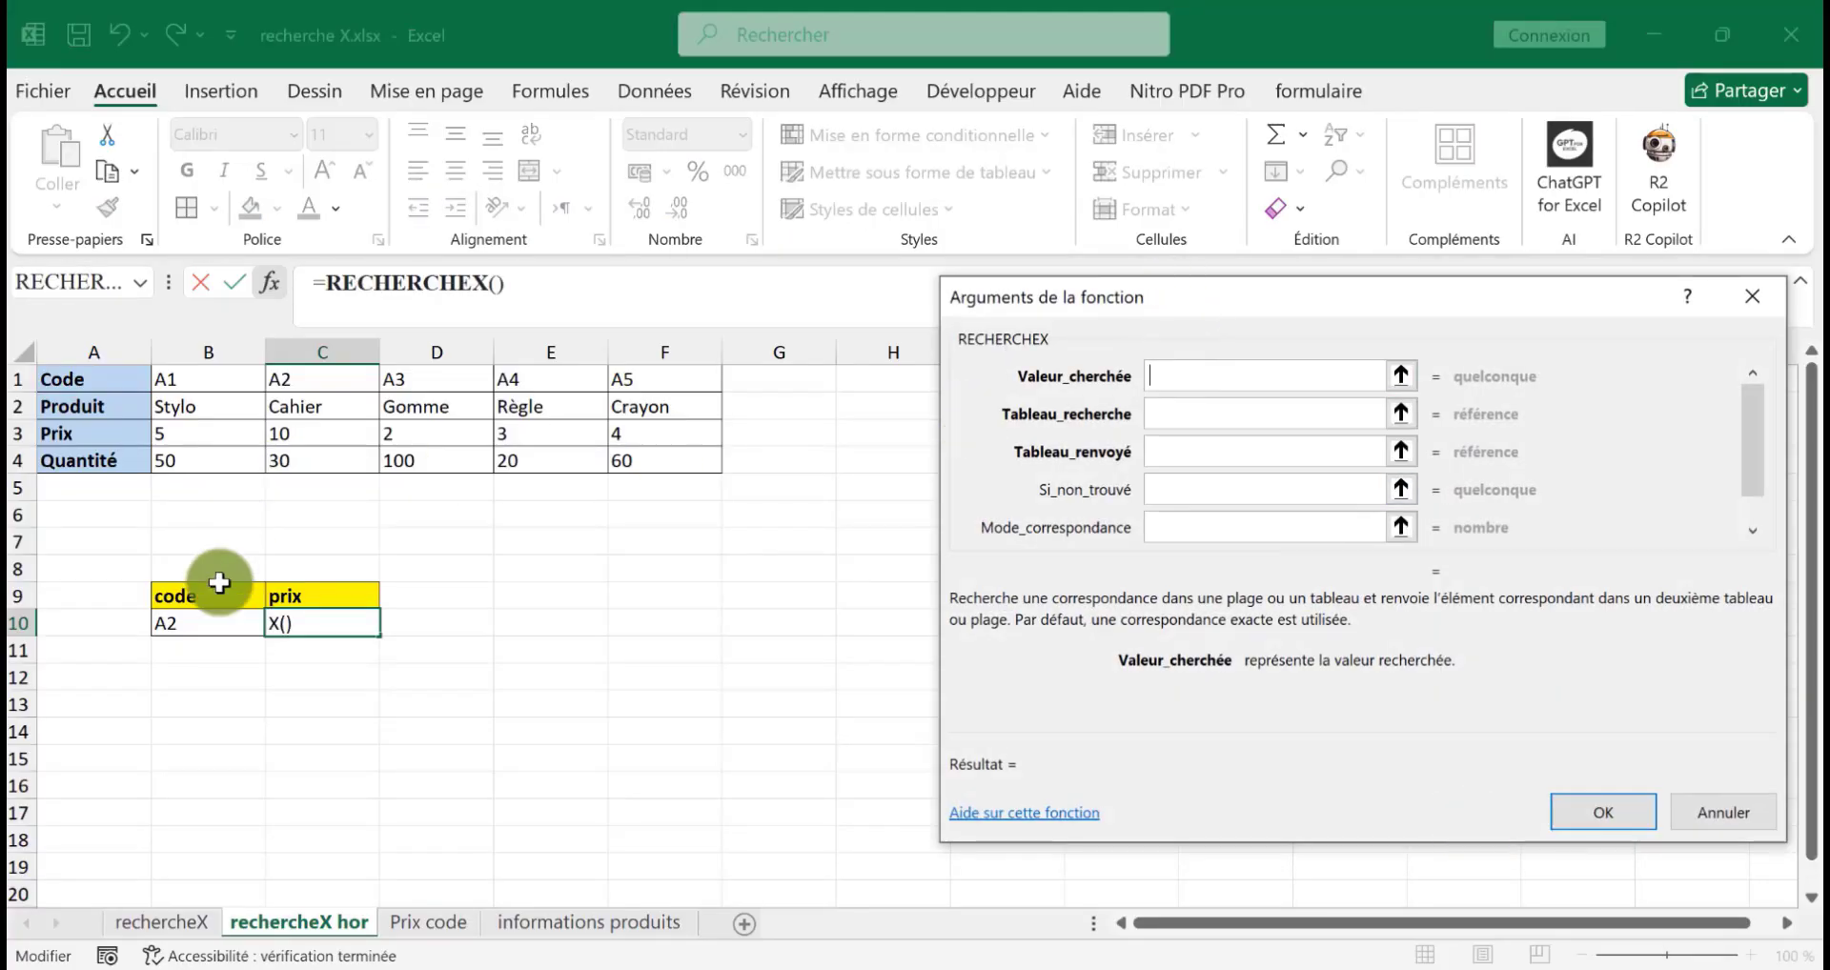
{"action": "left_click", "coordinate": [205, 622]}
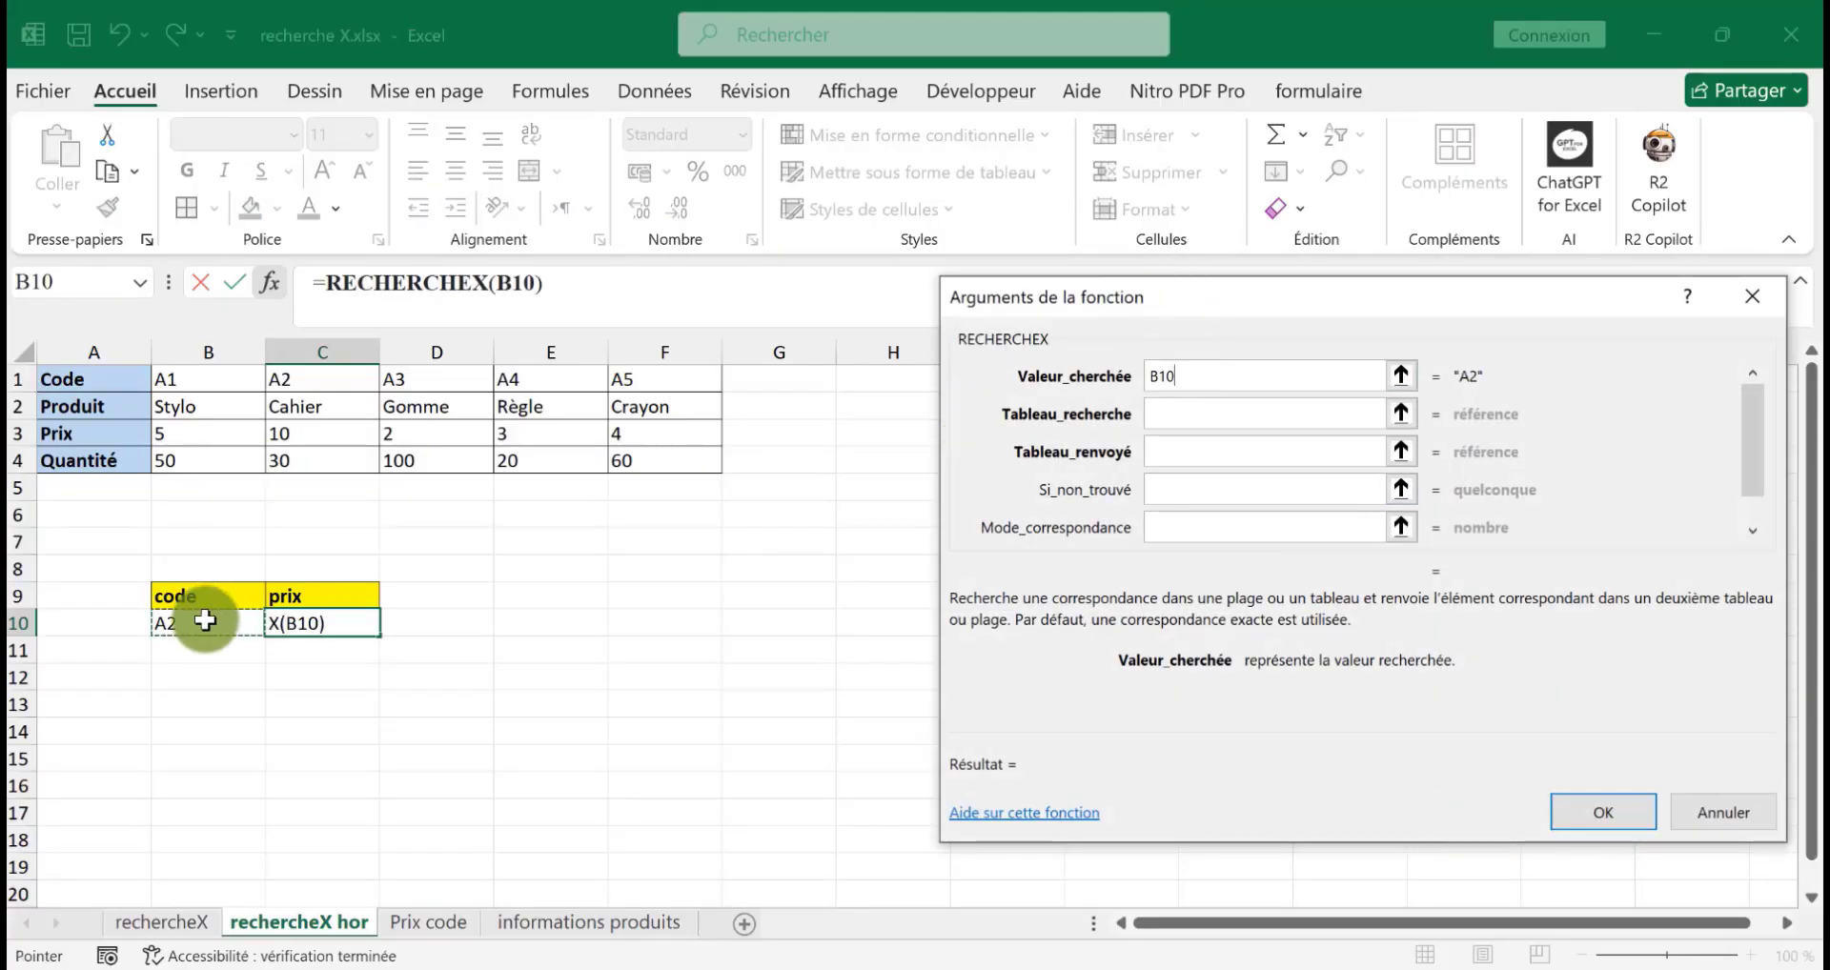
Step: Set Tableau_recherche to the code row B1:F1 and Tableau_renvoyé to the price row B3:F3
{"action": "left_click", "coordinate": [1186, 413]}
{"action": "left_click_drag", "start_coordinate": [217, 377], "coordinate": [664, 378]}
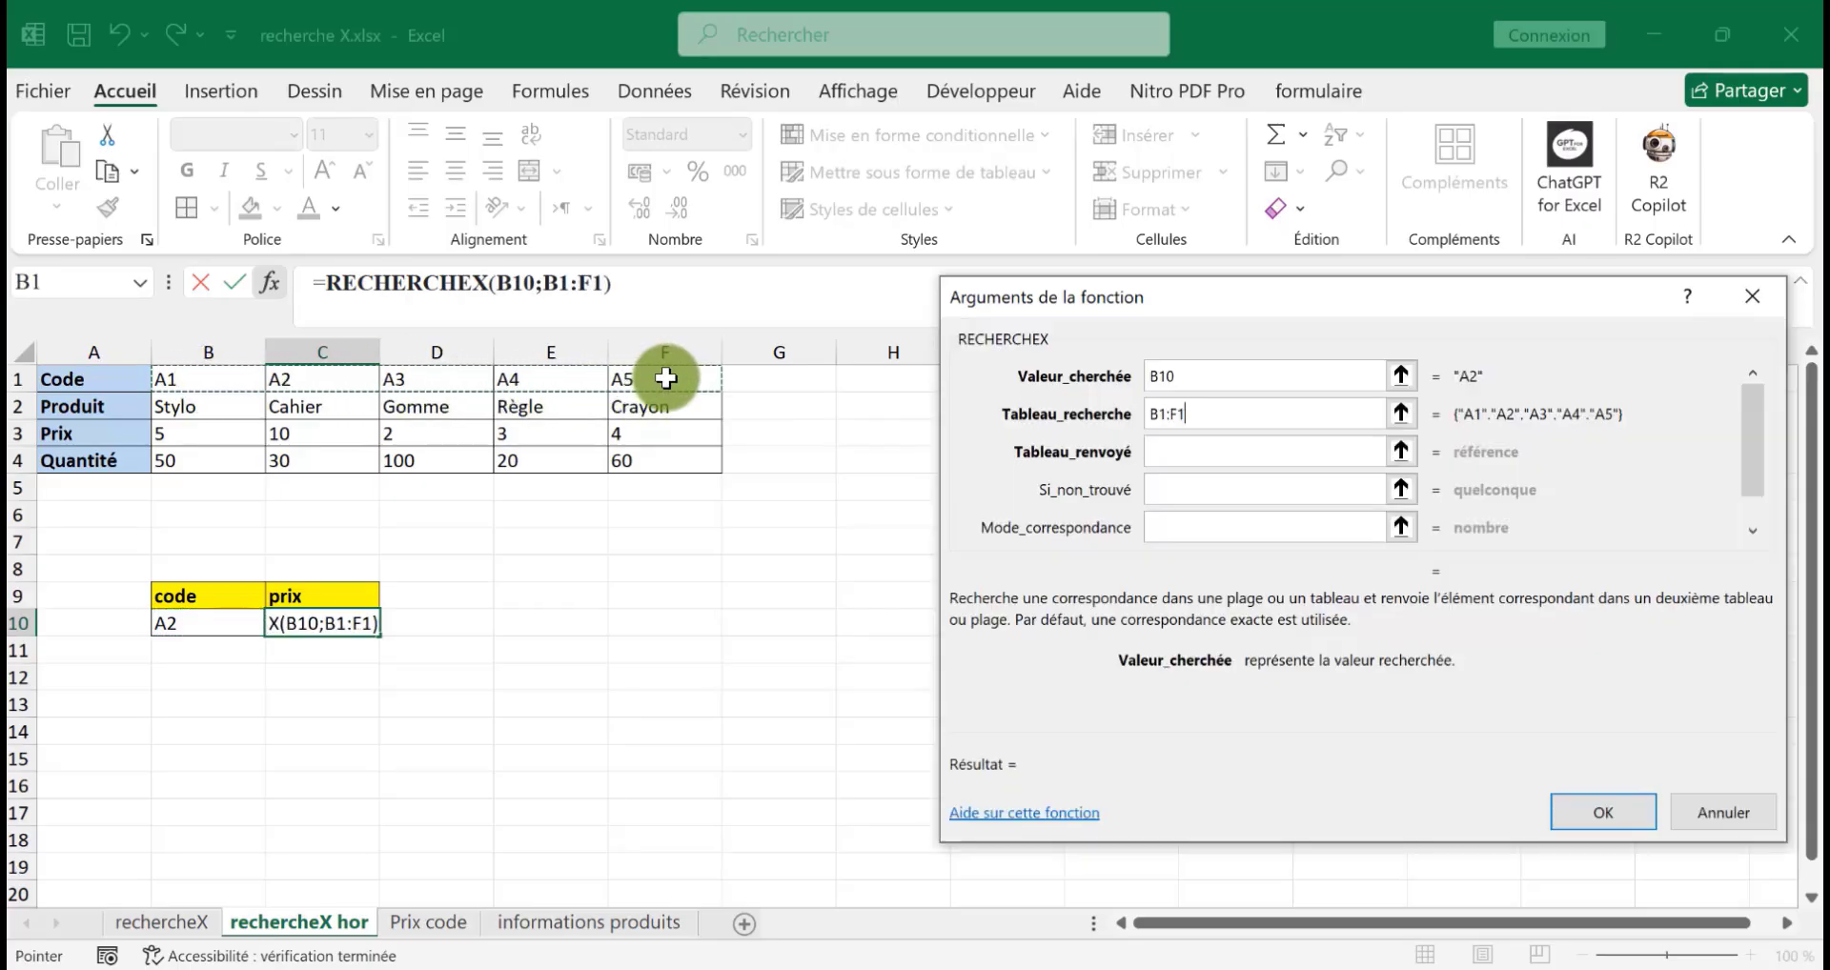
{"action": "left_click", "coordinate": [1216, 452]}
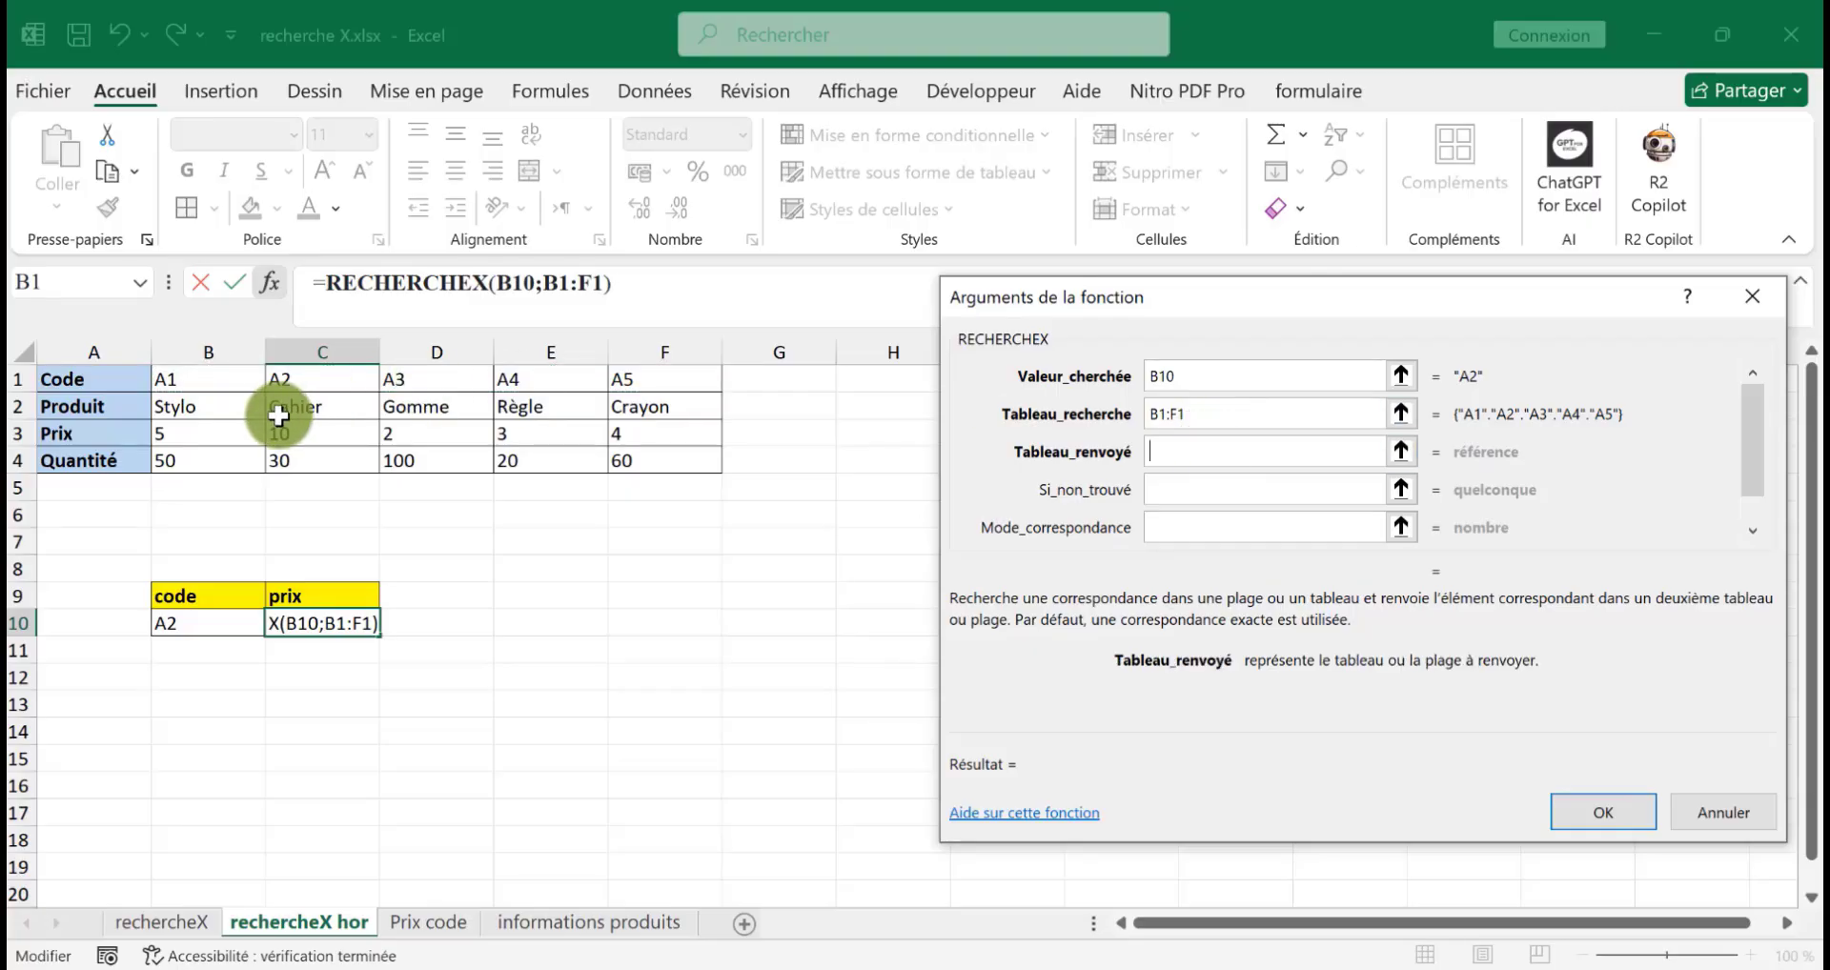
{"action": "left_click_drag", "start_coordinate": [217, 437], "coordinate": [633, 433]}
Step: Set Si_non_trouvé to "introuvable" and finish the RECHERCHEX formula in C10
{"action": "left_click", "coordinate": [1246, 488]}
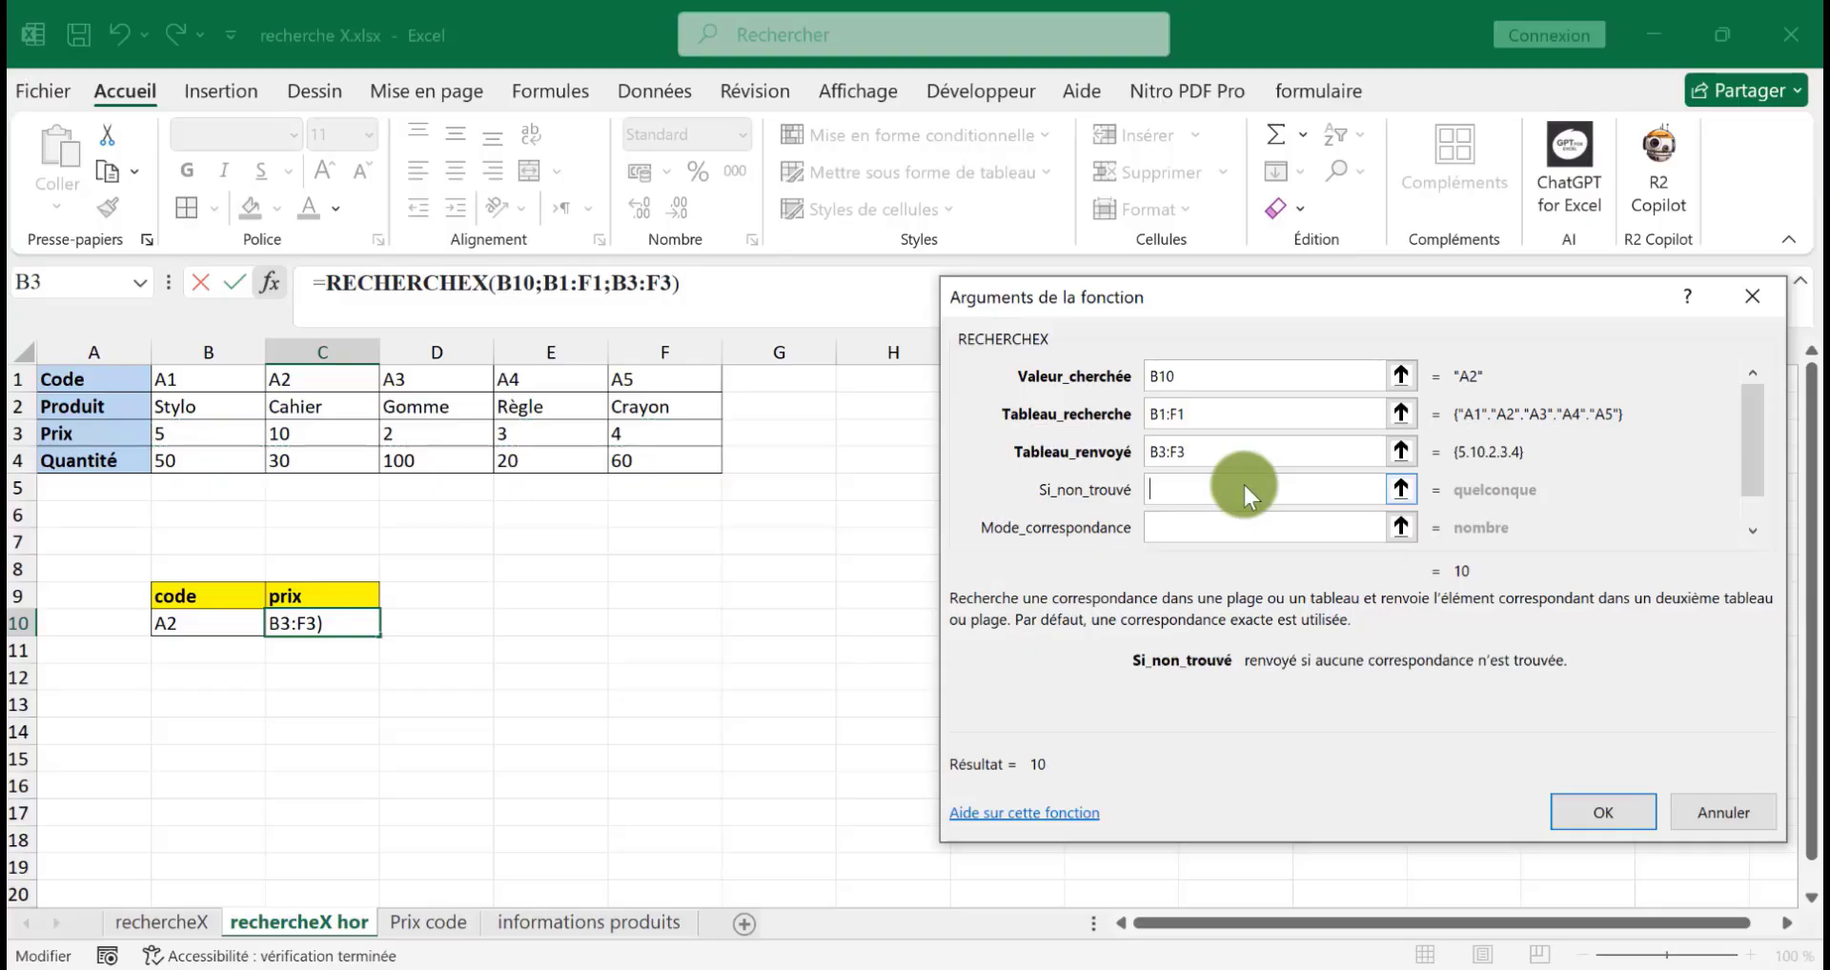
{"action": "type", "text": "intr"}
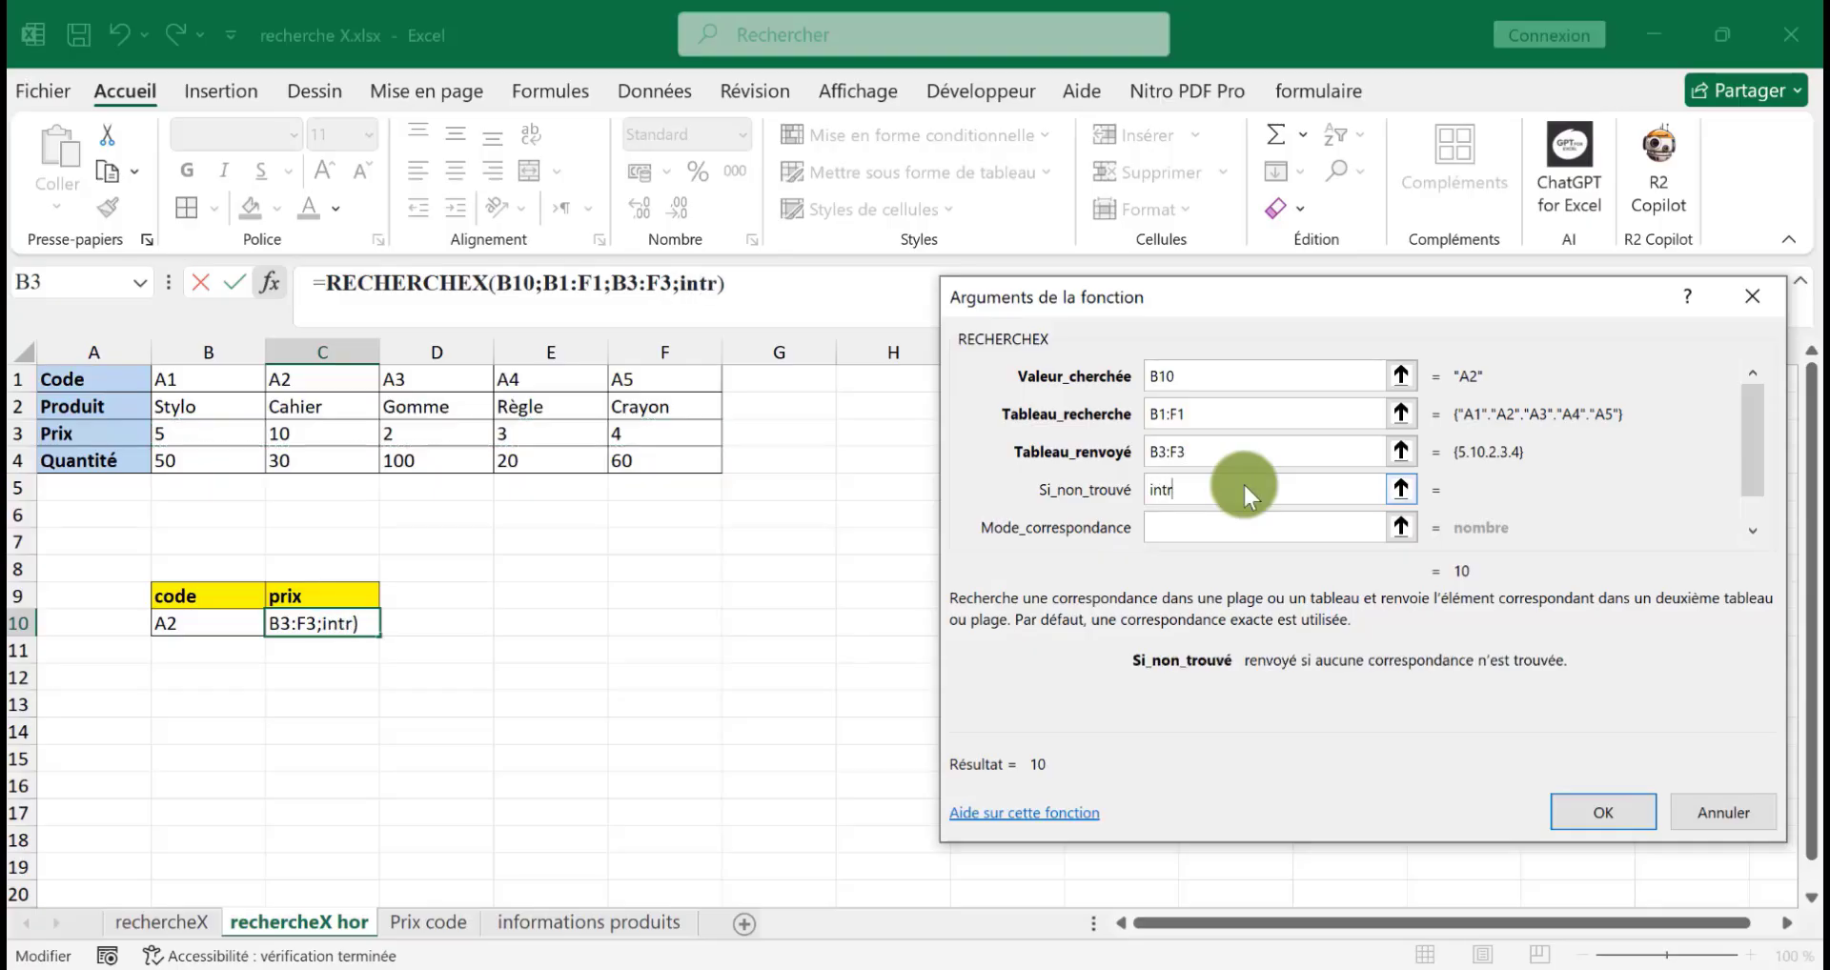
{"action": "type", "text": "ouva"}
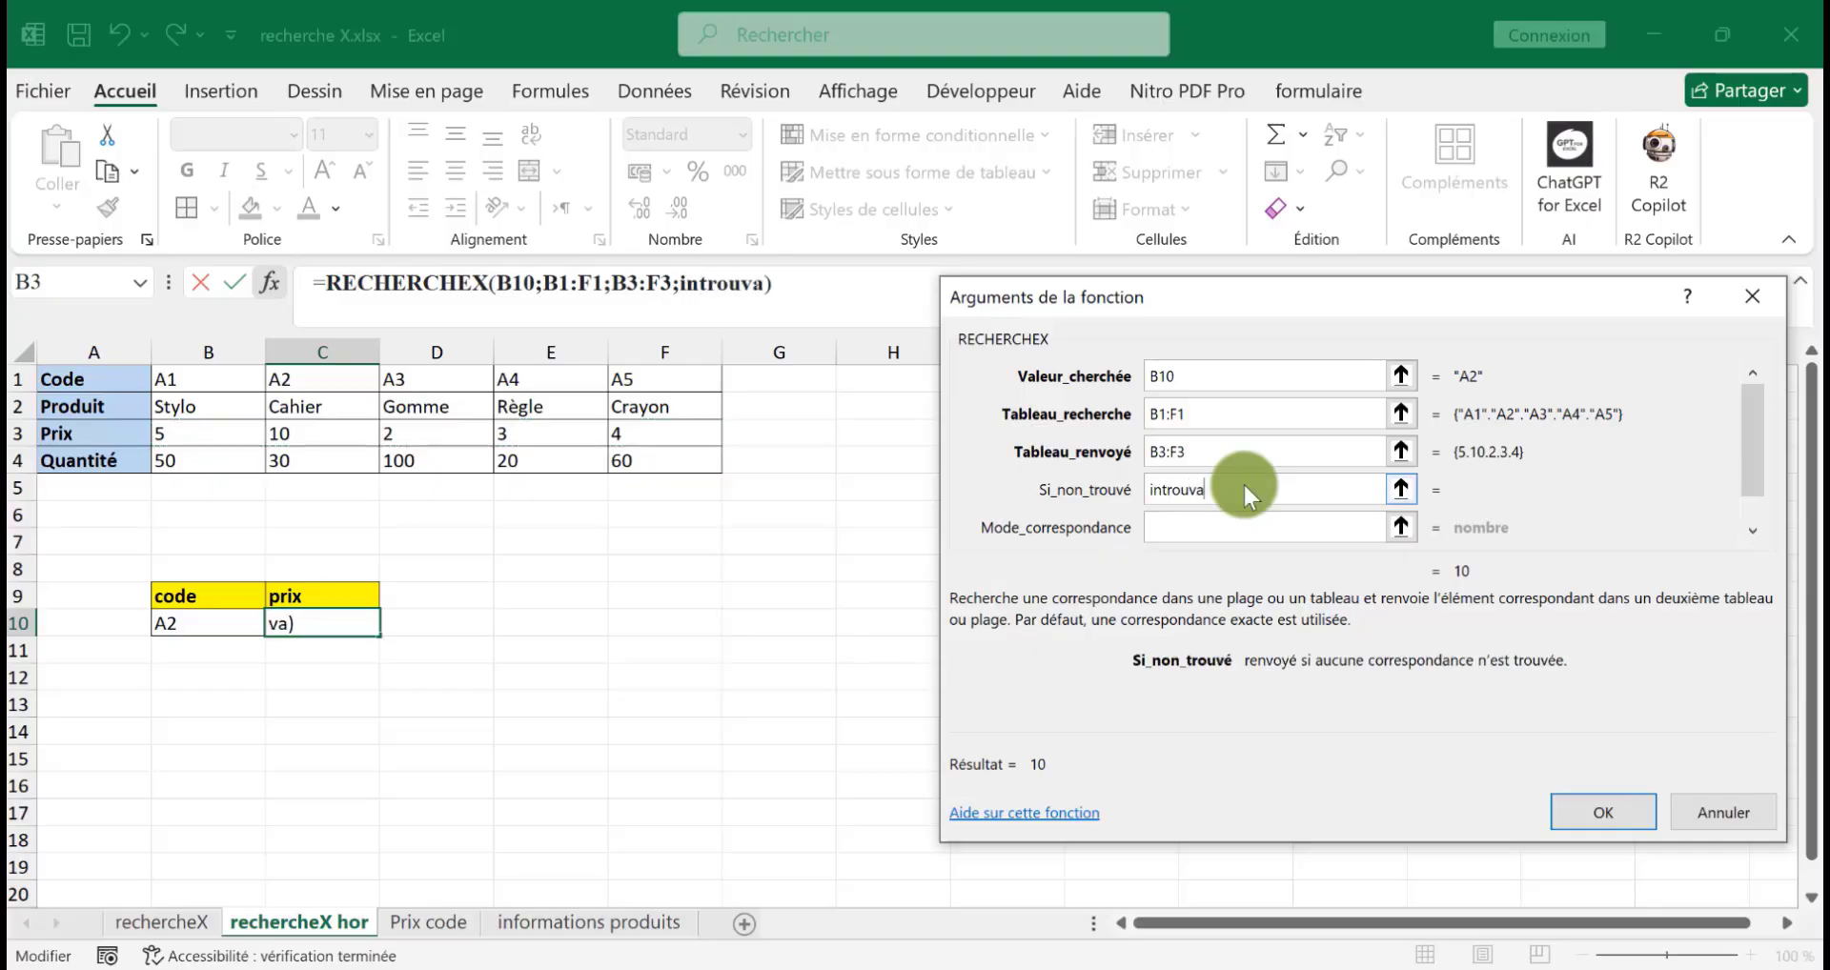
{"action": "type", "text": "ble"}
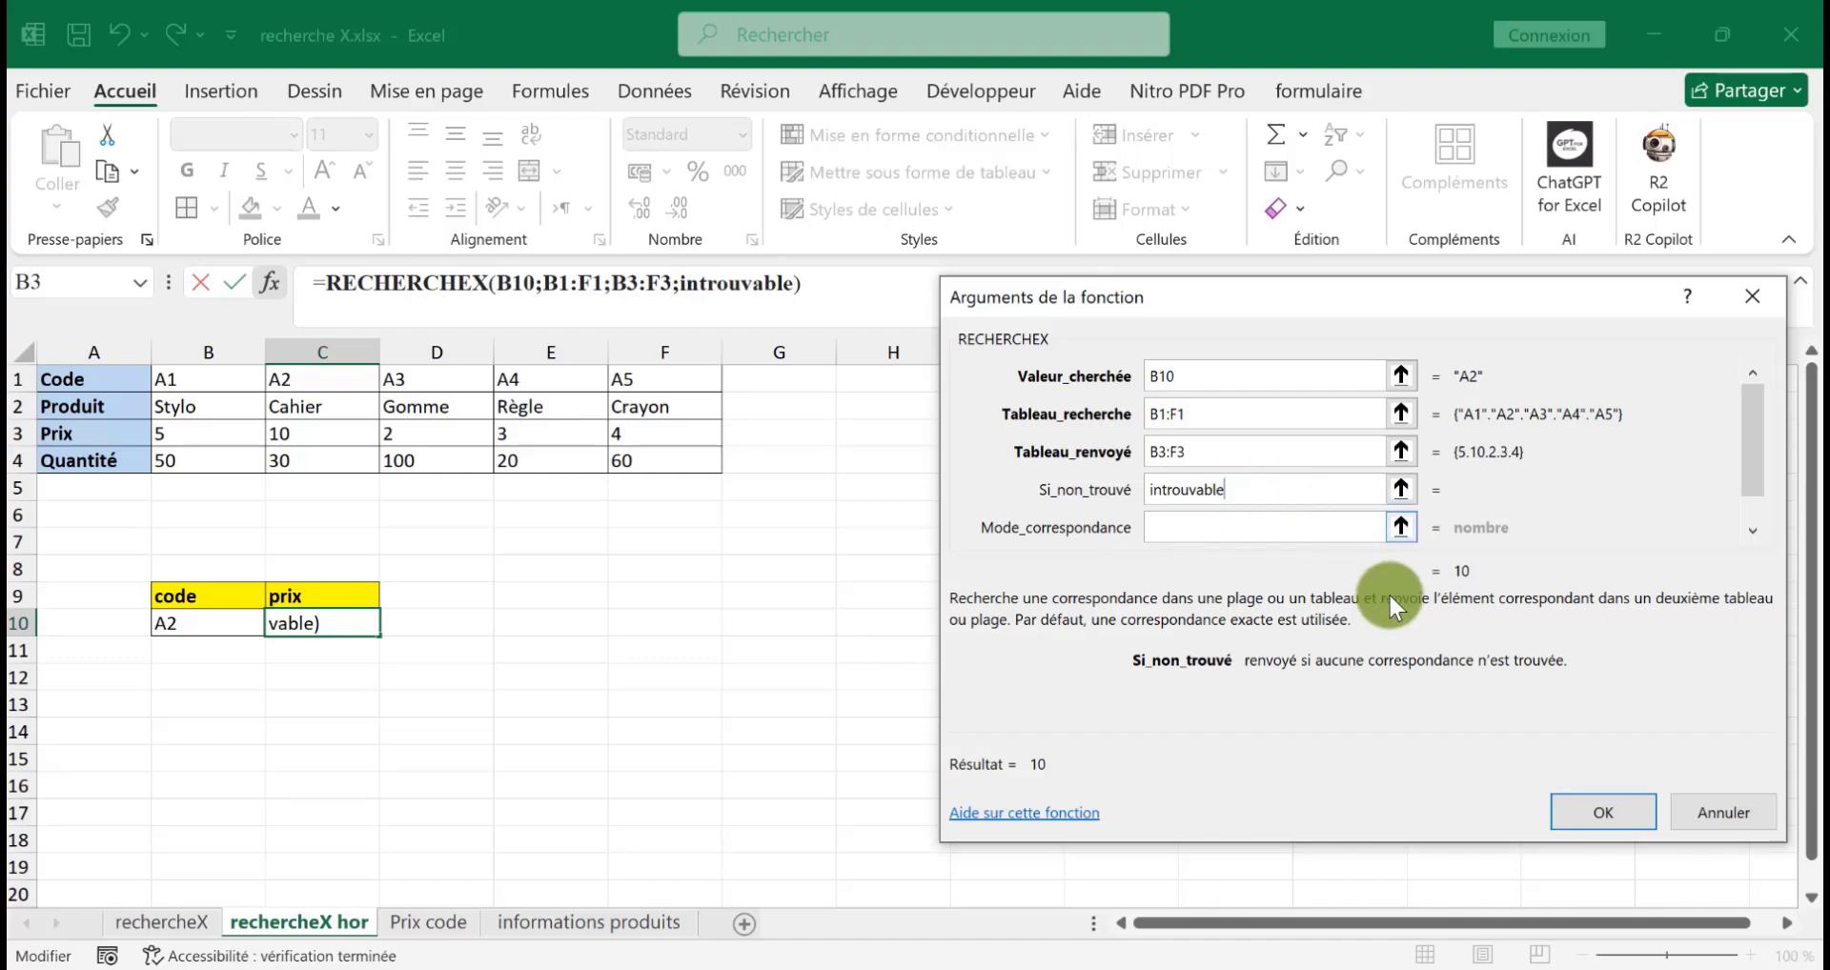
{"action": "left_click", "coordinate": [1592, 801]}
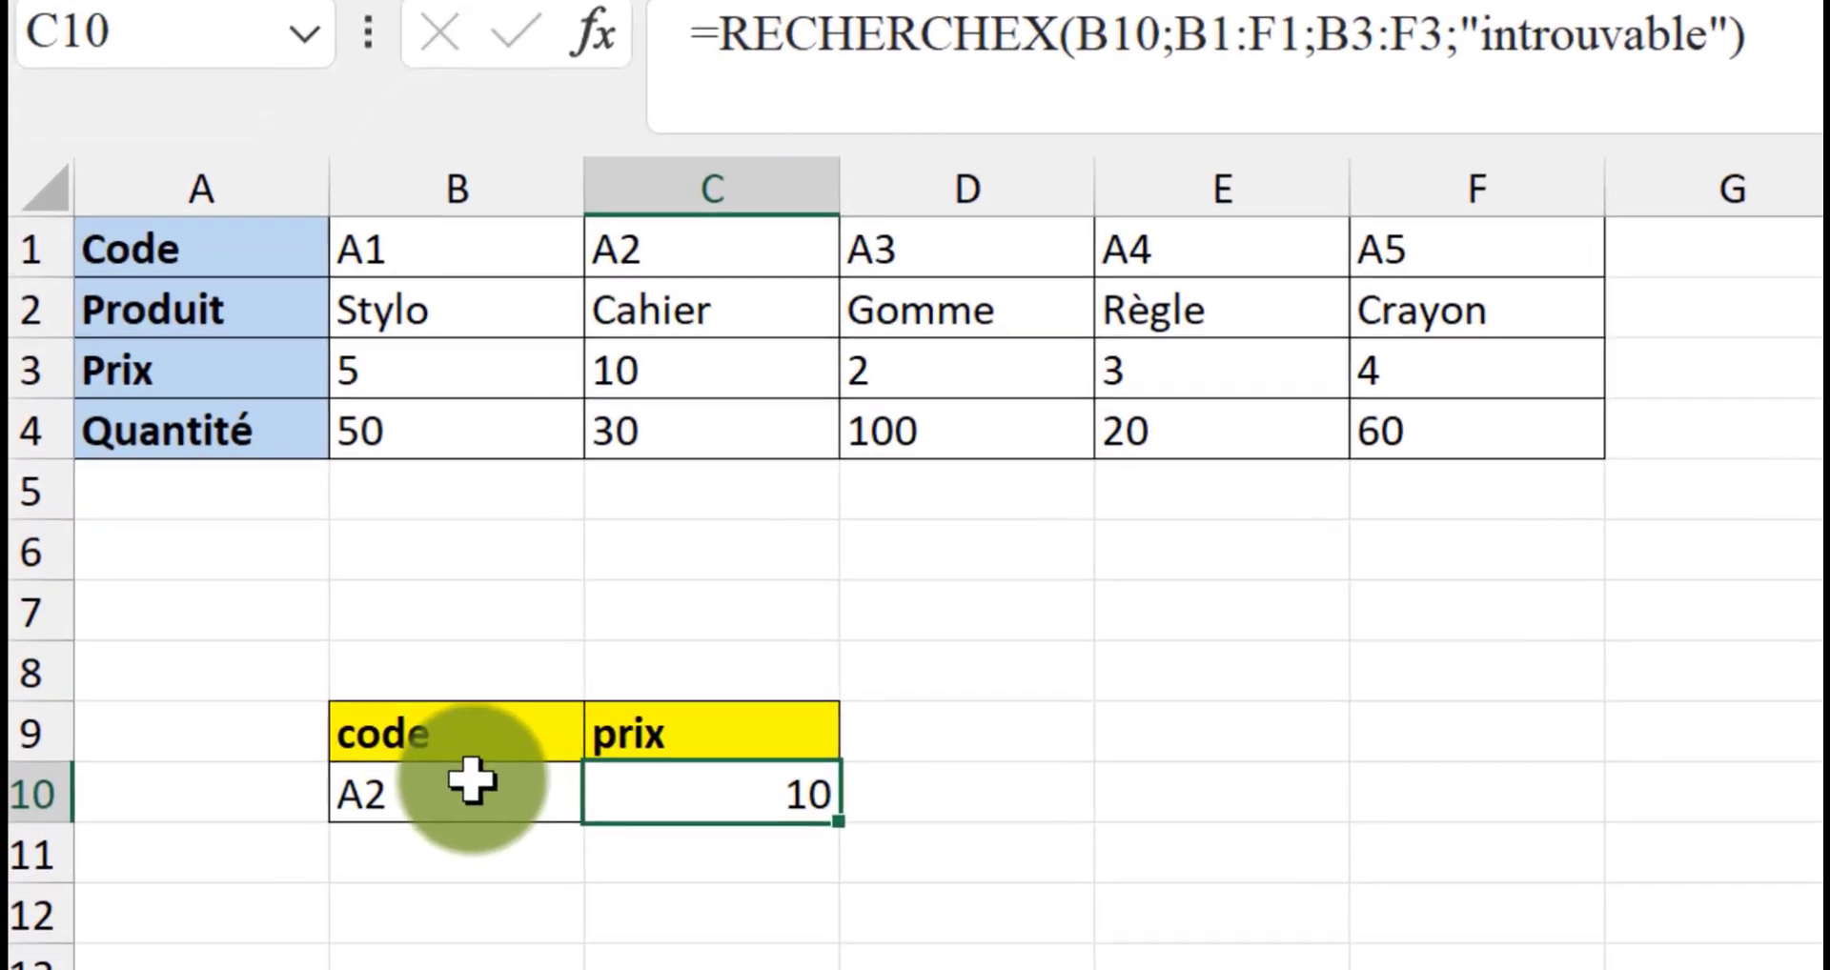
Step: Change the code in B10 to A6 to test the formula with a missing code
{"action": "left_click", "coordinate": [214, 623]}
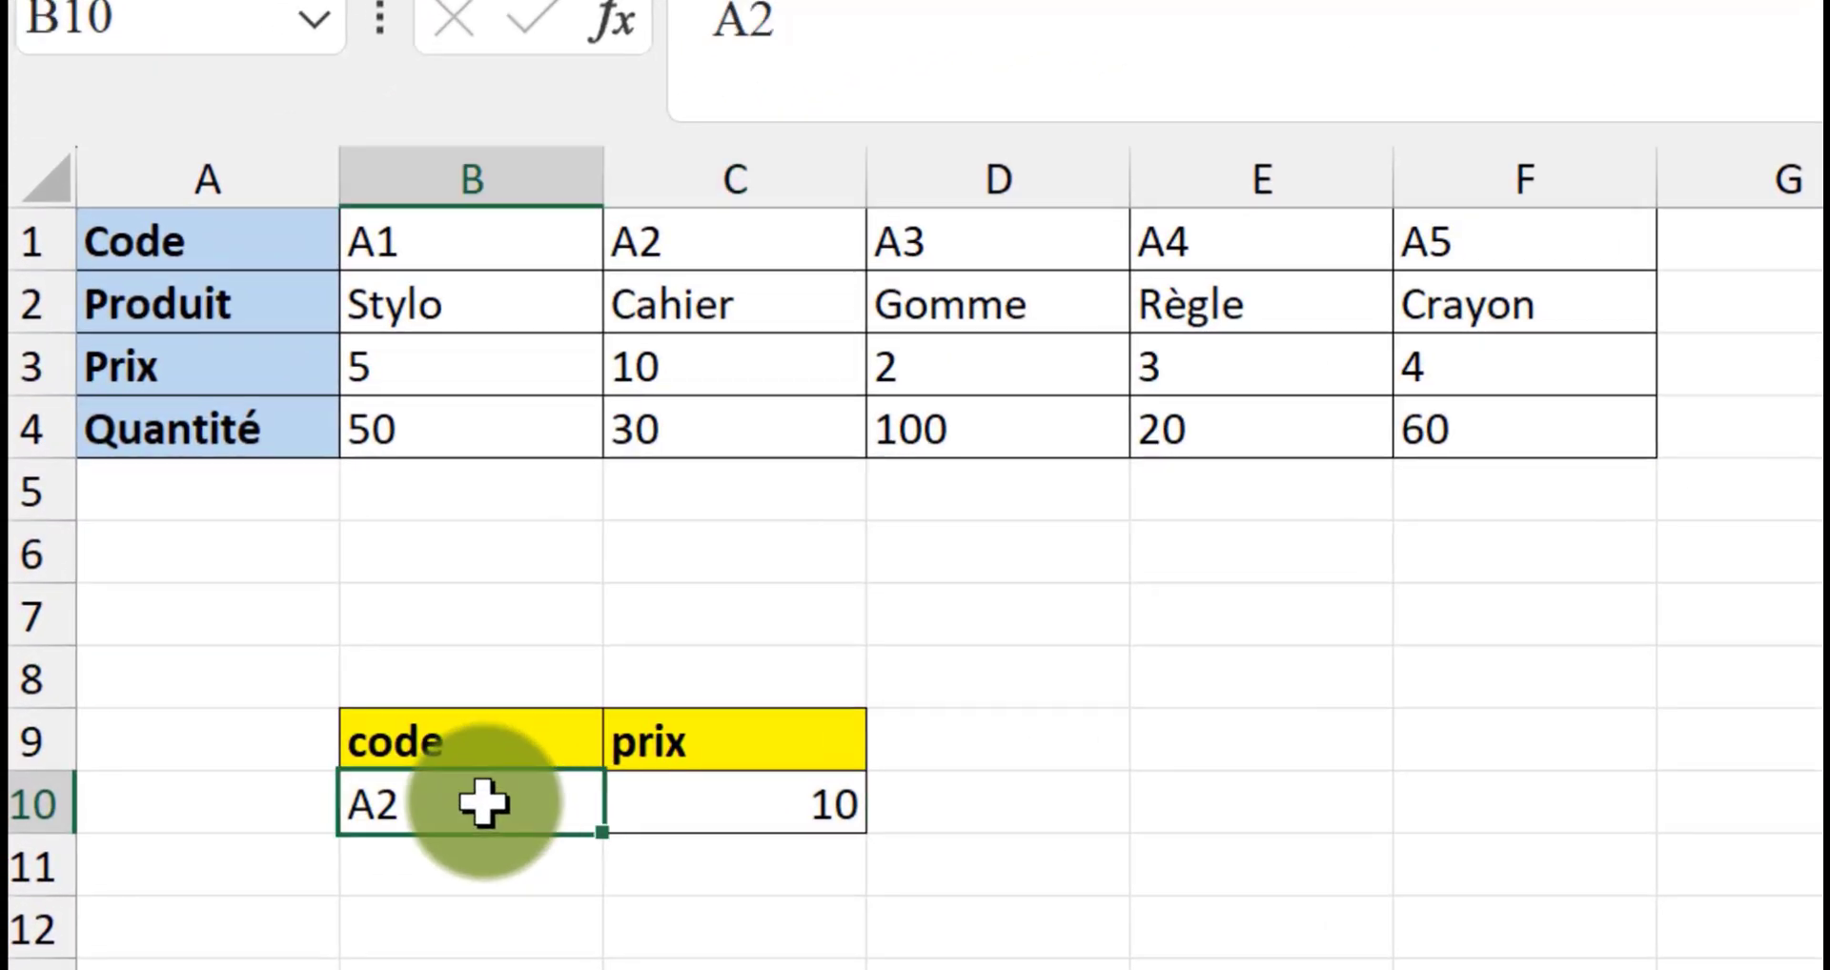
{"action": "type", "text": "A6"}
{"action": "key", "text": "Return"}
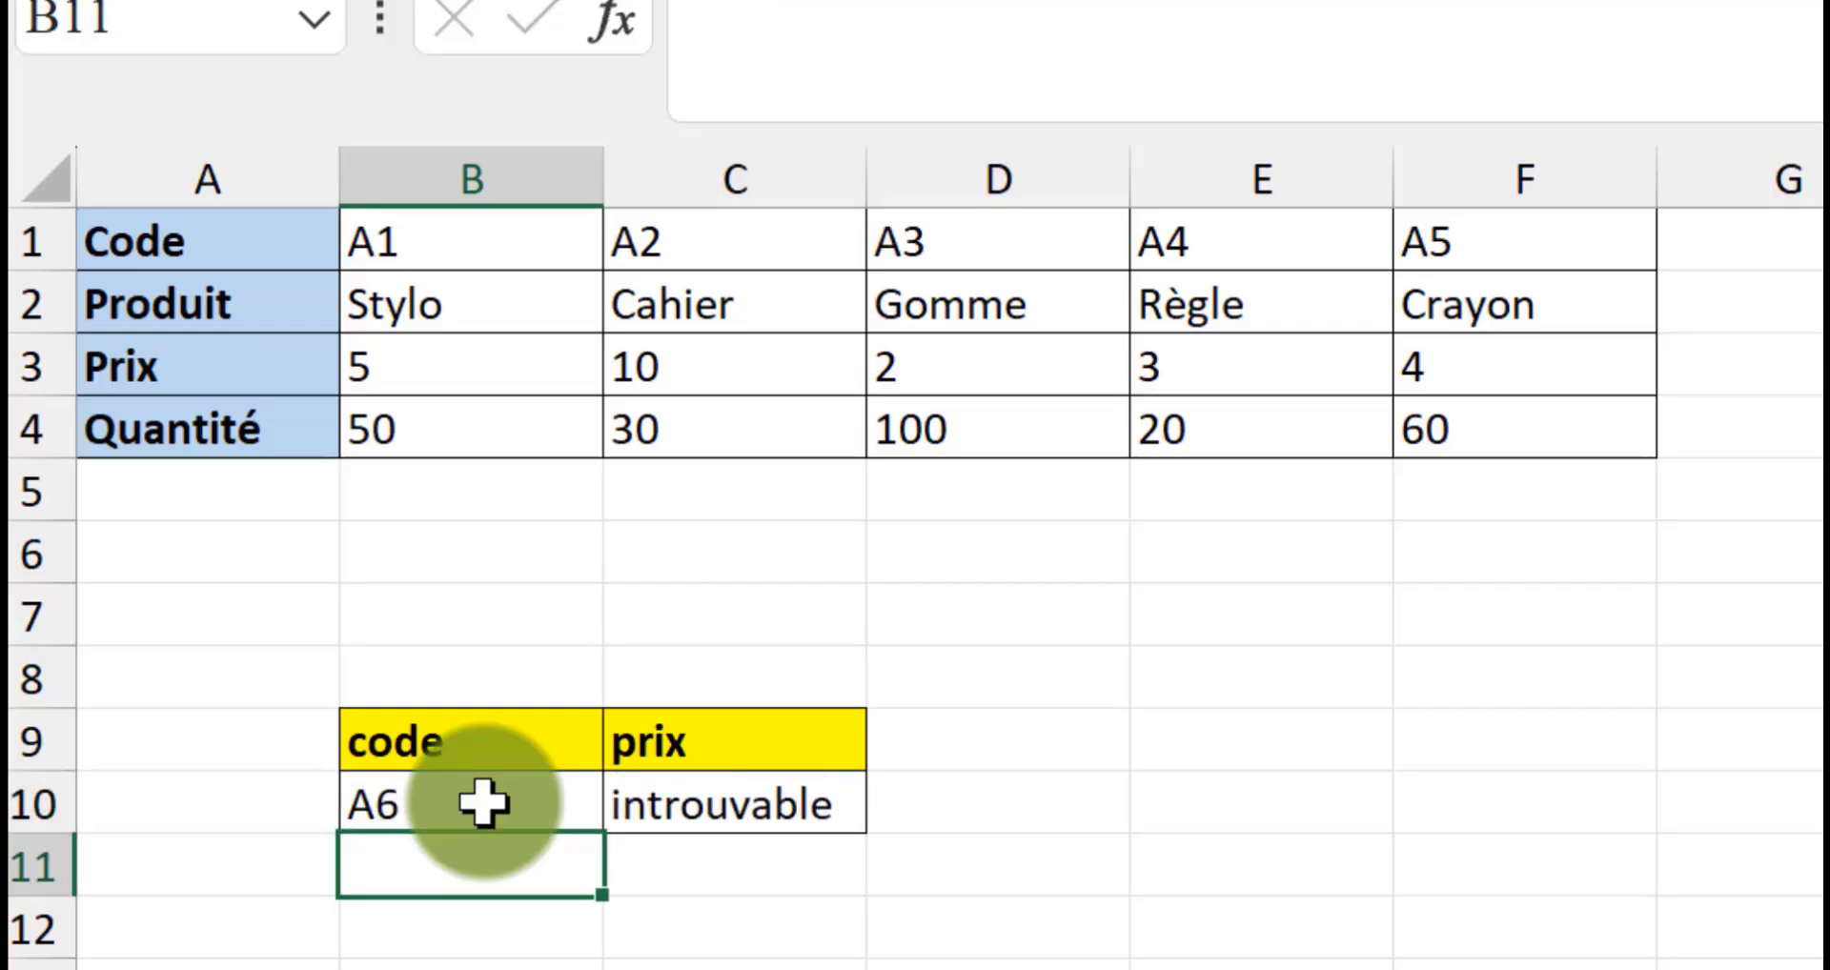
{"action": "left_click", "coordinate": [484, 803]}
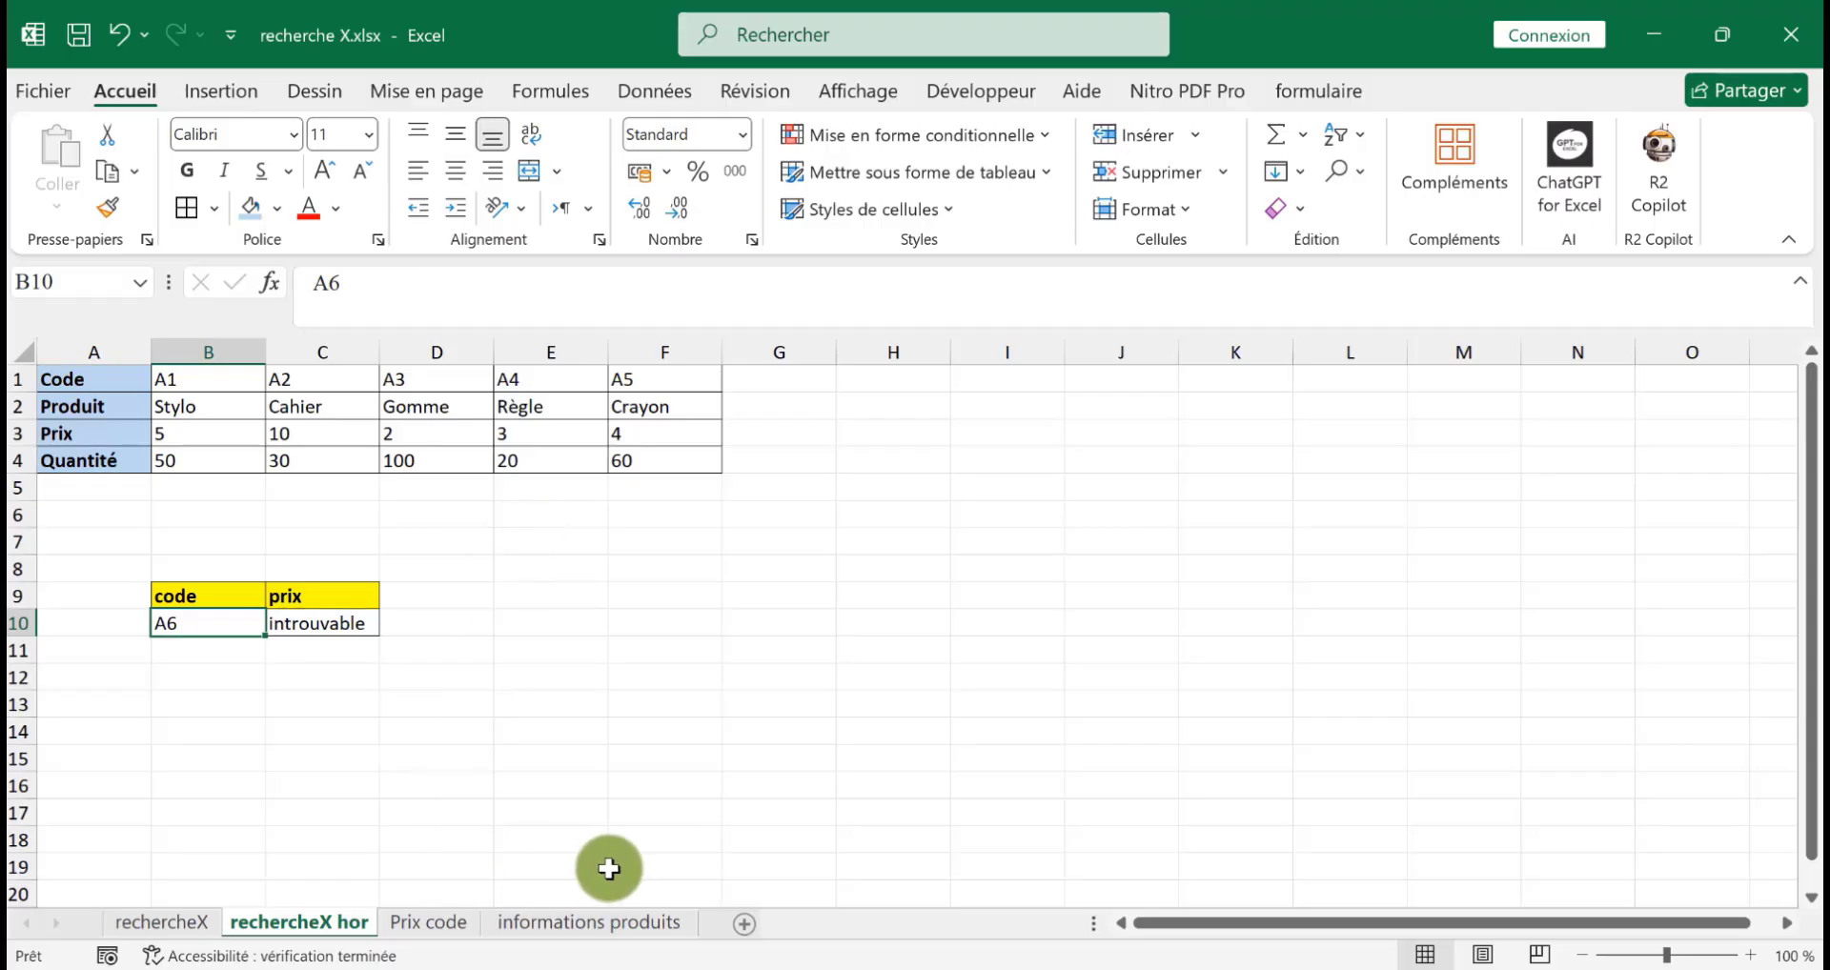
Step: Look at the Prix code and informations produits sheets, and enter the code A1 in C6 of Prix code
{"action": "left_click", "coordinate": [440, 922]}
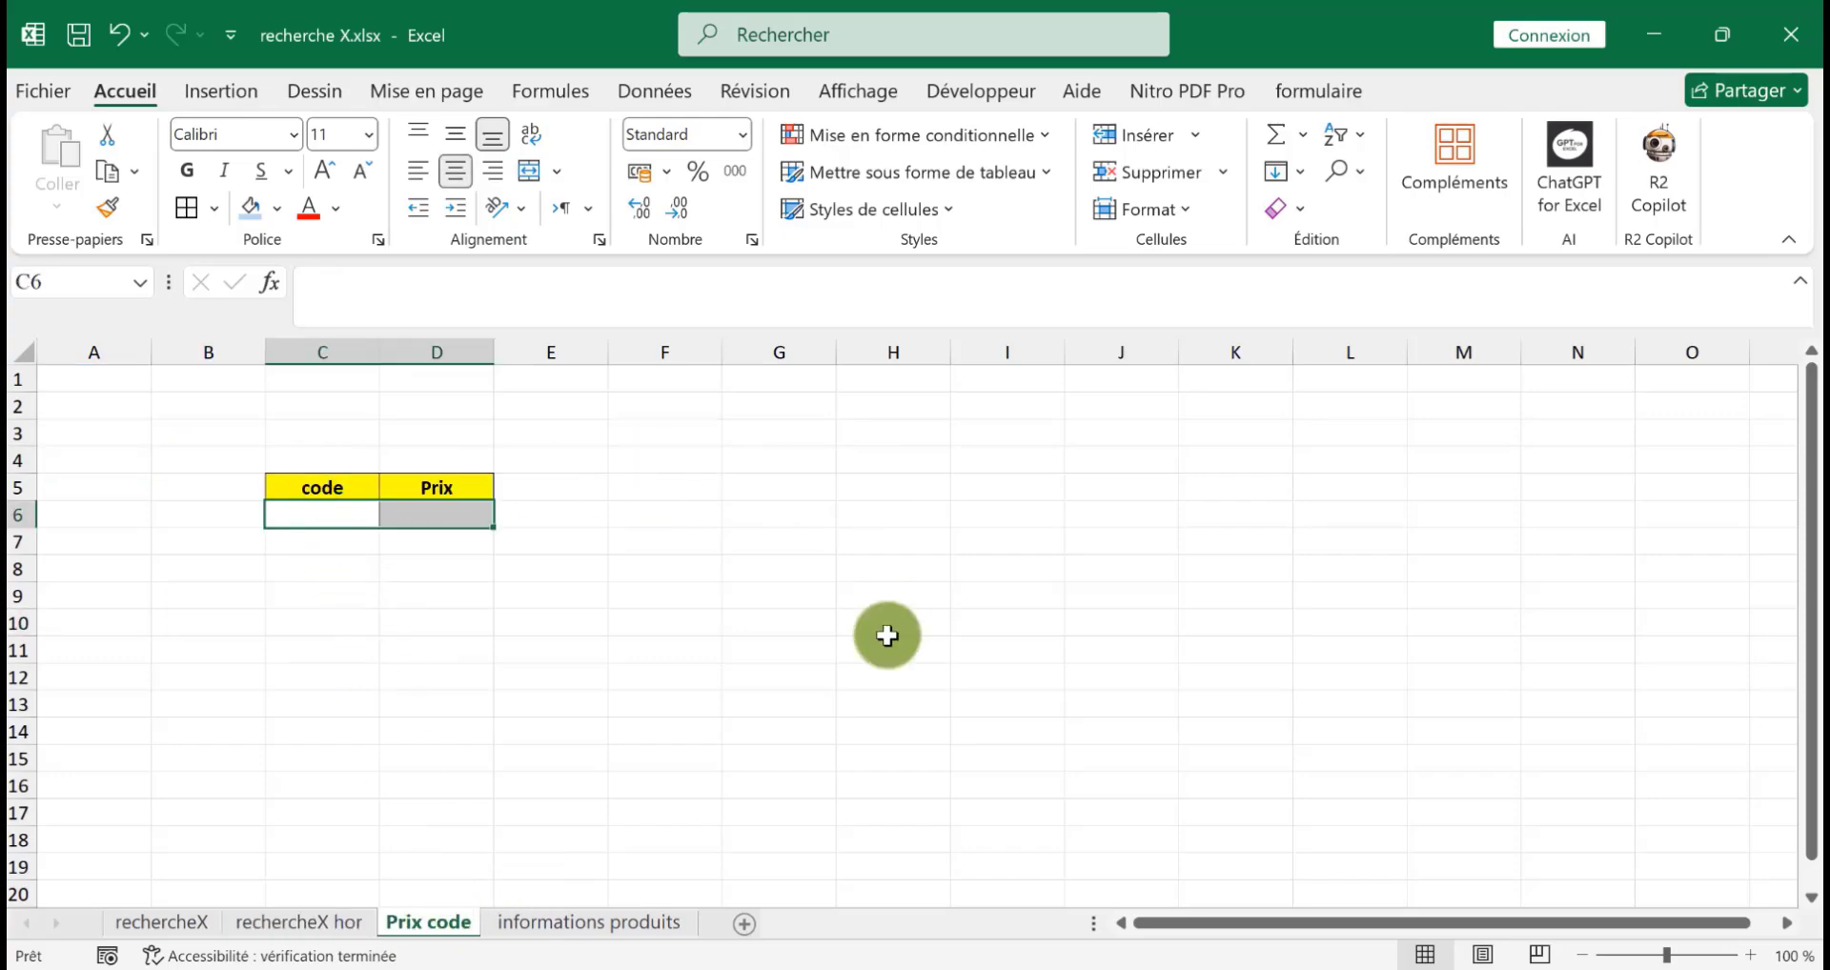
{"action": "left_click", "coordinate": [580, 923]}
{"action": "left_click", "coordinate": [420, 907]}
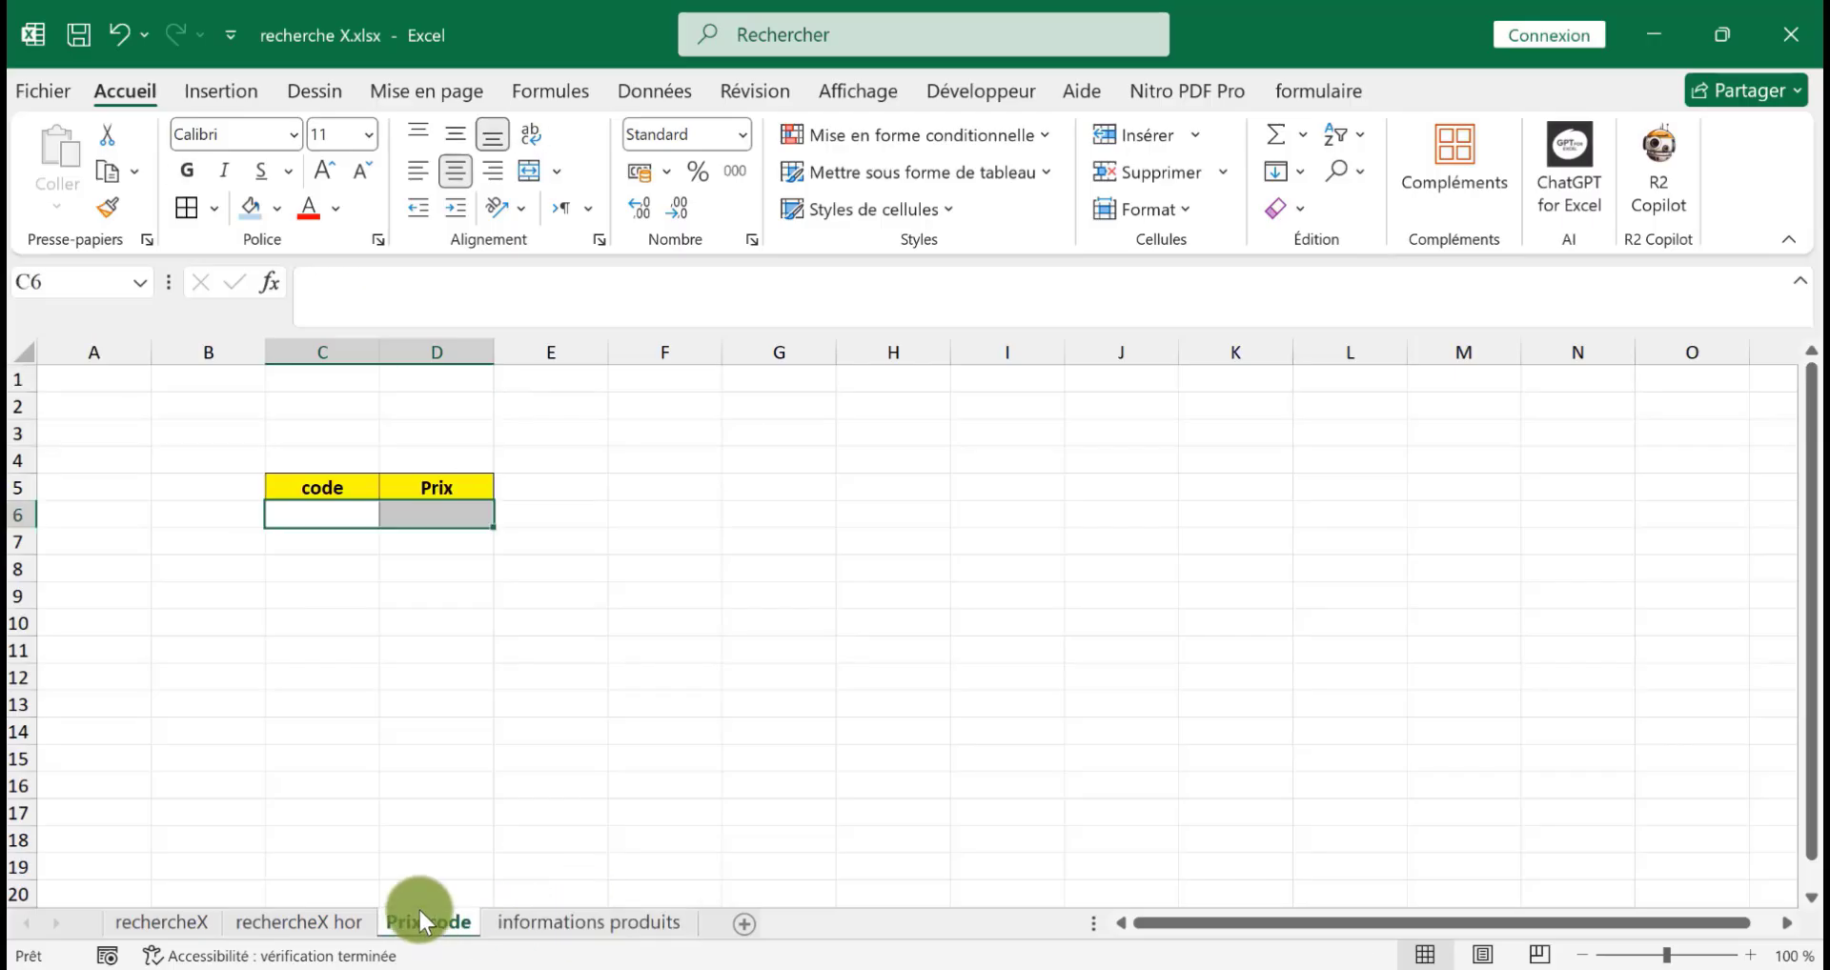
{"action": "left_click", "coordinate": [330, 512]}
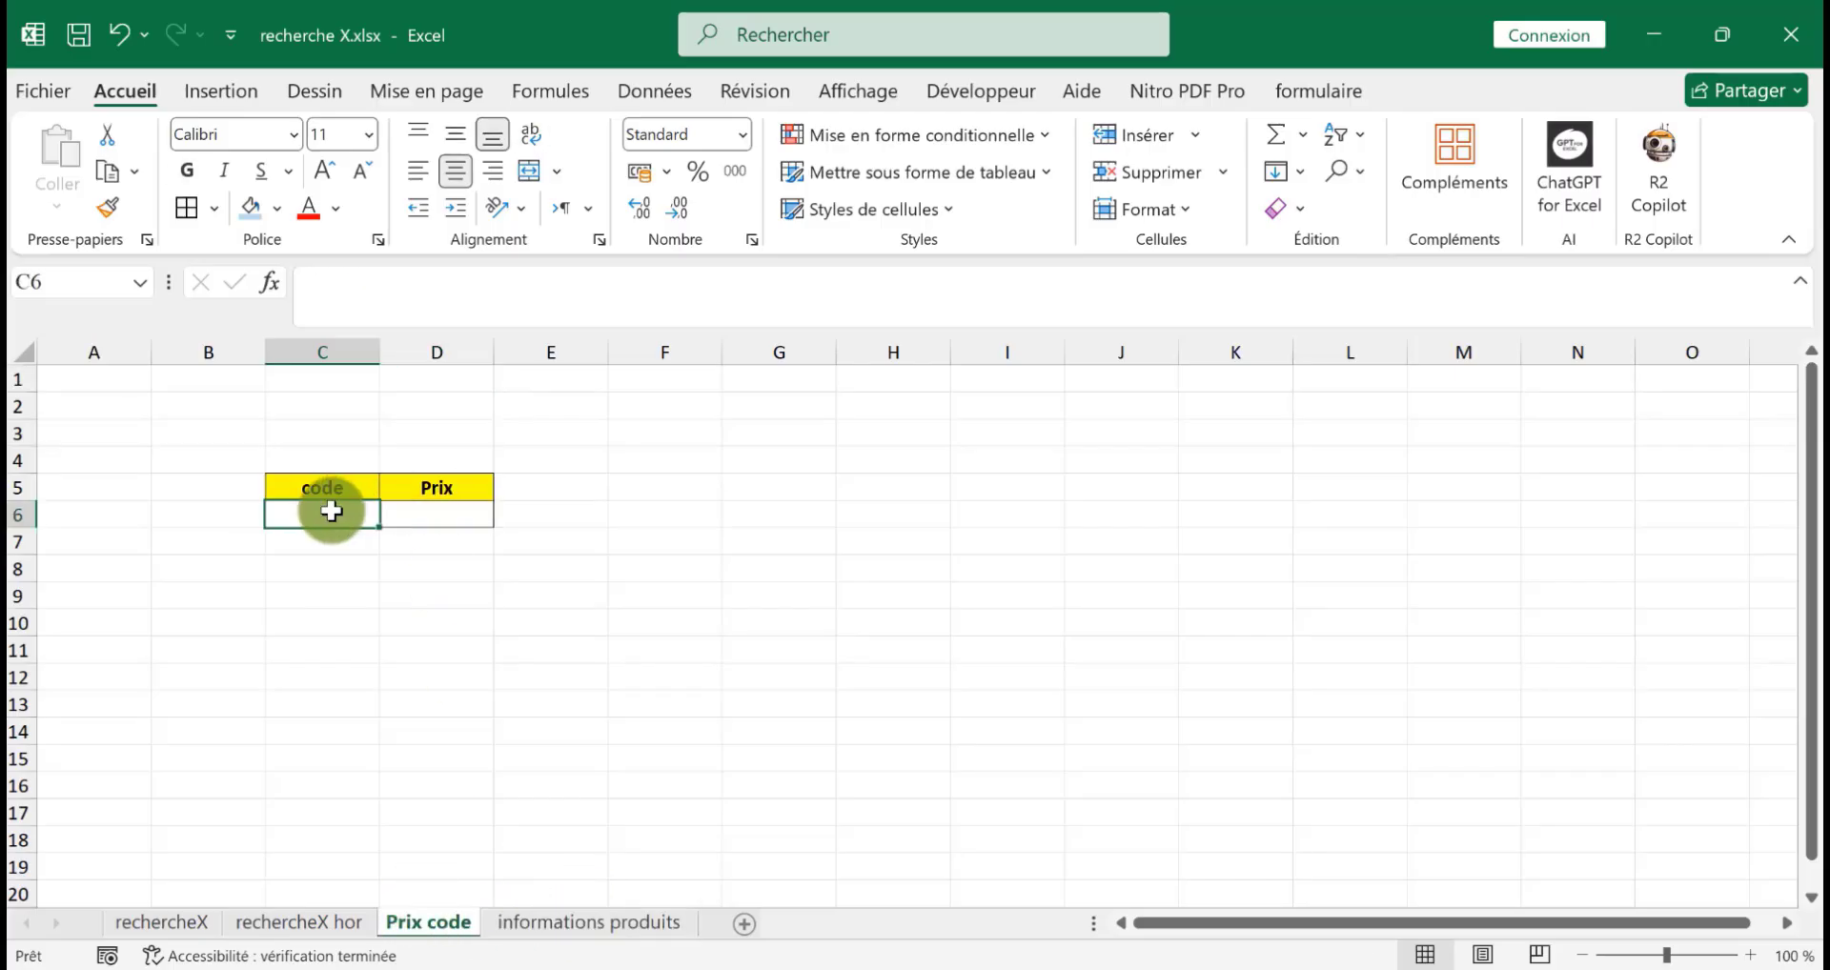
{"action": "type", "text": "A1"}
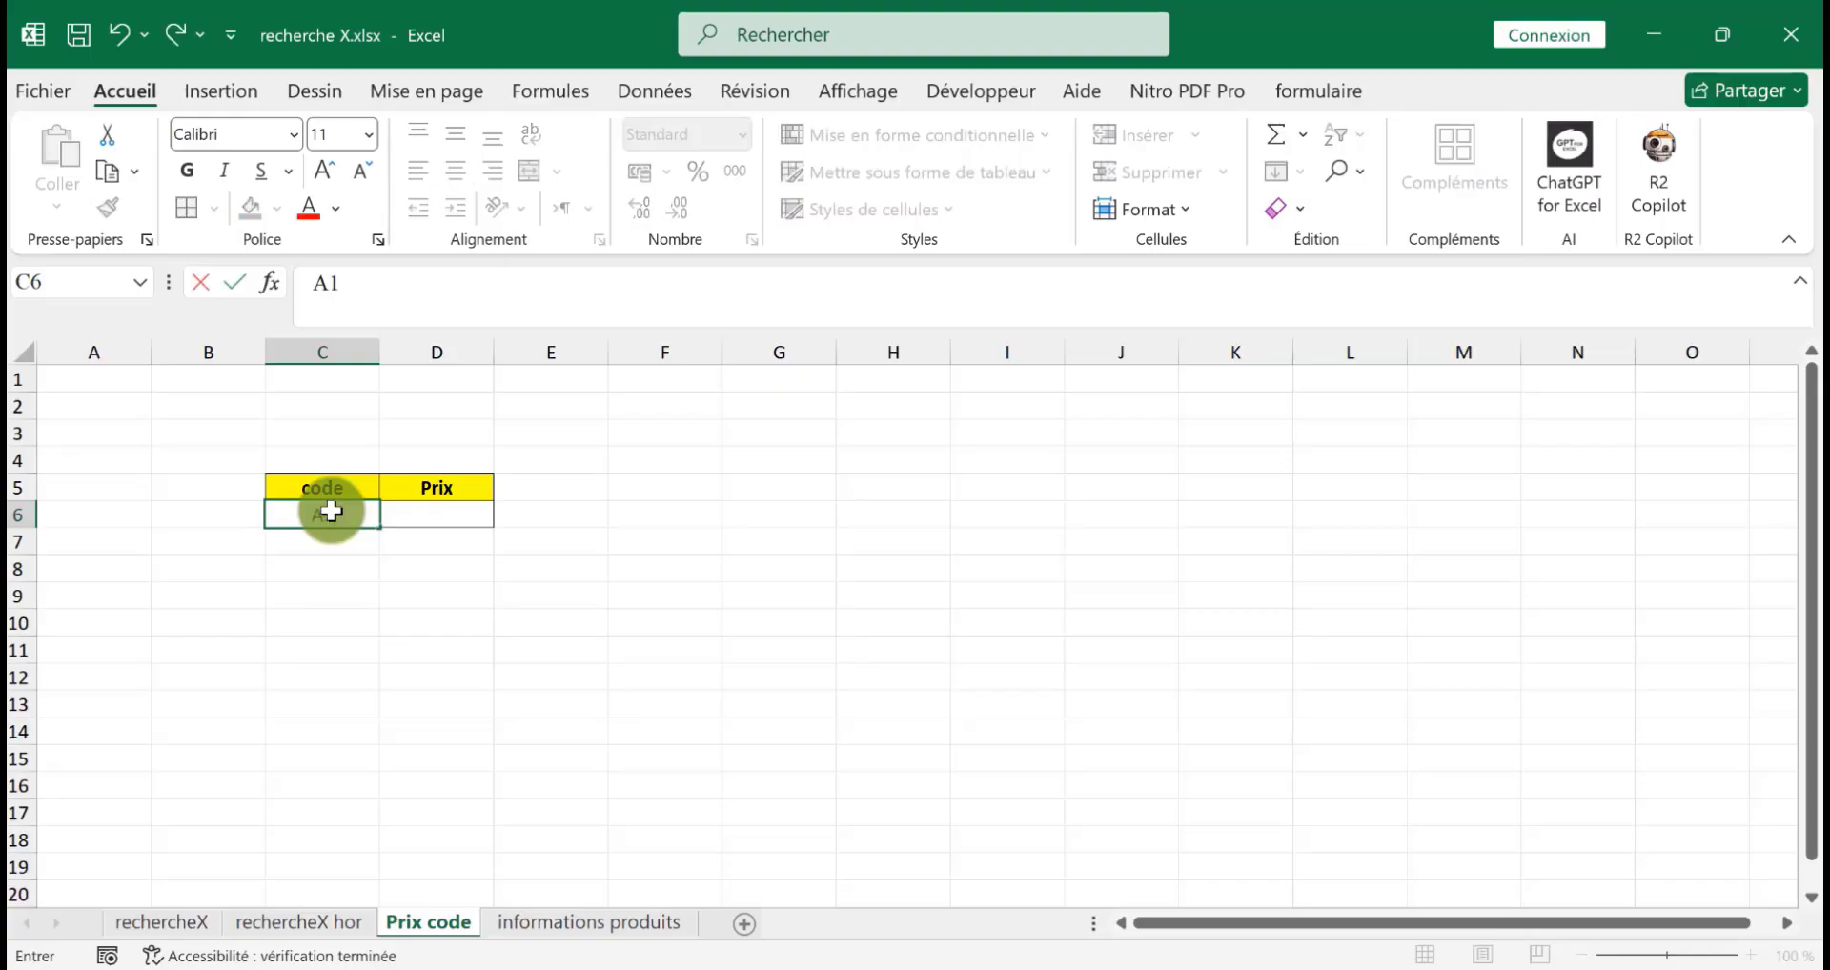
Step: Insert a RECHERCHEX function in D6 of the Prix code sheet with C6 as Valeur_cherchée
{"action": "left_click", "coordinate": [412, 512]}
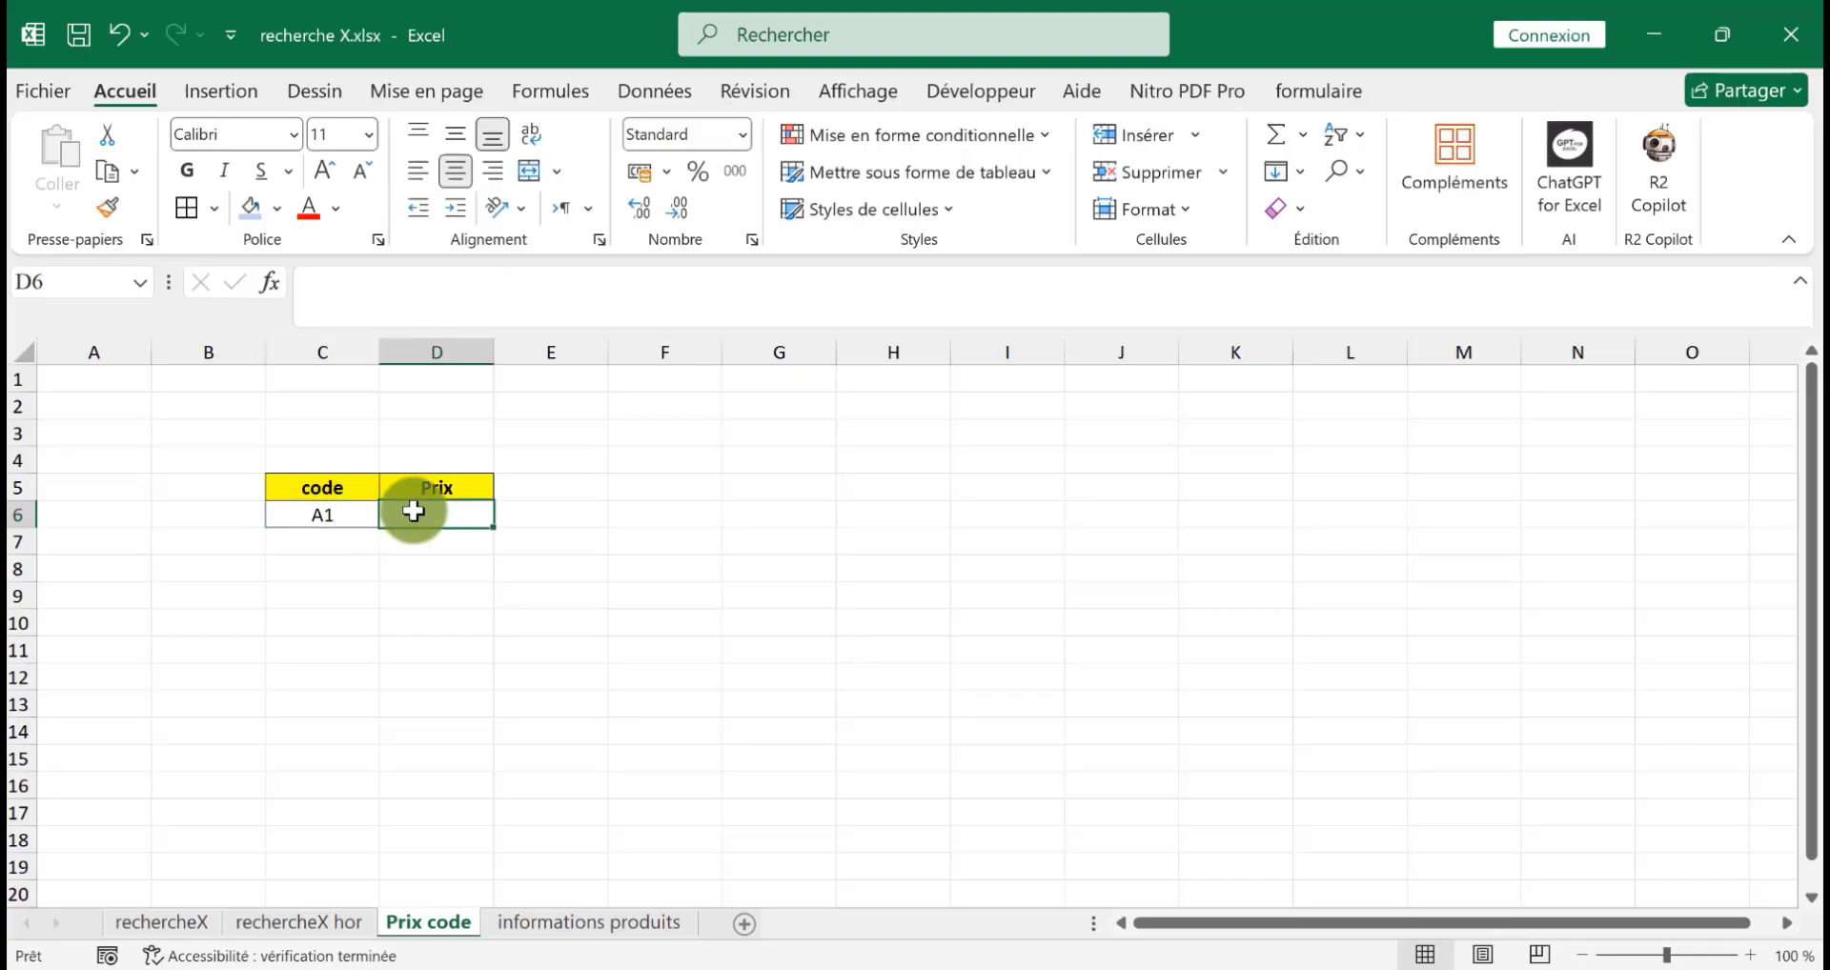
{"action": "left_click", "coordinate": [271, 280]}
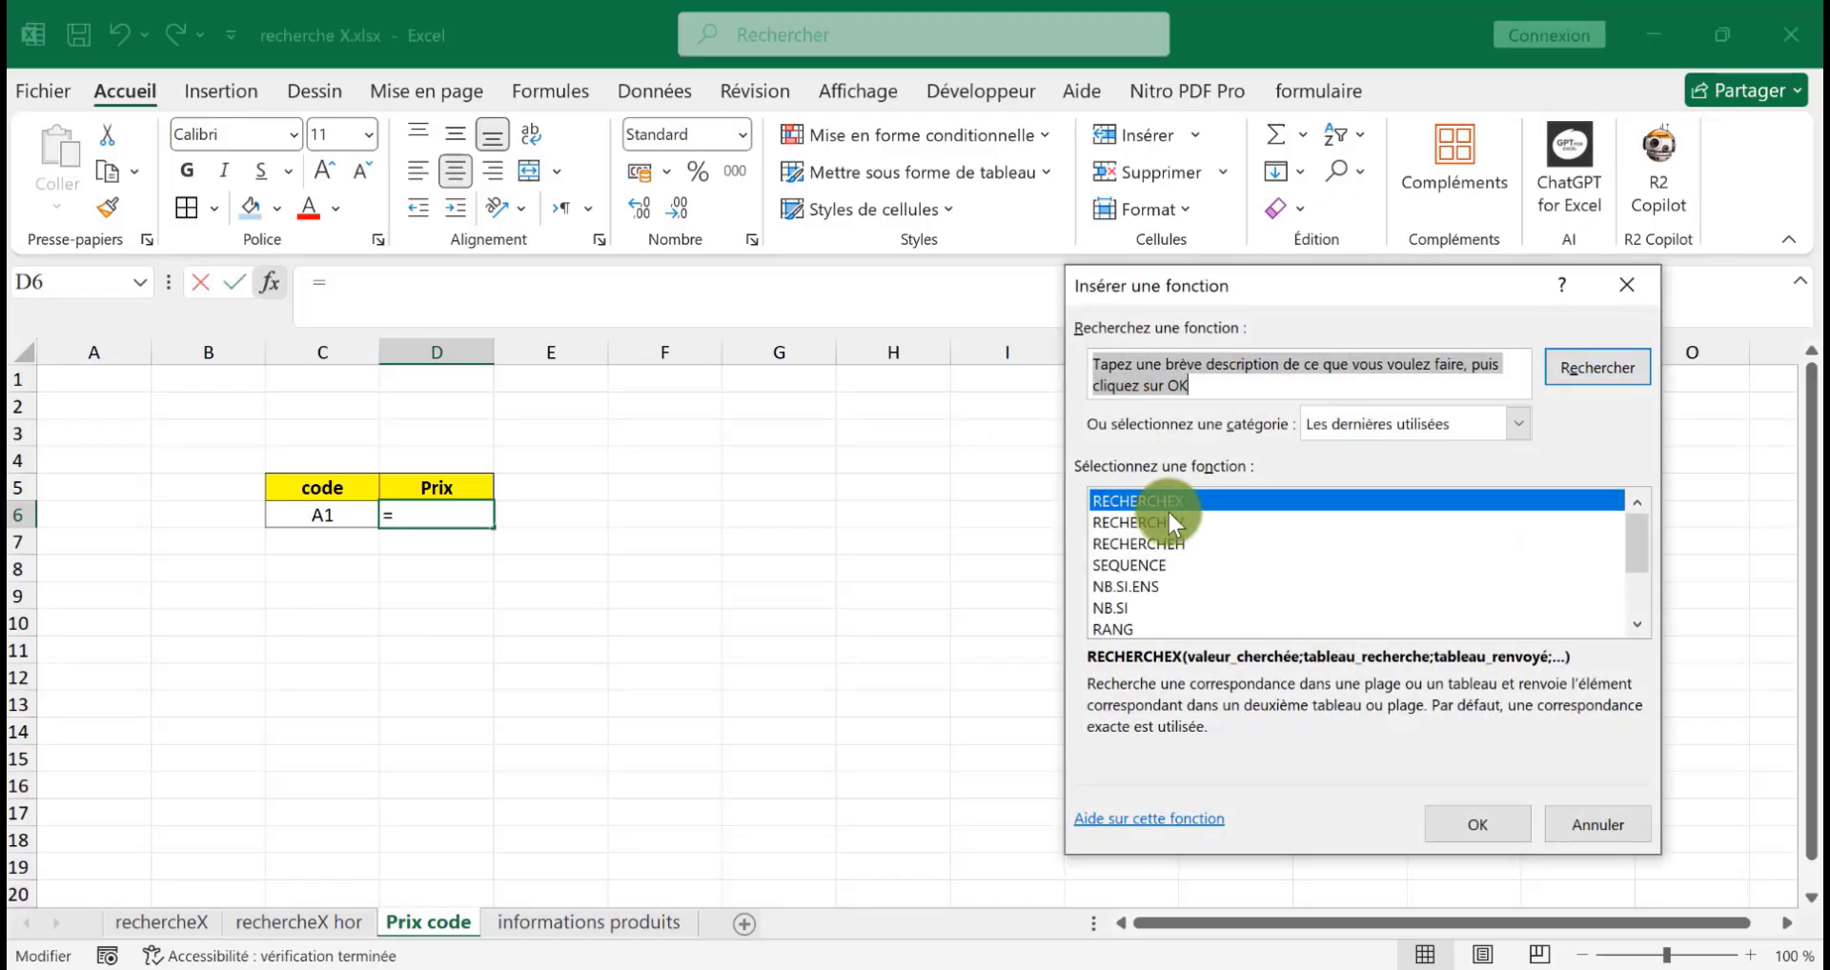
{"action": "left_click", "coordinate": [1439, 820]}
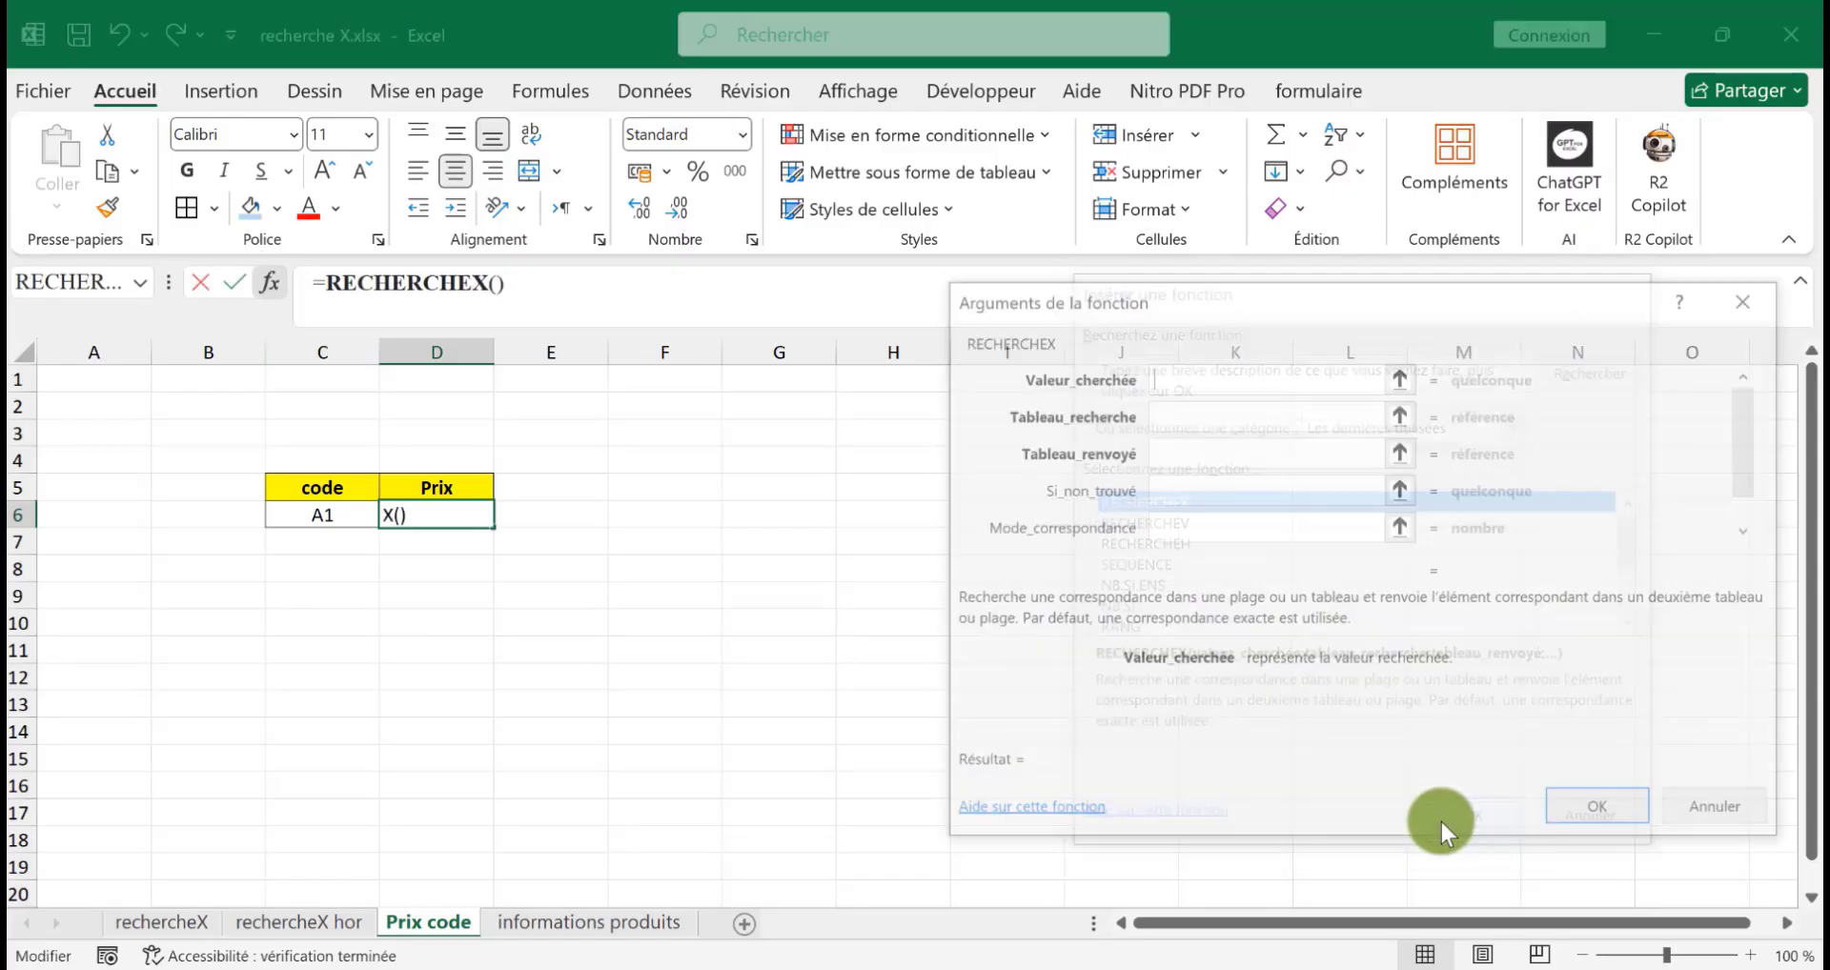
{"action": "left_click", "coordinate": [327, 514]}
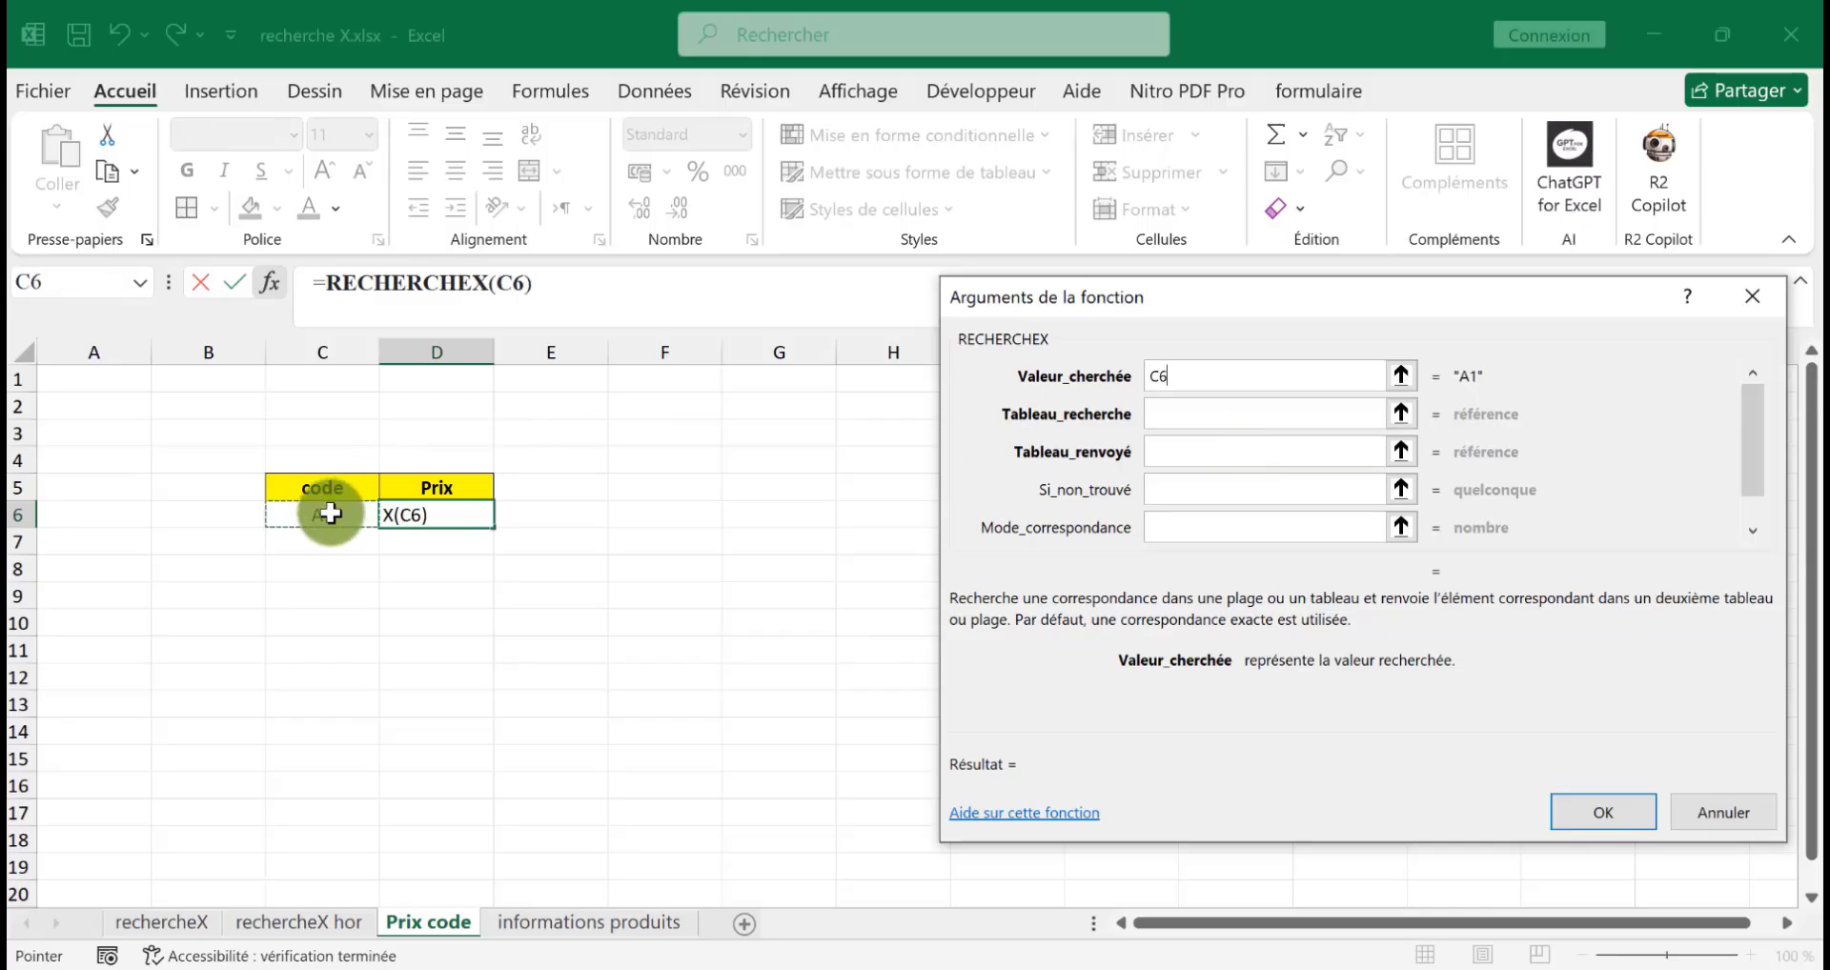
Step: Set the function's Tableau_recherche to the codes in A2:A6 of the informations produits sheet
{"action": "left_click", "coordinate": [1204, 417]}
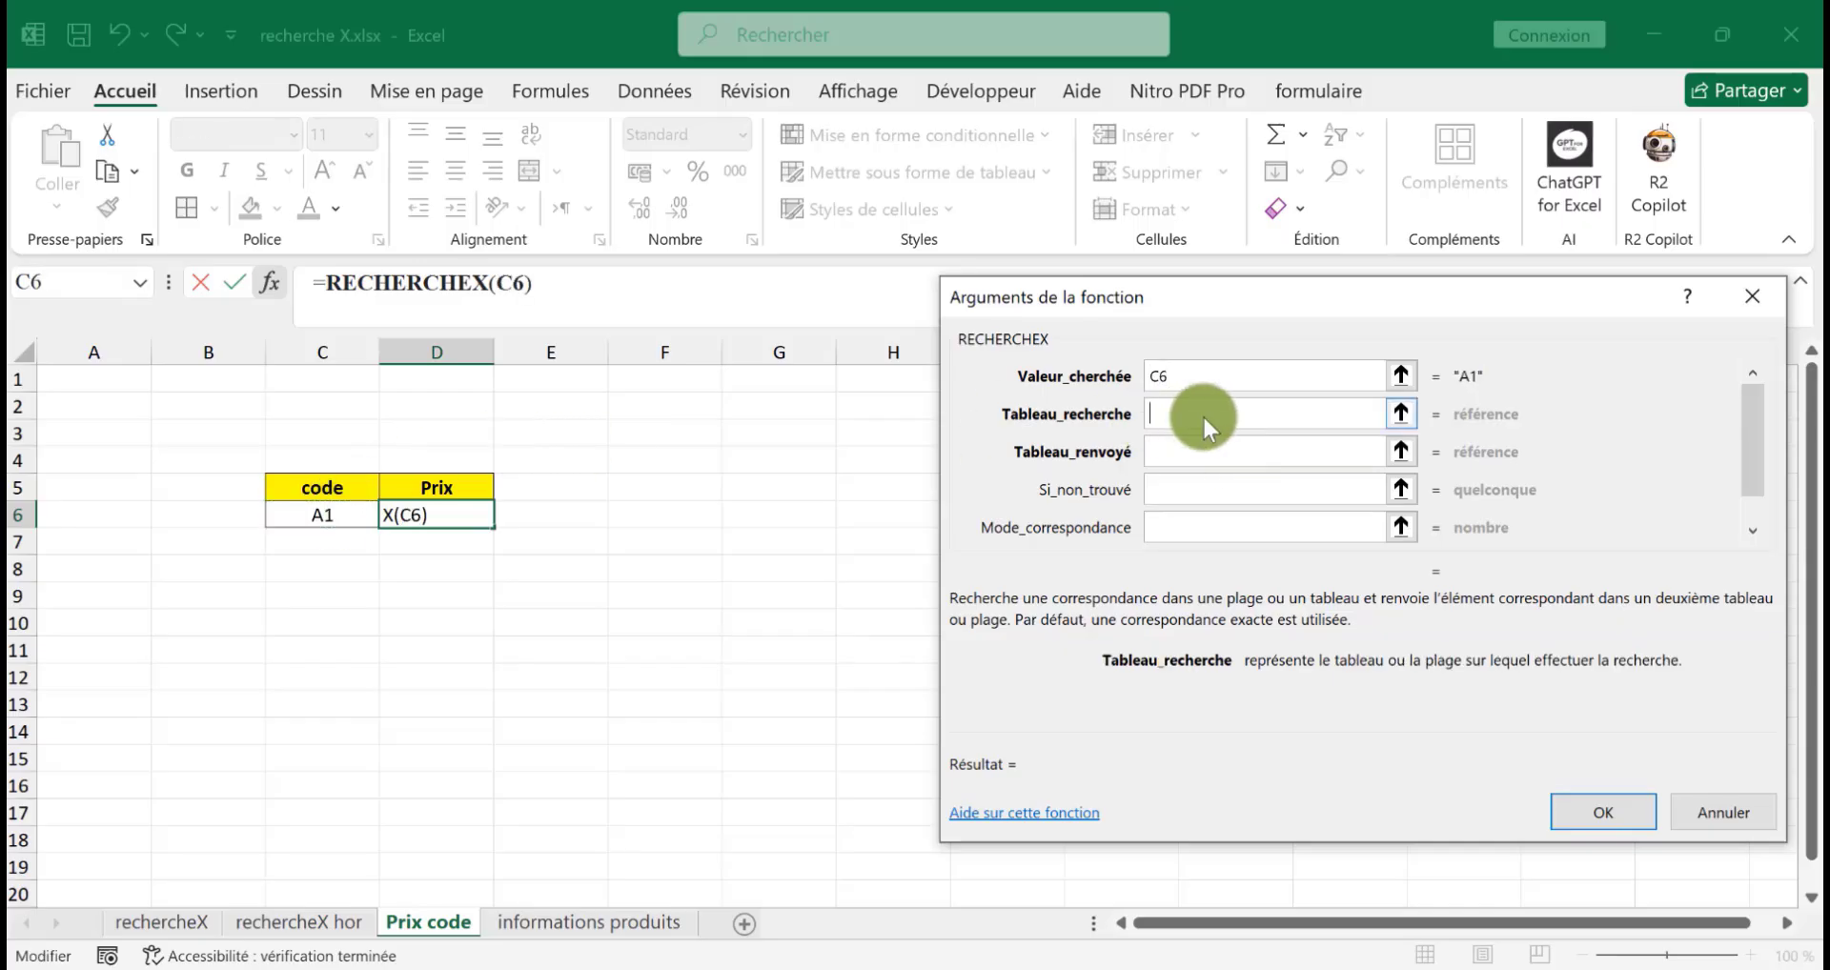
{"action": "left_click", "coordinate": [622, 925]}
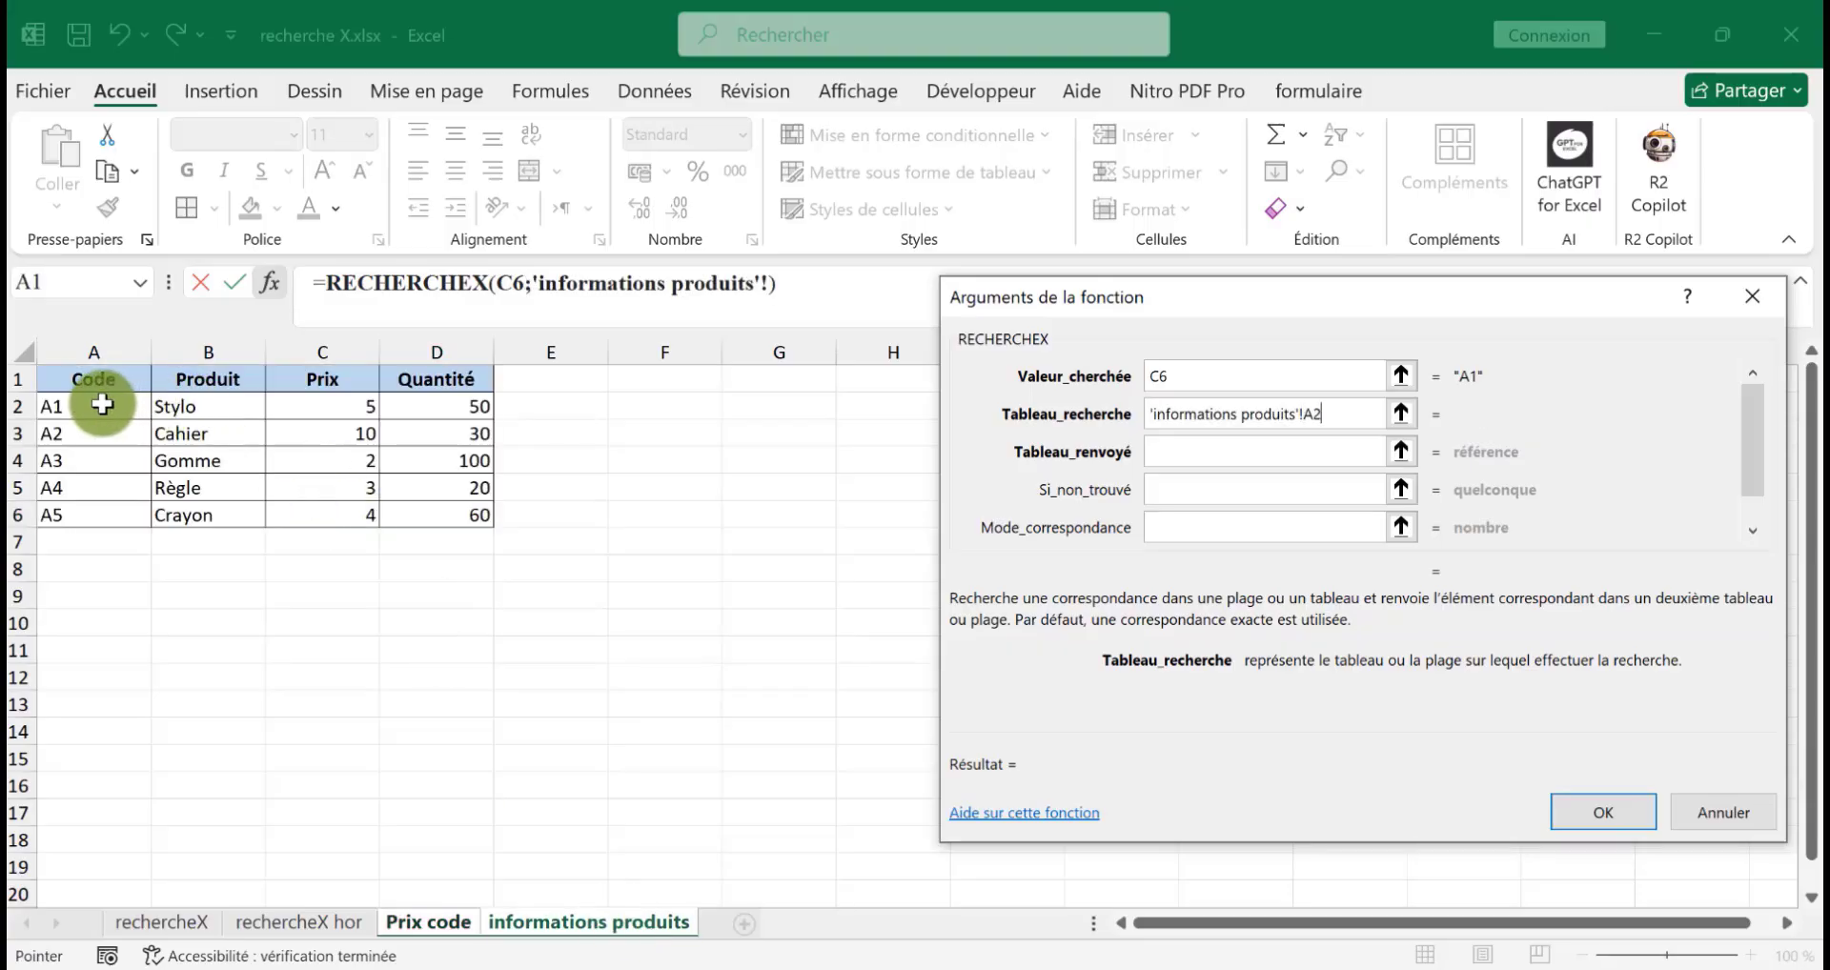
{"action": "left_click_drag", "start_coordinate": [103, 405], "coordinate": [102, 511]}
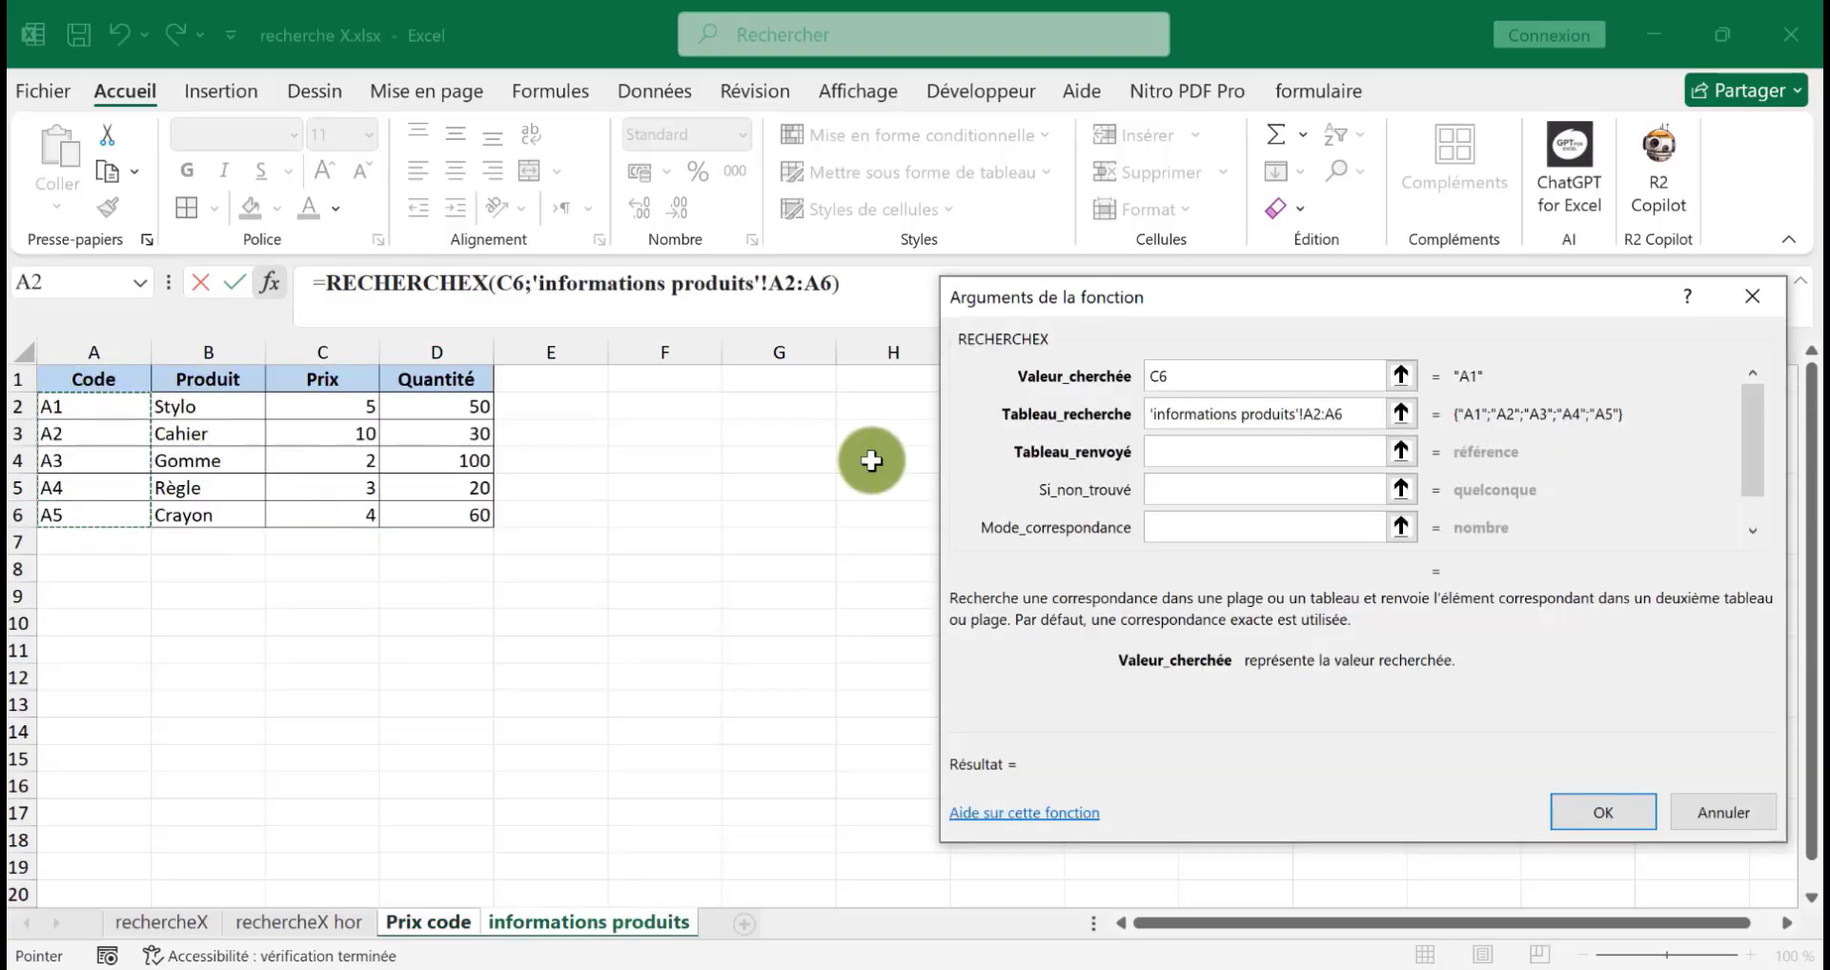
{"action": "left_click", "coordinate": [1178, 455]}
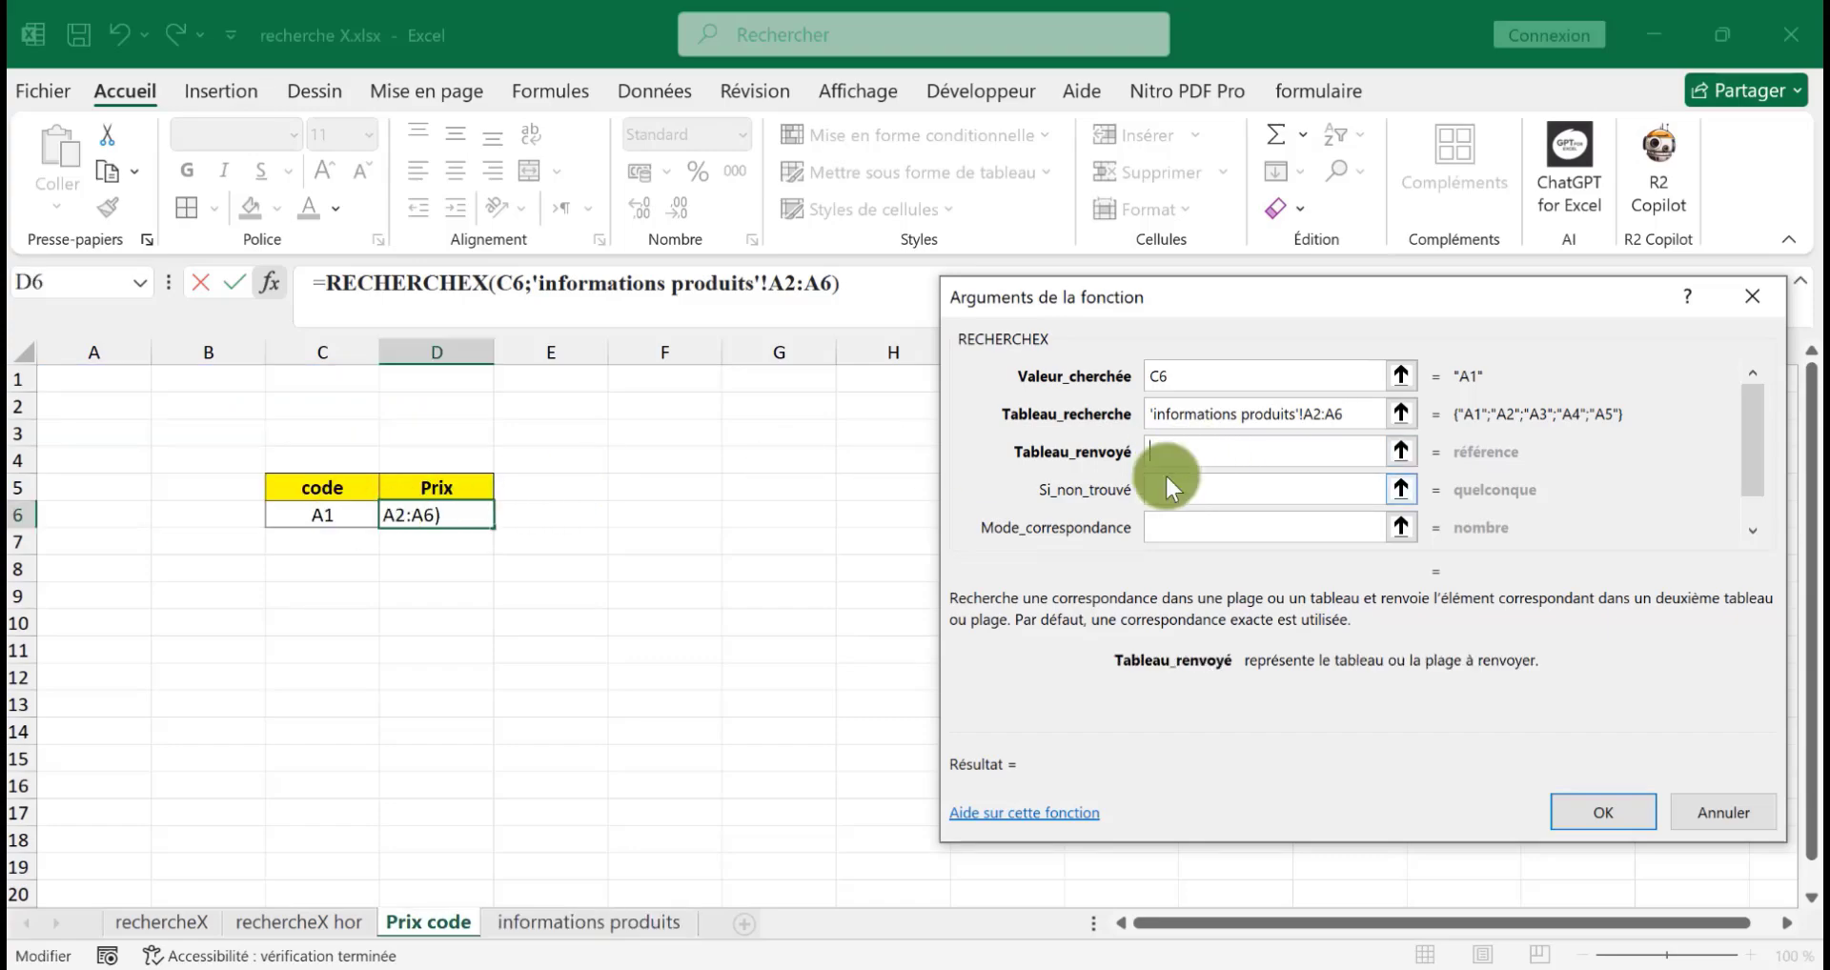
Step: Set Tableau_renvoyé to C2:C6 of the informations produits sheet and Si_non_trouvé to introuvable, and validate the RECHERCHEX function
{"action": "left_click", "coordinate": [601, 922]}
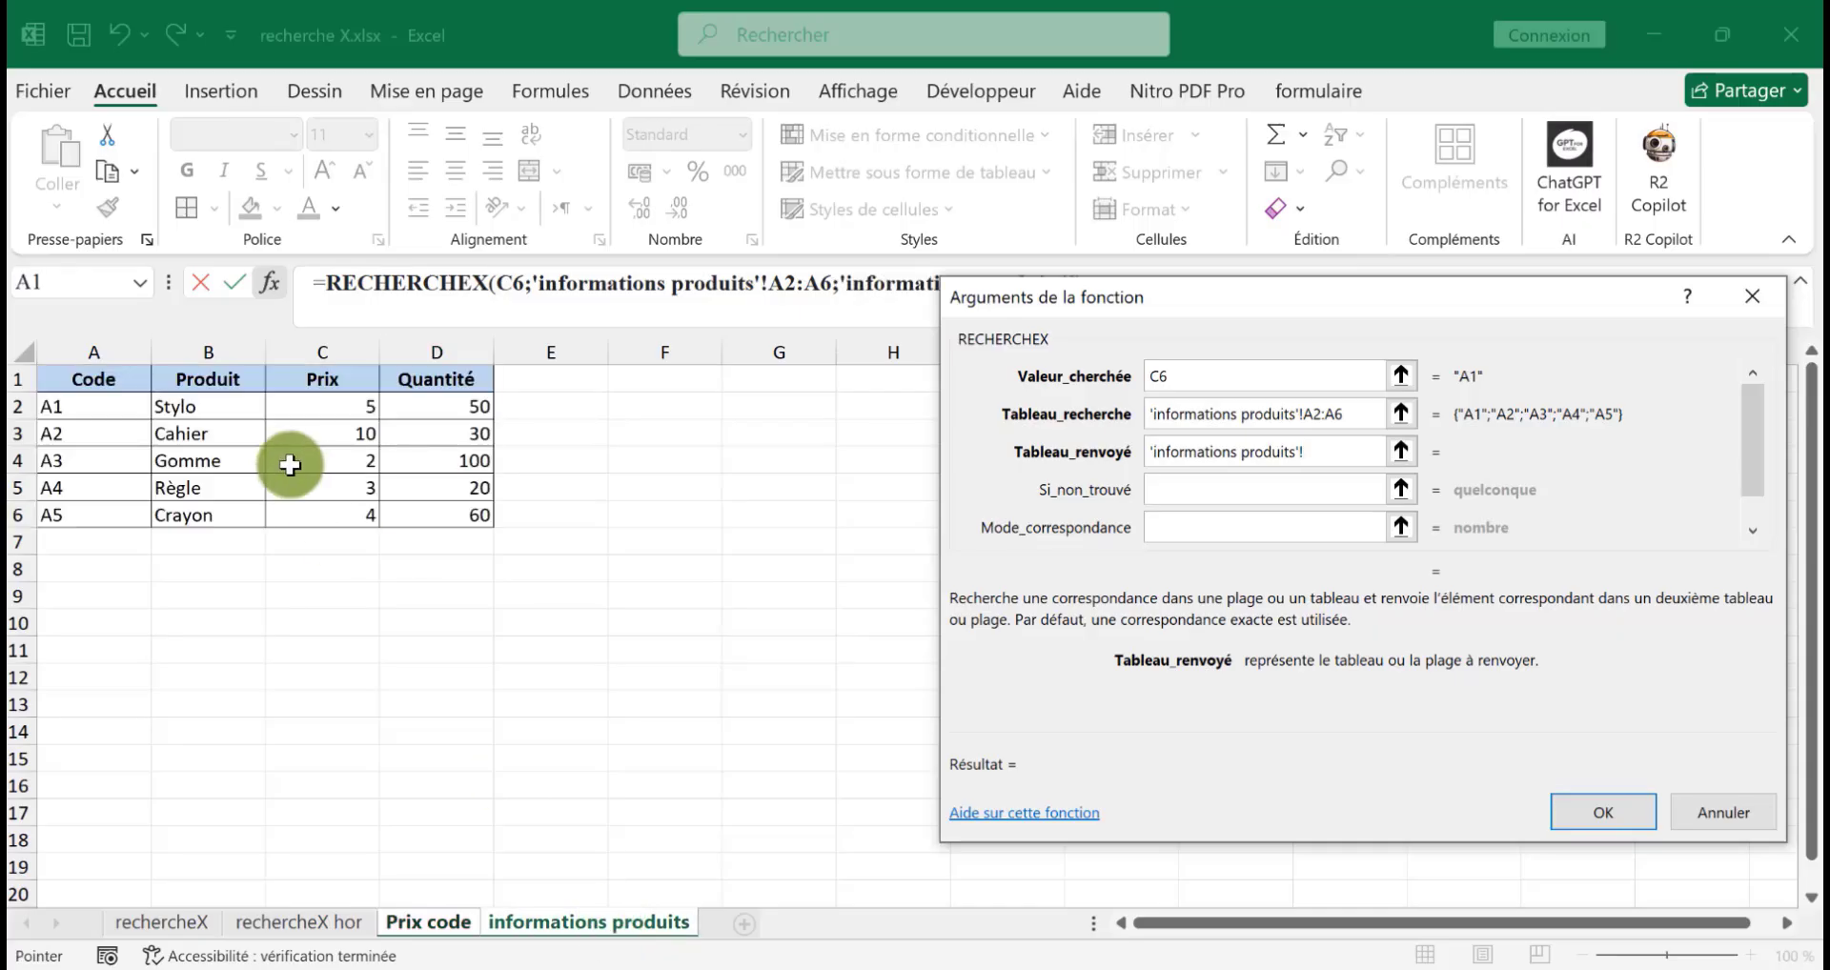
{"action": "left_click_drag", "start_coordinate": [322, 404], "coordinate": [323, 513]}
{"action": "left_click", "coordinate": [1172, 489]}
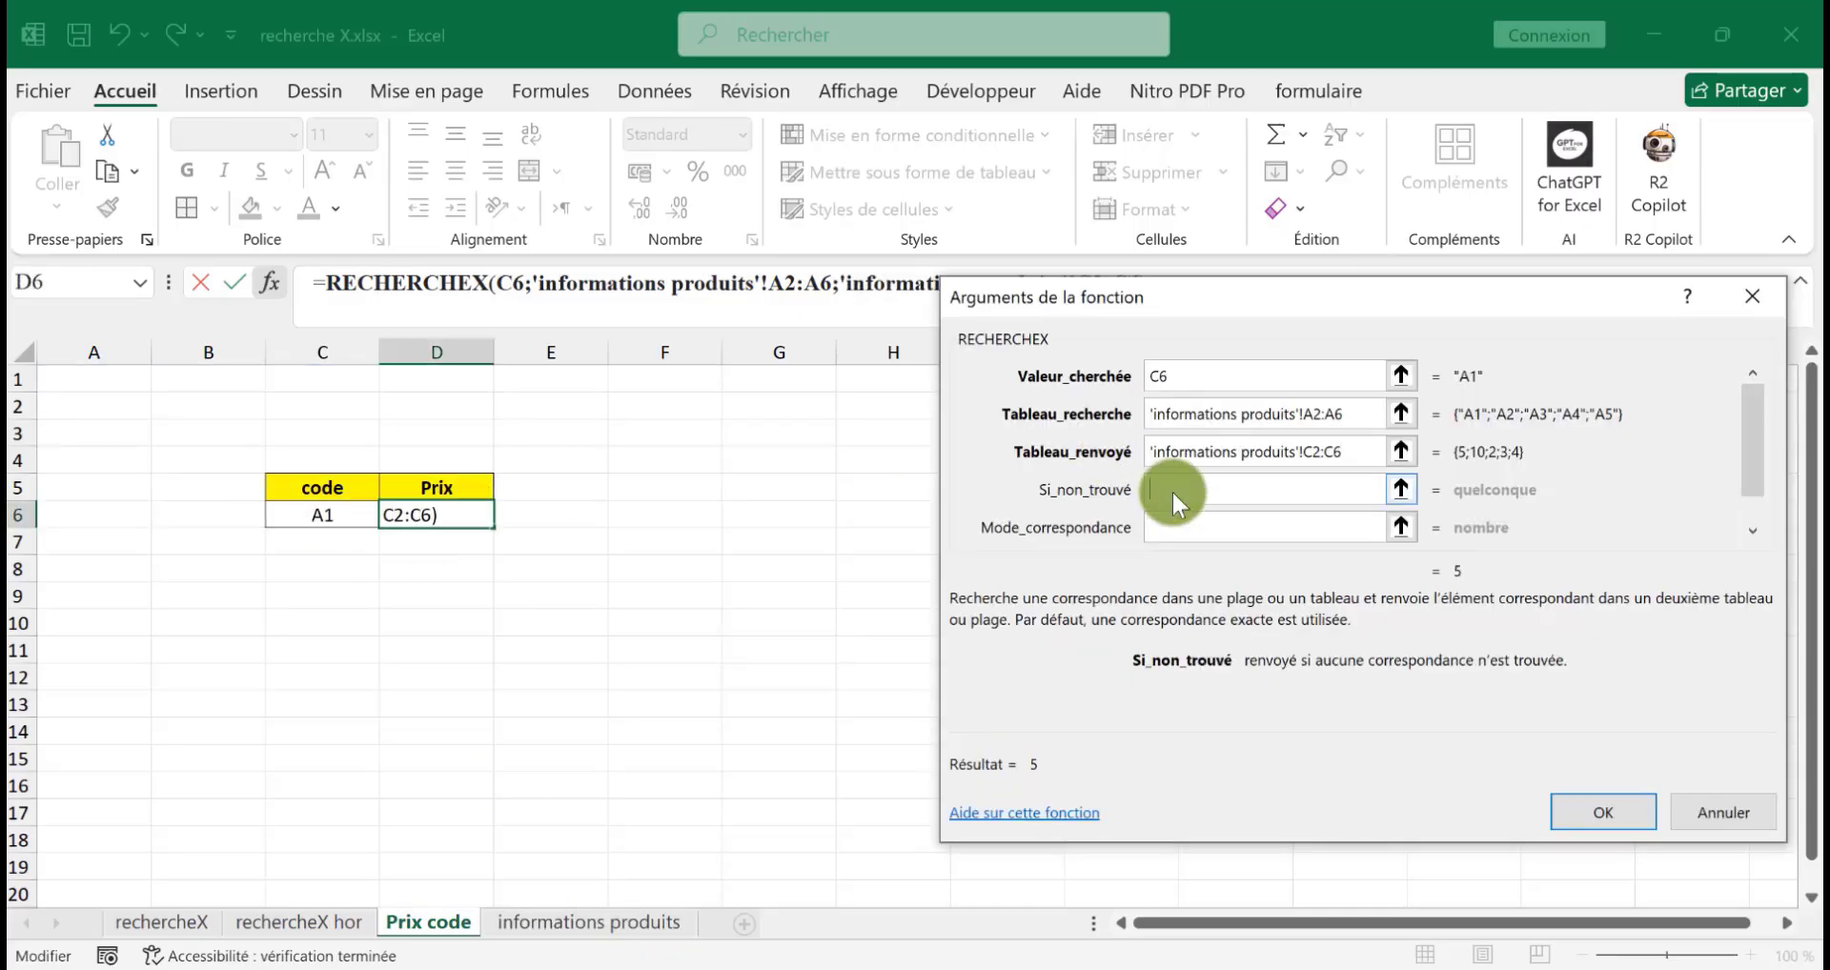
{"action": "type", "text": "introuvabl"}
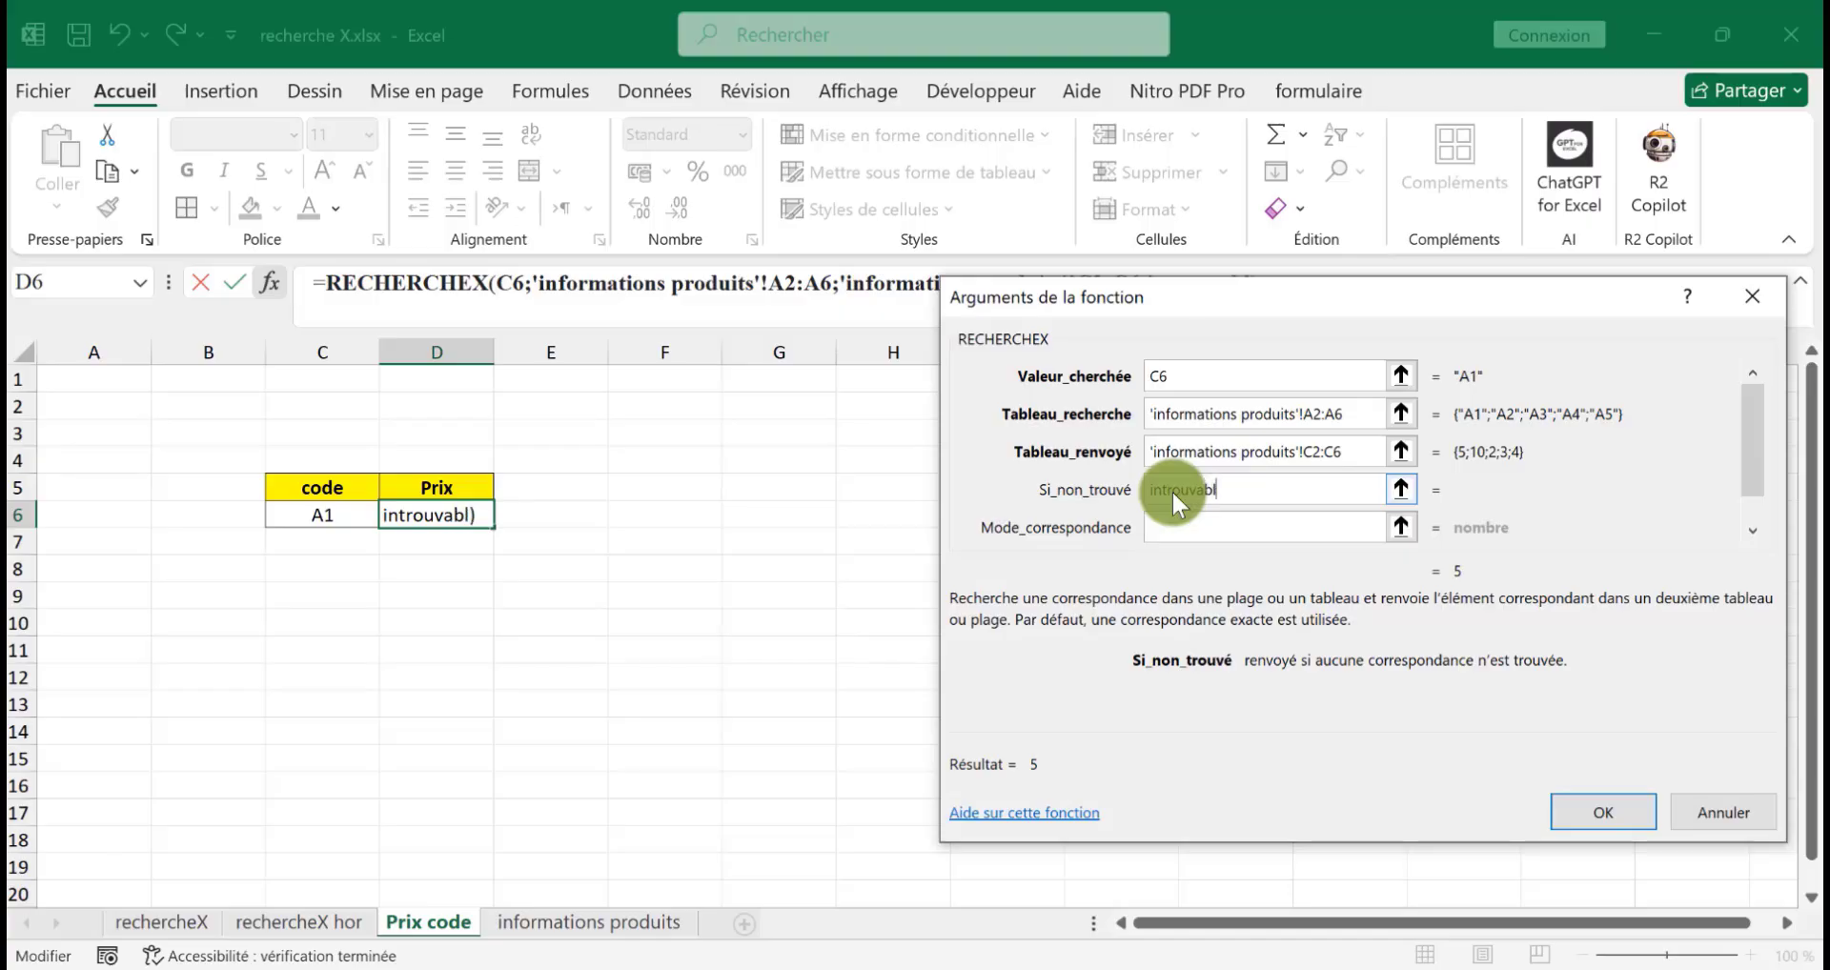
{"action": "type", "text": "e"}
{"action": "left_click", "coordinate": [1615, 805]}
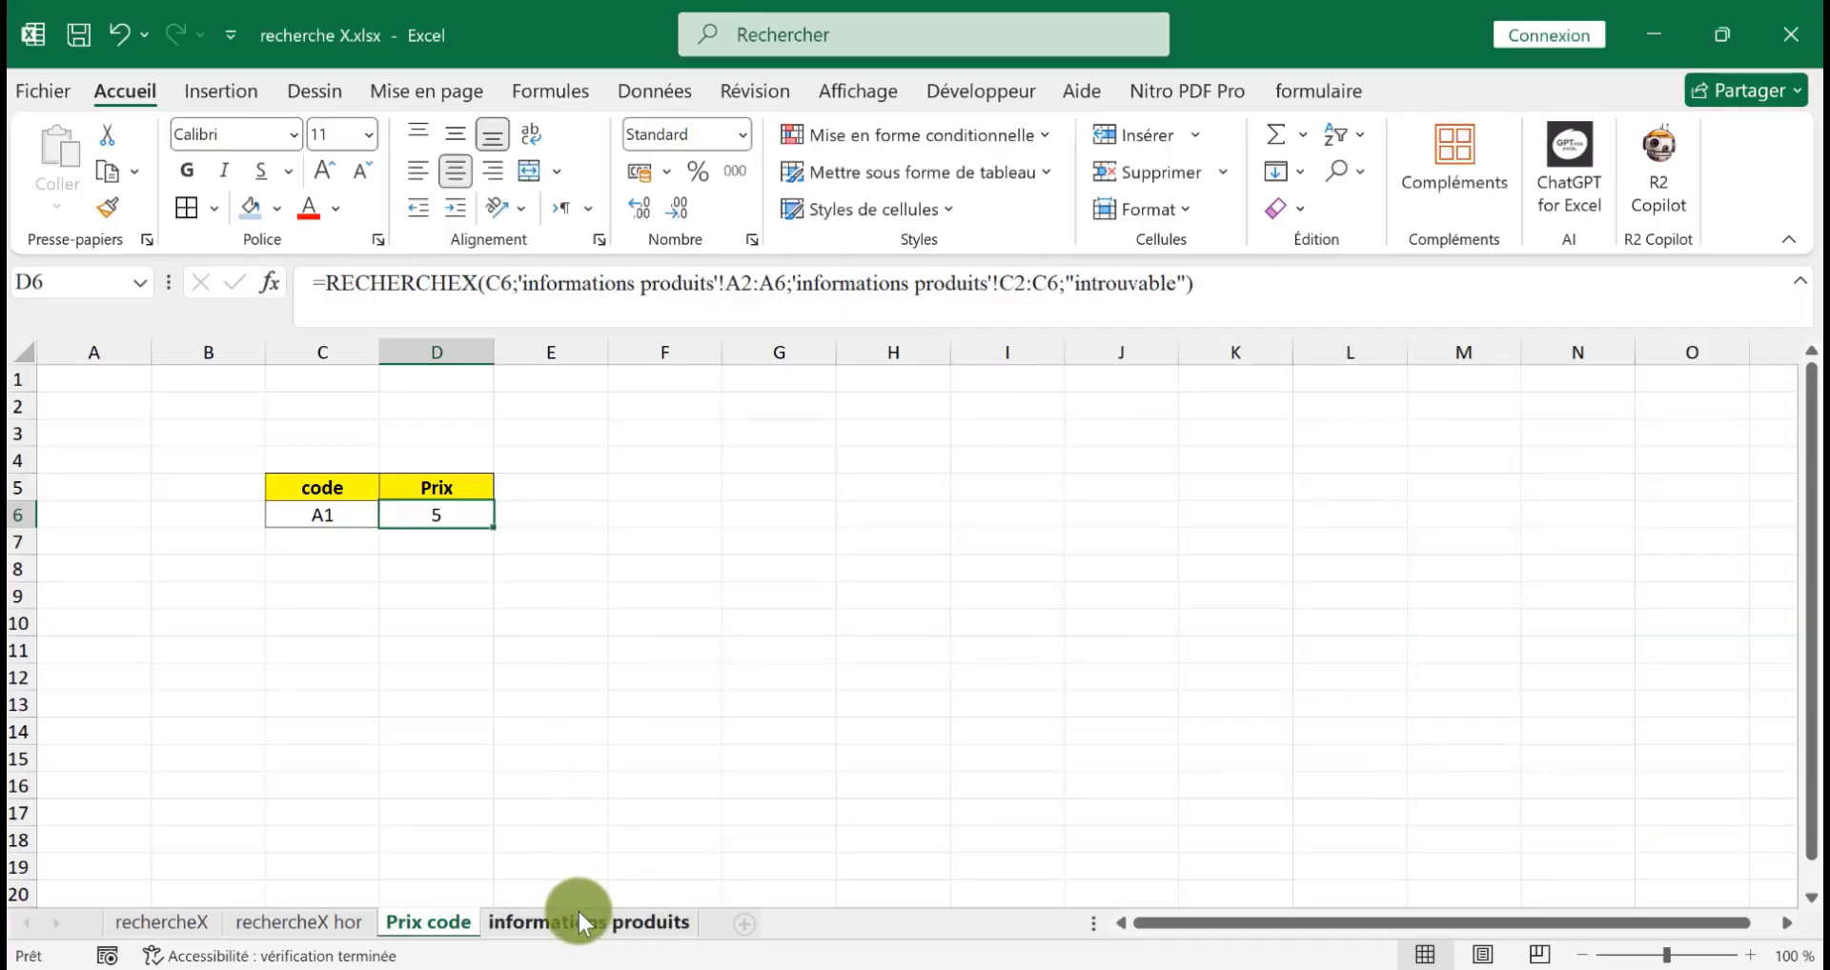
Step: Look at the informations produits sheet, and change the code in C6 of Prix code to A6
{"action": "left_click", "coordinate": [578, 920]}
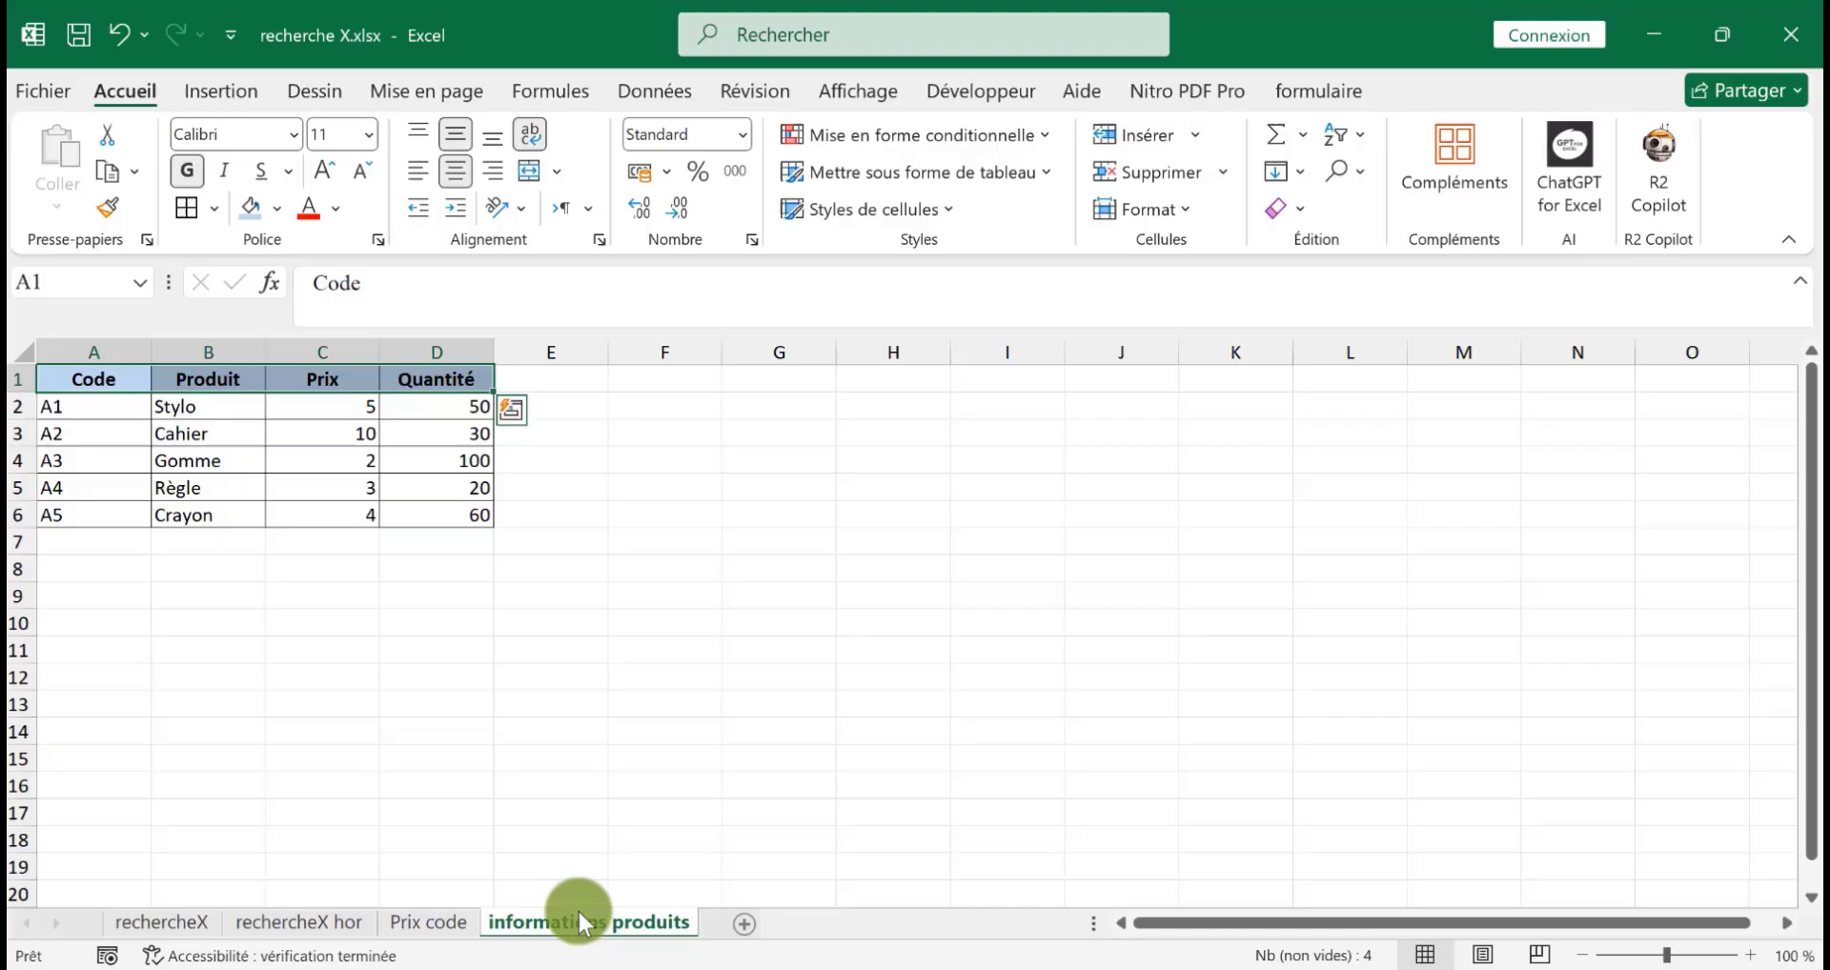
{"action": "left_click", "coordinate": [437, 915]}
{"action": "left_click", "coordinate": [327, 514]}
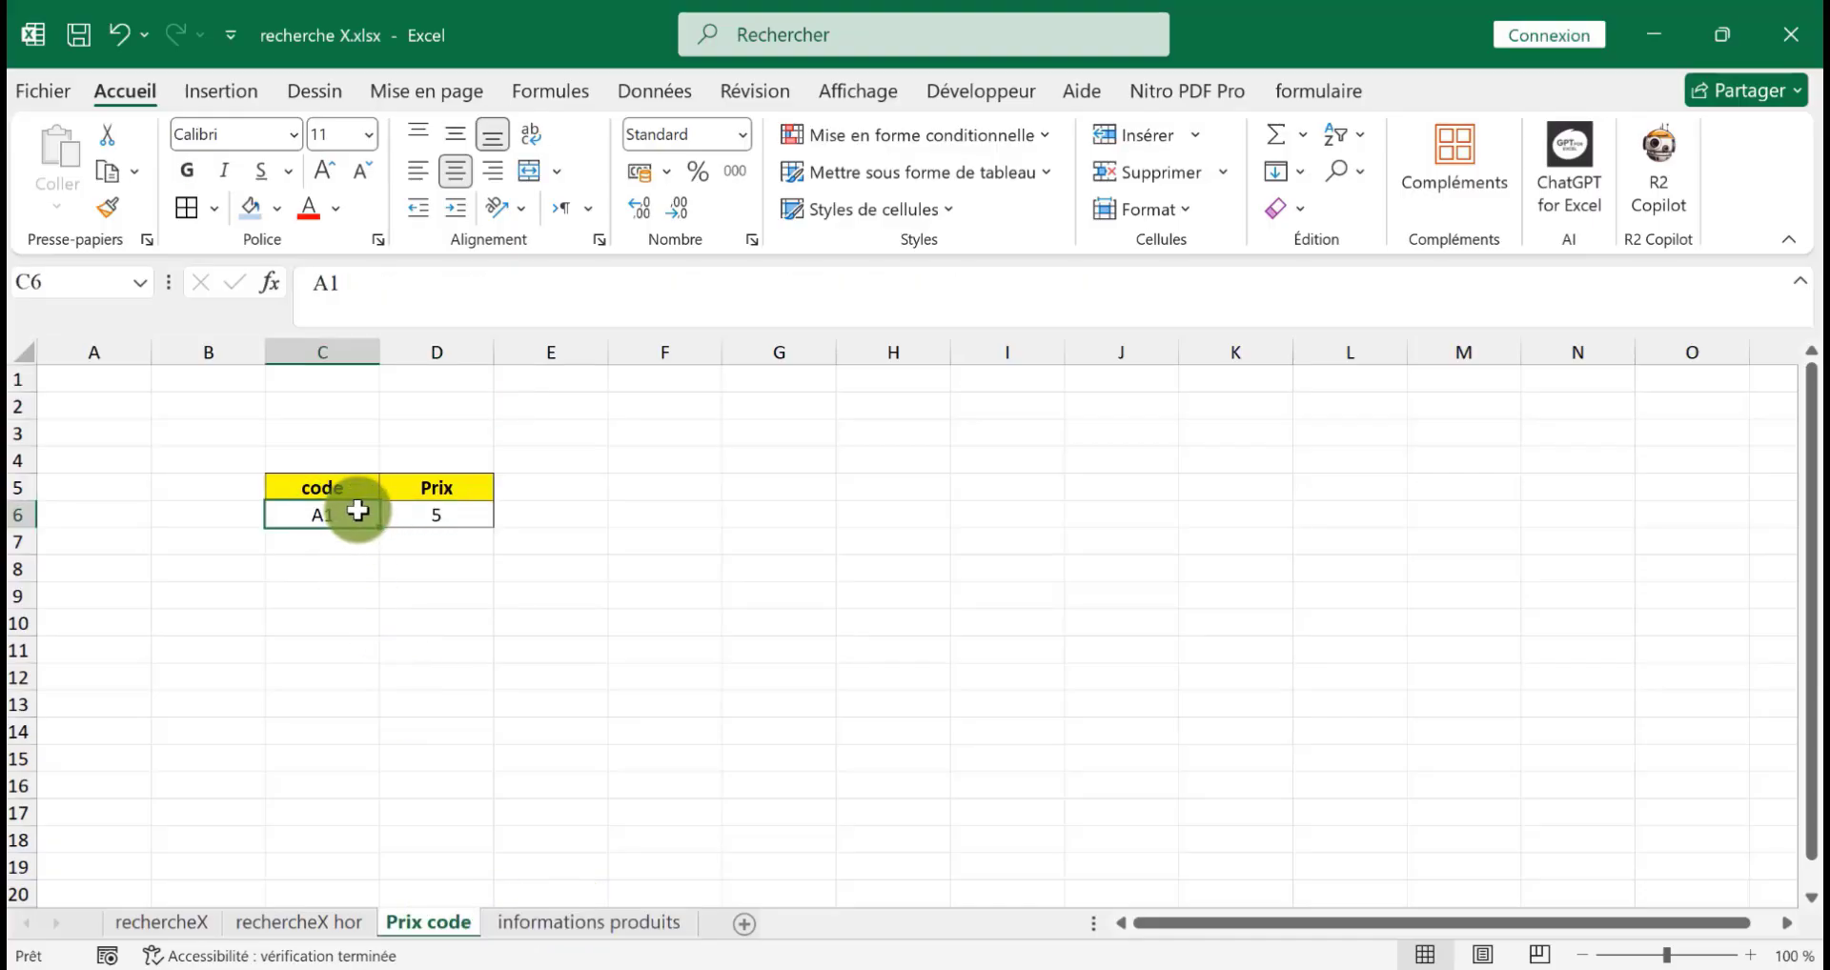
{"action": "type", "text": "A"}
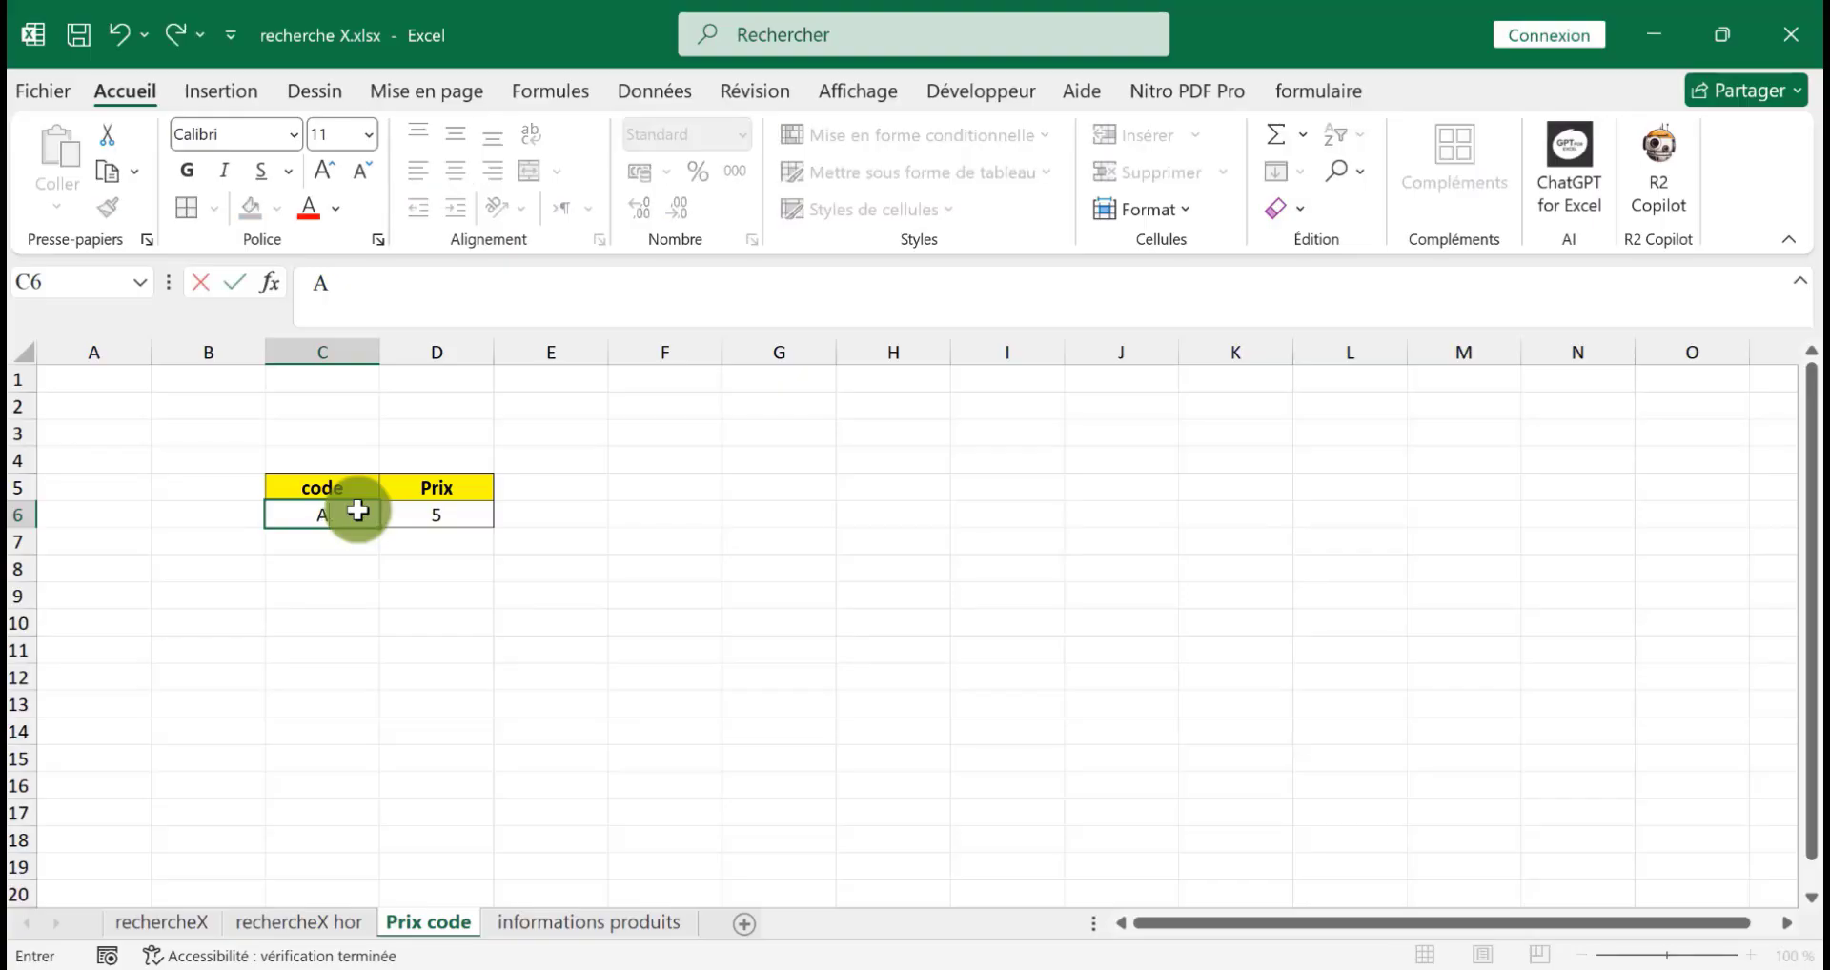
{"action": "key", "text": "Return"}
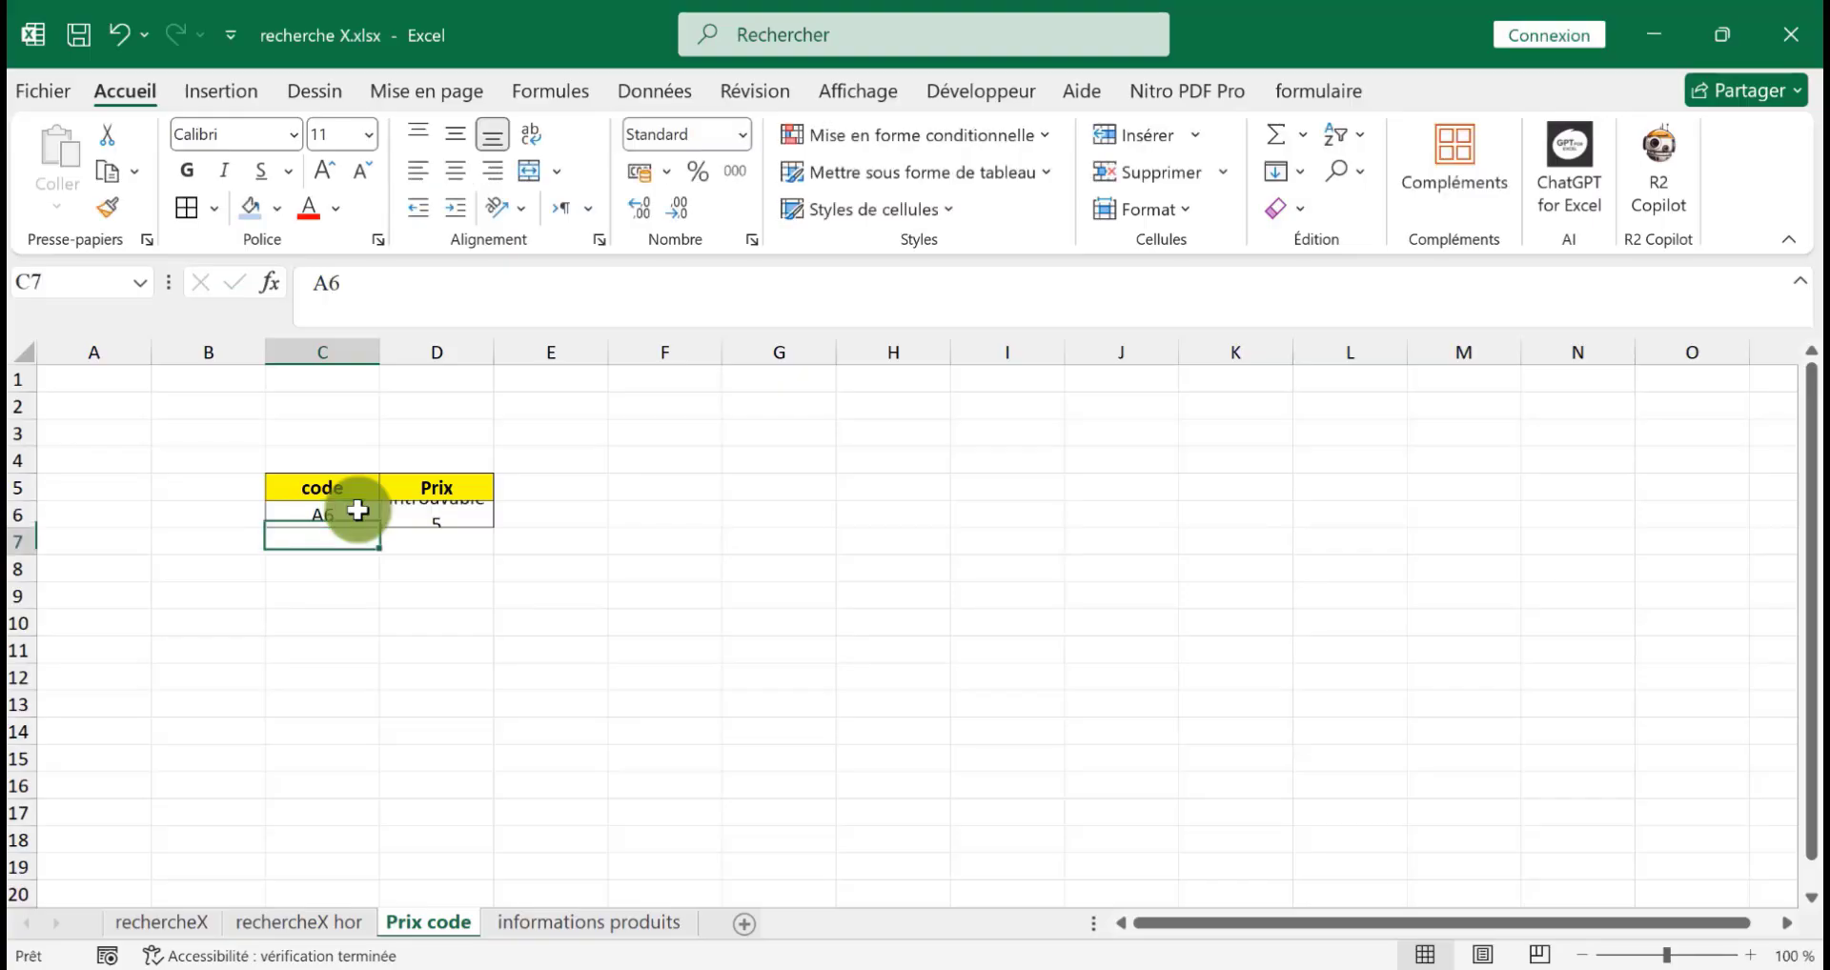
Step: Change the code in C6 to A3 and check its price in the informations produits sheet
{"action": "left_click", "coordinate": [357, 511]}
{"action": "type", "text": "A"}
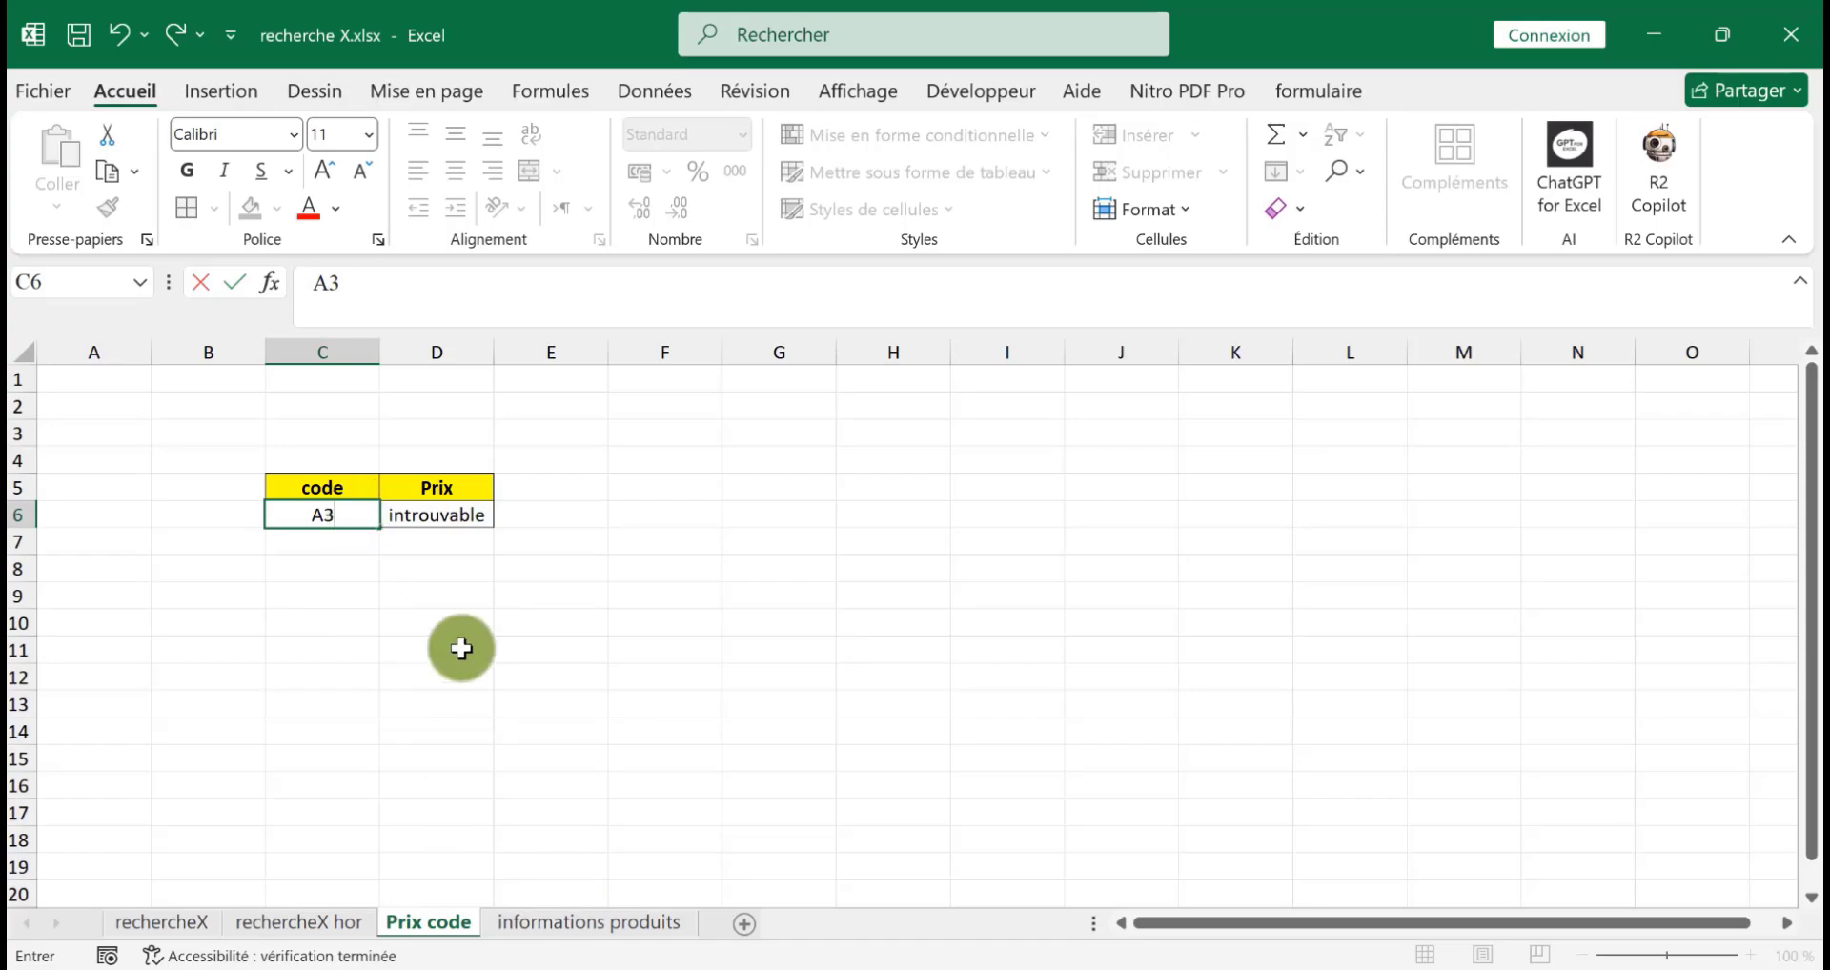
{"action": "type", "text": "3"}
{"action": "key", "text": "Return"}
{"action": "left_click", "coordinate": [553, 924]}
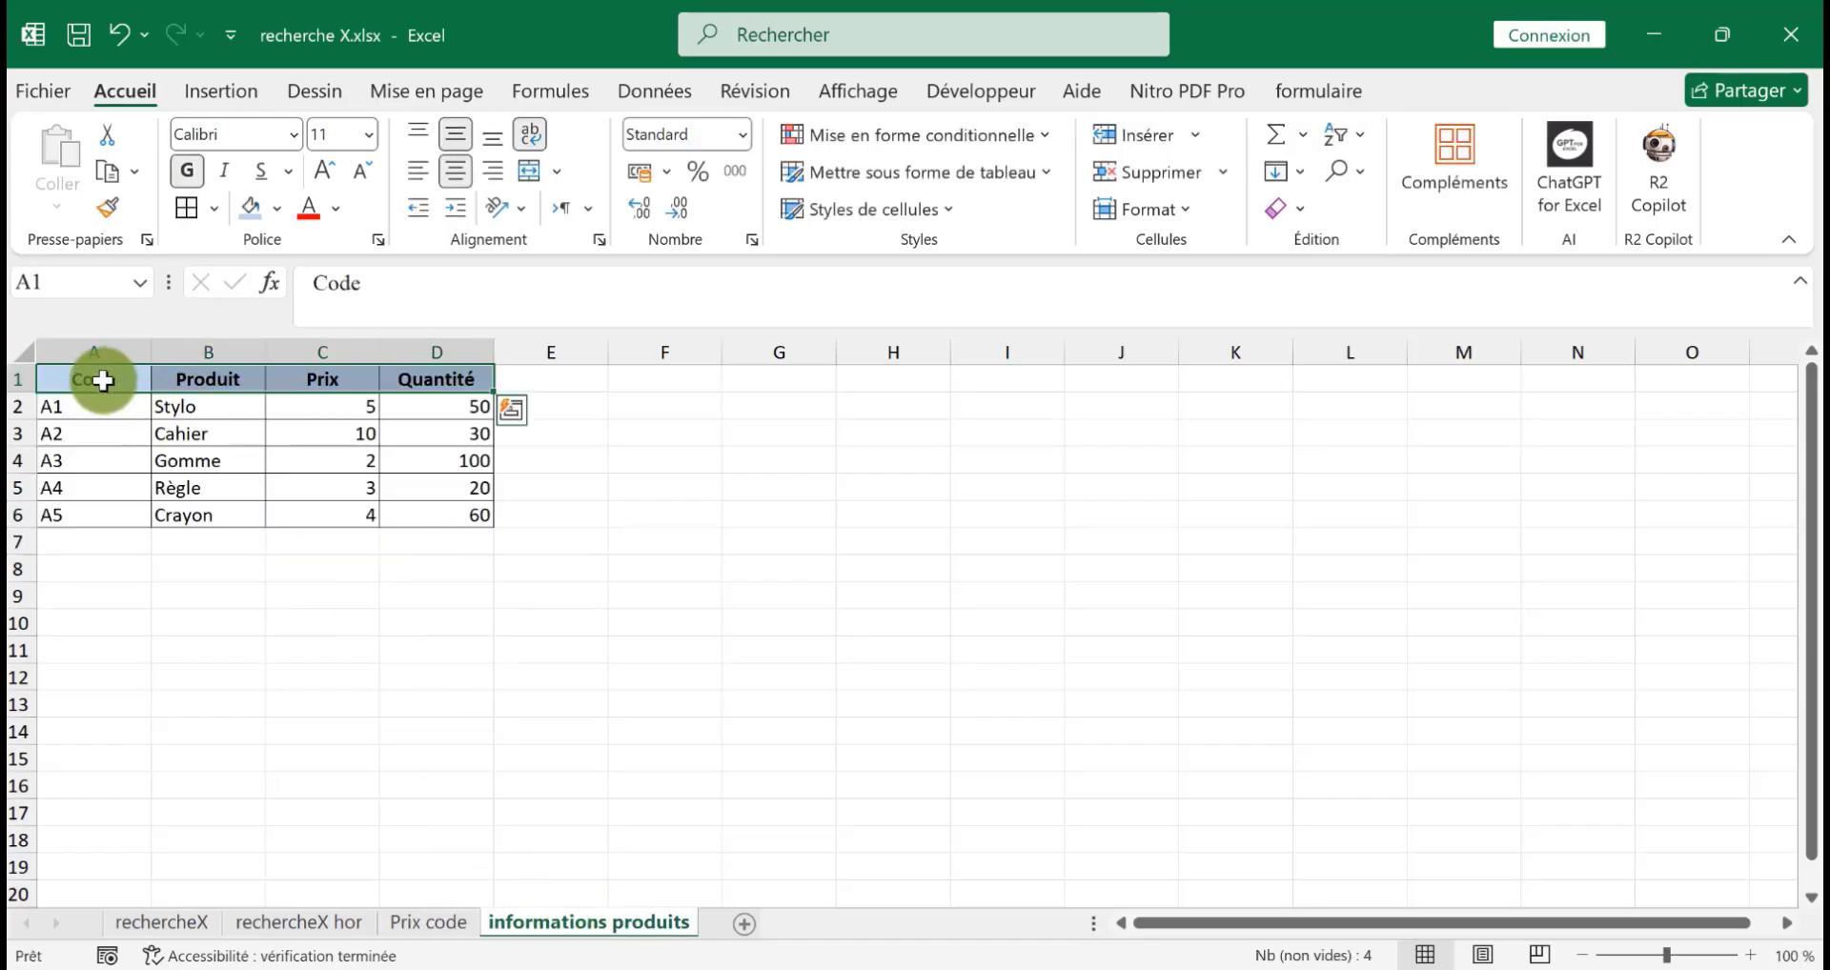
{"action": "left_click", "coordinate": [324, 459]}
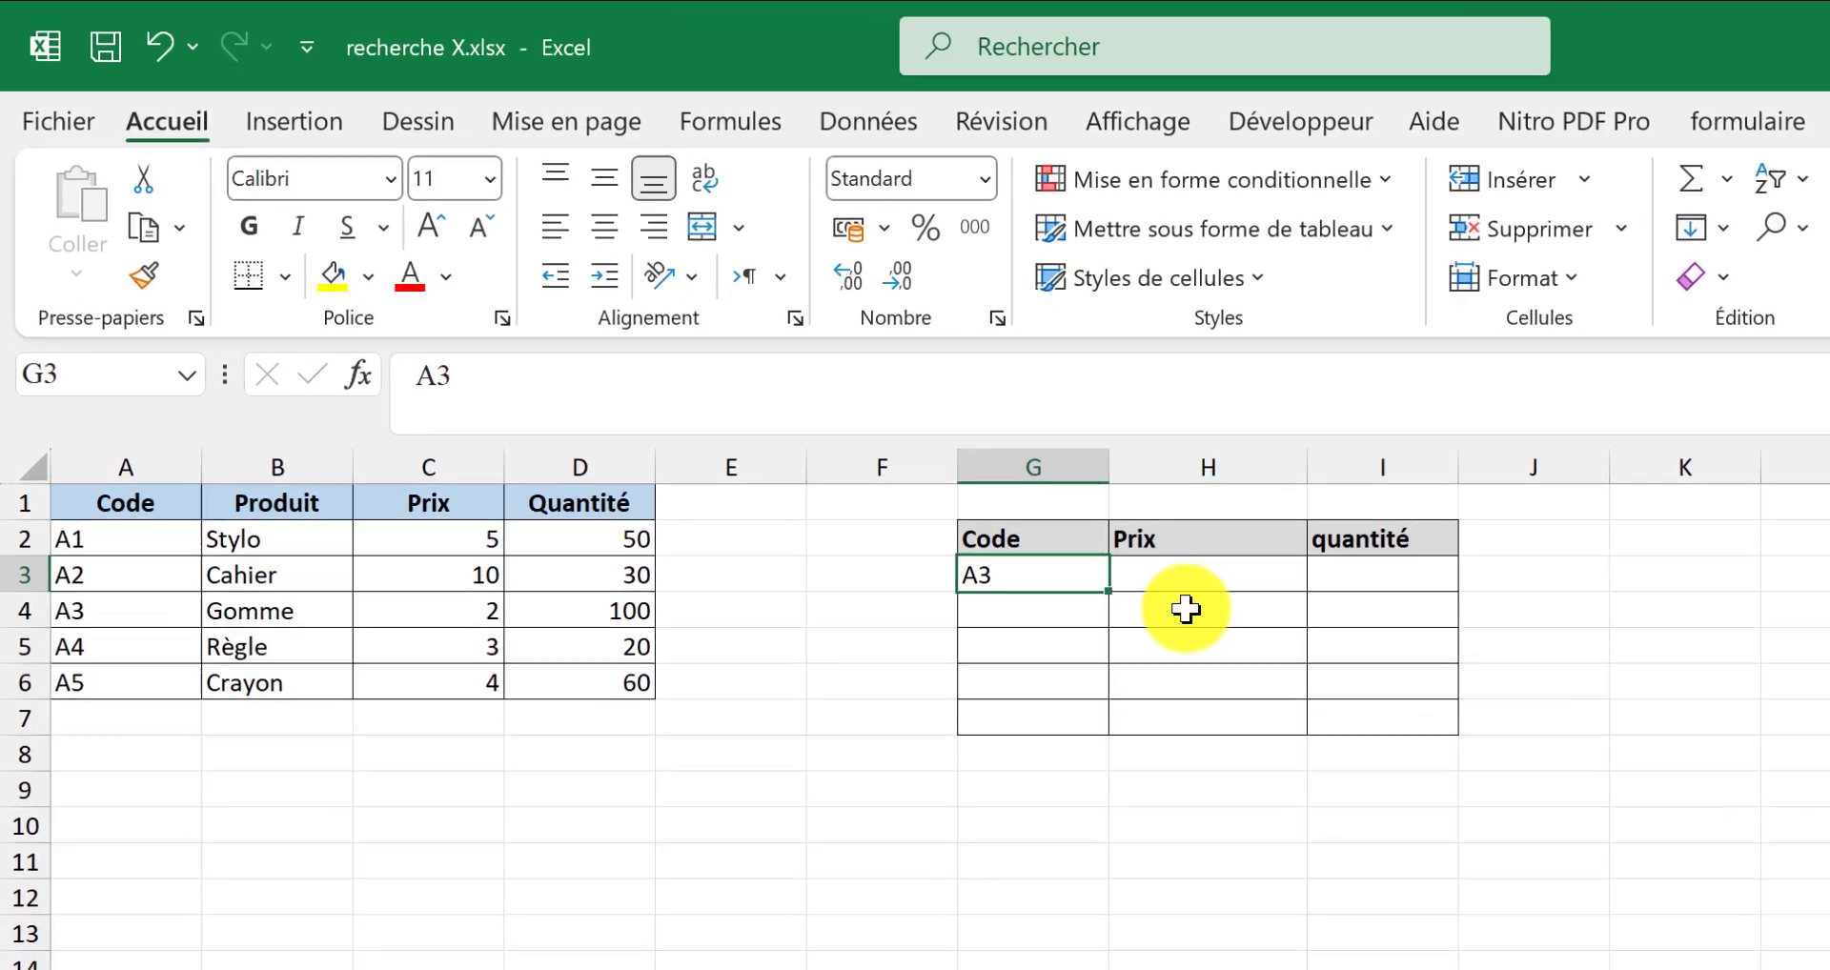
Step: Insert a RECHERCHEX function in H3 with G3 as Valeur_cherchée and the codes in A2:A6 as Tableau_recherche
{"action": "left_click", "coordinate": [1174, 595]}
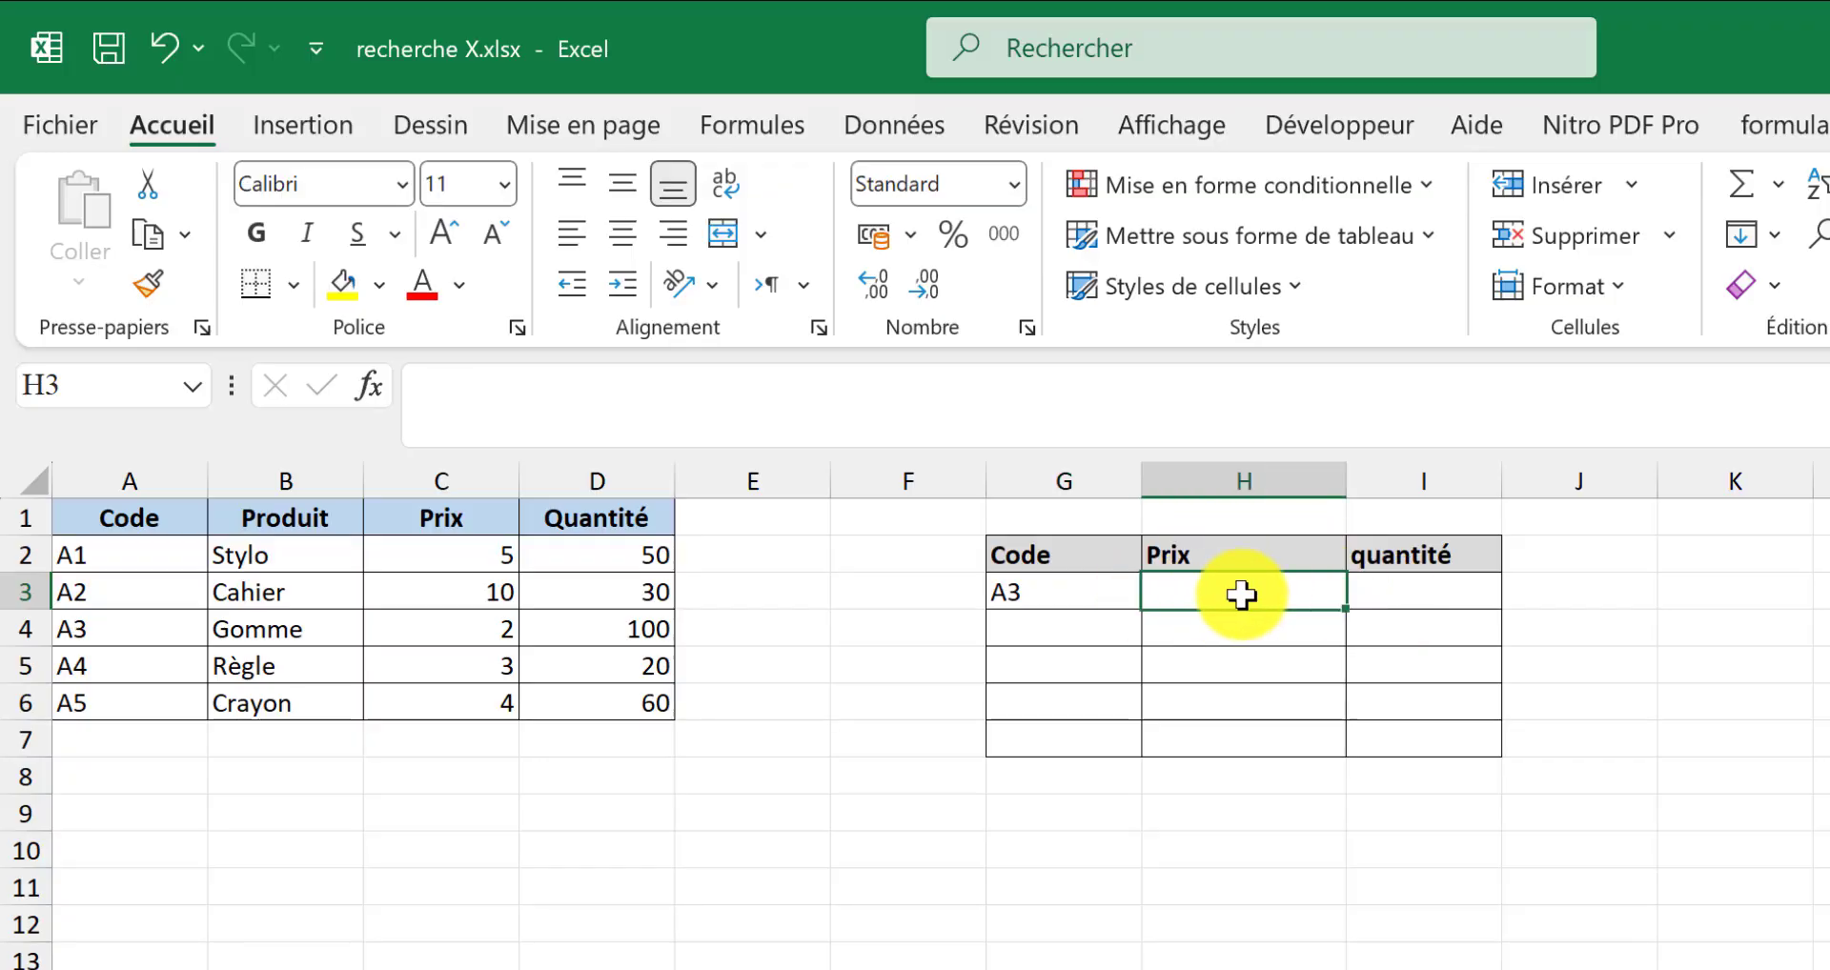
{"action": "left_click", "coordinate": [367, 388]}
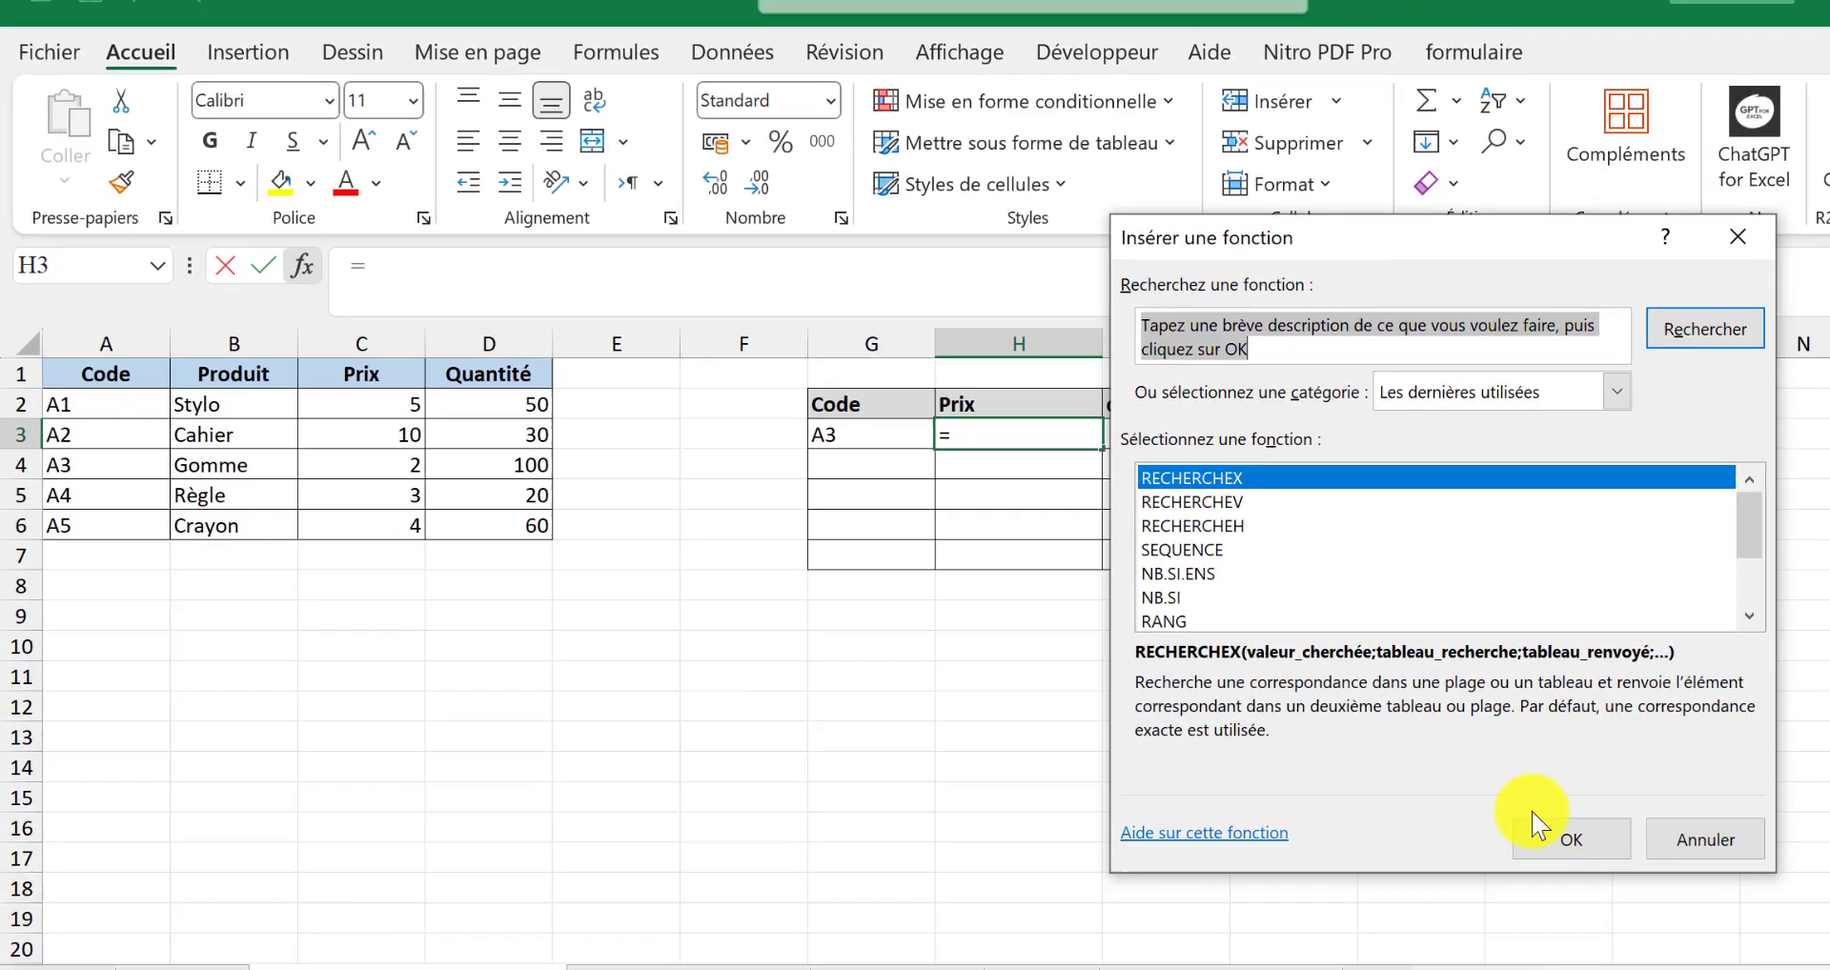
{"action": "left_click", "coordinate": [1578, 836]}
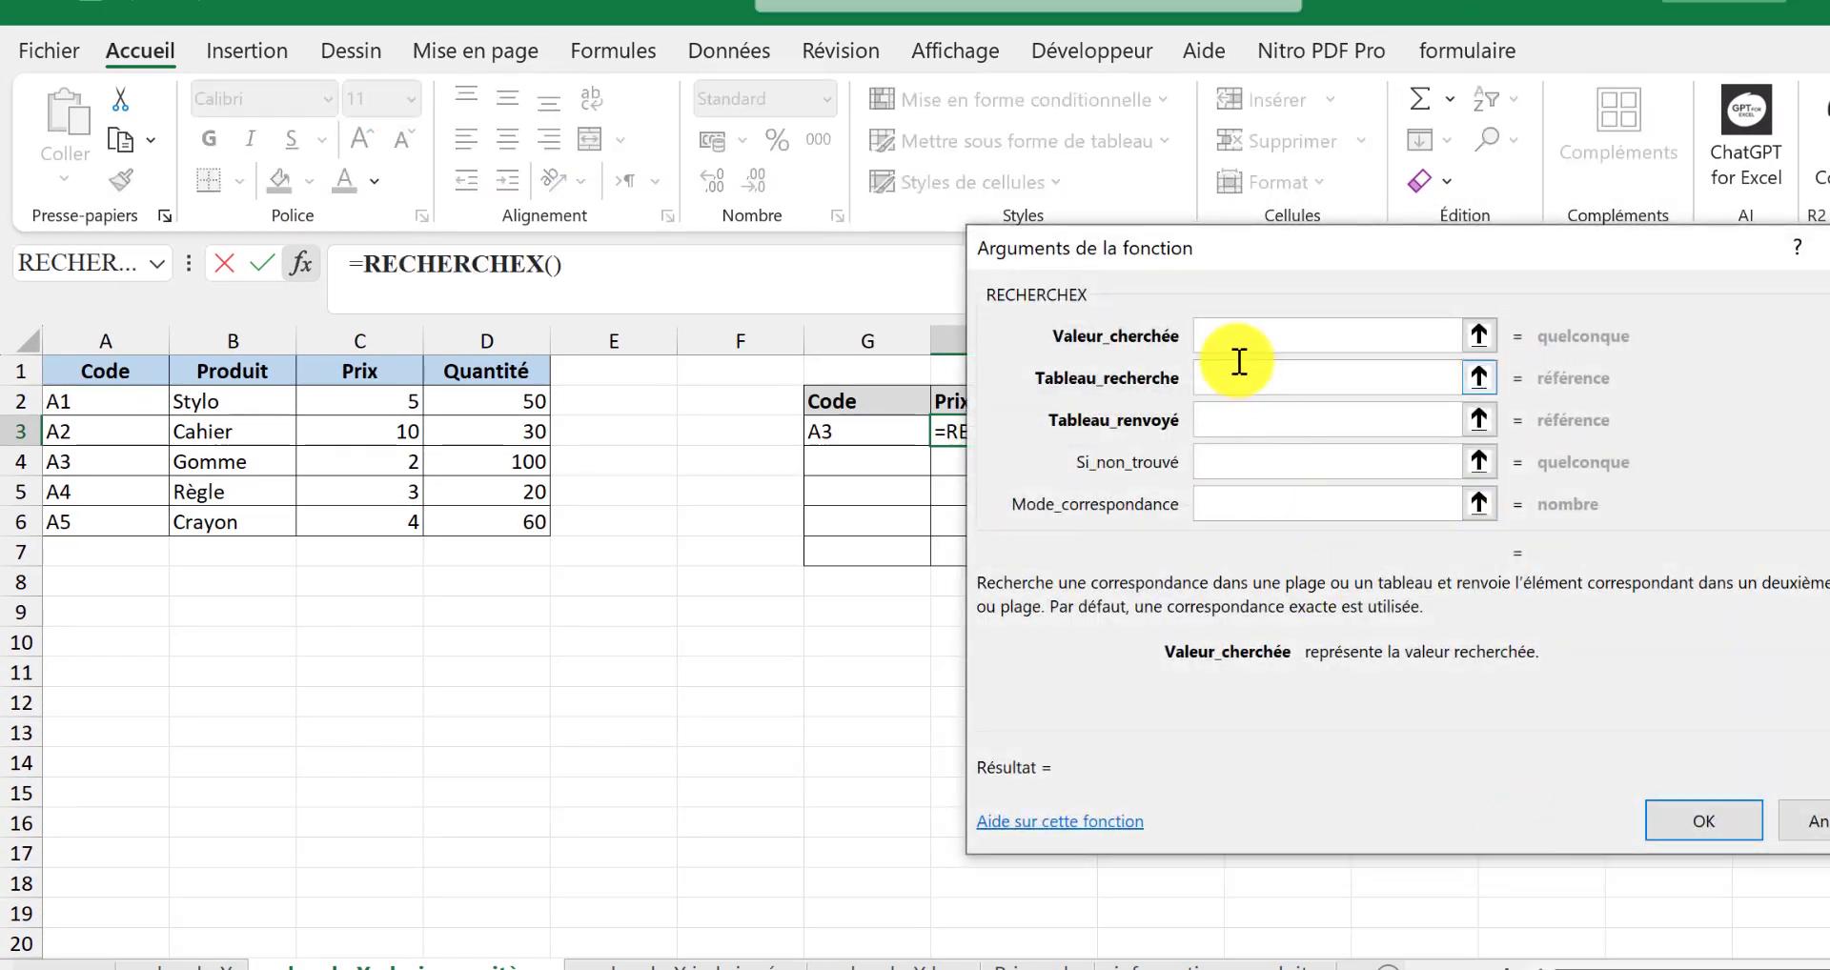
{"action": "left_click", "coordinate": [875, 440]}
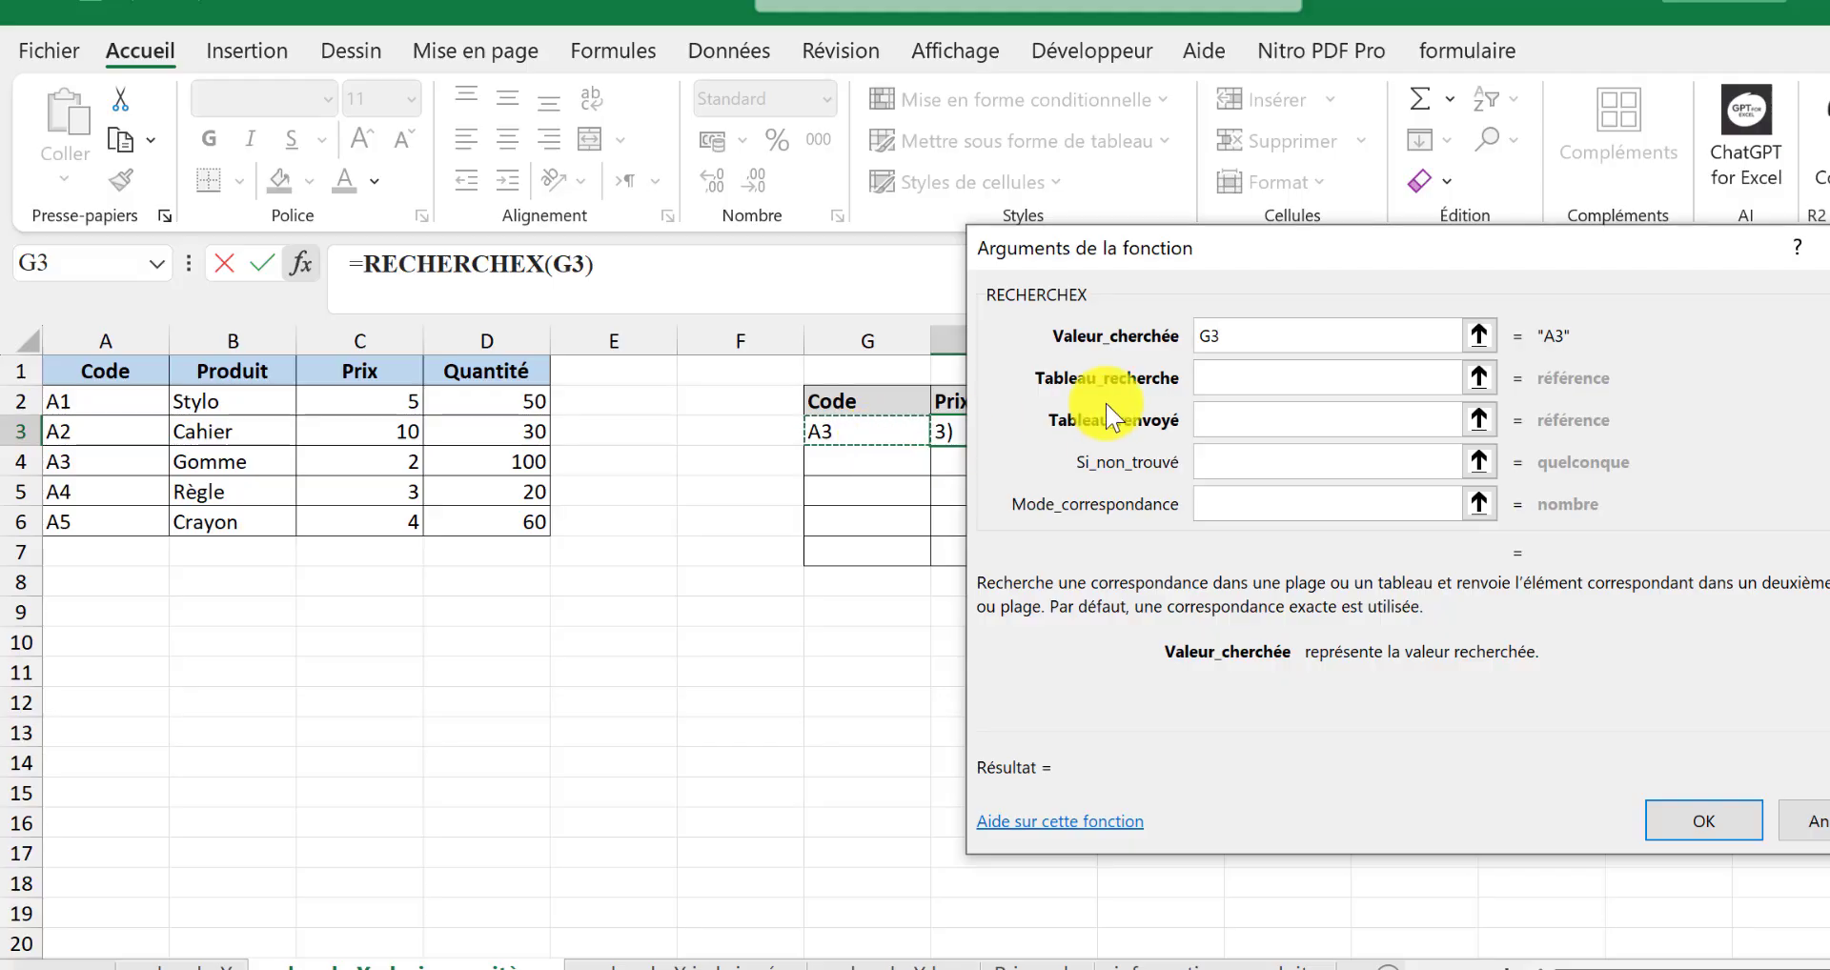
{"action": "left_click", "coordinate": [1216, 376]}
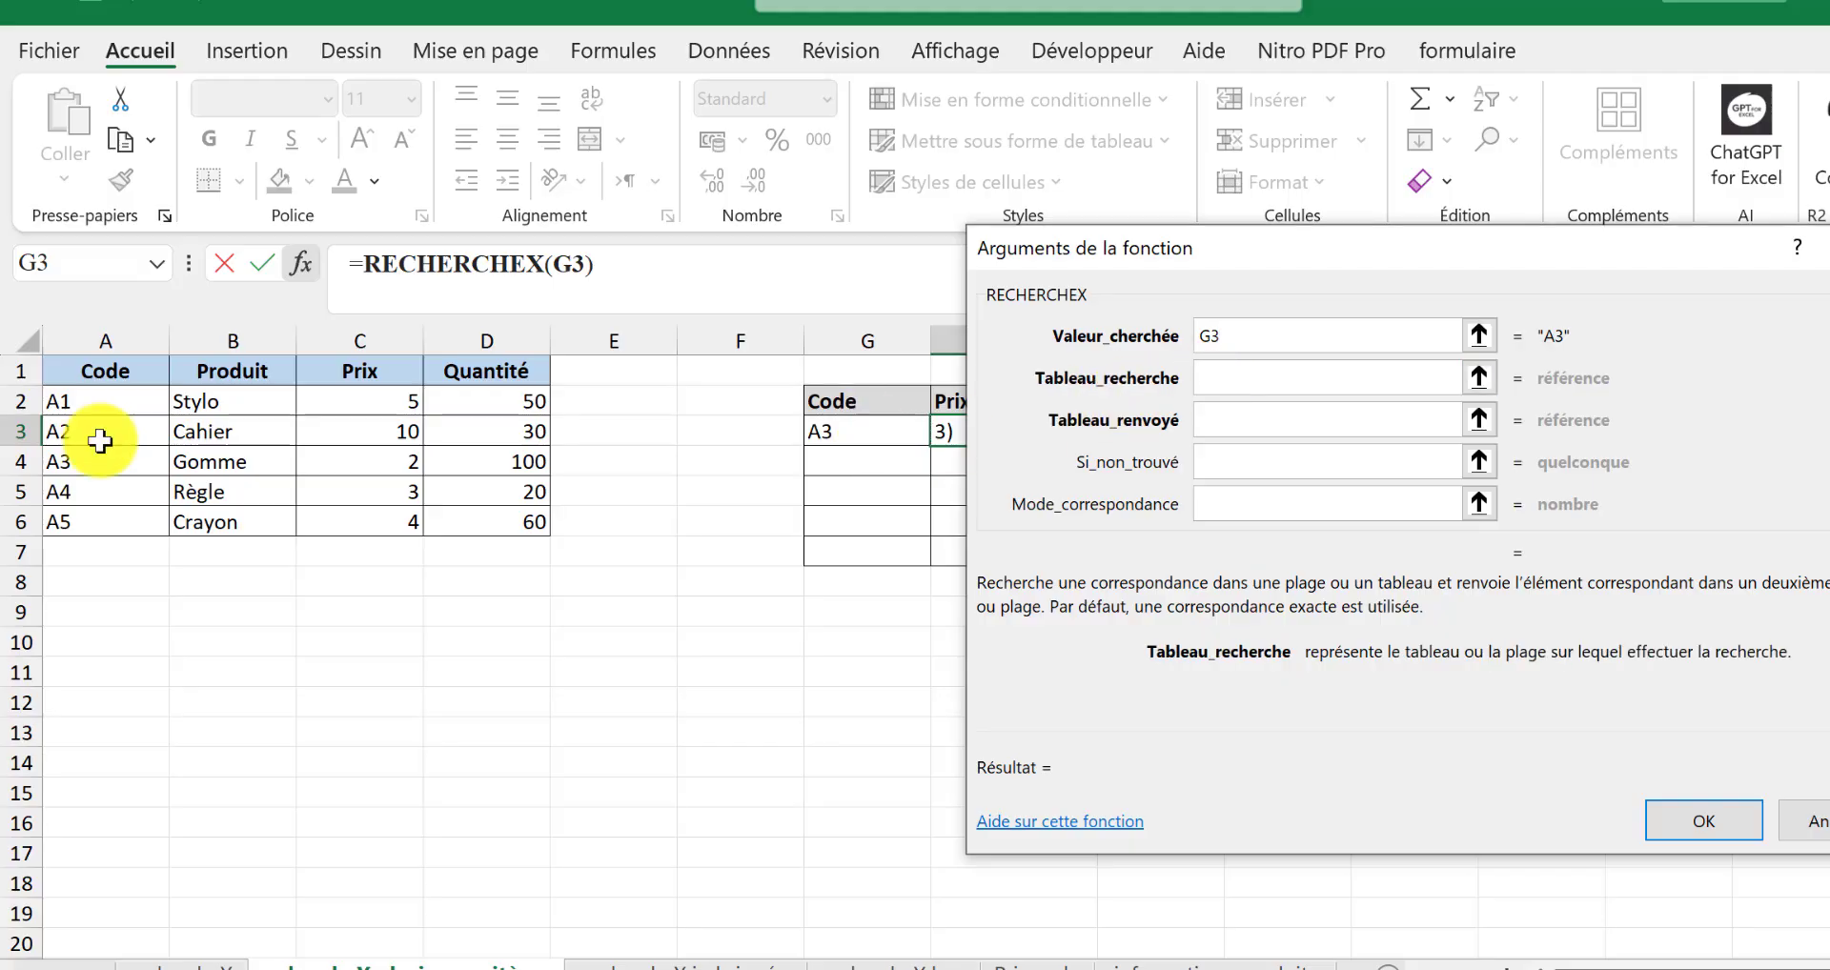
{"action": "left_click_drag", "start_coordinate": [92, 400], "coordinate": [97, 517]}
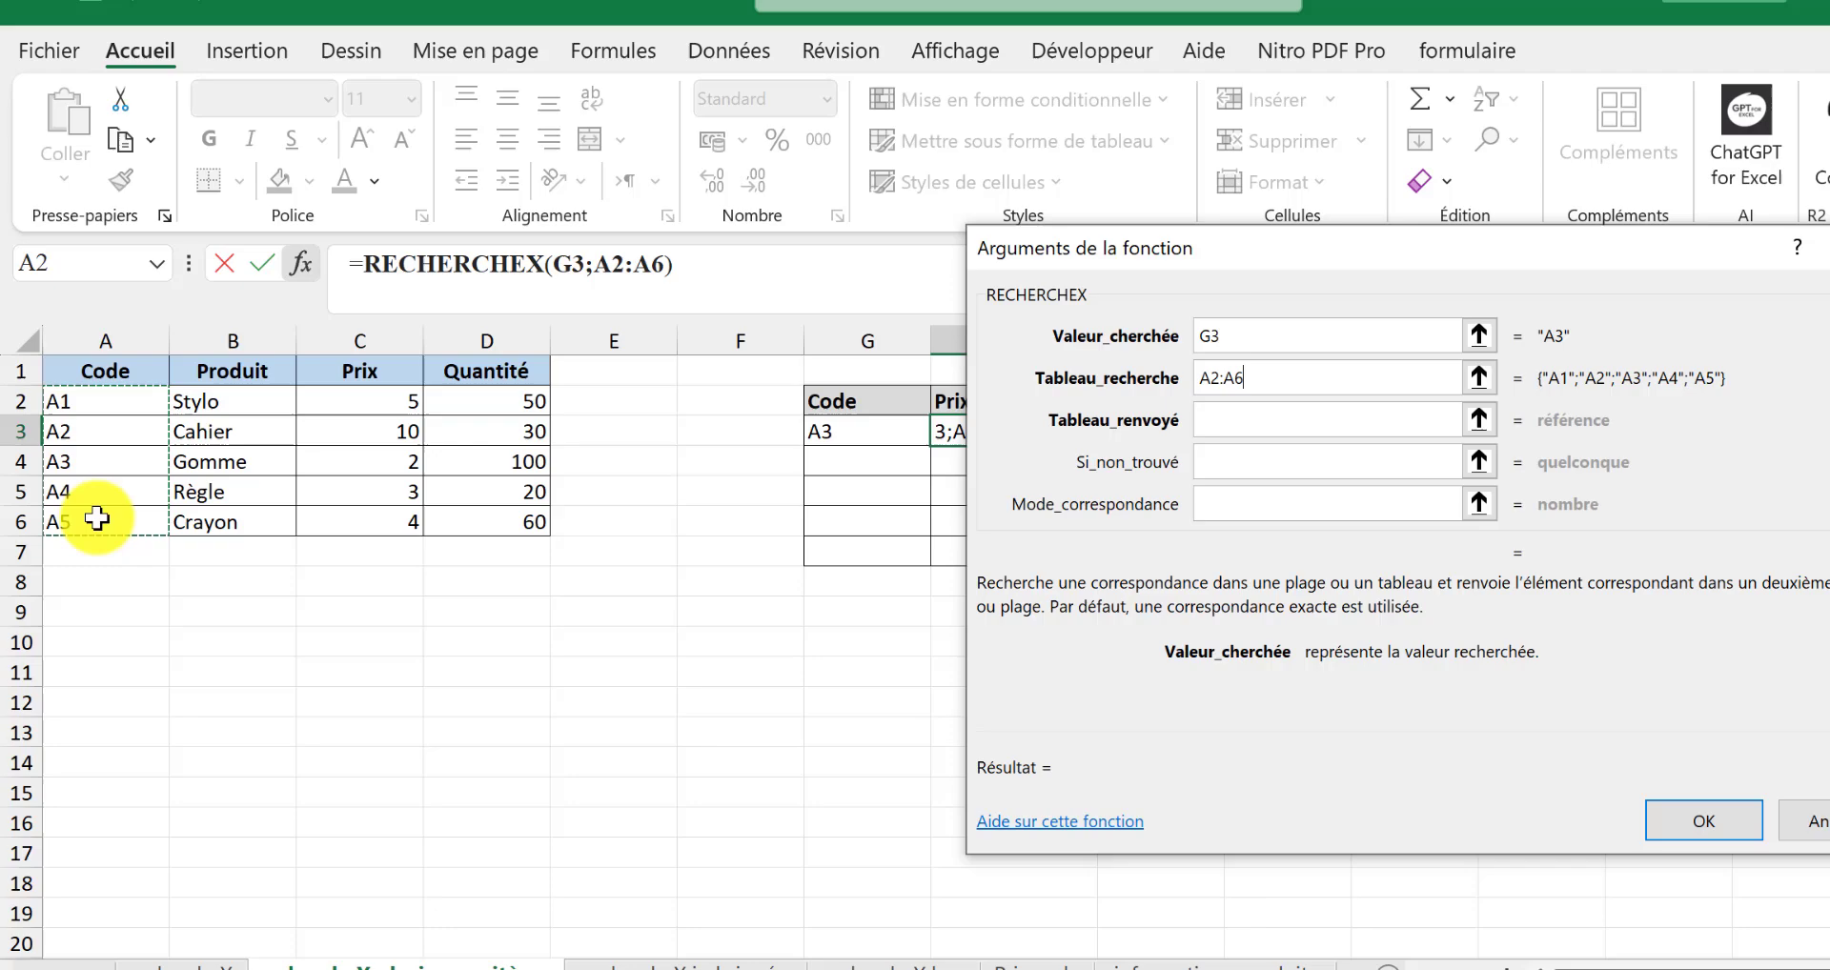
Step: Set Tableau_renvoyé to the Prix and Quantité columns, C2:D6, and validate the function
{"action": "left_click", "coordinate": [1229, 420]}
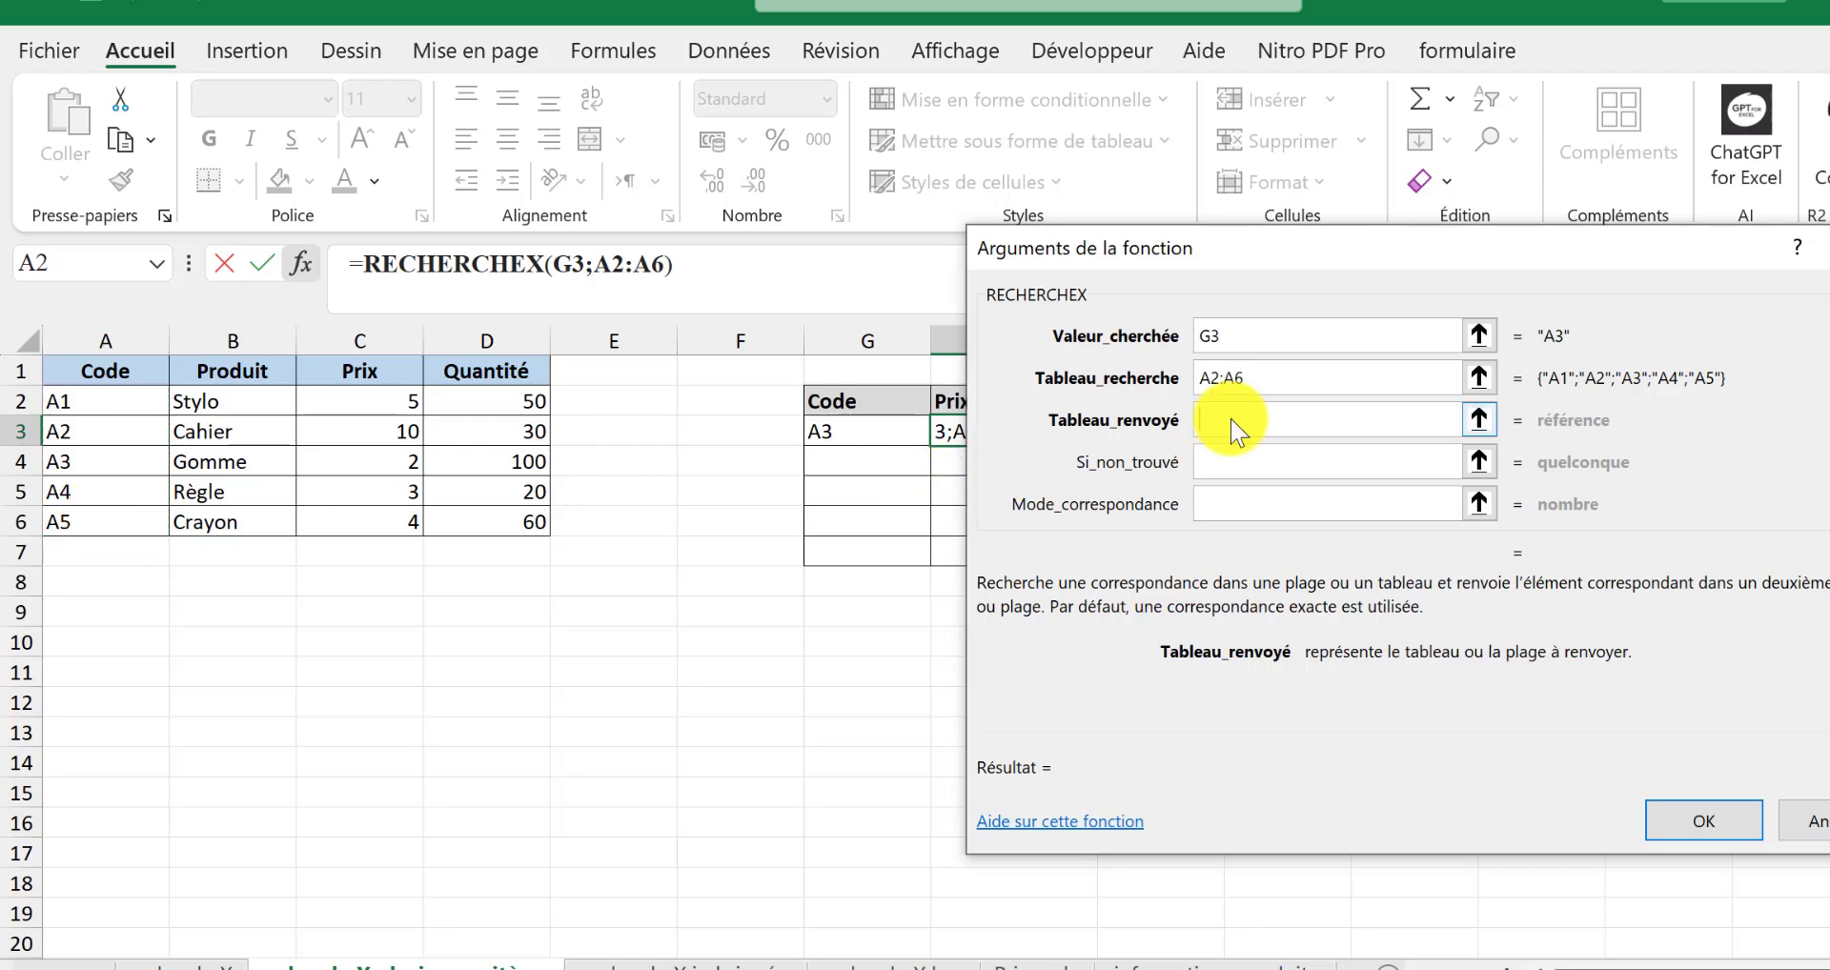
{"action": "left_click_drag", "start_coordinate": [1287, 258], "coordinate": [1560, 264]}
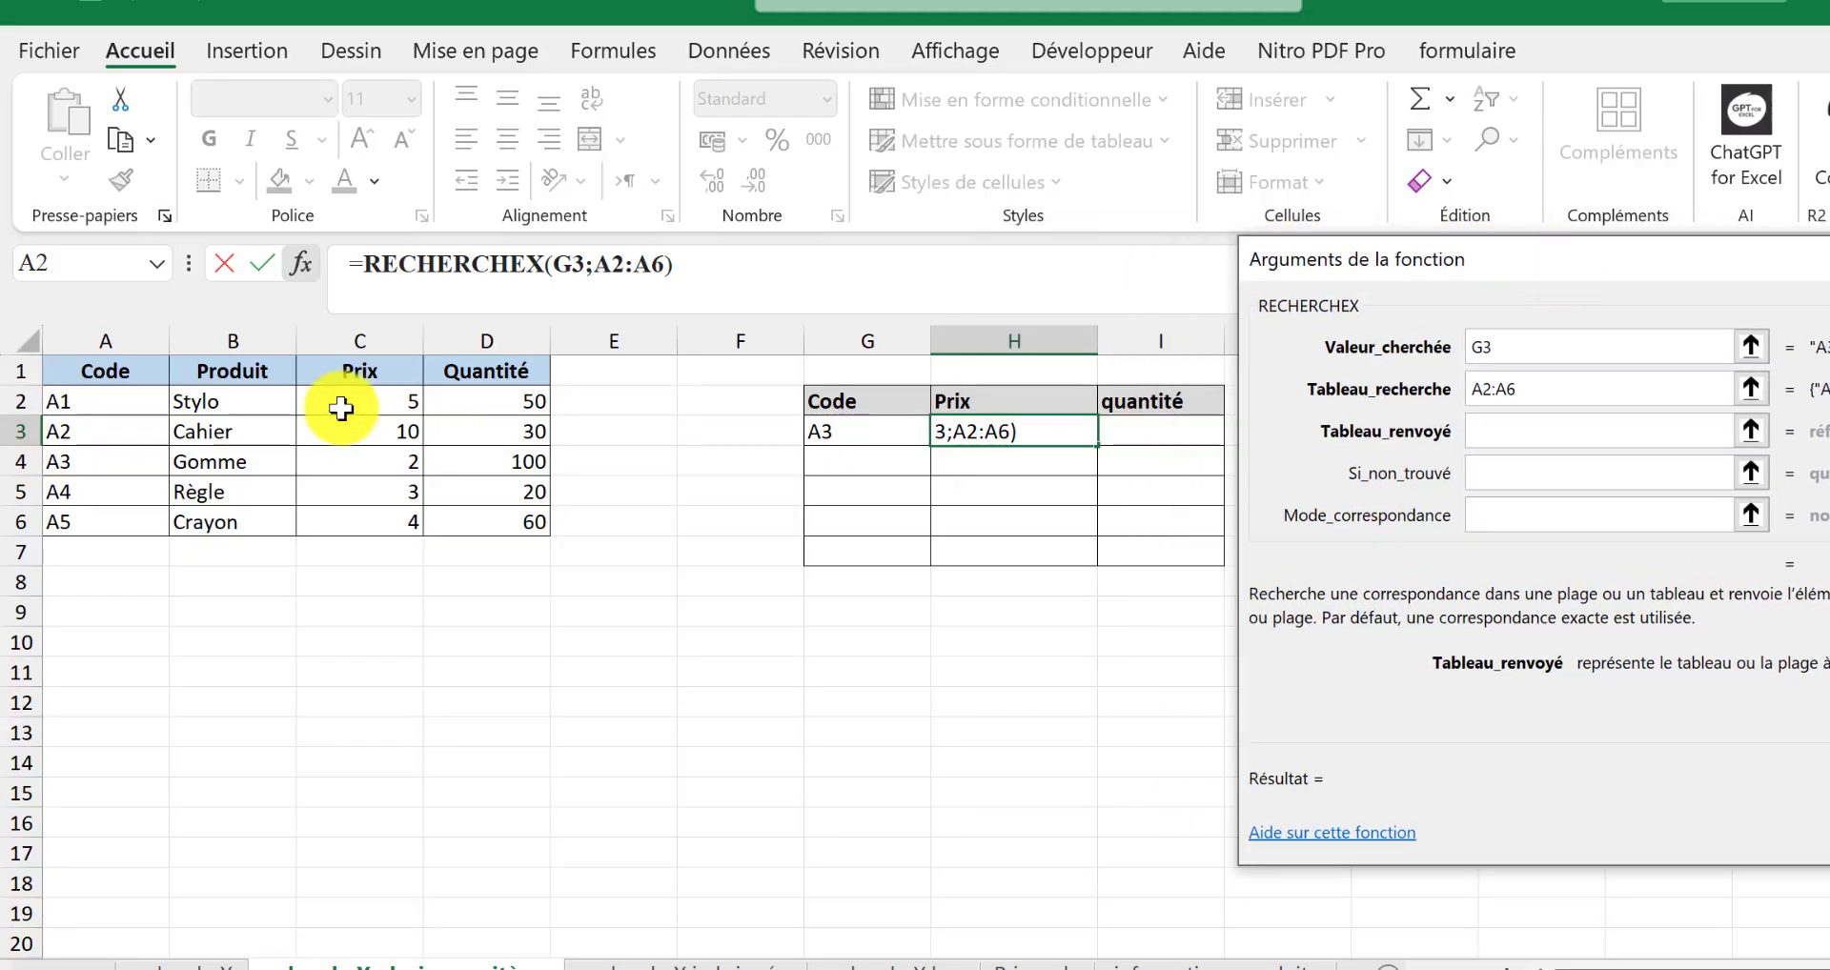
{"action": "left_click_drag", "start_coordinate": [335, 399], "coordinate": [485, 519]}
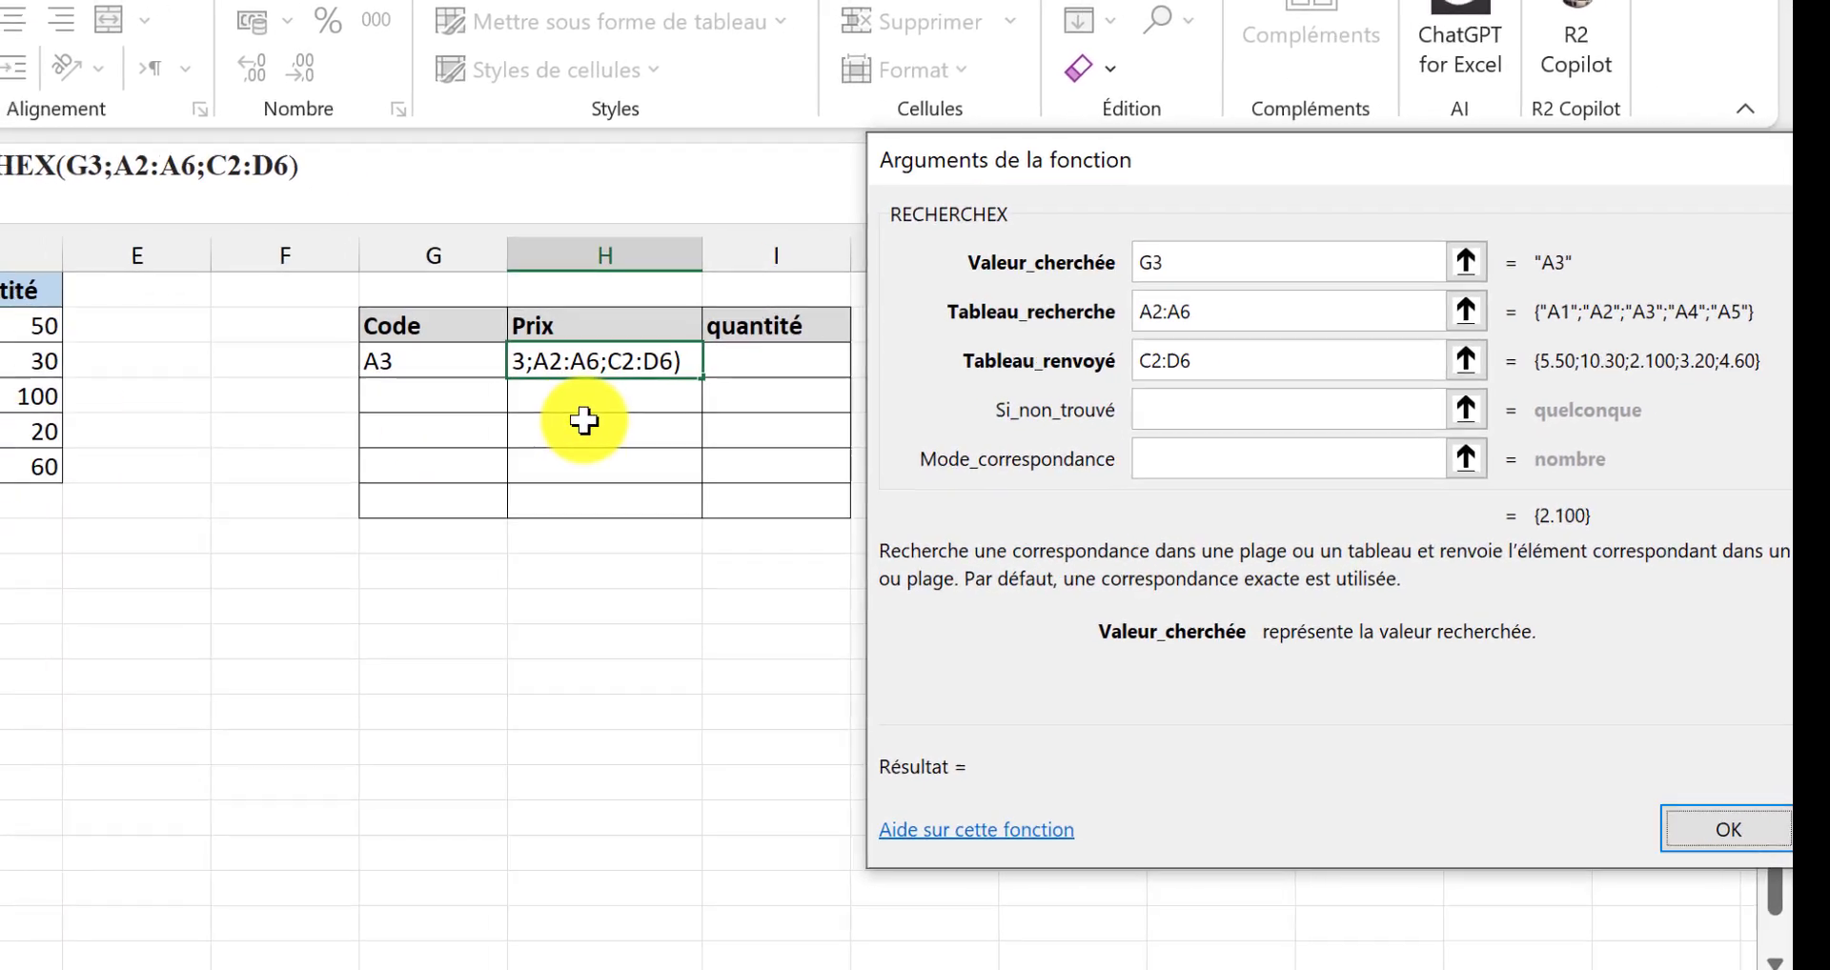
{"action": "key", "text": "Return"}
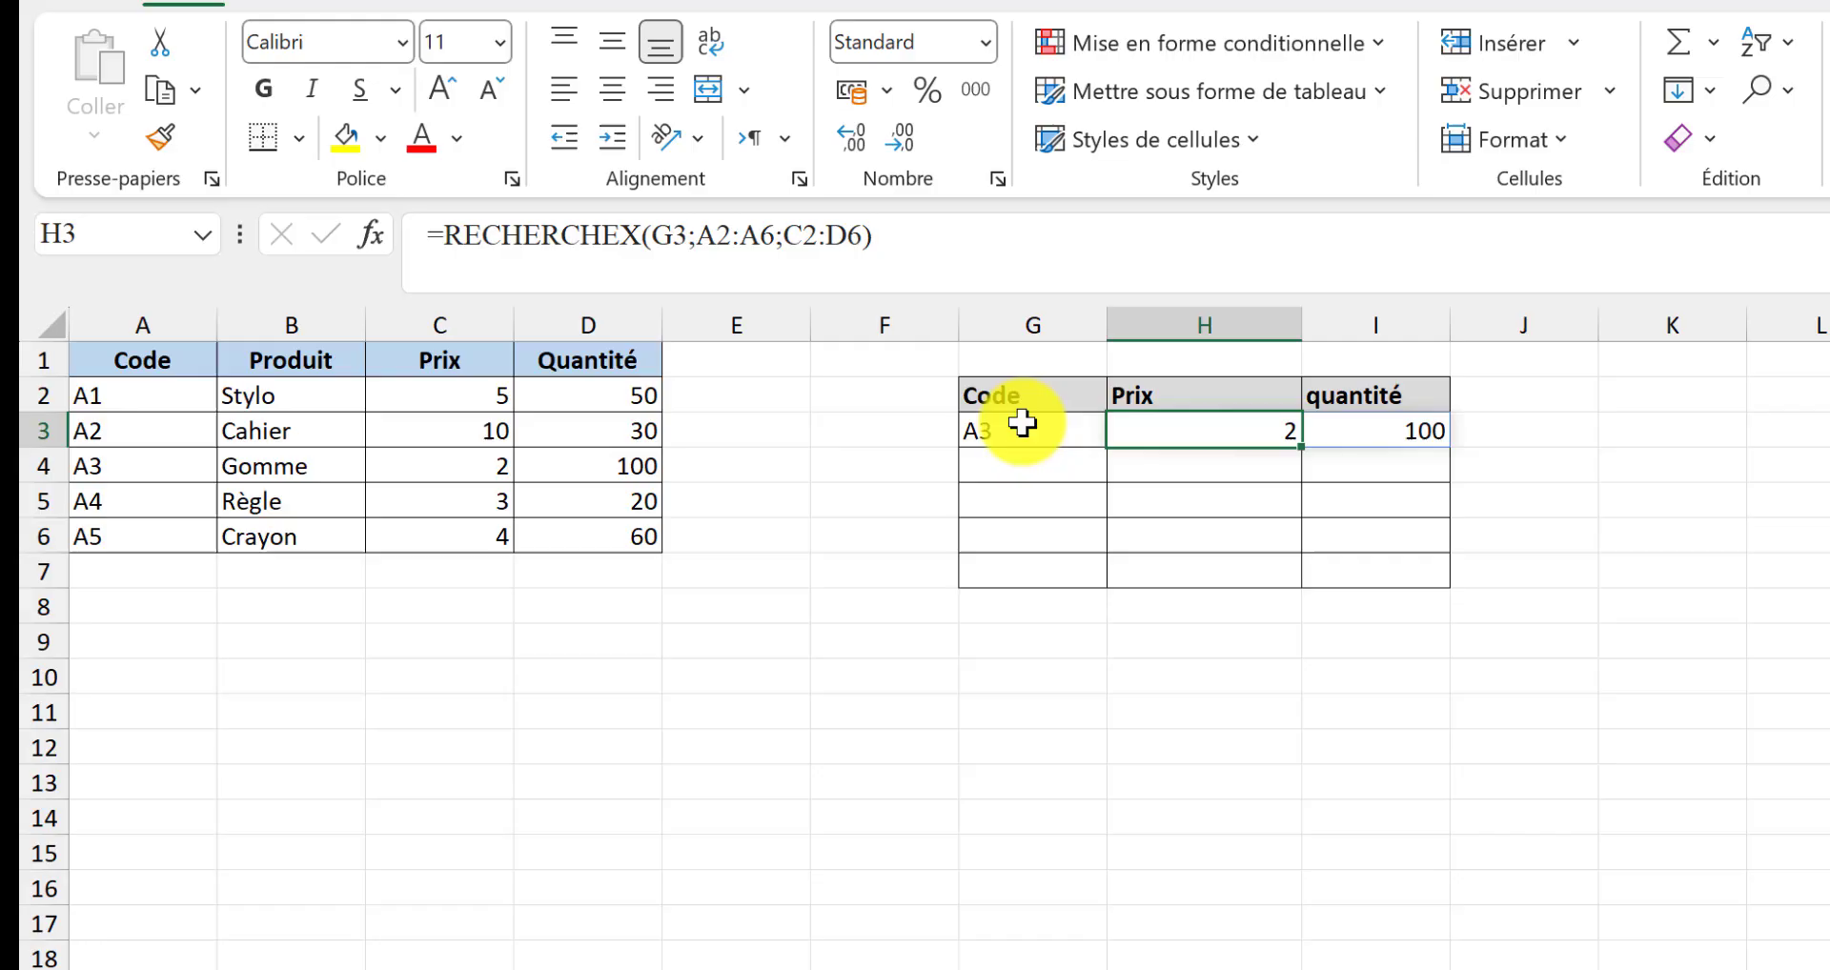
Step: Change the code in G3 to A7 to test the two-column lookup
{"action": "left_click", "coordinate": [1023, 423]}
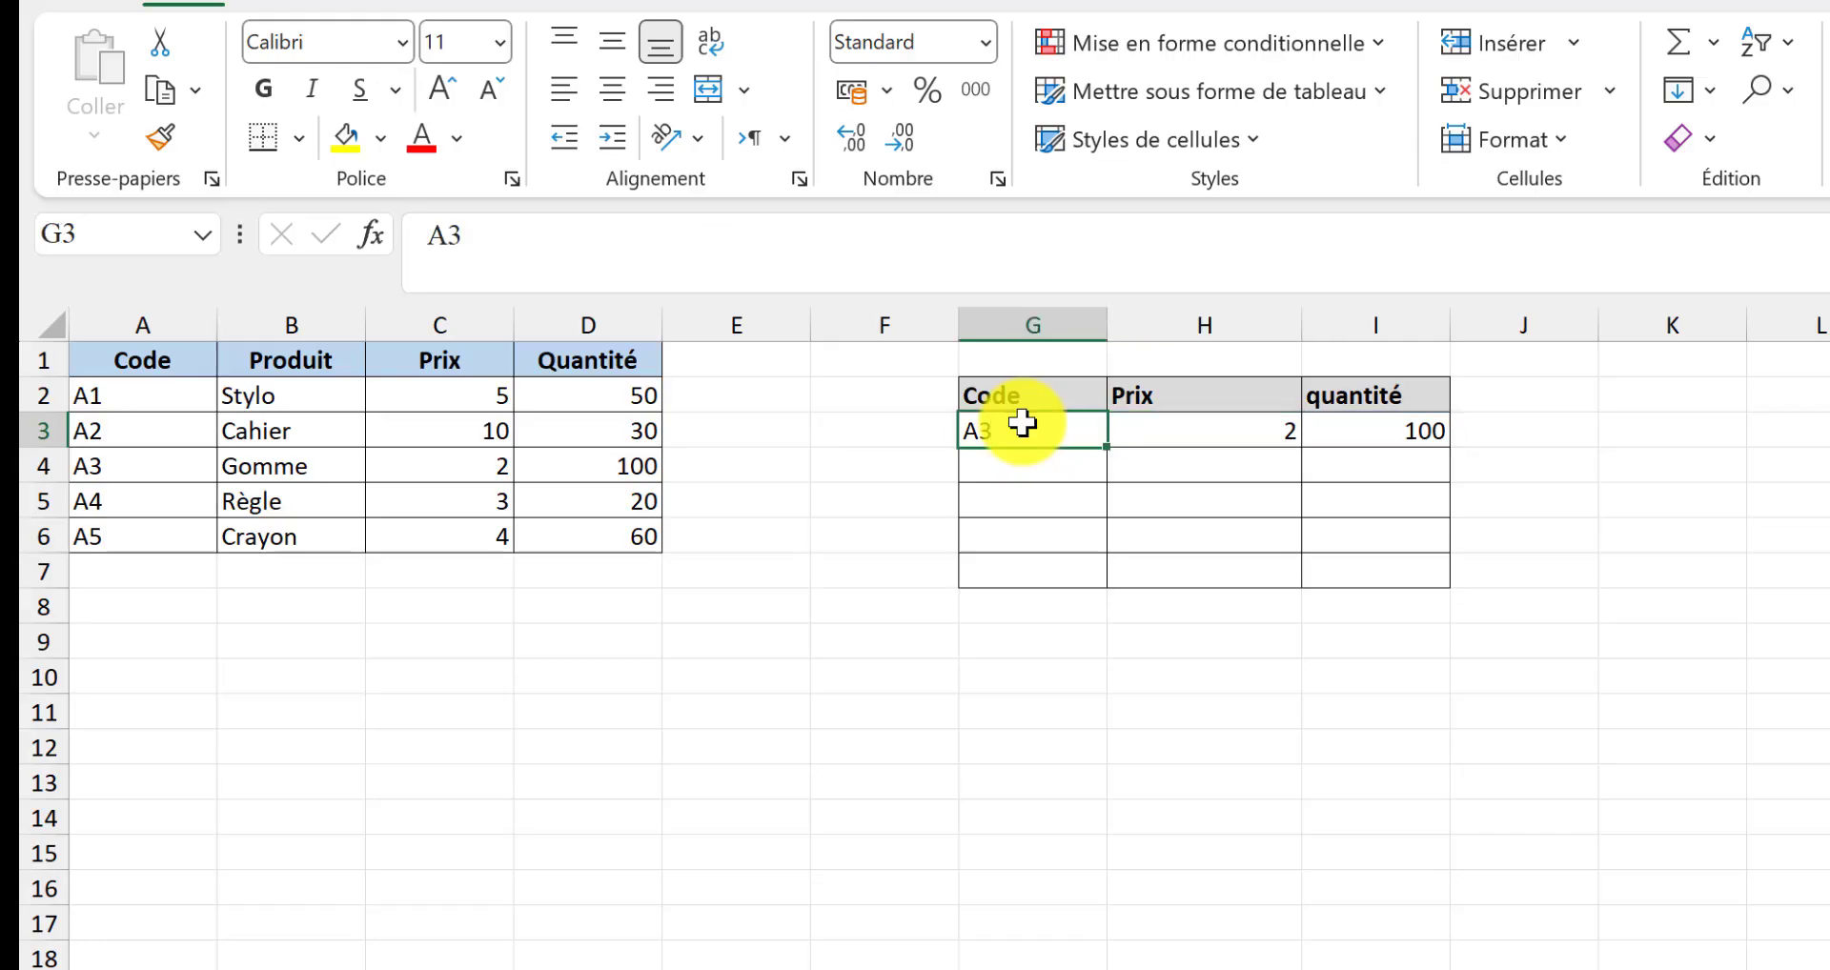
{"action": "type", "text": "A7"}
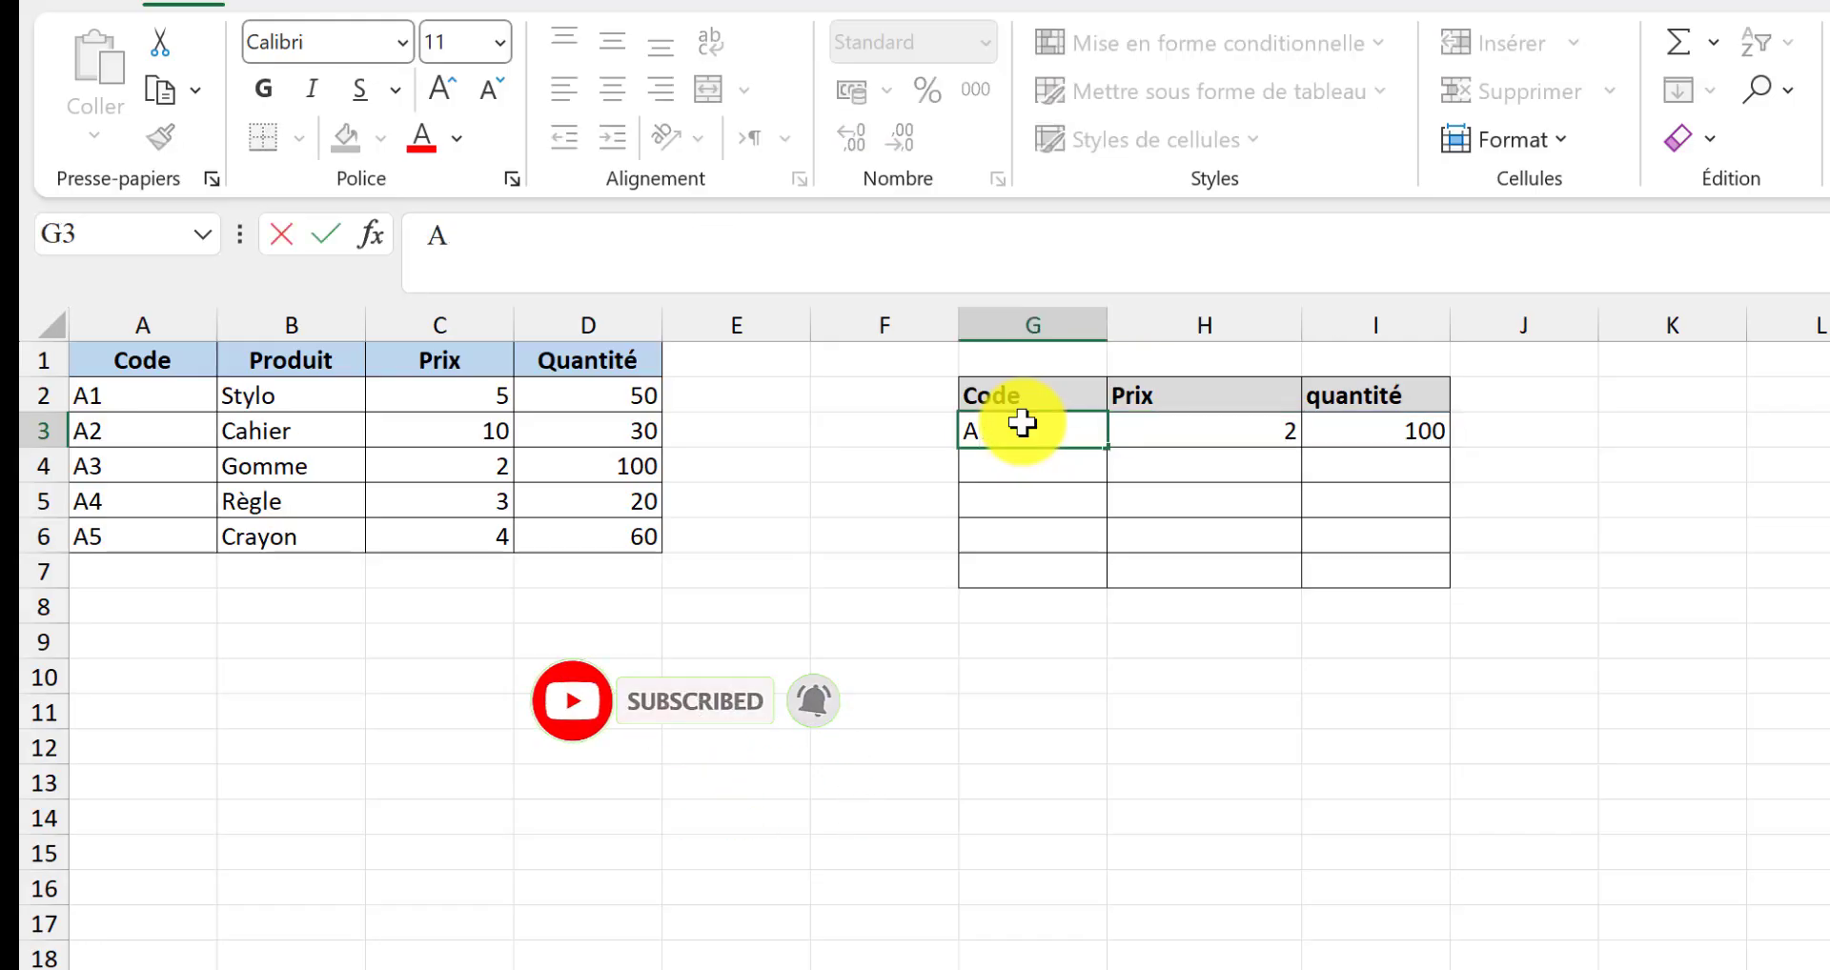
{"action": "key", "text": "Return"}
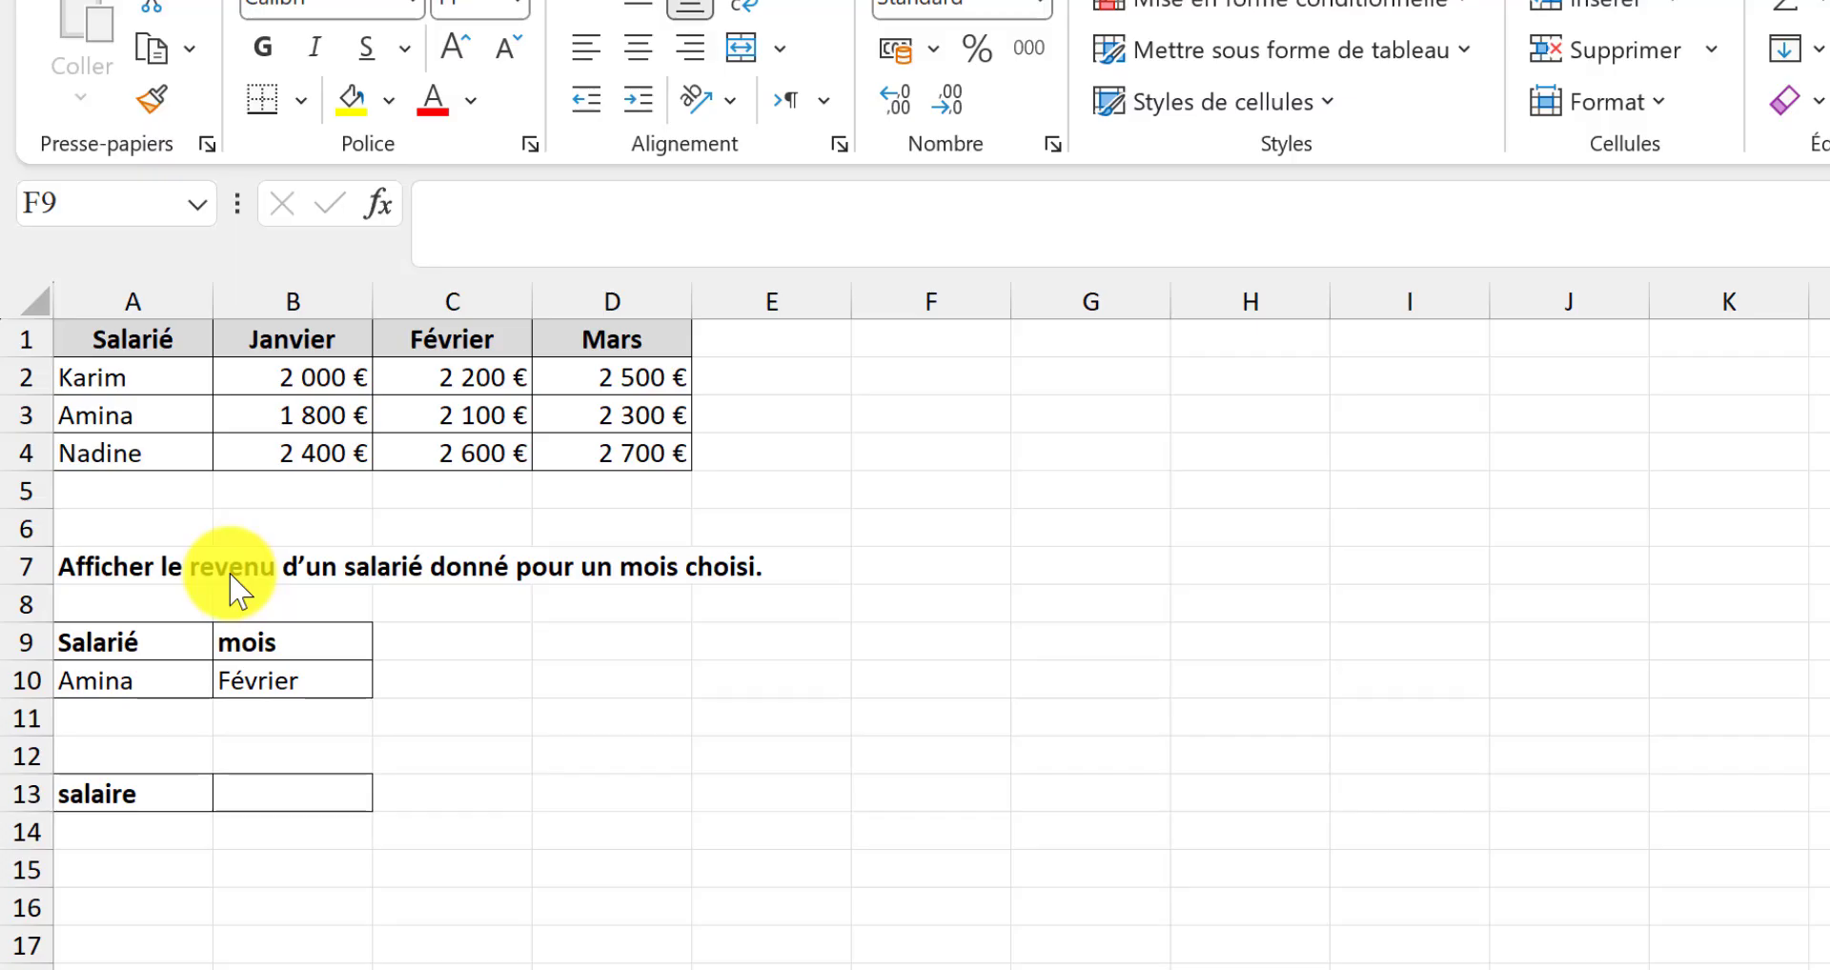
Step: Insert a RECHERCHEX function in B13 of the rechercheX imbriquée sheet with A10 as Valeur_cherchée and A2:A4 as Tableau_recherche
{"action": "left_click", "coordinate": [295, 796]}
{"action": "left_click", "coordinate": [296, 796]}
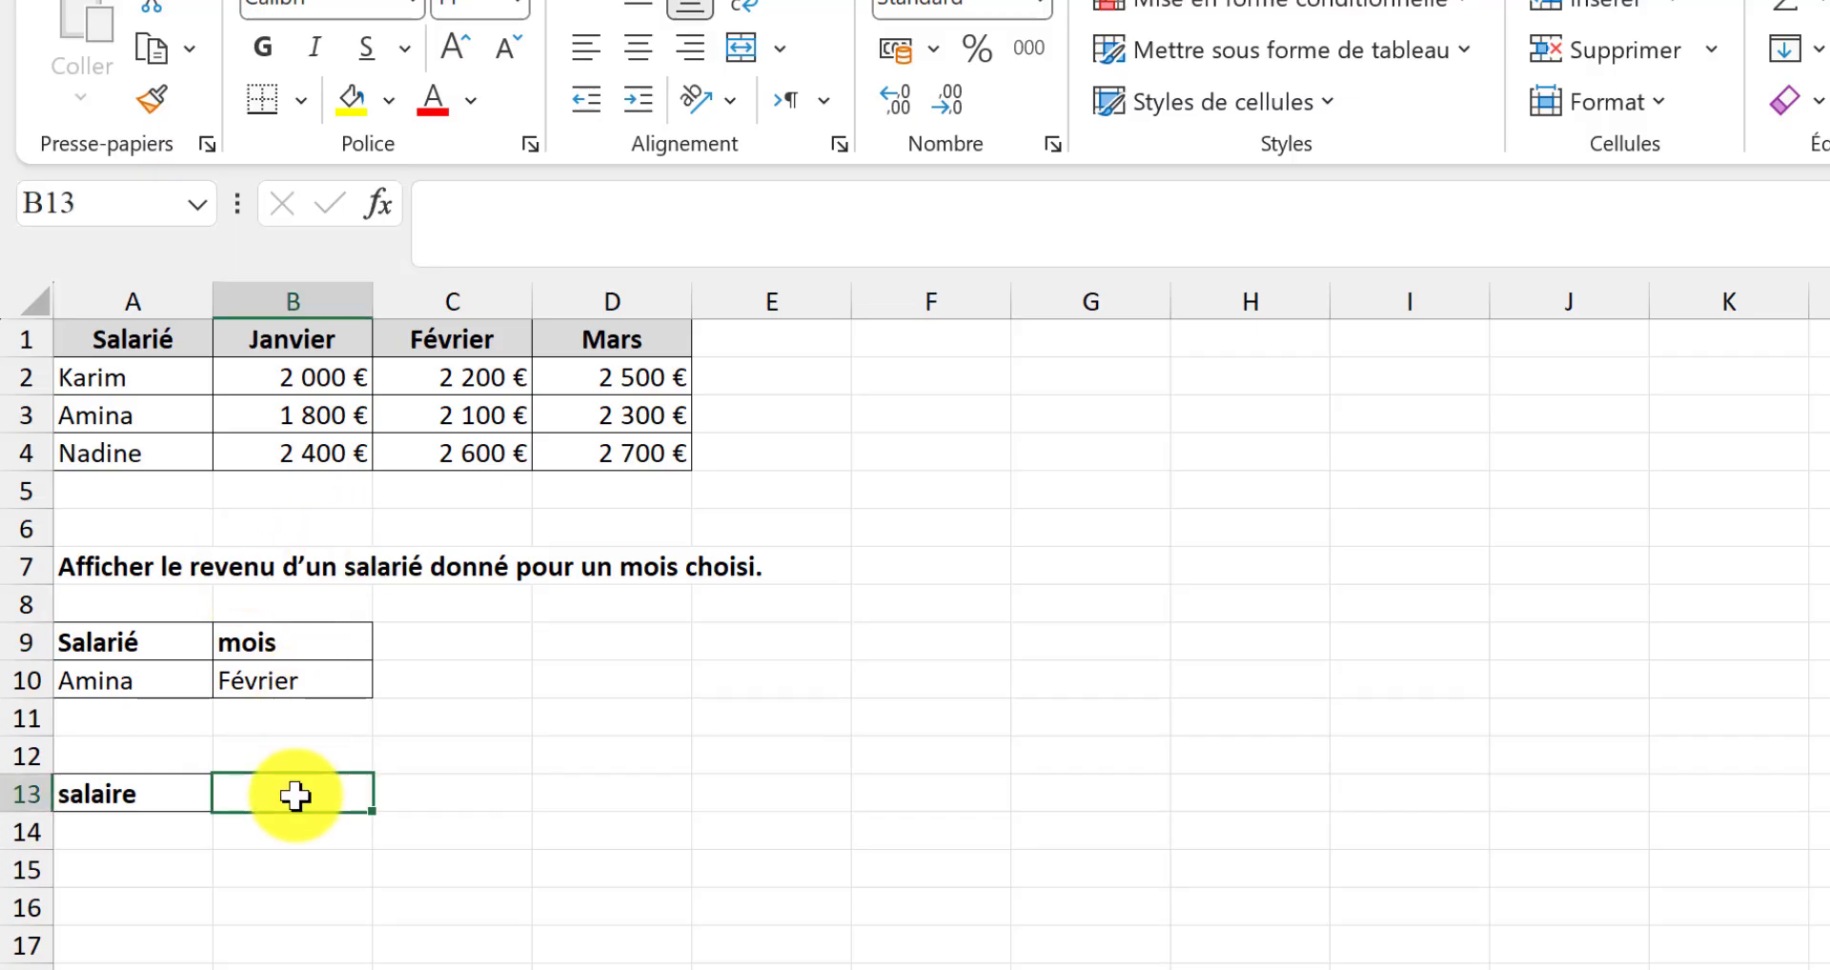
{"action": "left_click", "coordinate": [393, 217]}
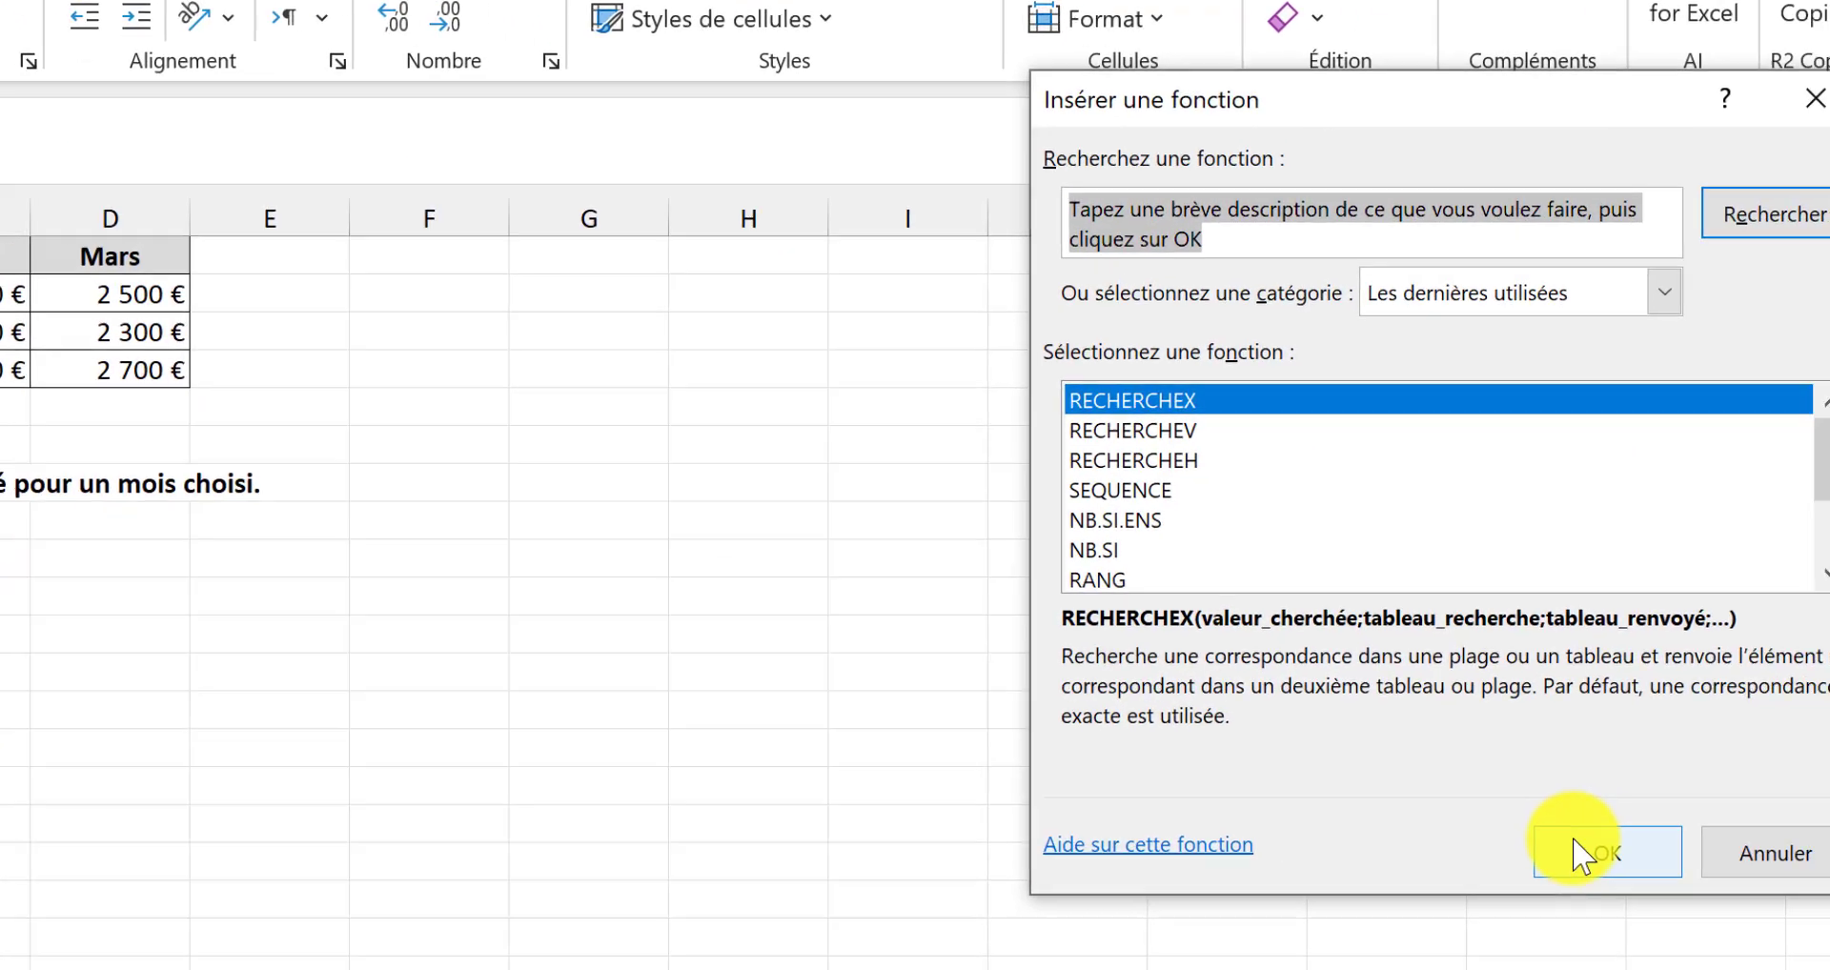
{"action": "left_click", "coordinate": [1572, 853]}
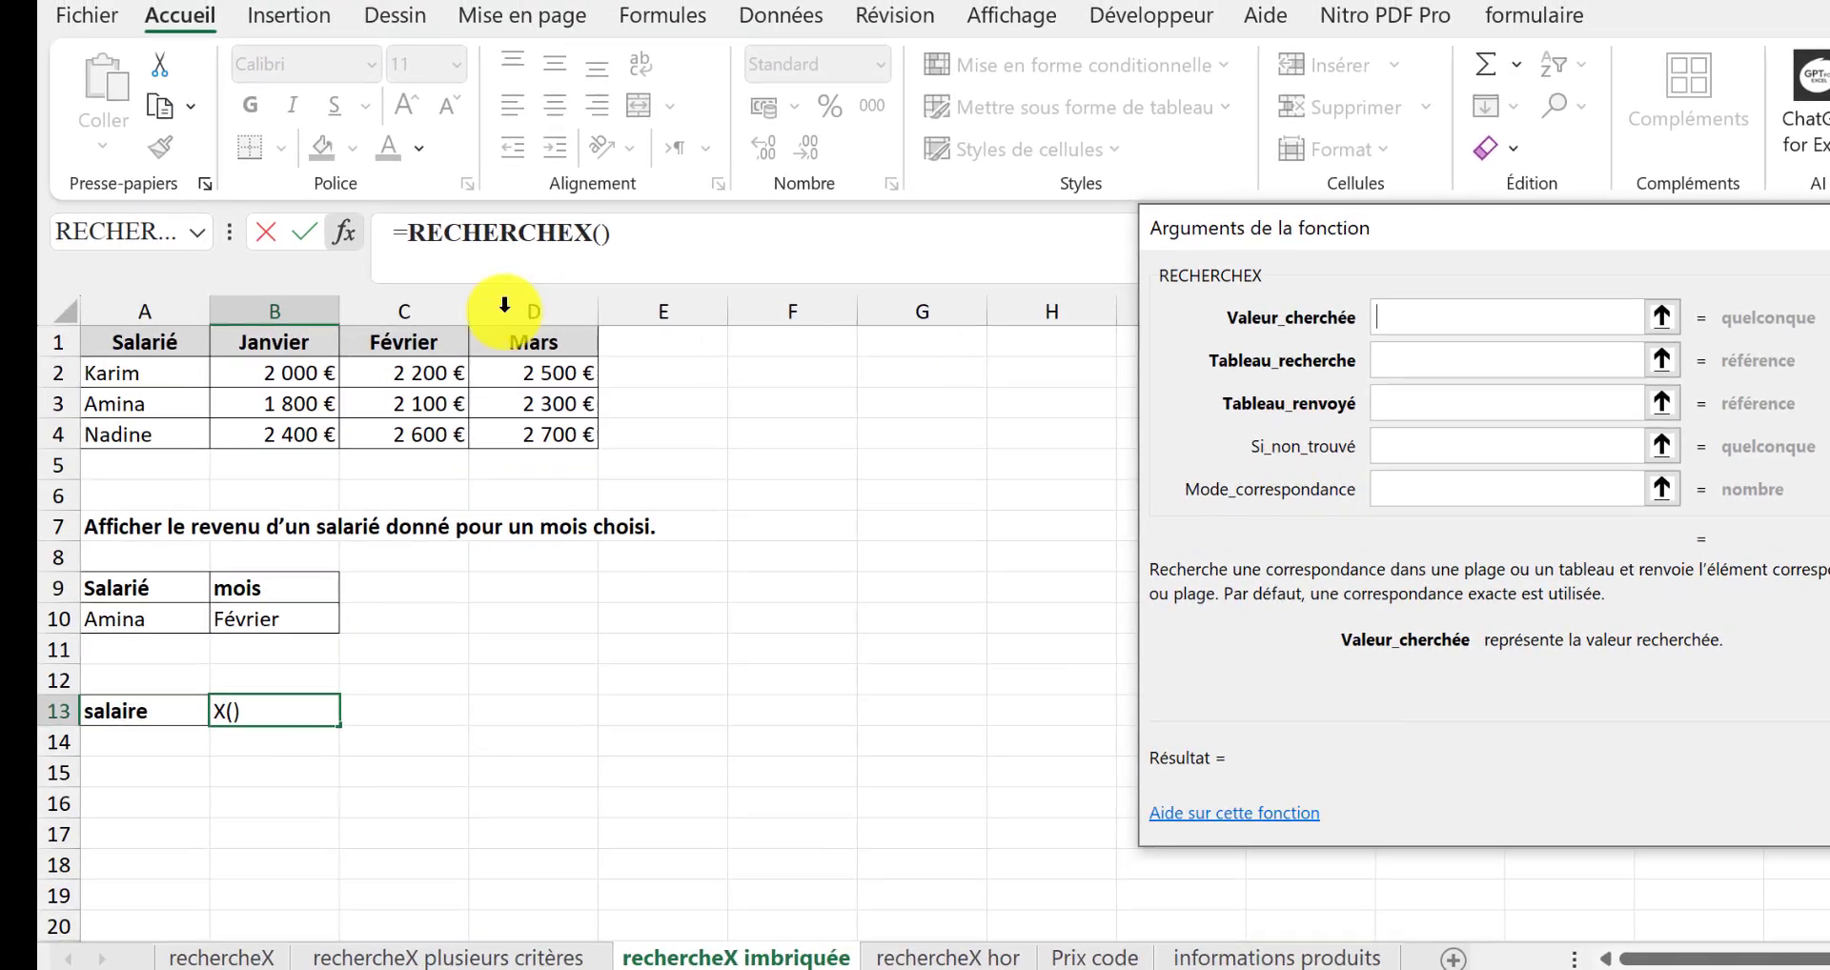
{"action": "left_click", "coordinate": [146, 615]}
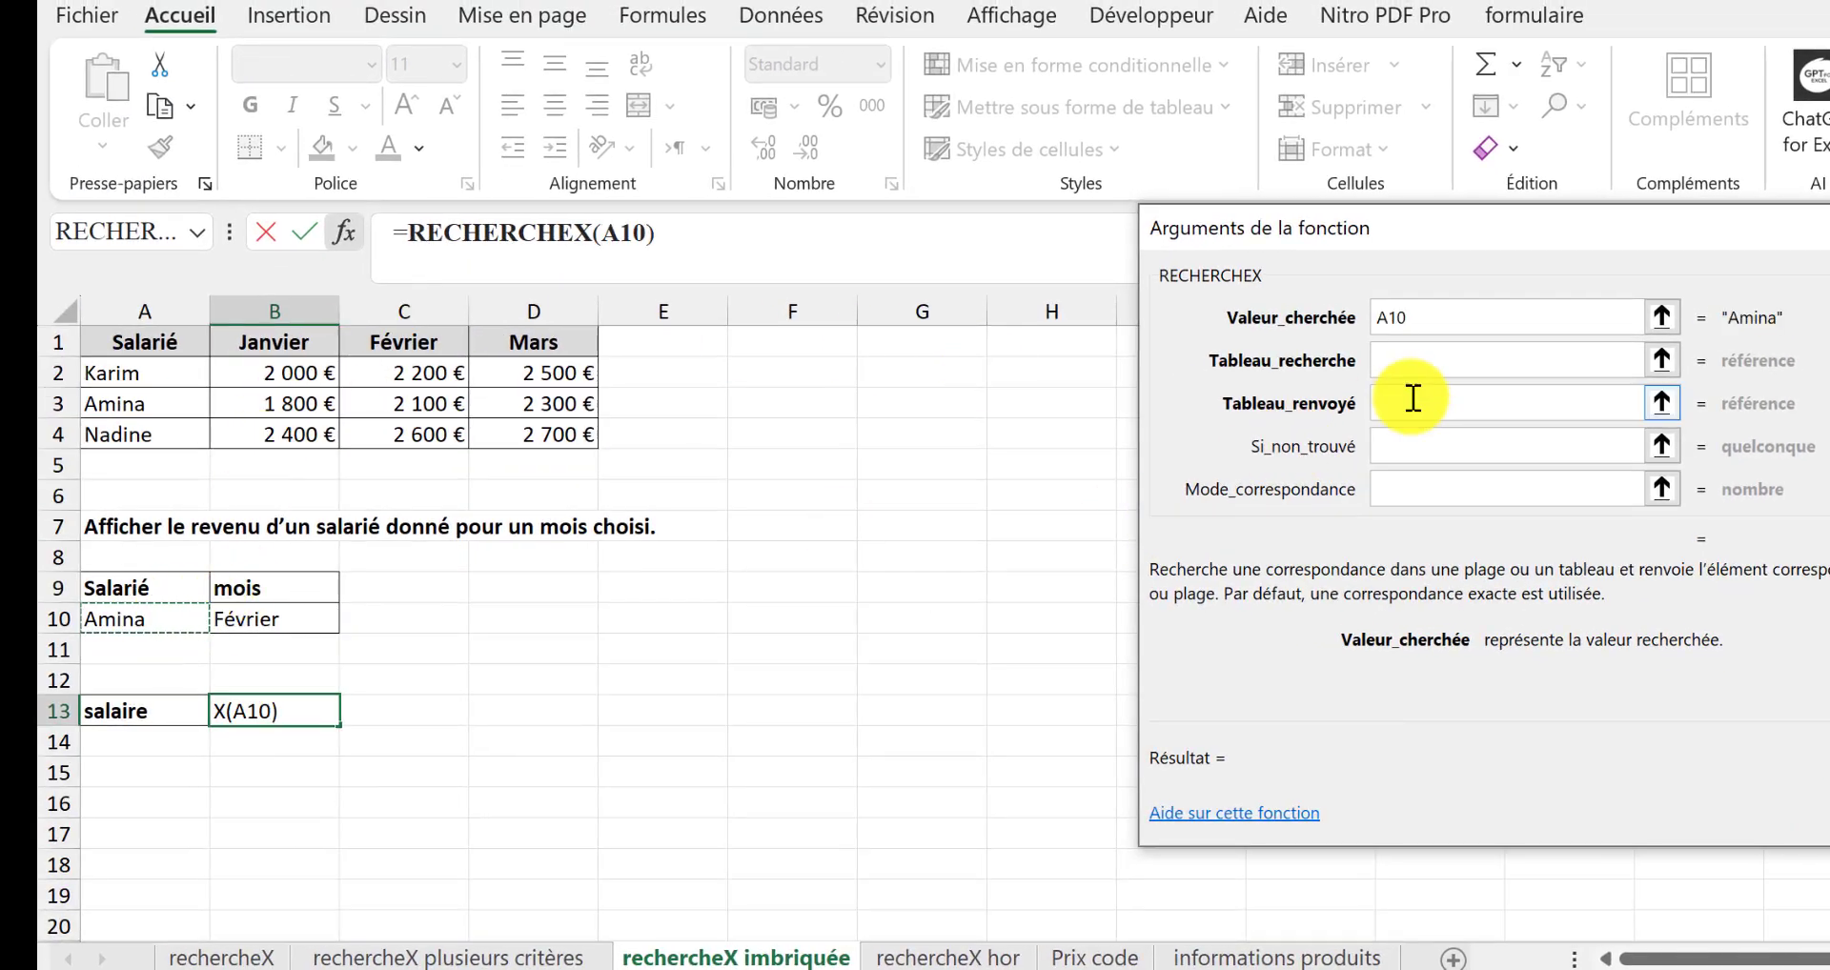
{"action": "left_click", "coordinate": [1438, 373]}
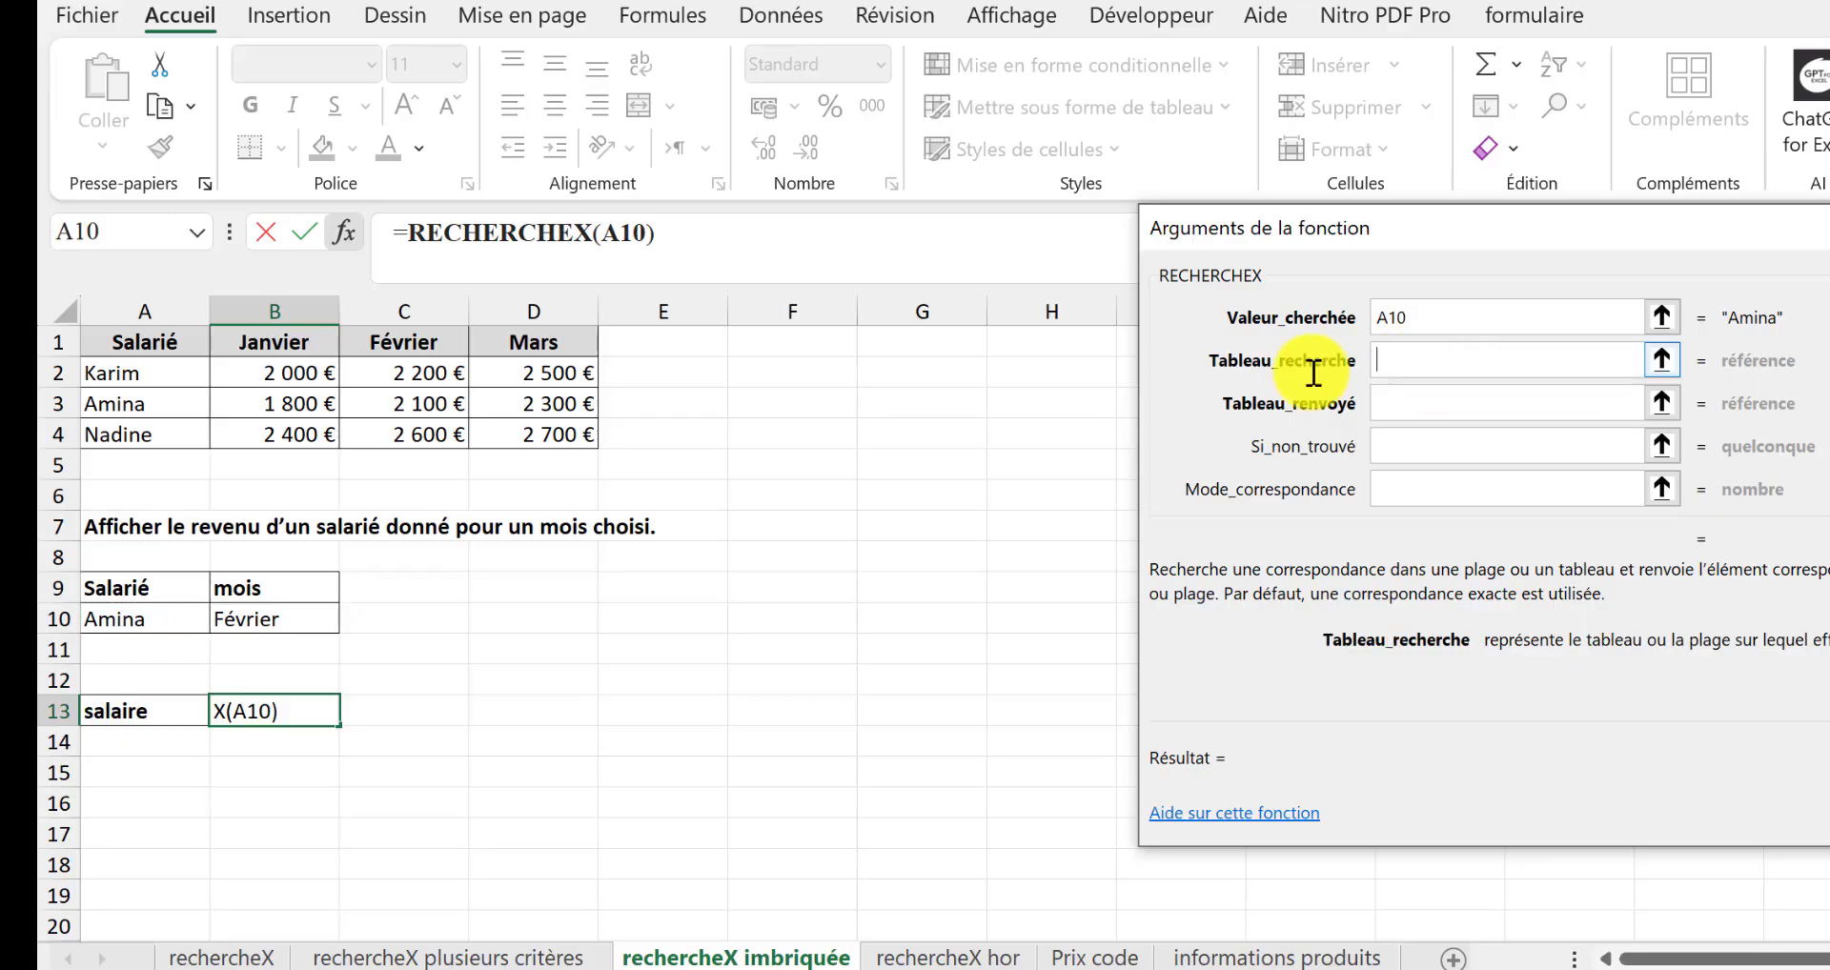
{"action": "left_click_drag", "start_coordinate": [158, 367], "coordinate": [138, 434]}
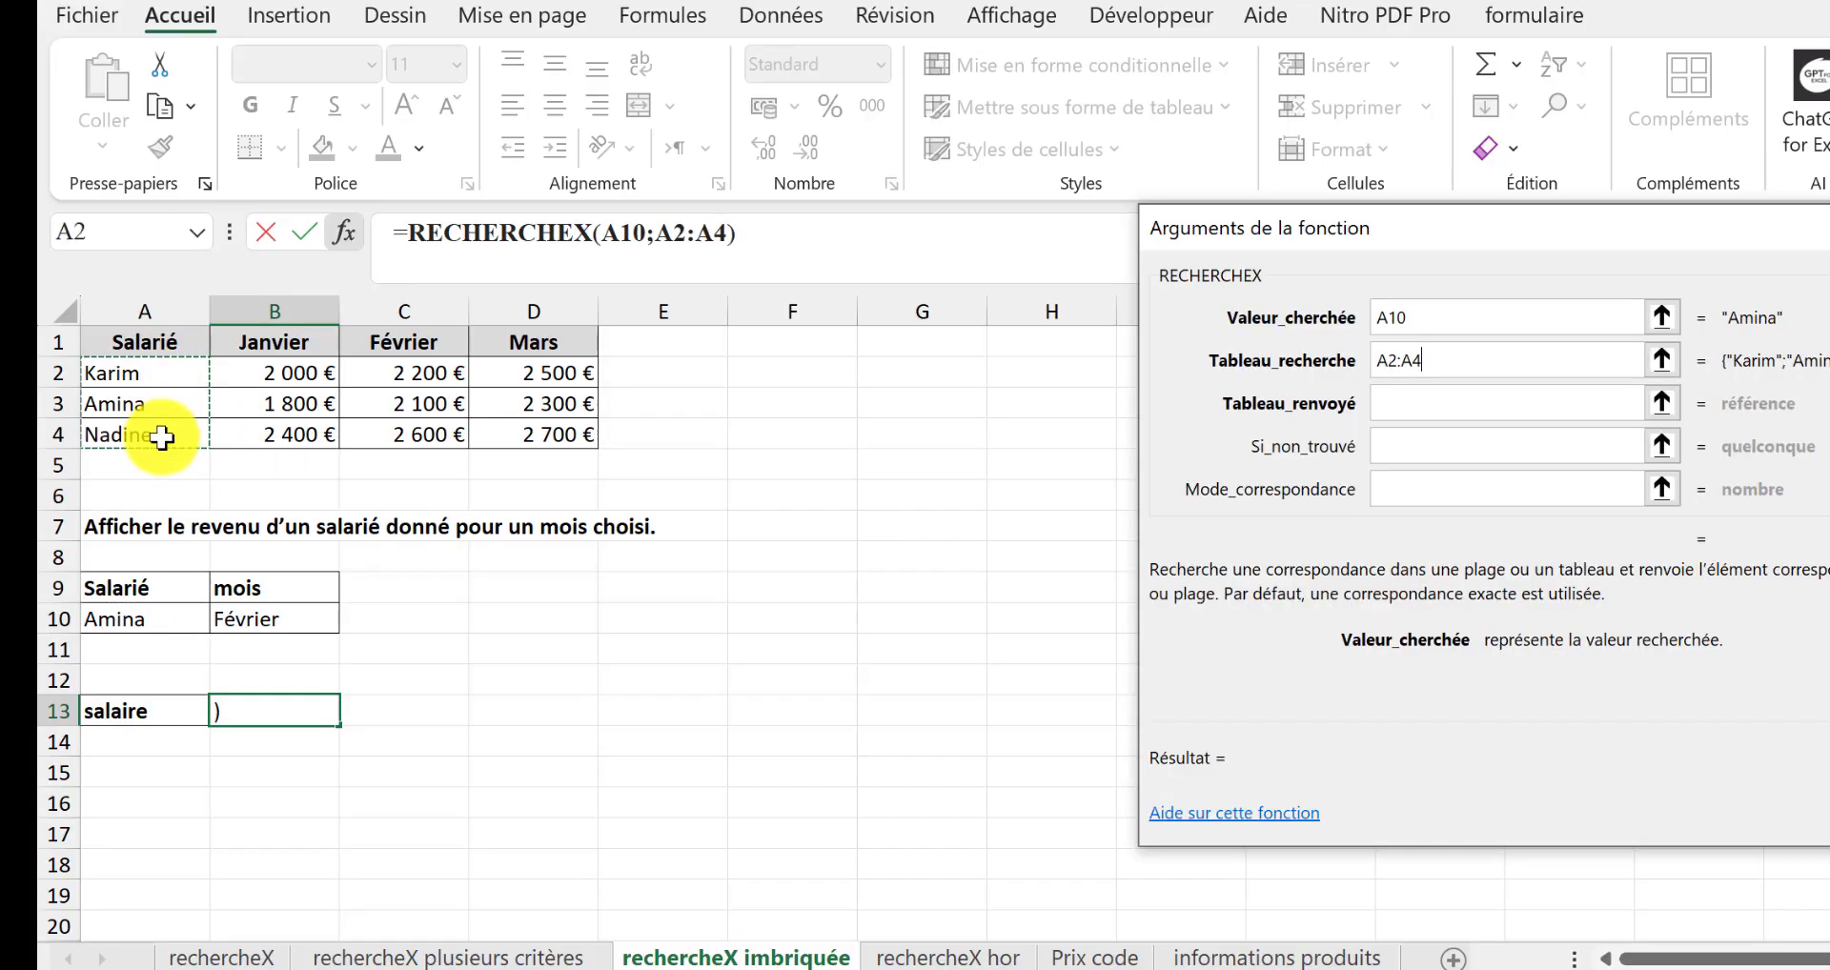
Step: Nest a second RECHERCHEX in Tableau_renvoyé, with B10 as Valeur_cherchée and the months in B1:D1 as Tableau_recherche
{"action": "left_click", "coordinate": [1401, 410]}
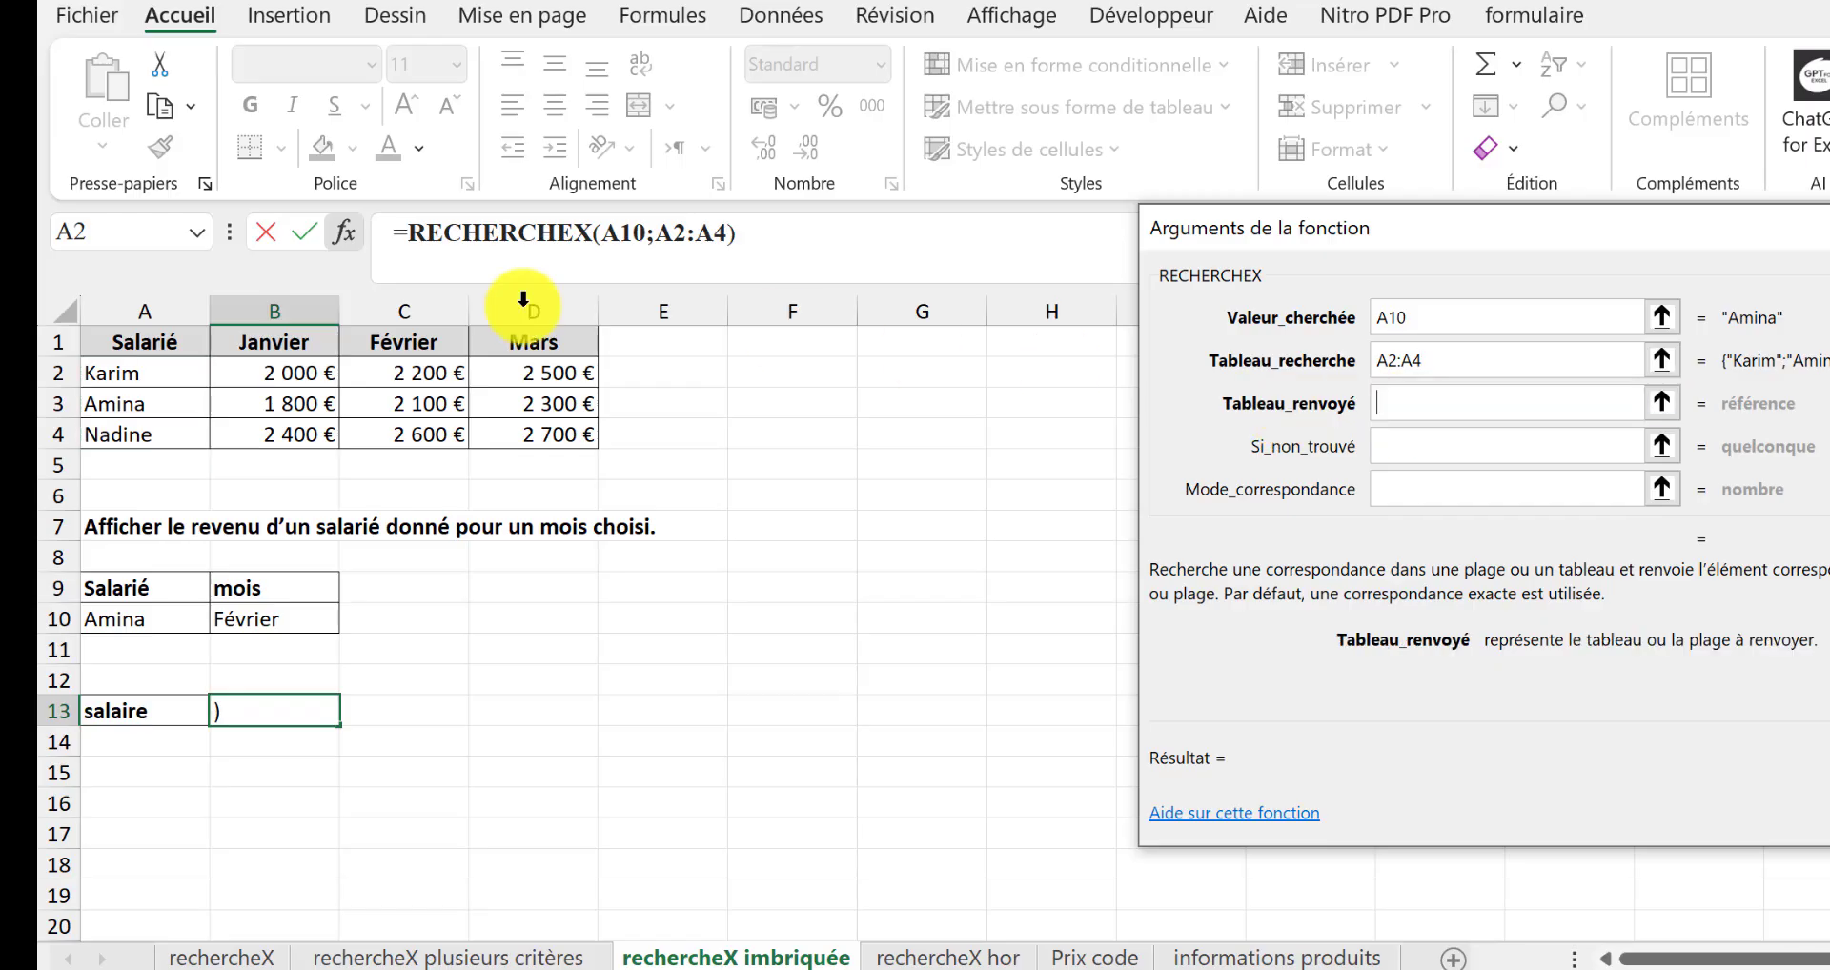
{"action": "left_click", "coordinate": [119, 238]}
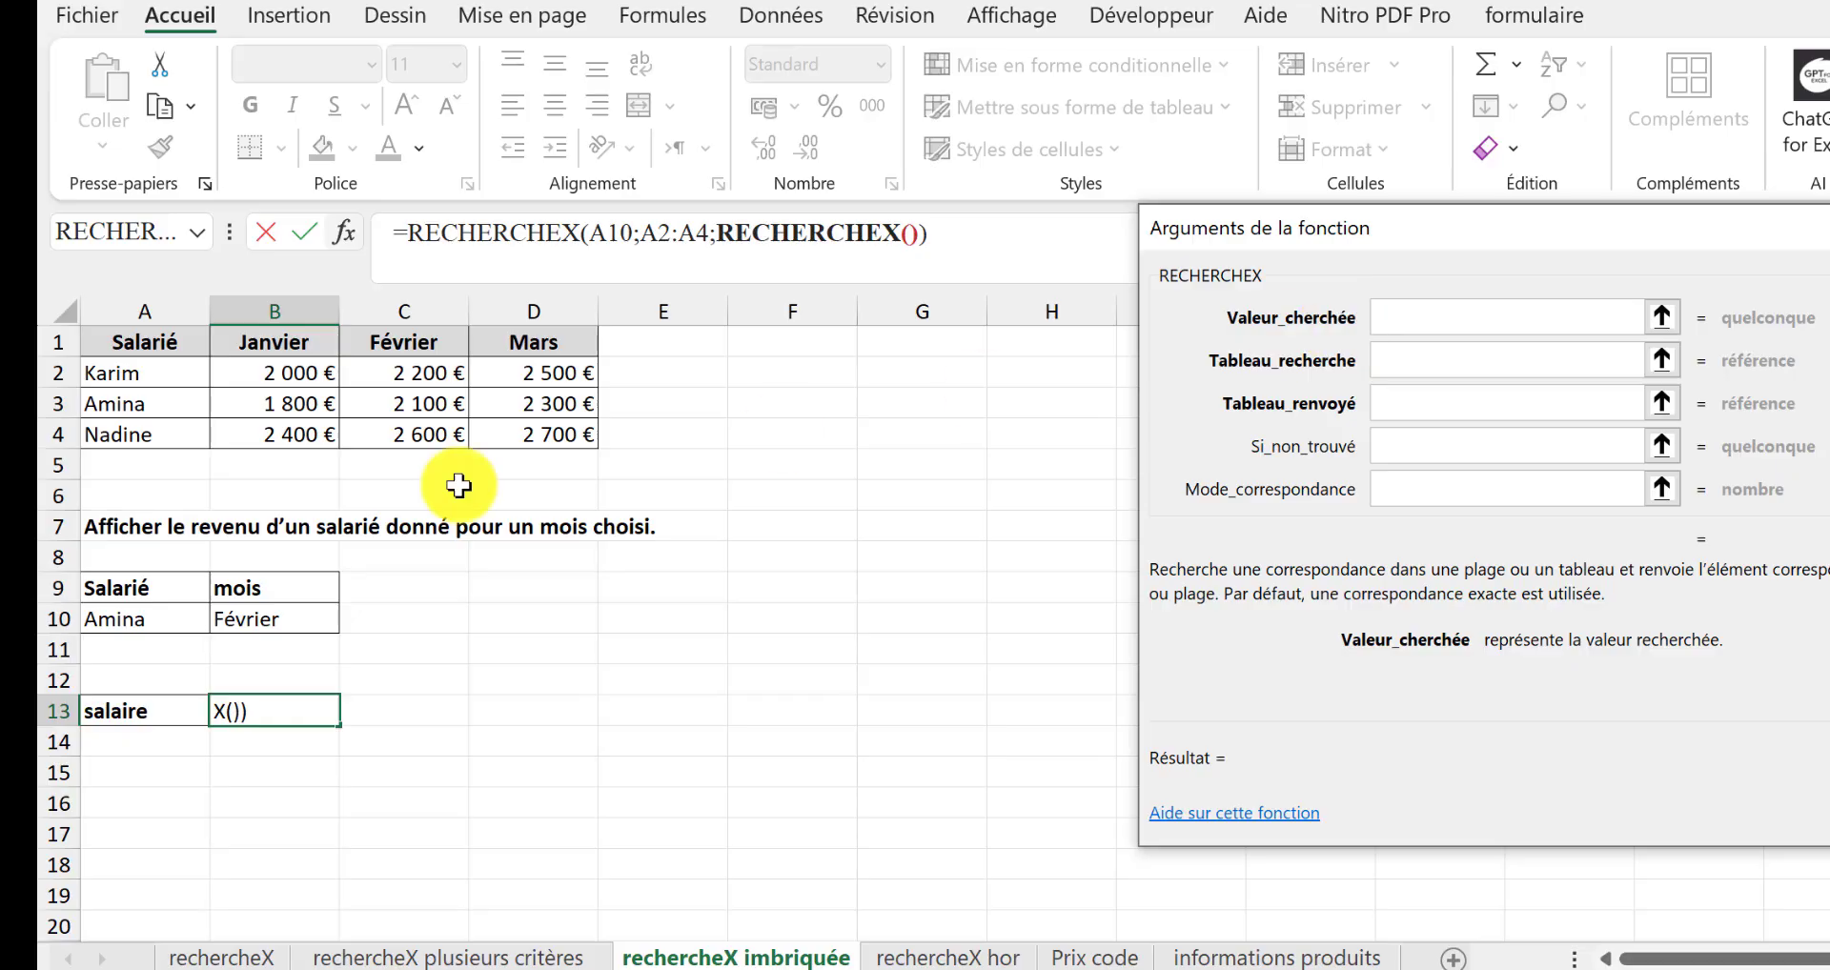
{"action": "left_click", "coordinate": [278, 623]}
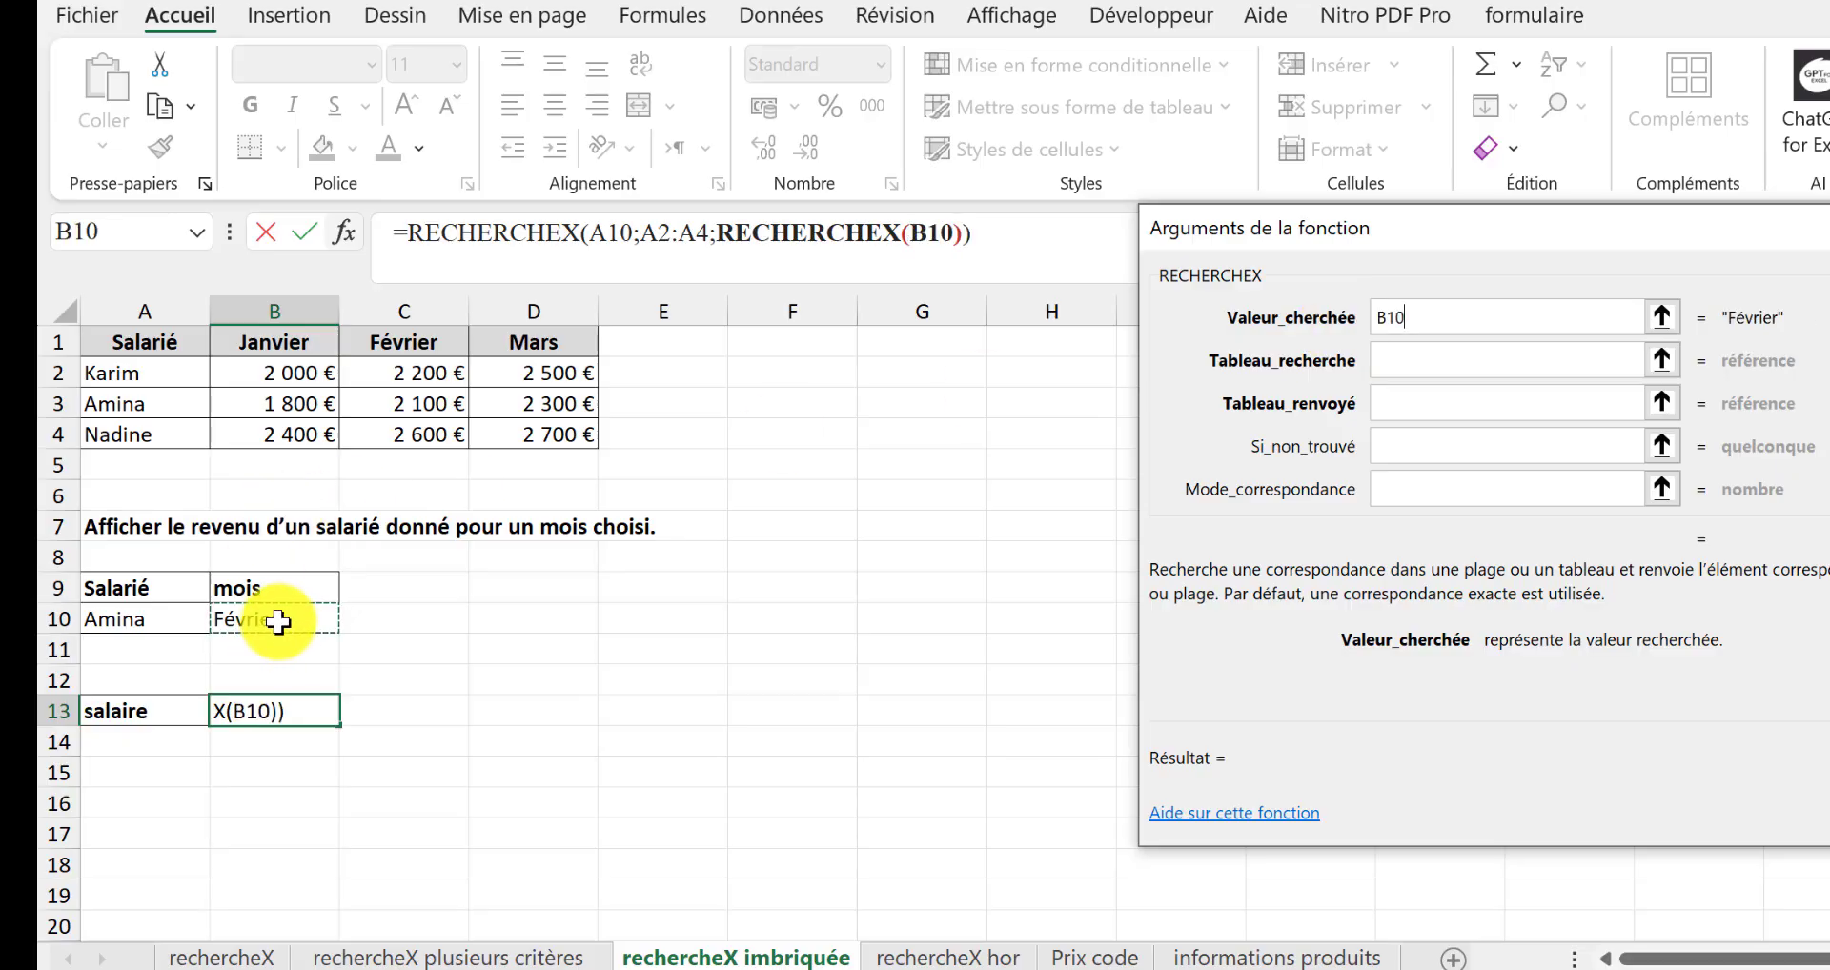
{"action": "left_click", "coordinate": [1392, 357]}
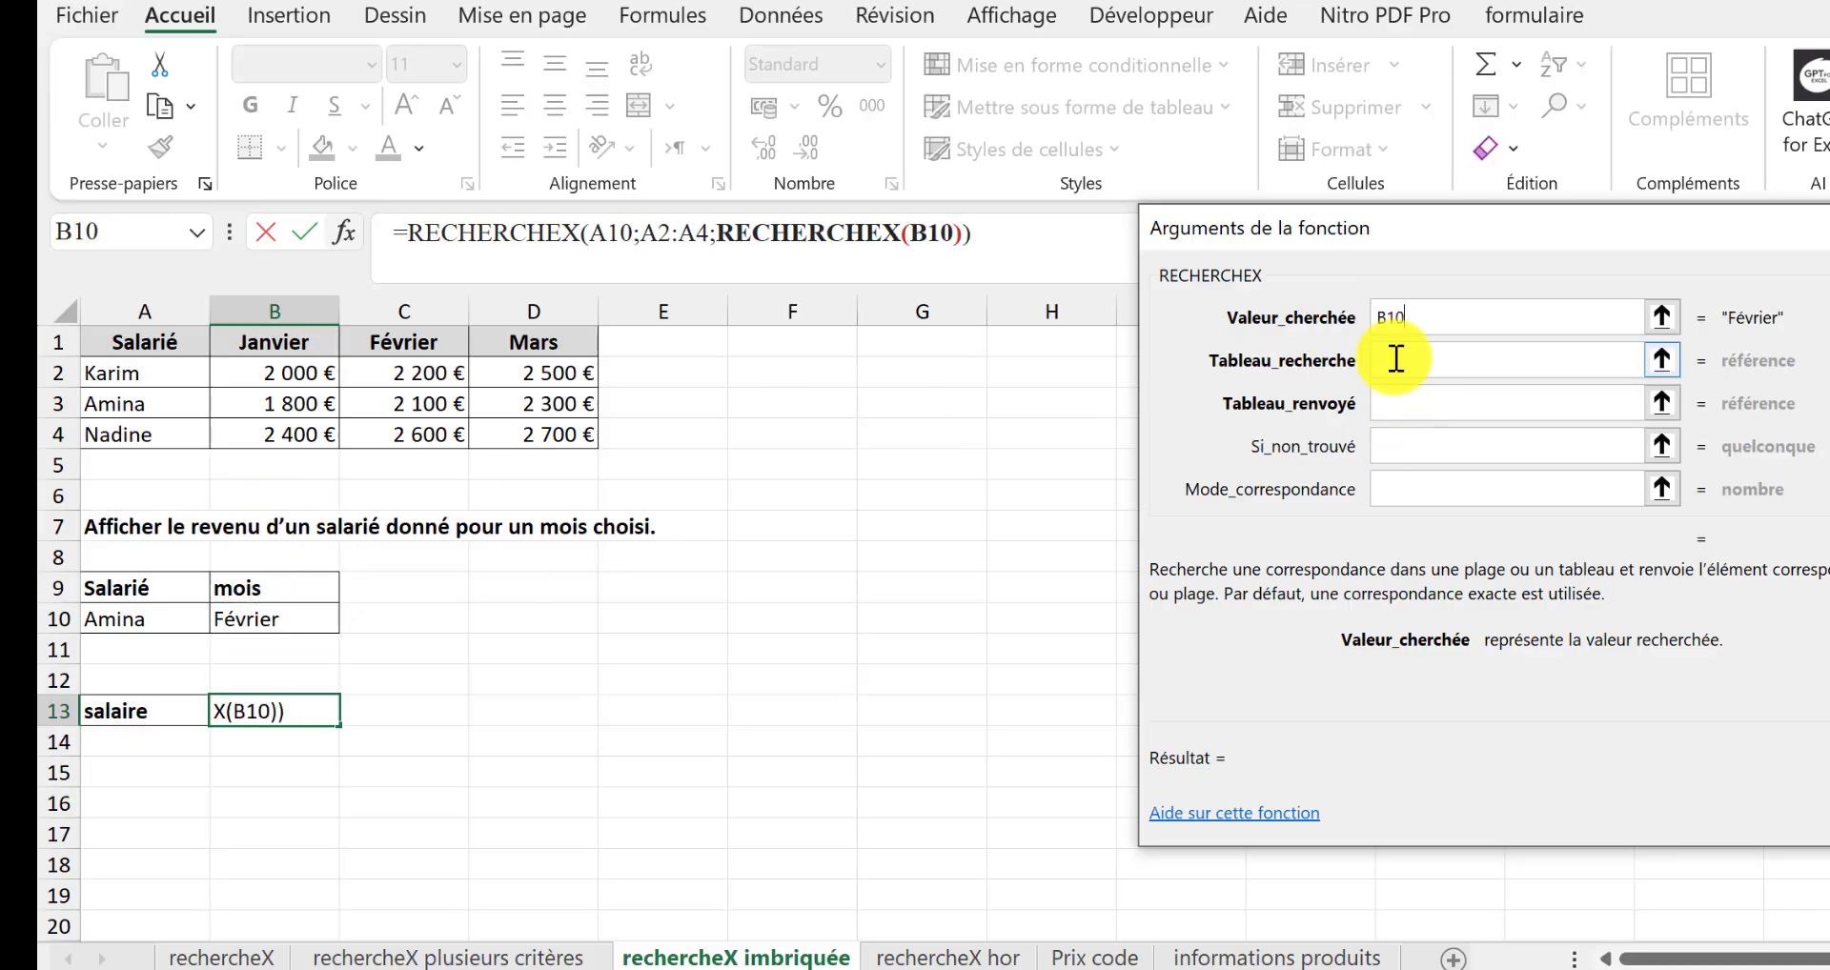
{"action": "left_click_drag", "start_coordinate": [269, 342], "coordinate": [546, 349]}
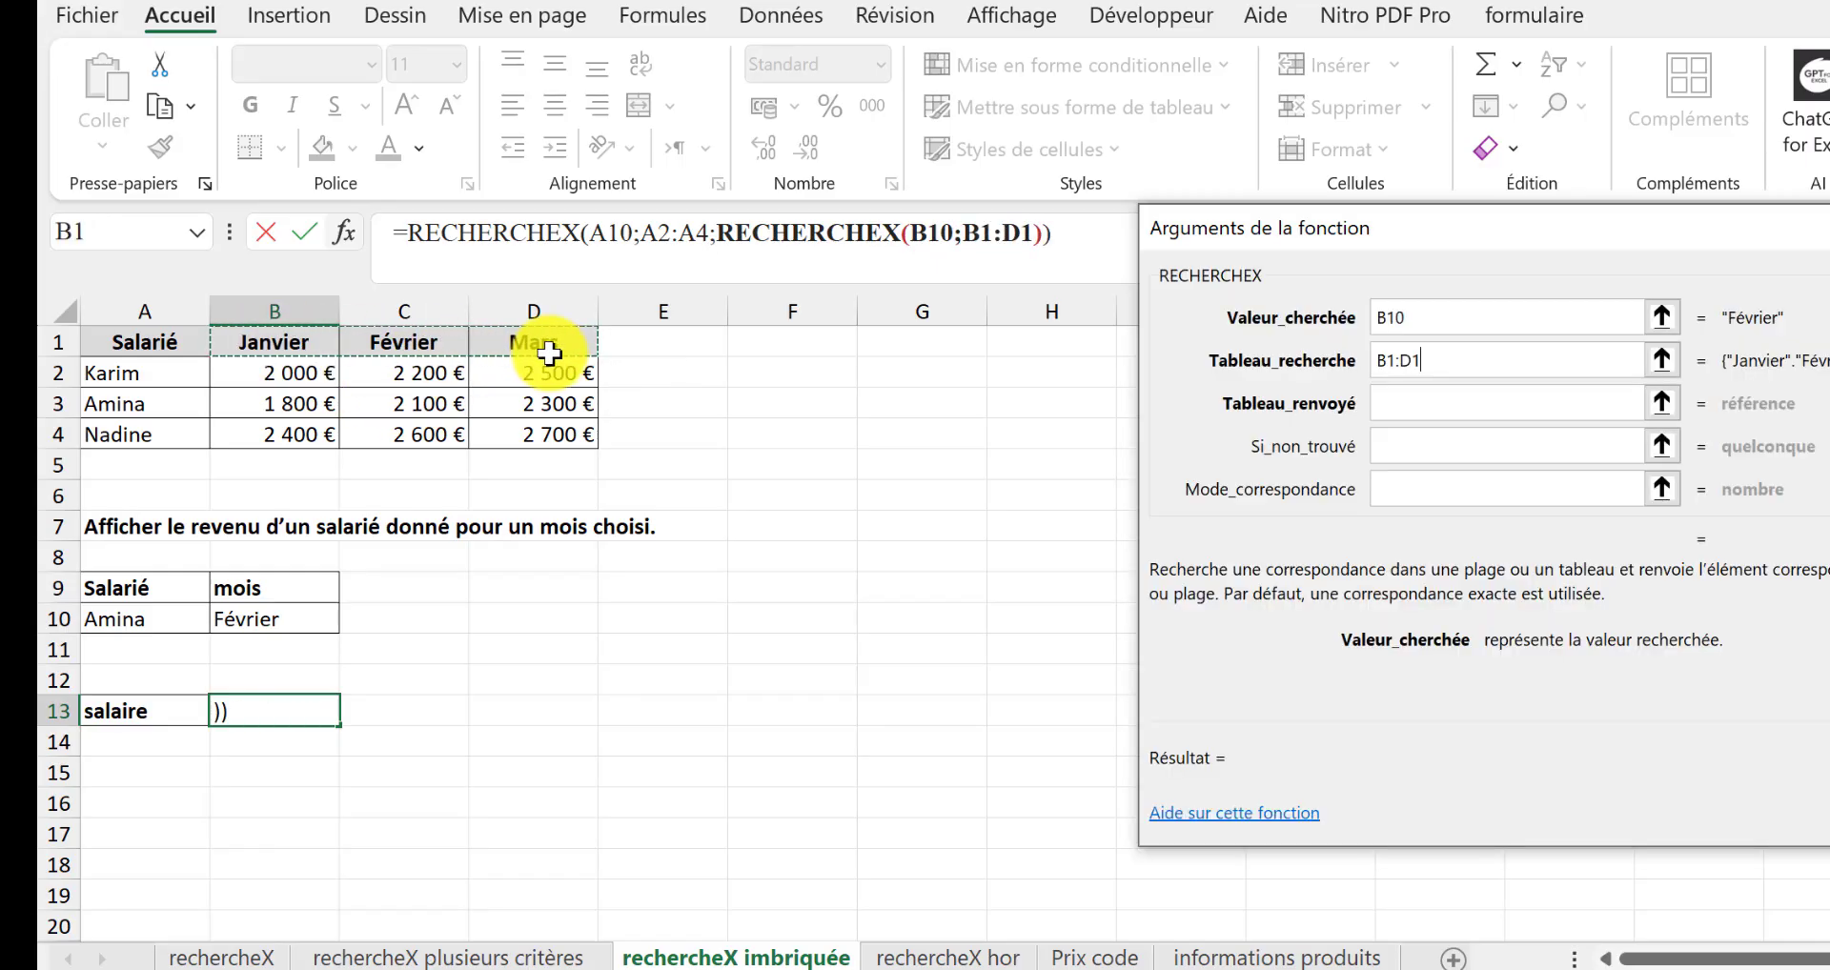
Step: Set the nested RECHERCHEX's Tableau_renvoyé to the salary amounts in B2:D4 and validate the formula
{"action": "left_click", "coordinate": [1429, 419]}
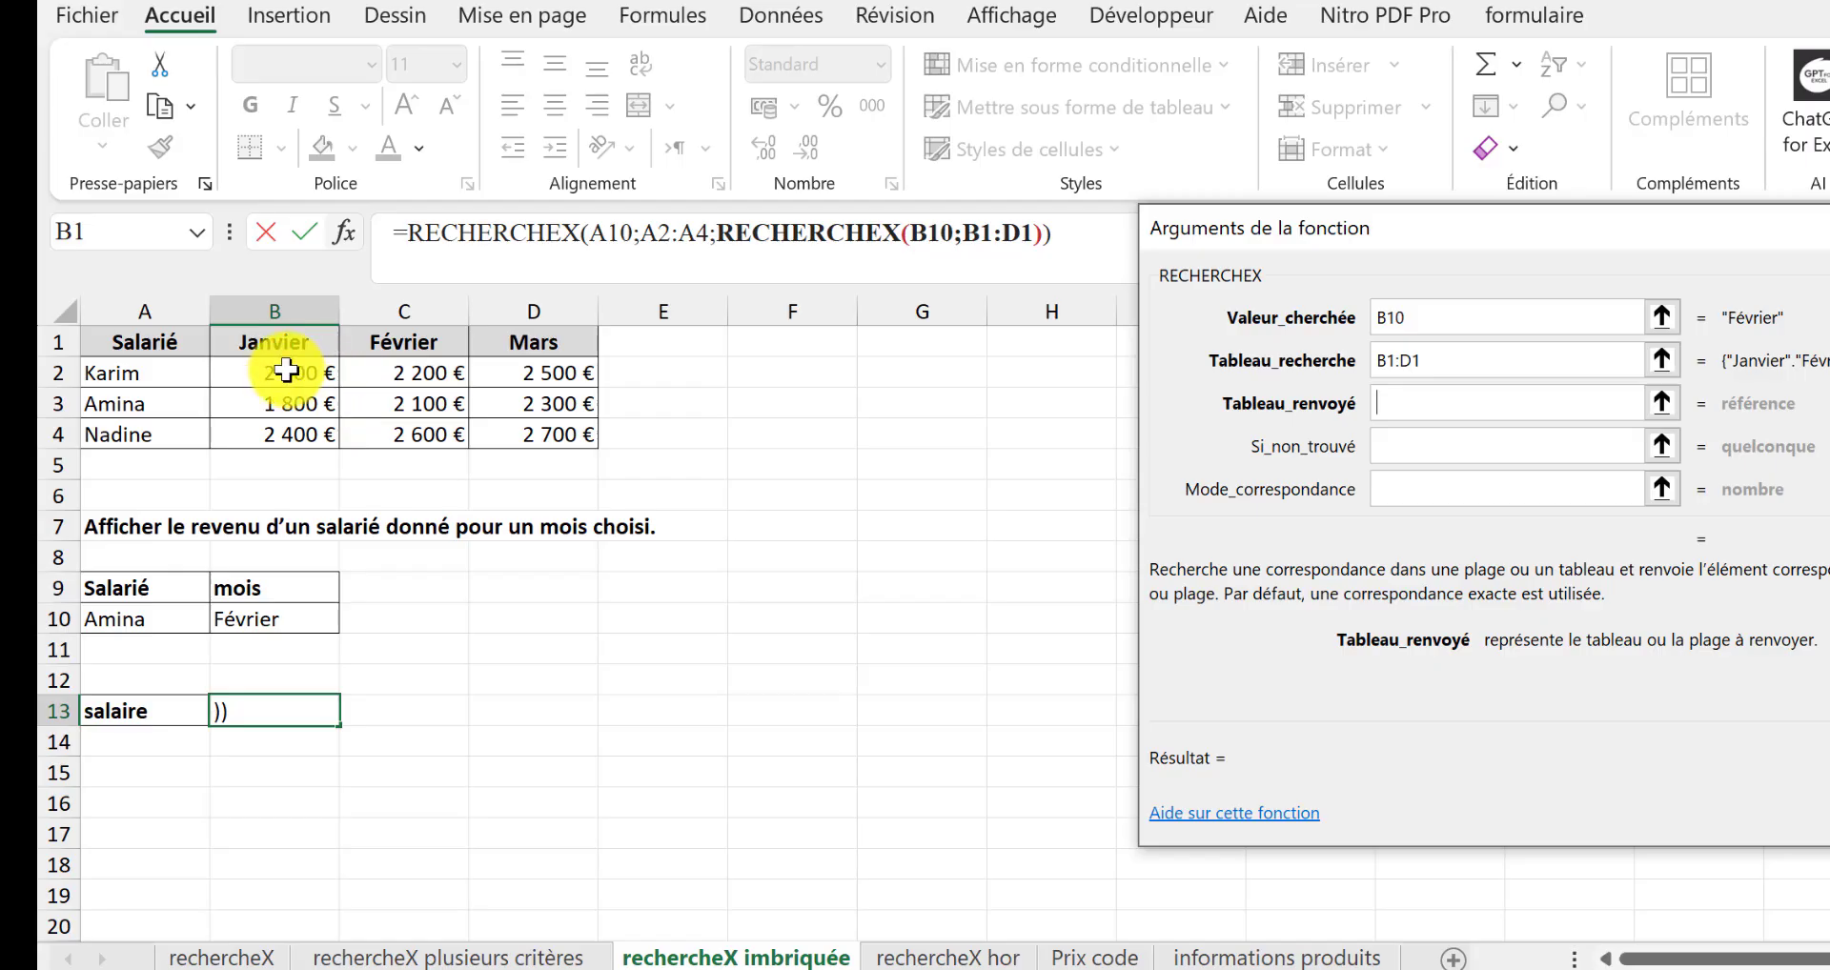
{"action": "left_click_drag", "start_coordinate": [277, 370], "coordinate": [546, 431]}
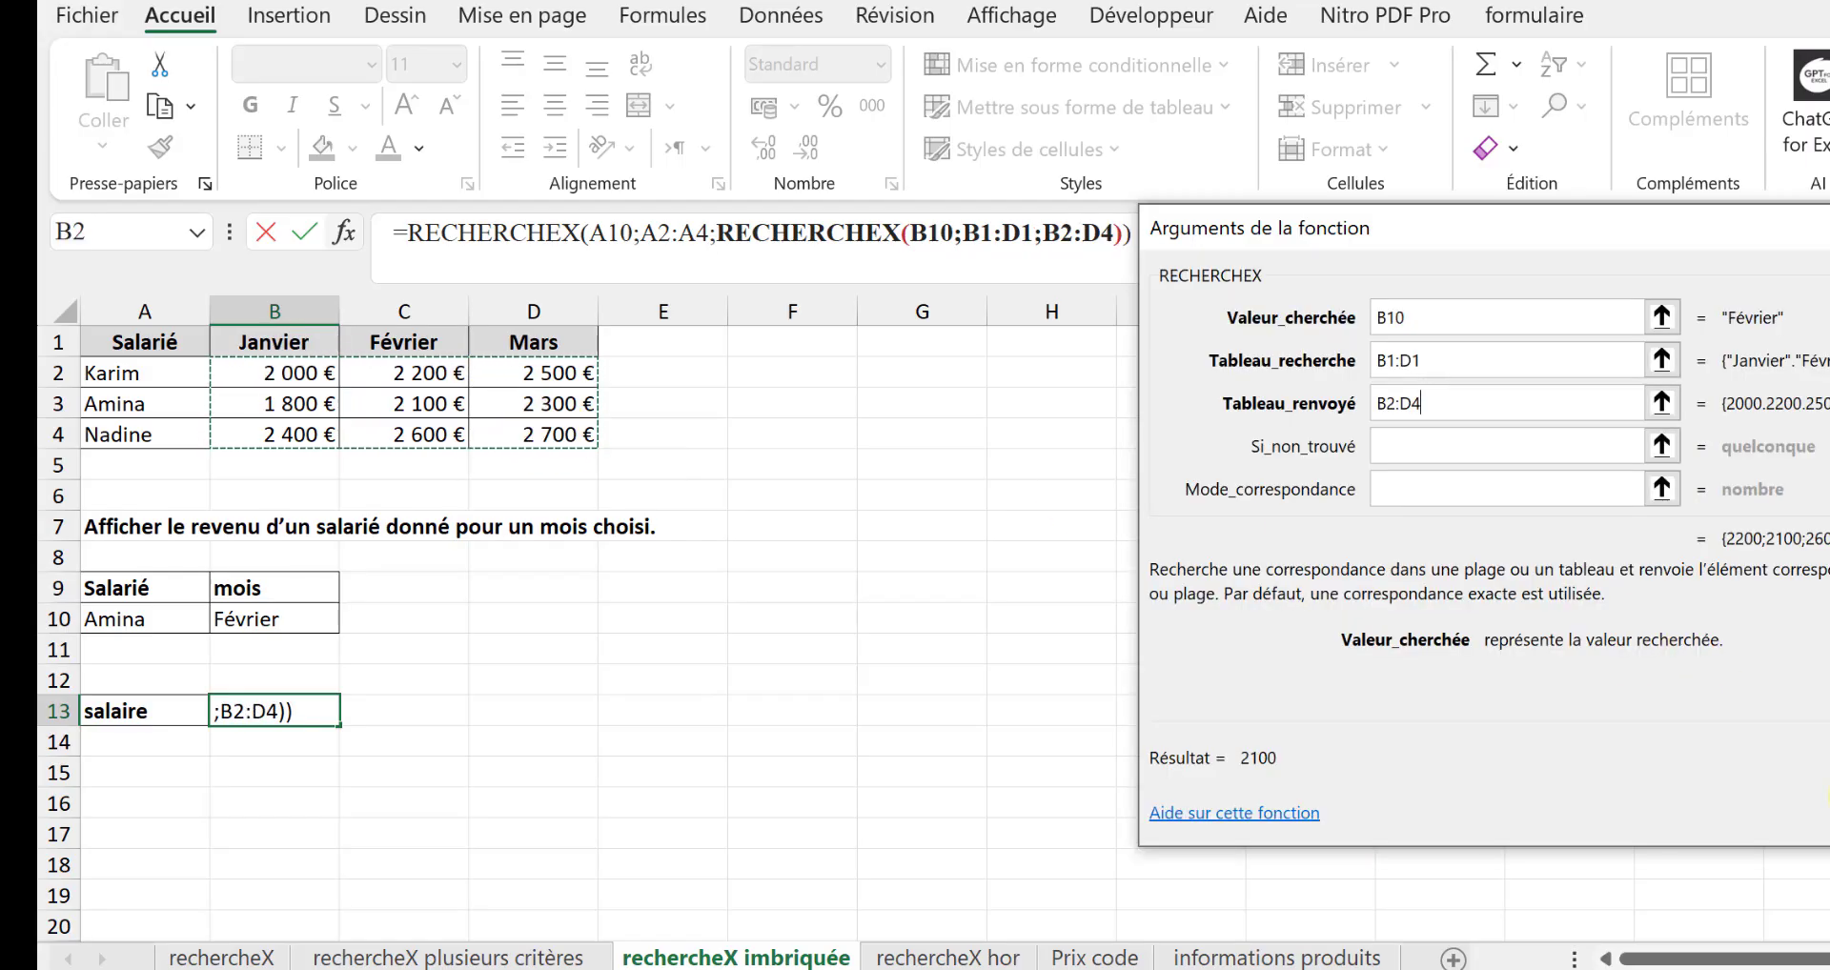
{"action": "left_click", "coordinate": [1826, 791]}
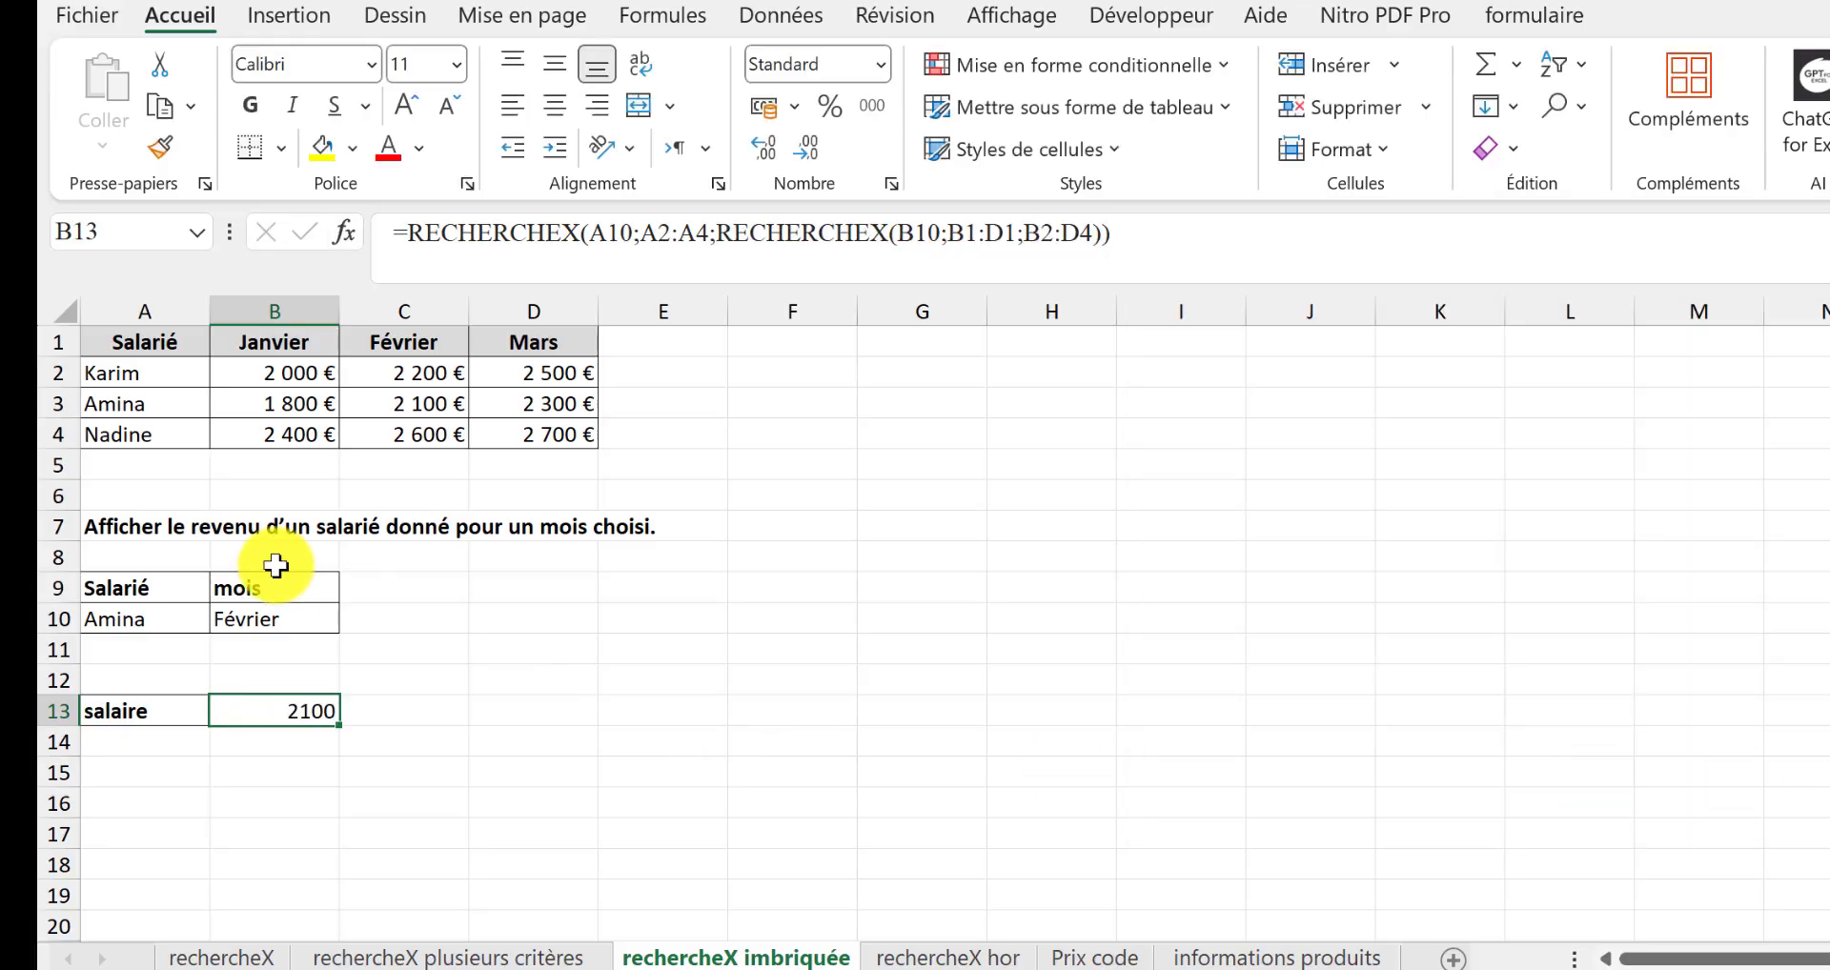
Step: Change the Salarié in A10 to the employee listed in A4 to test the nested formula
{"action": "left_click", "coordinate": [100, 635]}
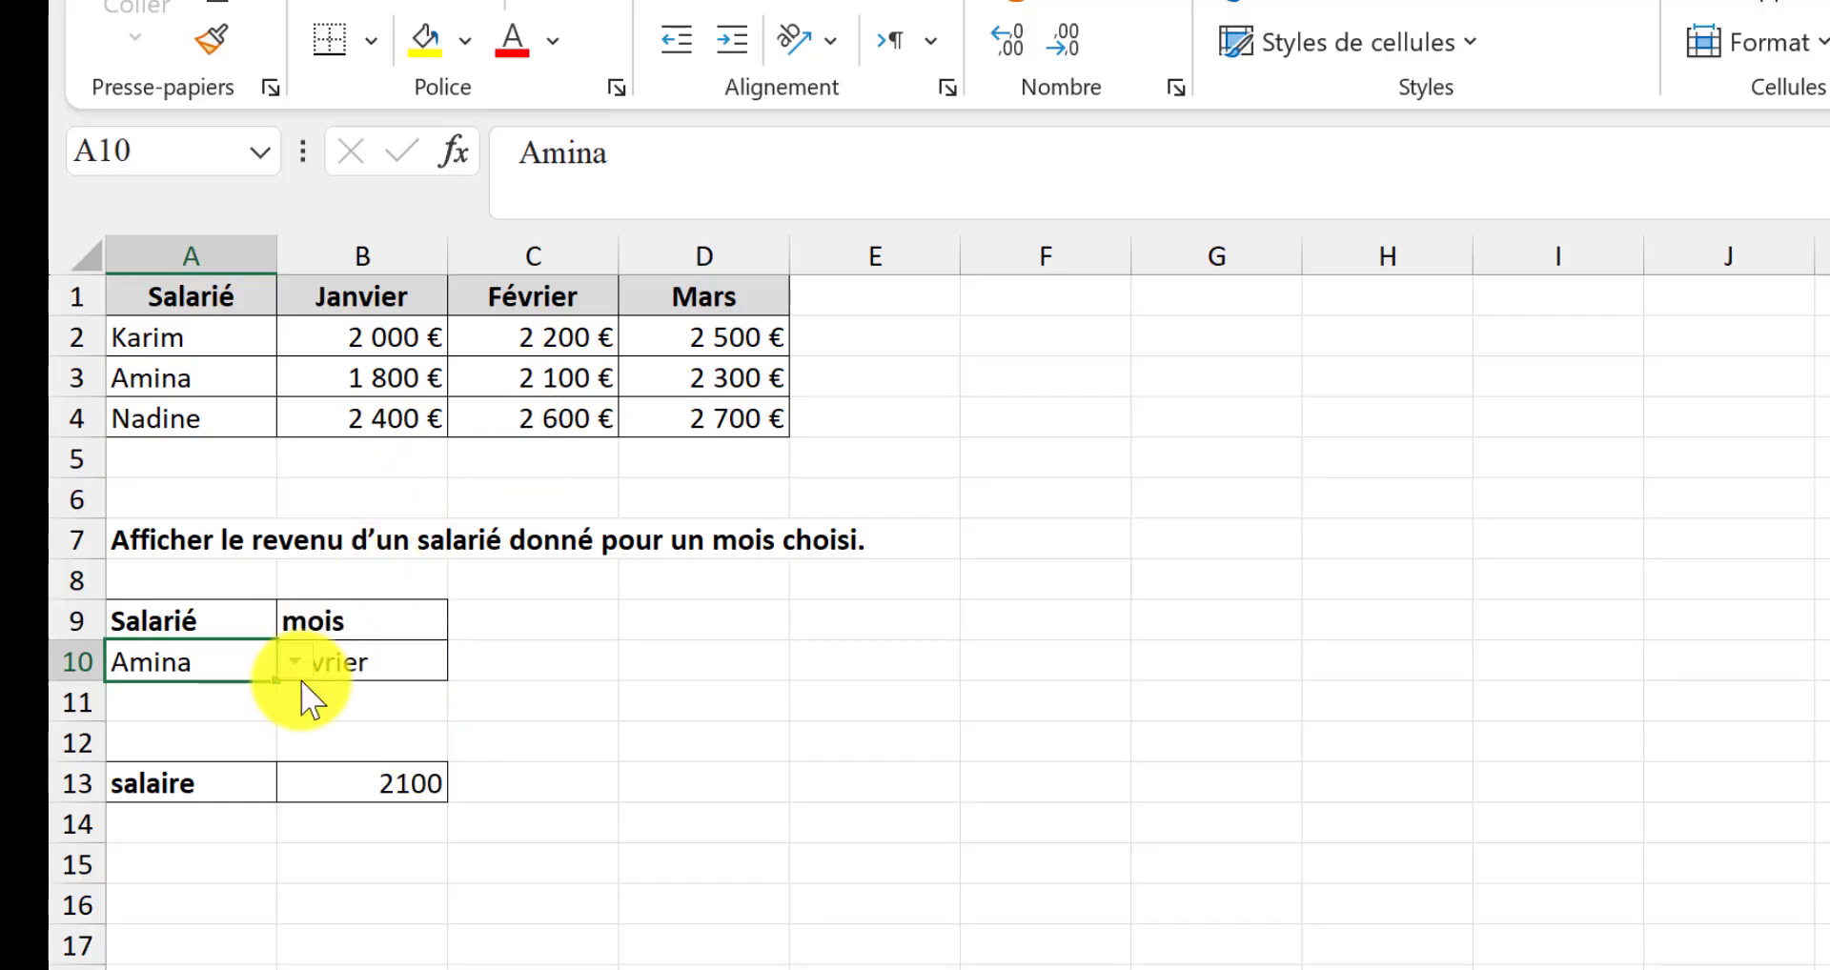
{"action": "left_click", "coordinate": [413, 690]}
{"action": "left_click", "coordinate": [254, 654]}
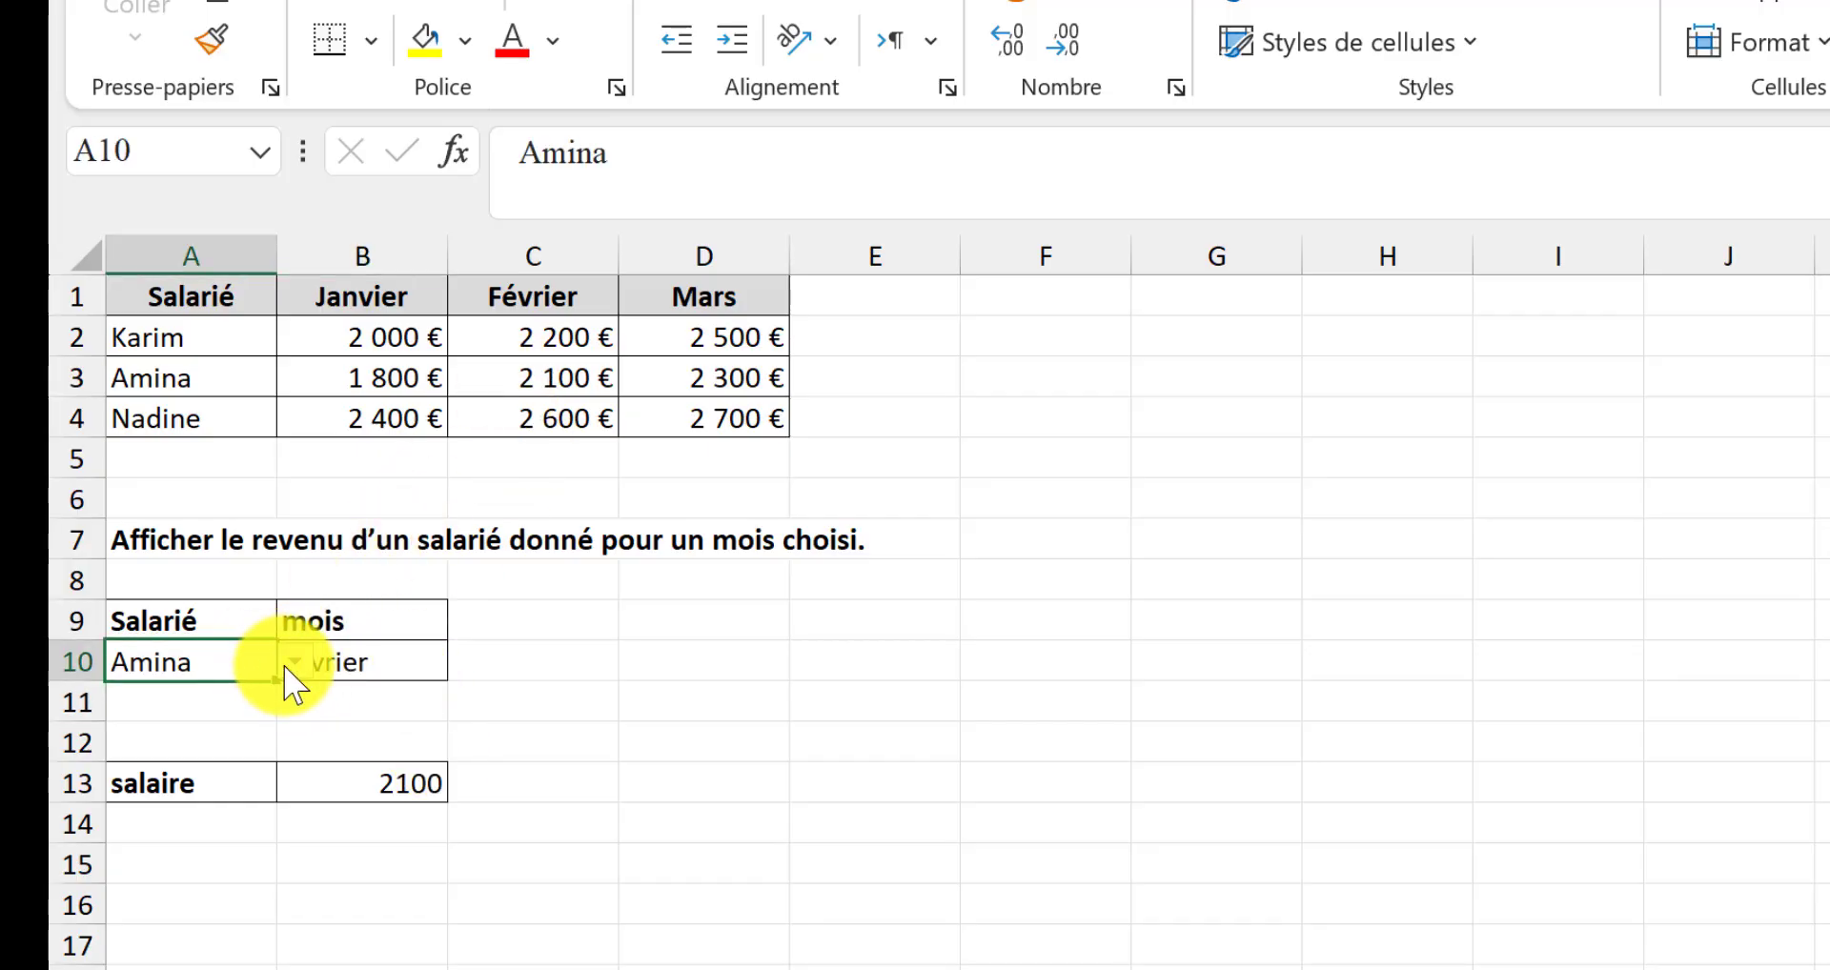
{"action": "left_click", "coordinate": [293, 664]}
{"action": "left_click", "coordinate": [192, 780]}
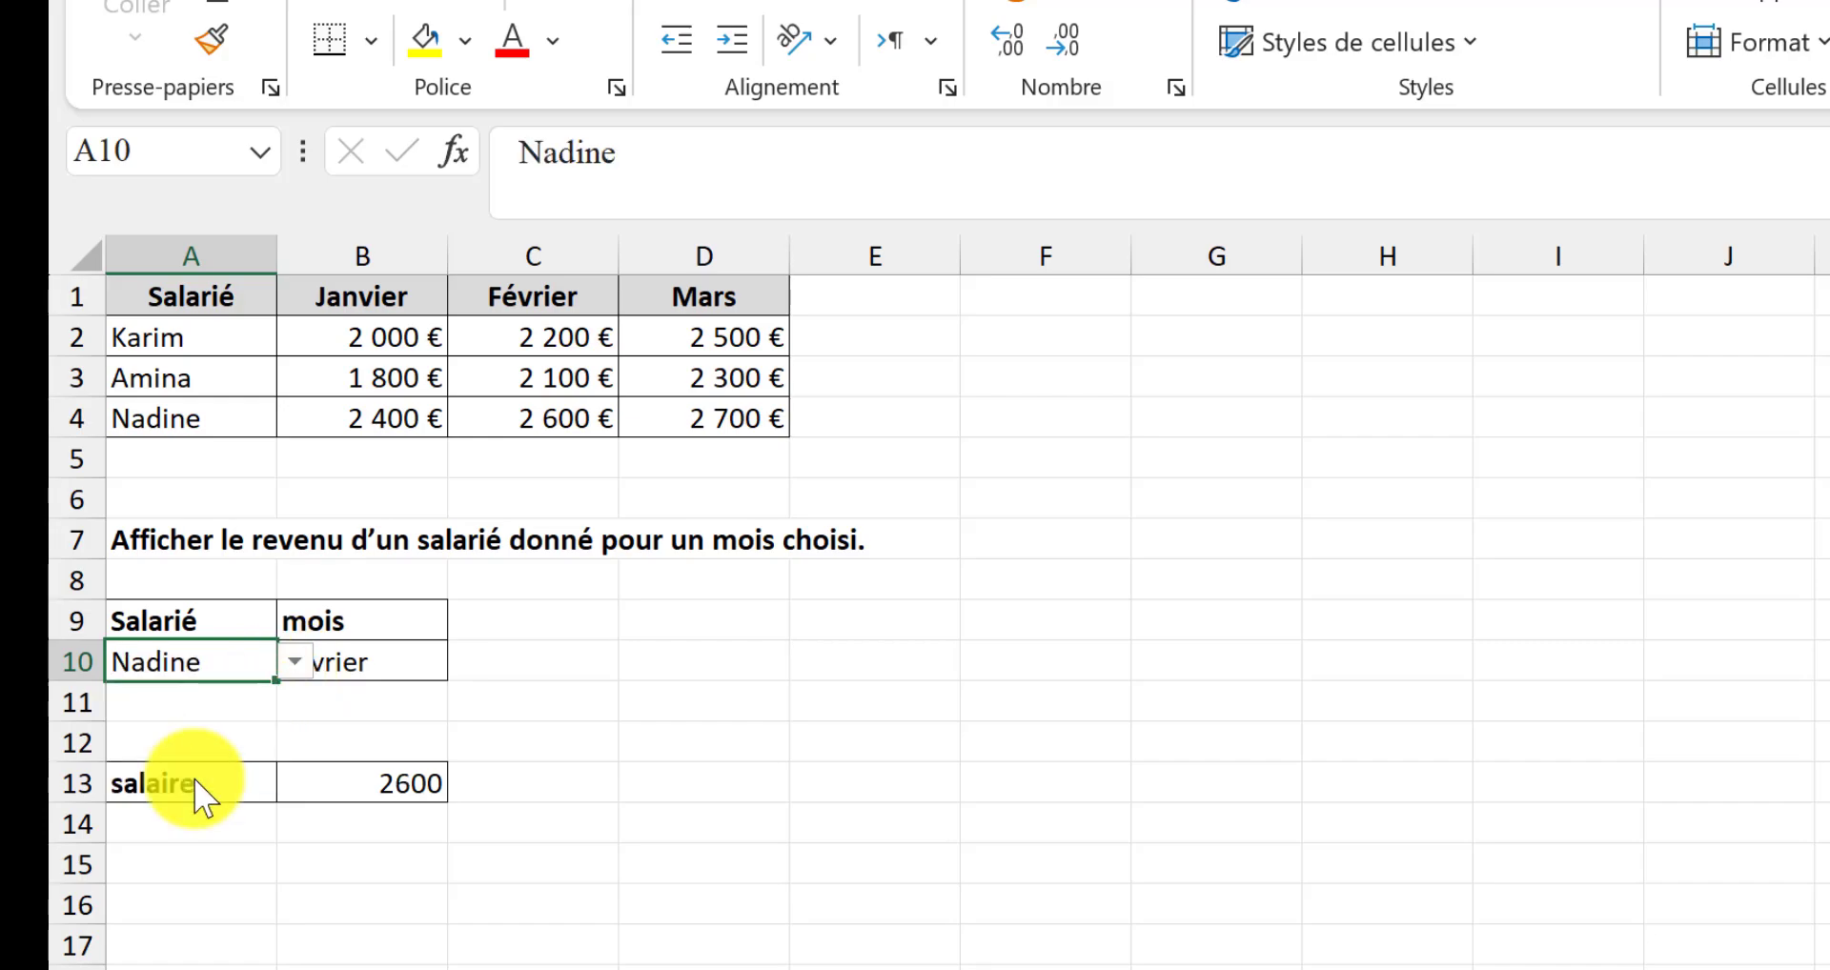
Step: Change the mois in B10 to Mars to test the nested lookup with another month
{"action": "left_click", "coordinate": [404, 662]}
{"action": "left_click", "coordinate": [466, 667]}
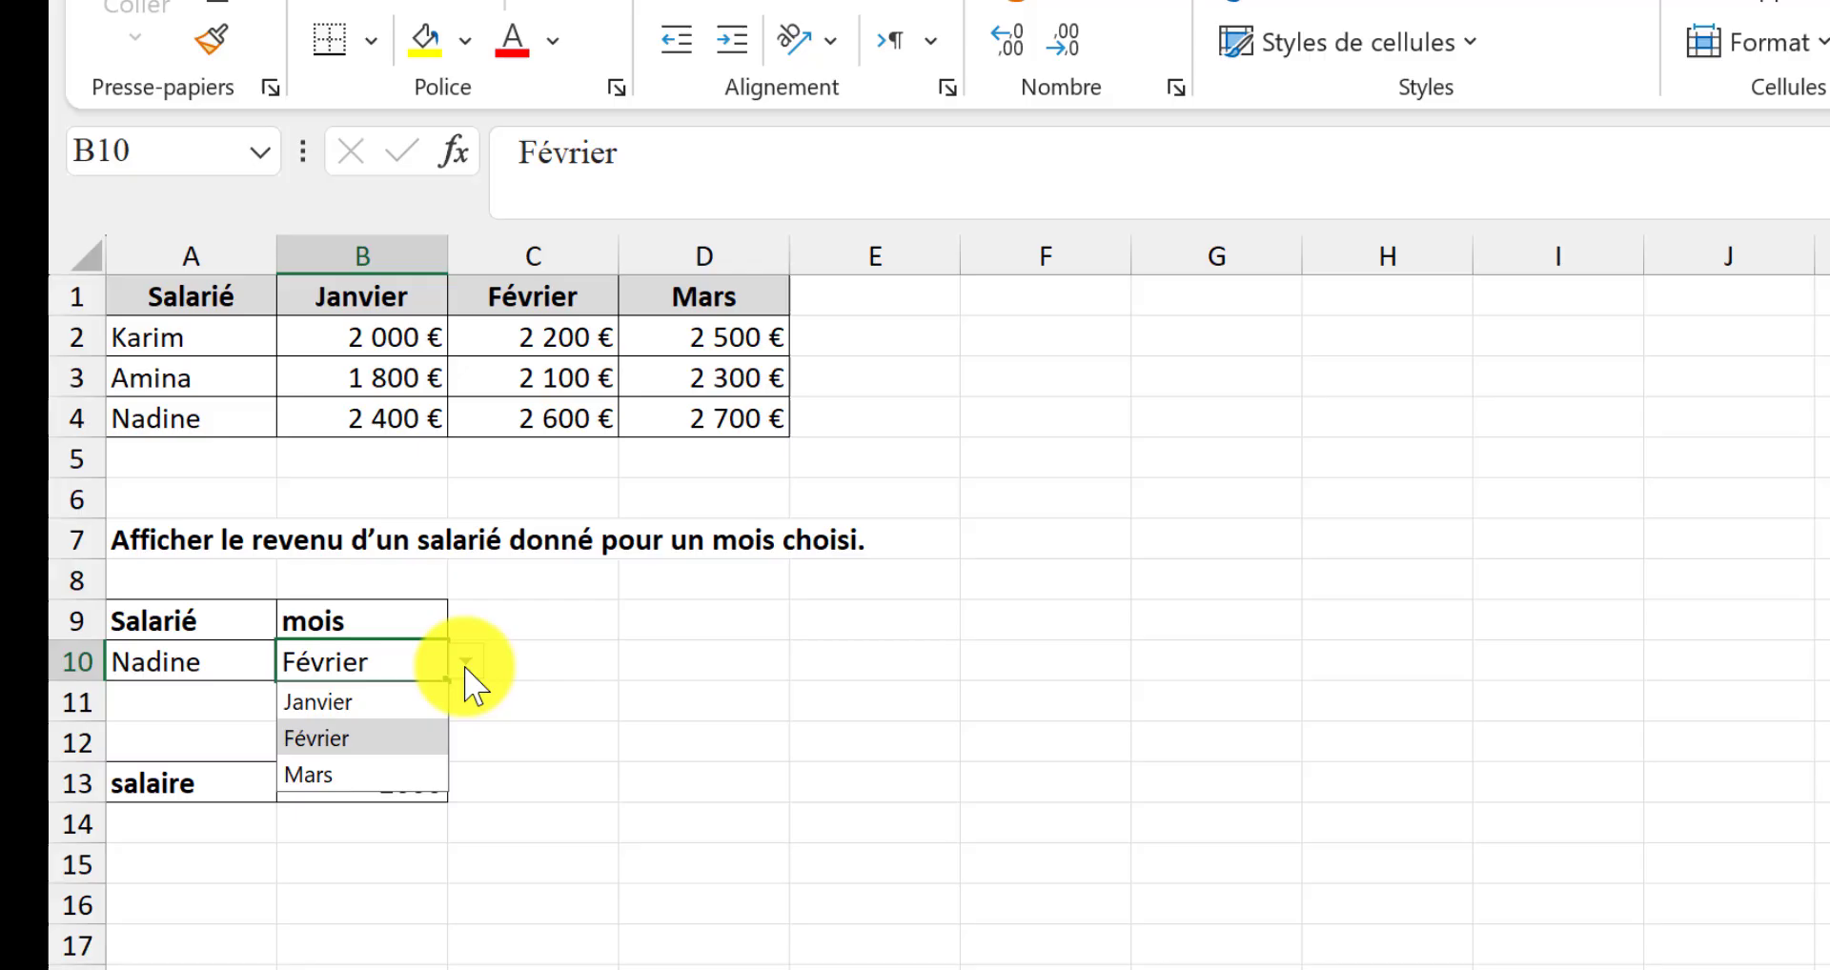
{"action": "left_click", "coordinate": [370, 774]}
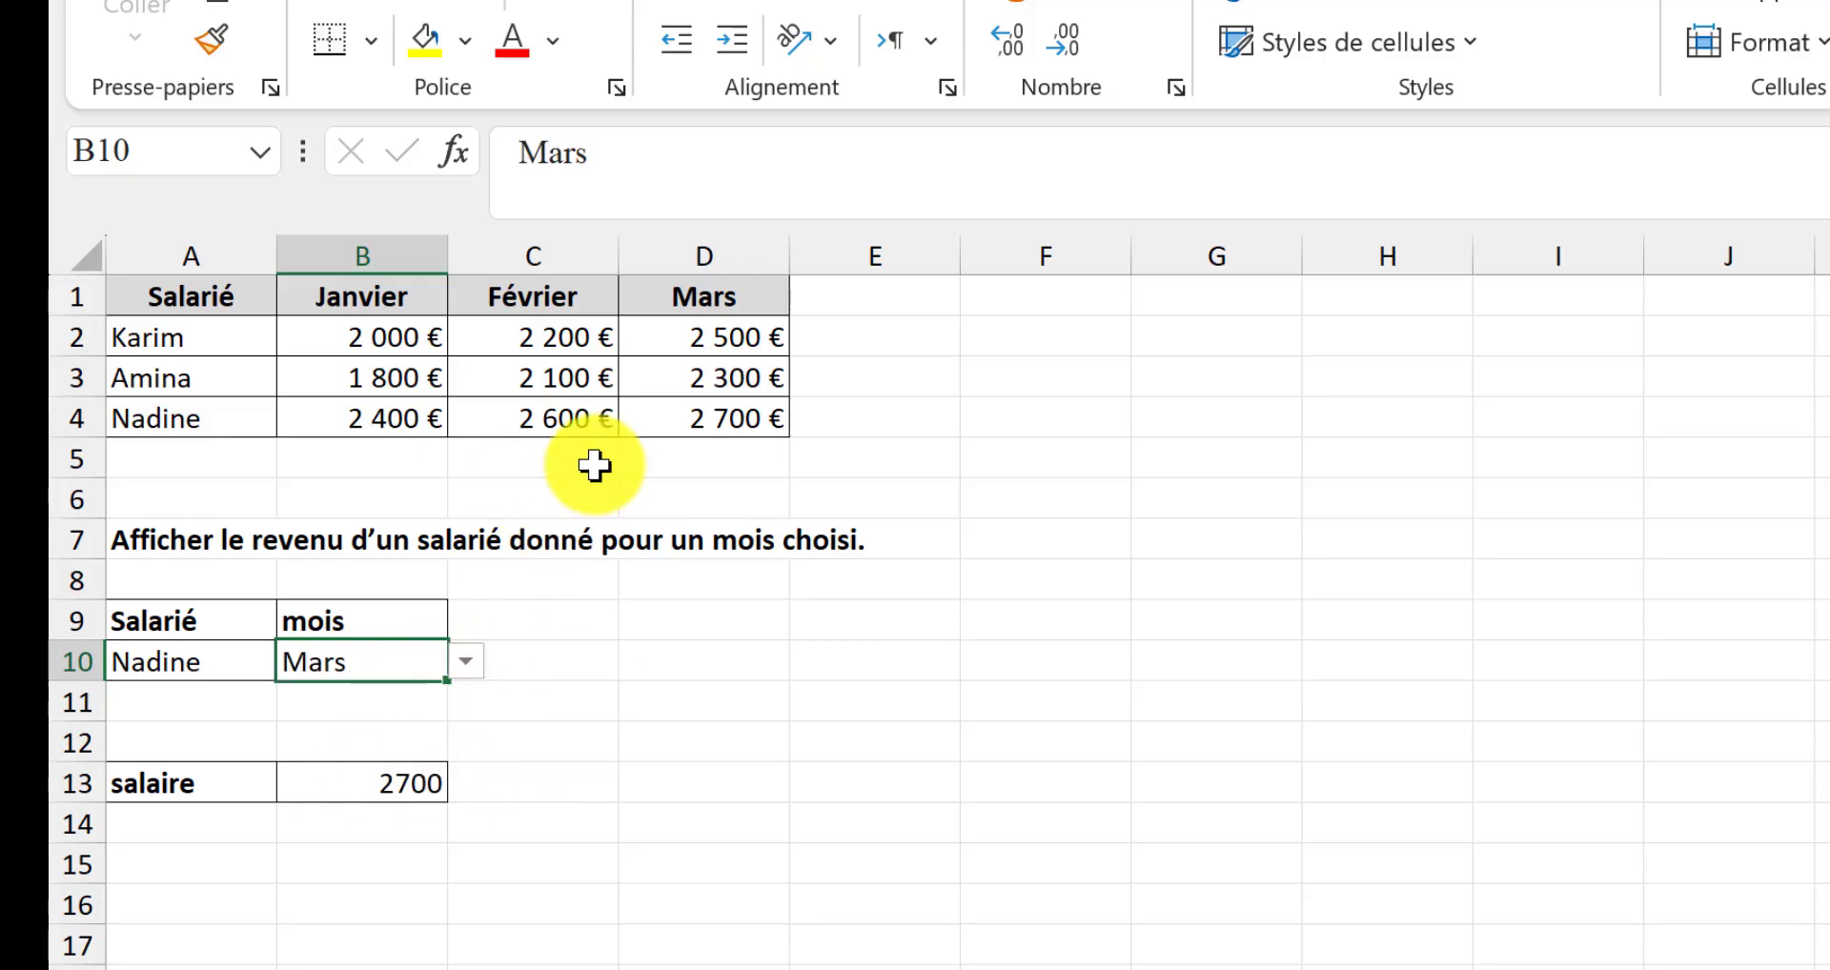